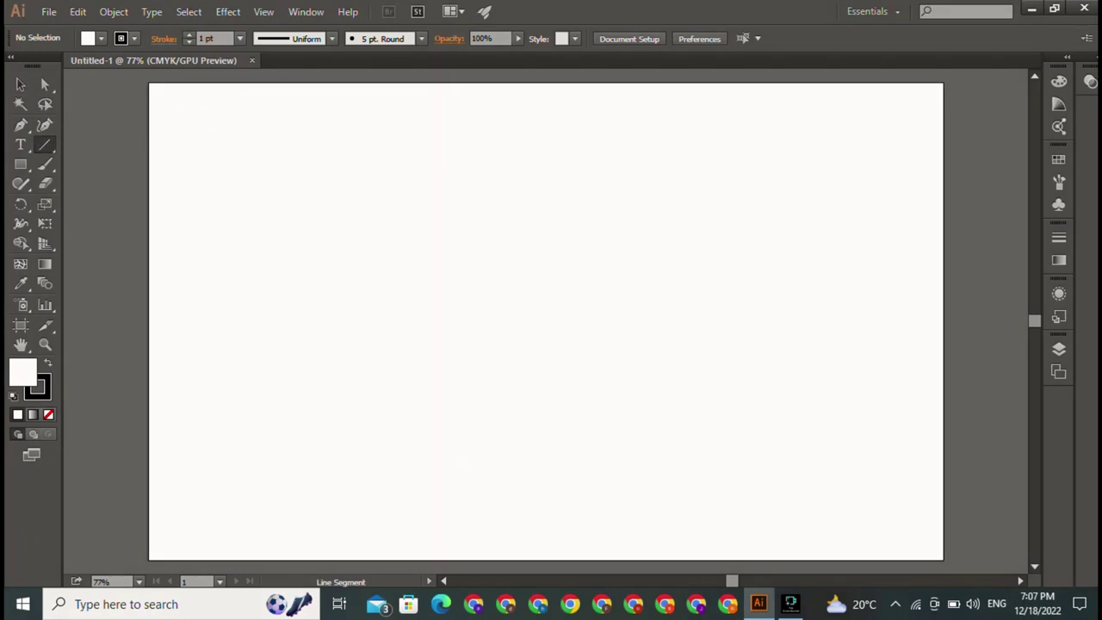
- Draw a straight vertical line just left of centre, redrawing it after undoing the first attempt
{"action": "left_click_drag", "start_coordinate": [366, 128], "coordinate": [361, 374]}
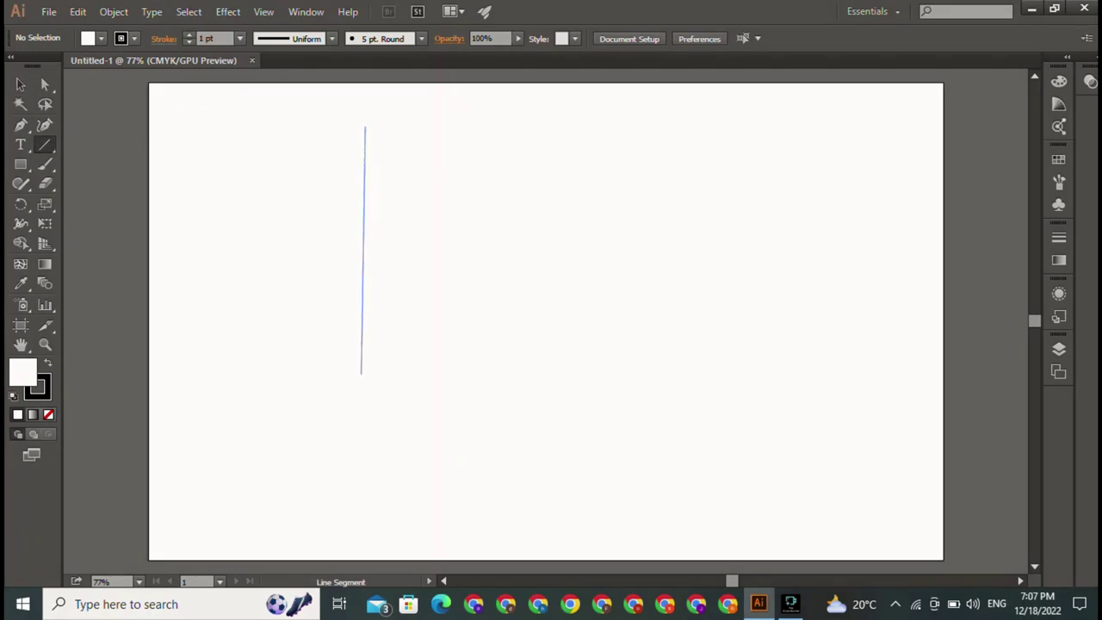
{"action": "left_click_drag", "start_coordinate": [361, 374], "coordinate": [361, 374]}
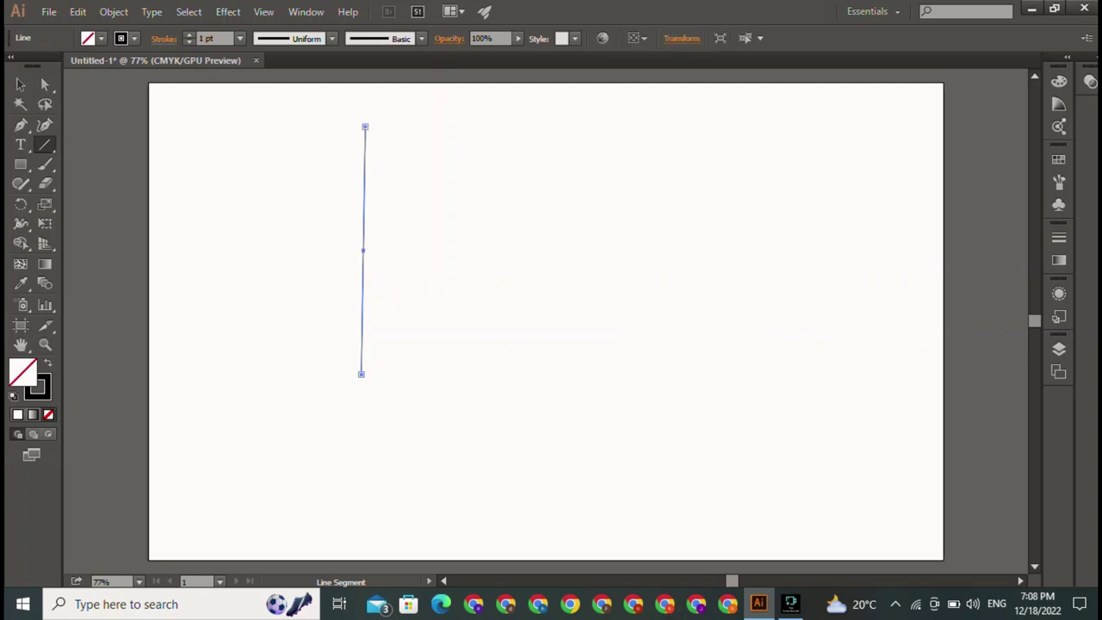
{"action": "key", "text": "ctrl+z"}
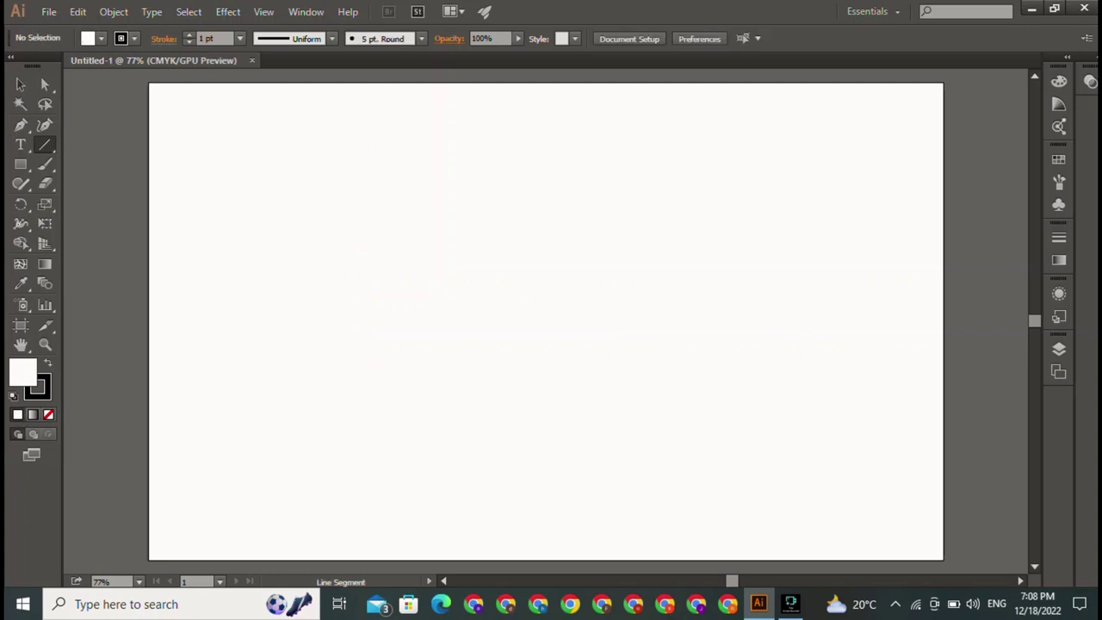
{"action": "left_click_drag", "start_coordinate": [400, 145], "coordinate": [392, 428]}
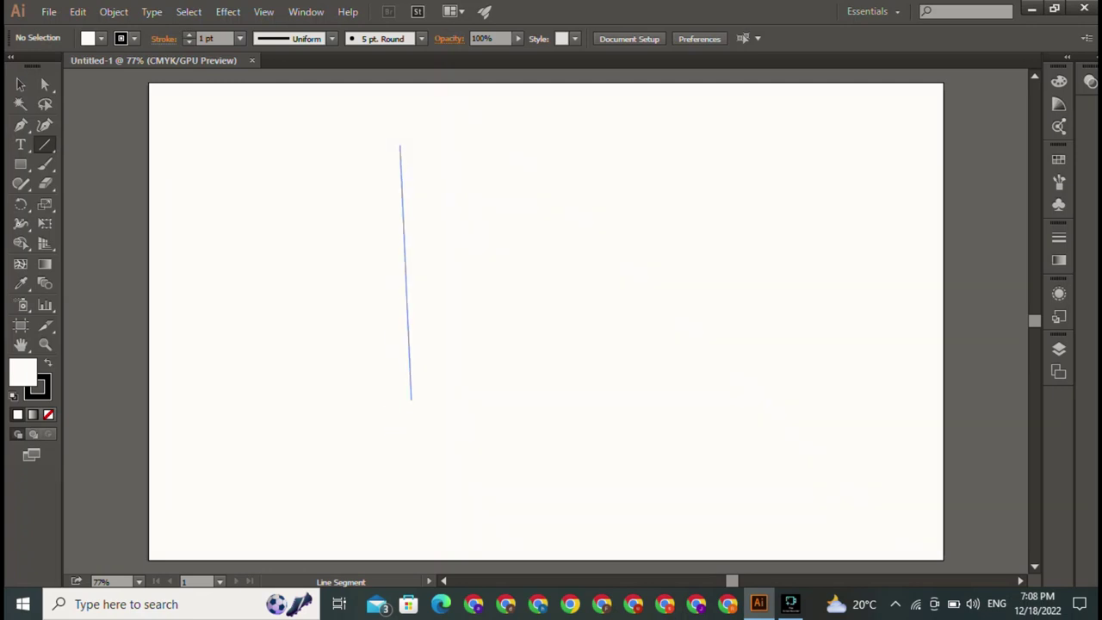
{"action": "mouse_move", "coordinate": [392, 428]}
{"action": "left_mouse_down"}
{"action": "mouse_move", "coordinate": [408, 408]}
{"action": "mouse_move", "coordinate": [399, 368]}
{"action": "left_mouse_up"}
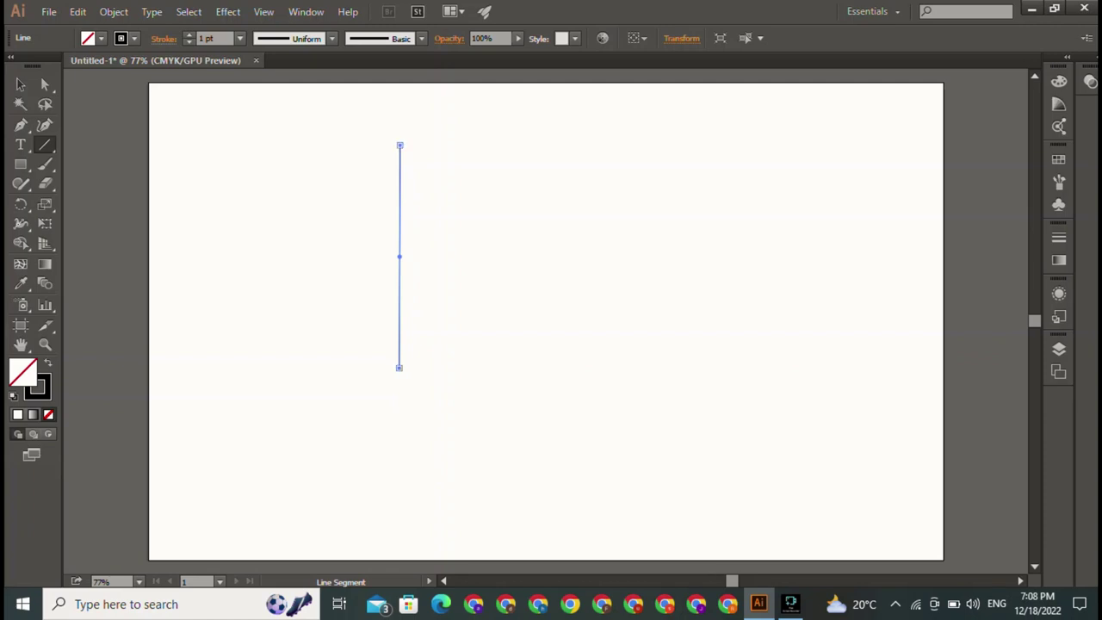
- Select the vertical line and duplicate it a short way to the right
{"action": "key", "text": "v"}
{"action": "key", "text": "ctrl+shift+a"}
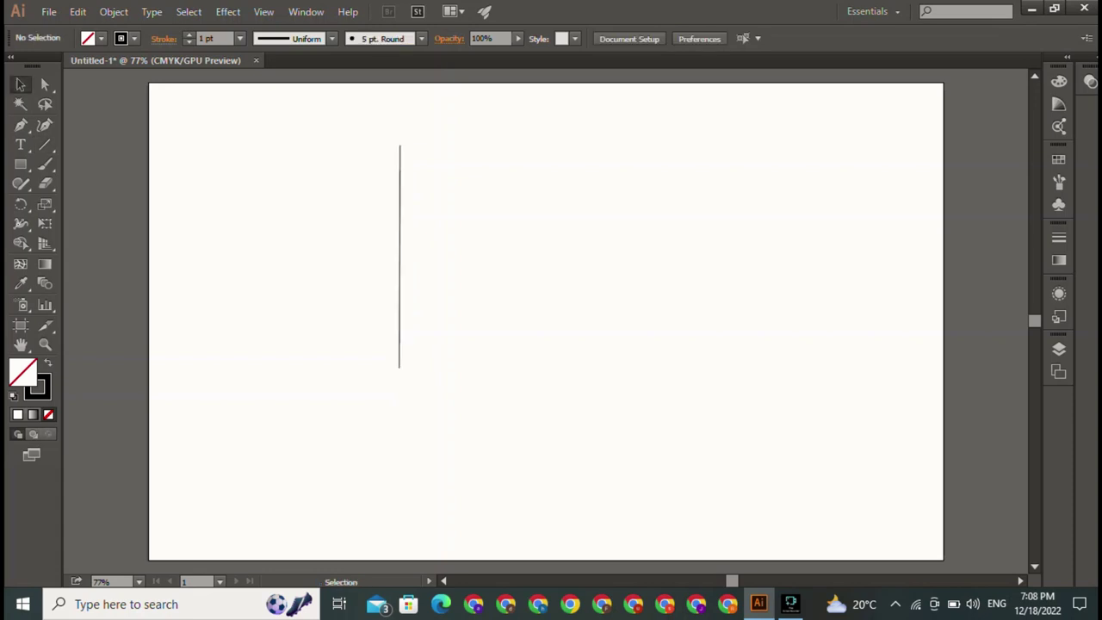
{"action": "key", "text": "ctrl+a"}
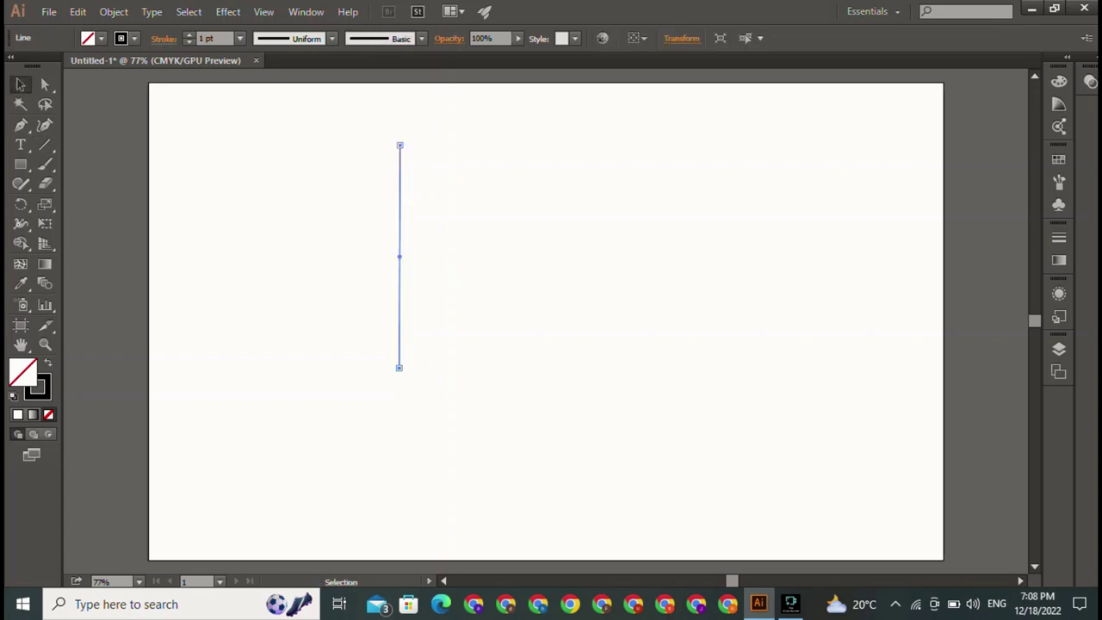
{"action": "key", "text": "ctrl+shift+a"}
{"action": "key", "text": "ctrl+a"}
{"action": "key", "text": "r"}
{"action": "key", "text": "ctrl+d"}
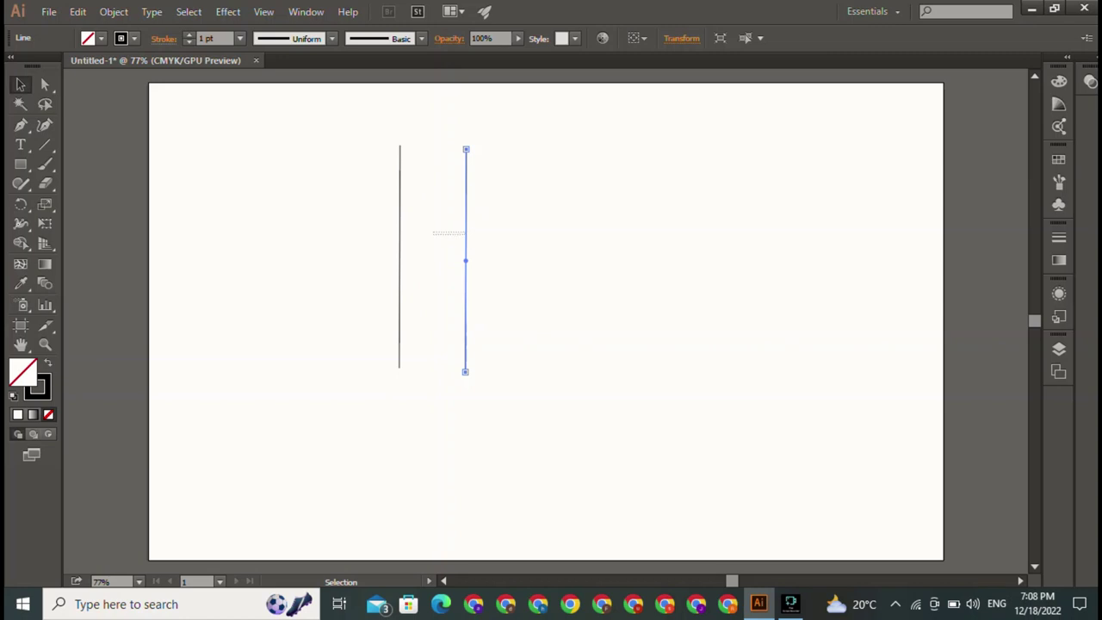
- Move the right-hand copy over beside the original line
{"action": "left_click", "coordinate": [448, 234]}
{"action": "left_click", "coordinate": [466, 241]}
{"action": "left_click_drag", "start_coordinate": [466, 241], "coordinate": [413, 250]}
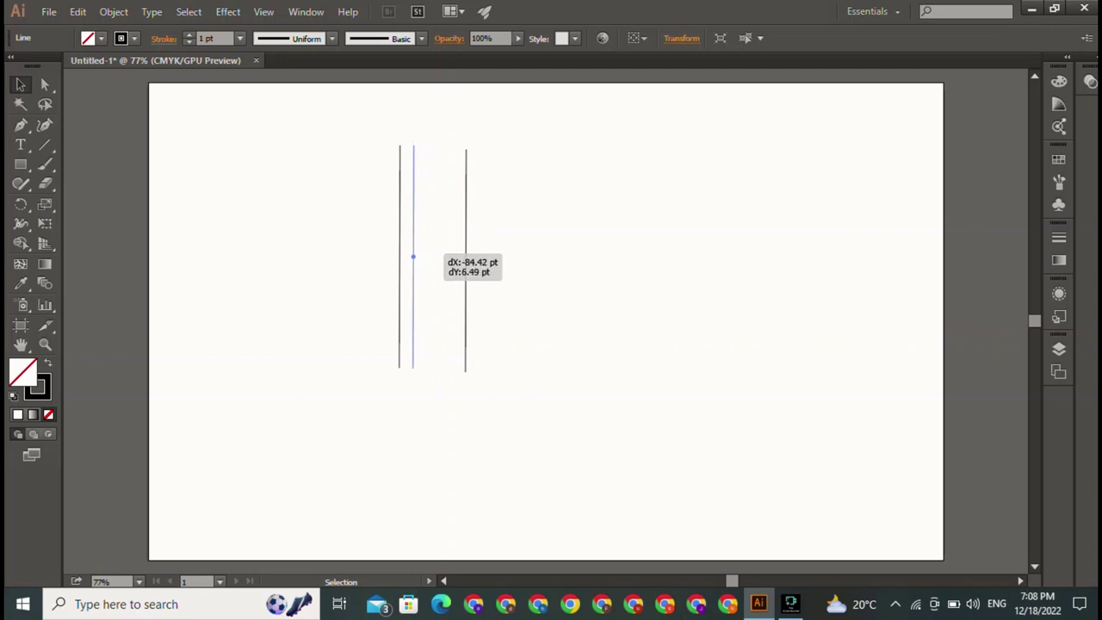
{"action": "left_click_drag", "start_coordinate": [413, 251], "coordinate": [256, 240]}
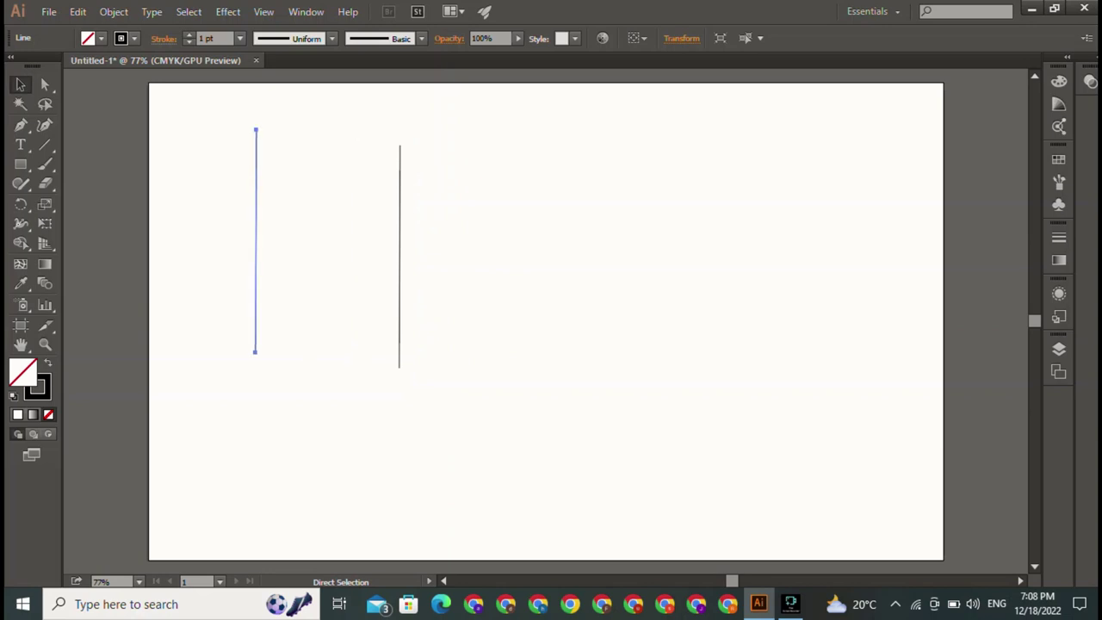
- Select the left line and move it next to the other line
{"action": "key", "text": "ctrl"}
{"action": "key", "text": "ctrl+shift+a"}
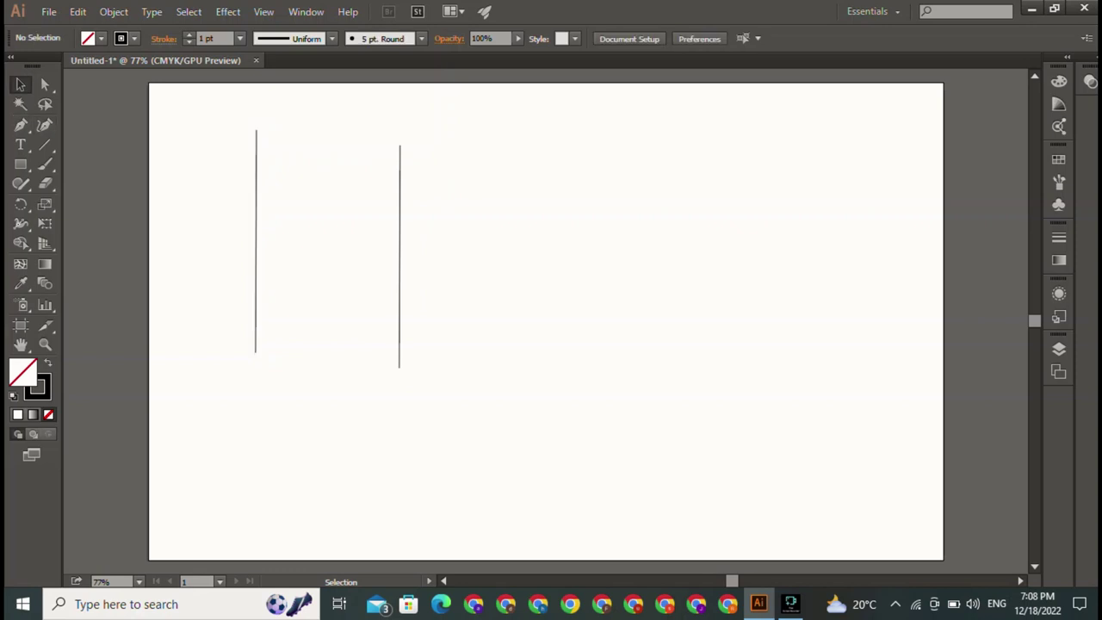
{"action": "left_click_drag", "start_coordinate": [243, 216], "coordinate": [282, 265]}
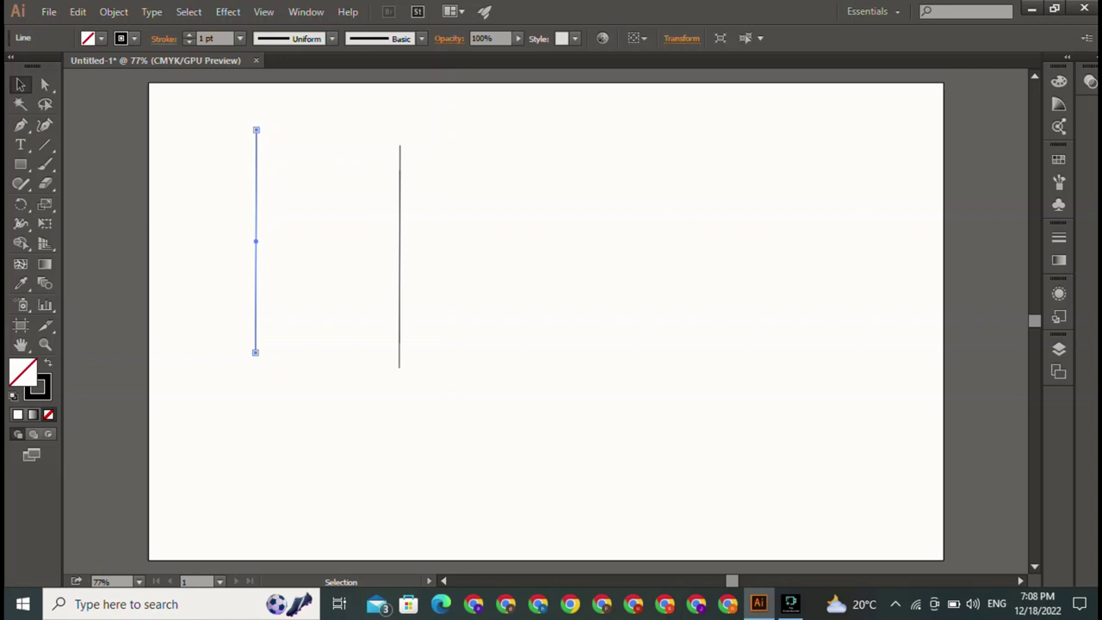
{"action": "key", "text": "a"}
{"action": "left_click_drag", "start_coordinate": [255, 241], "coordinate": [412, 256]}
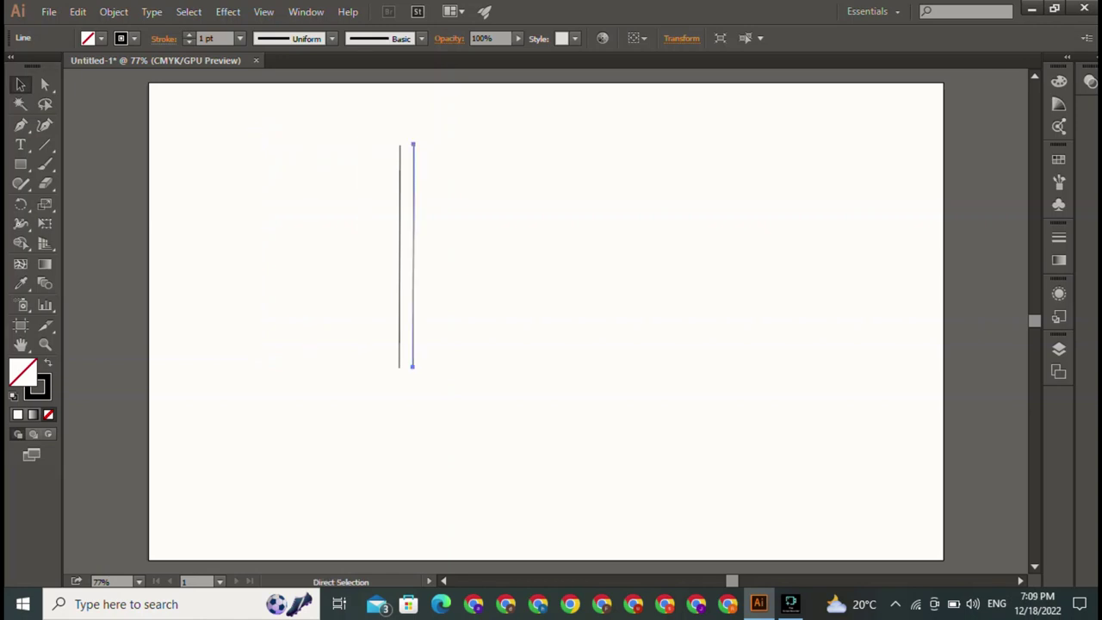
{"action": "key", "text": "v"}
- Undo the move, then select and delete the line, leaving the artboard blank
{"action": "key", "text": "ctrl+z"}
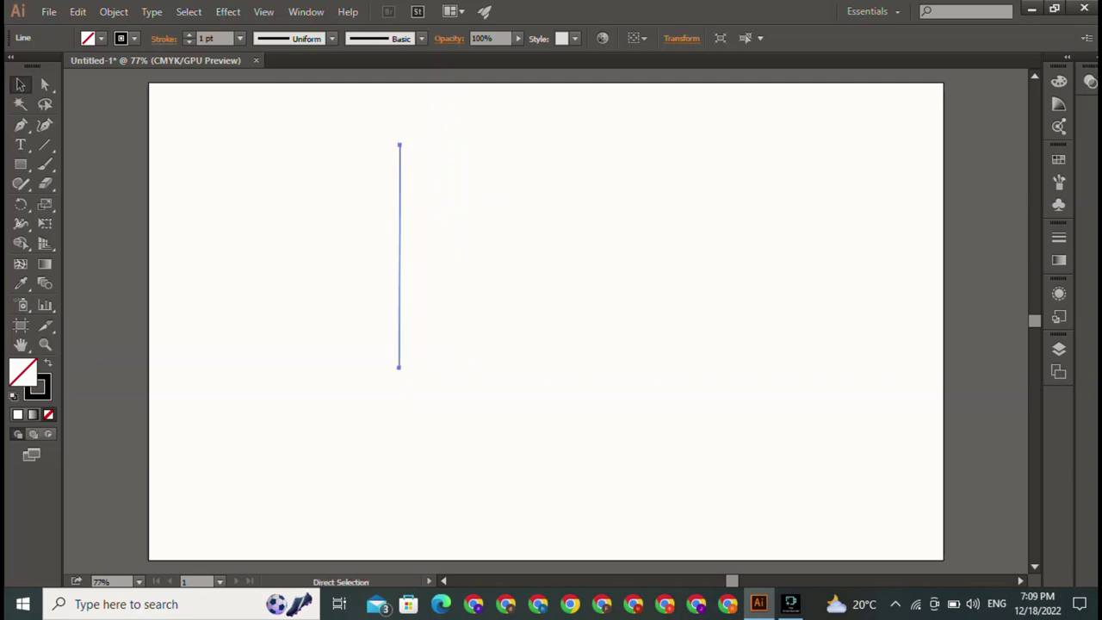
{"action": "key", "text": "ctrl+shift+a"}
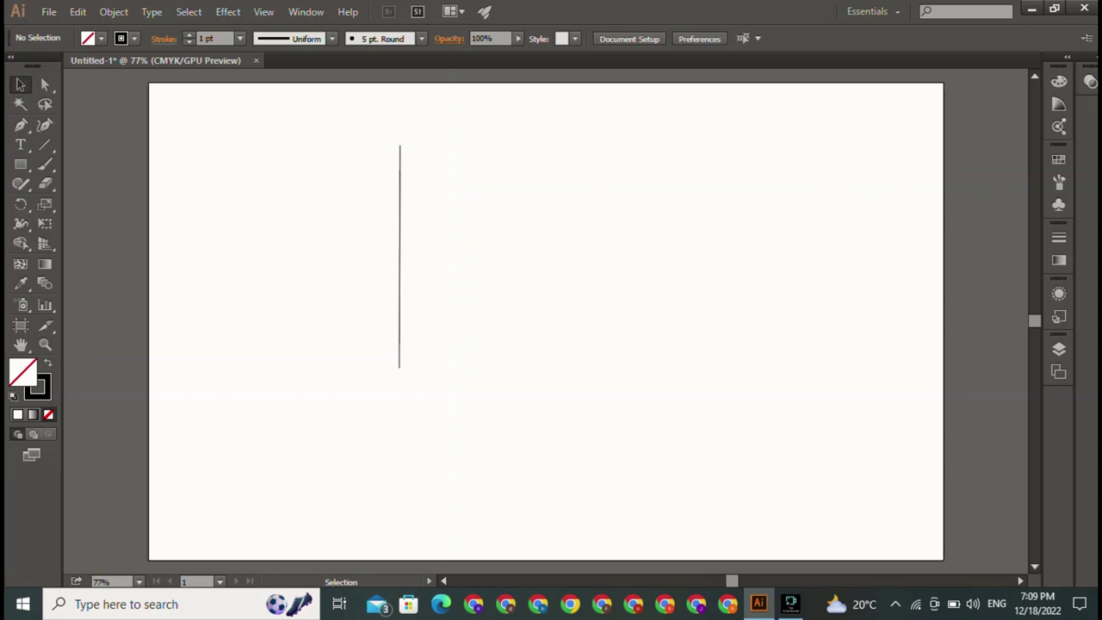
{"action": "key", "text": "ctrl+a"}
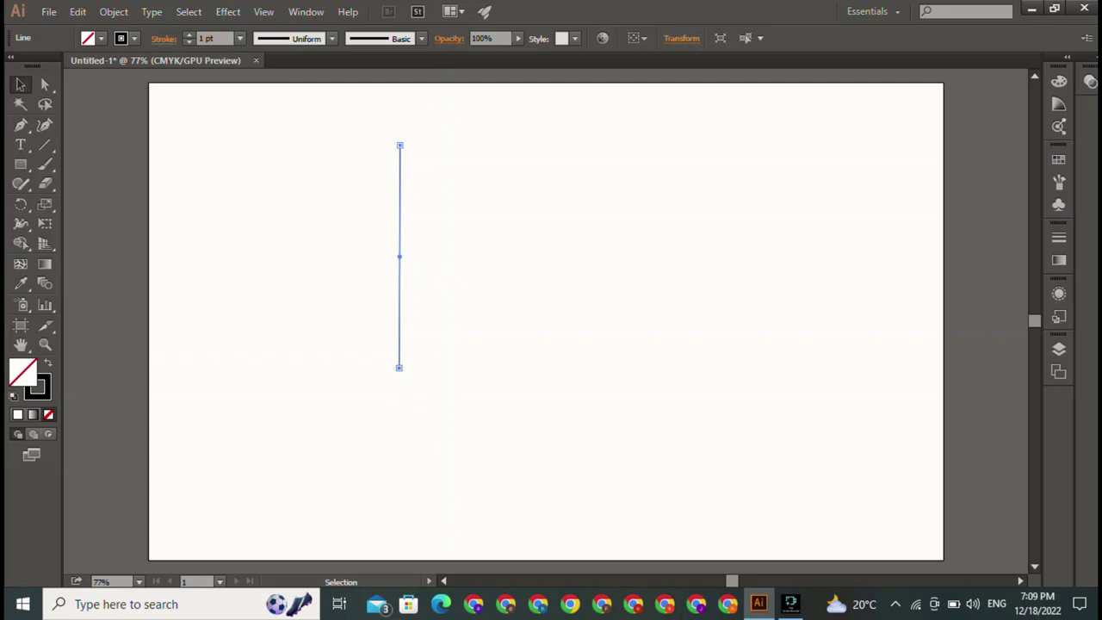
{"action": "key", "text": "Delete"}
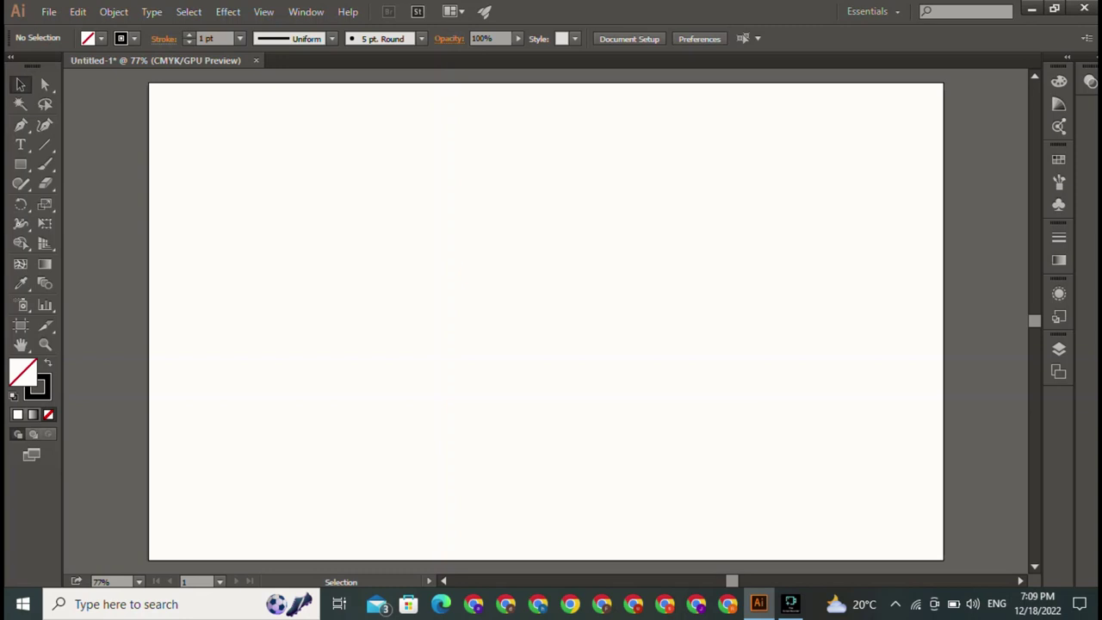
- Draw a new vertical line on the left side, undoing a stray duplicate
{"action": "left_click", "coordinate": [45, 145]}
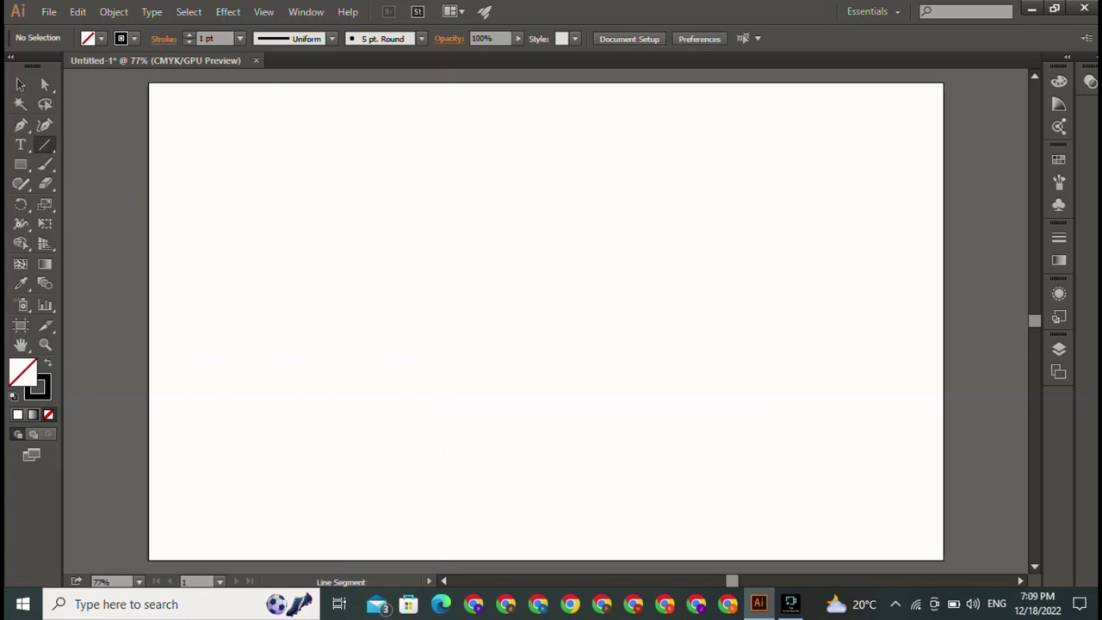
{"action": "left_click_drag", "start_coordinate": [277, 167], "coordinate": [276, 401]}
{"action": "key", "text": "v"}
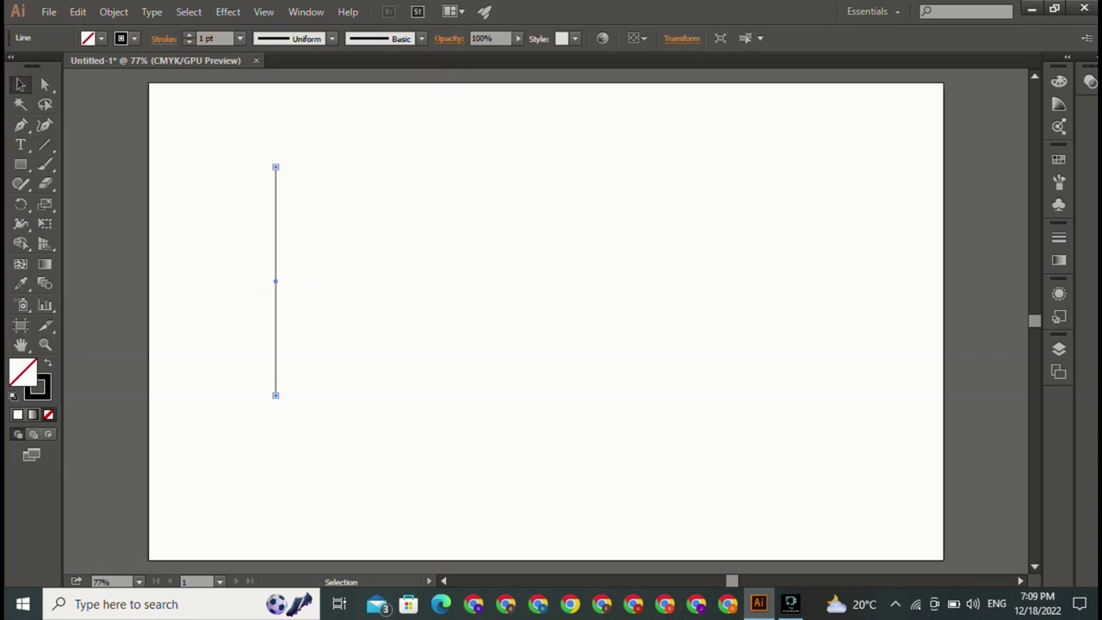
{"action": "left_click_drag", "start_coordinate": [276, 289], "coordinate": [280, 282]}
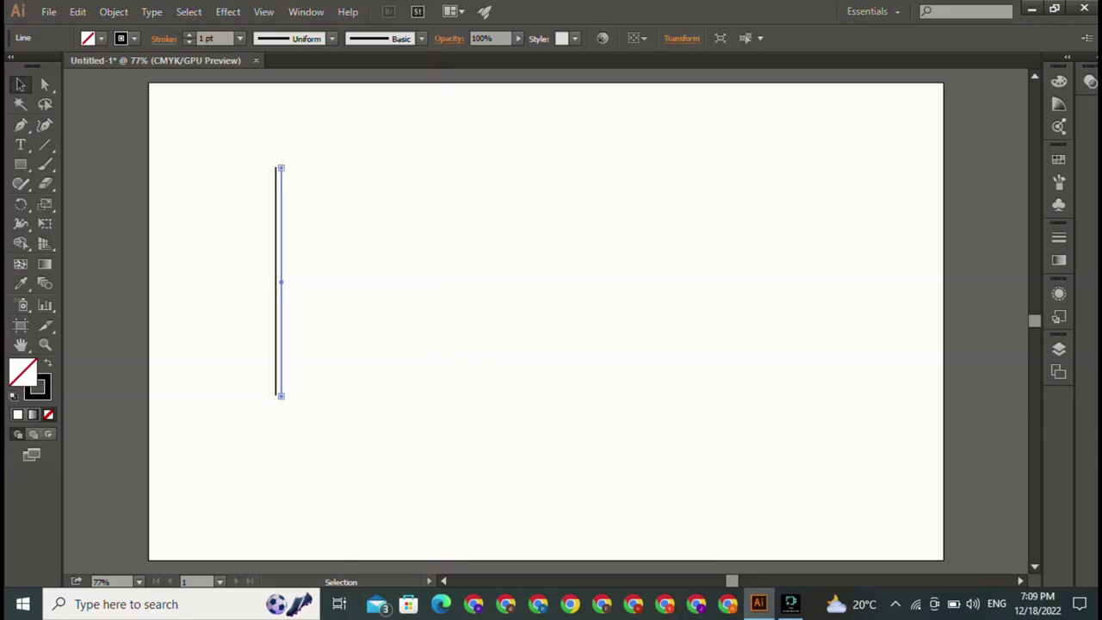
{"action": "key", "text": "a"}
{"action": "key", "text": "ctrl+z"}
{"action": "key", "text": "v"}
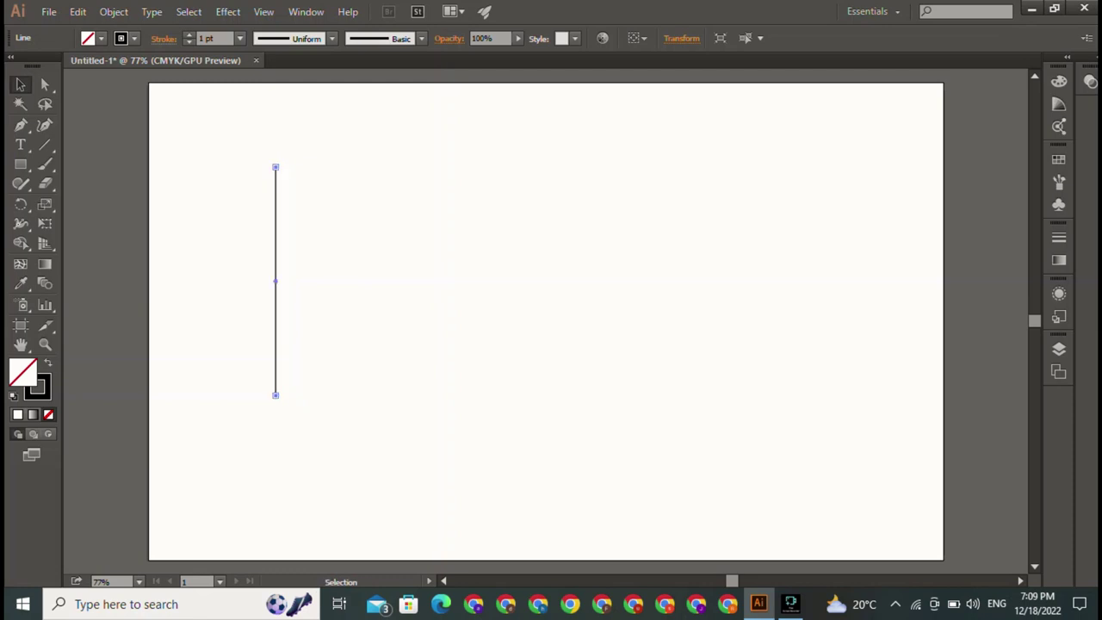
{"action": "key", "text": "a"}
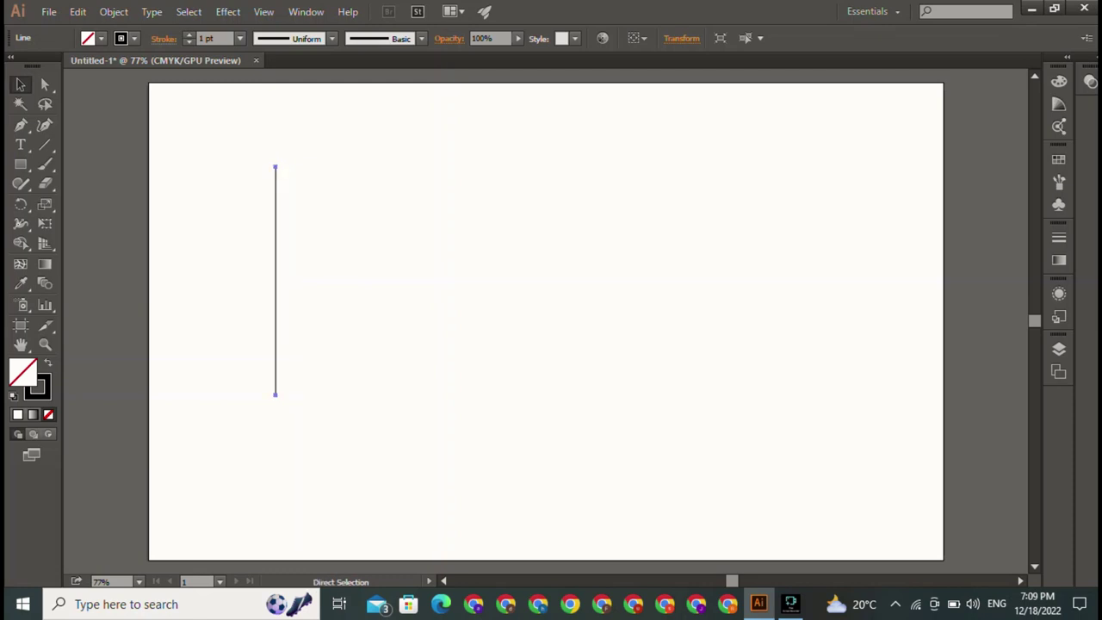
{"action": "key", "text": "v"}
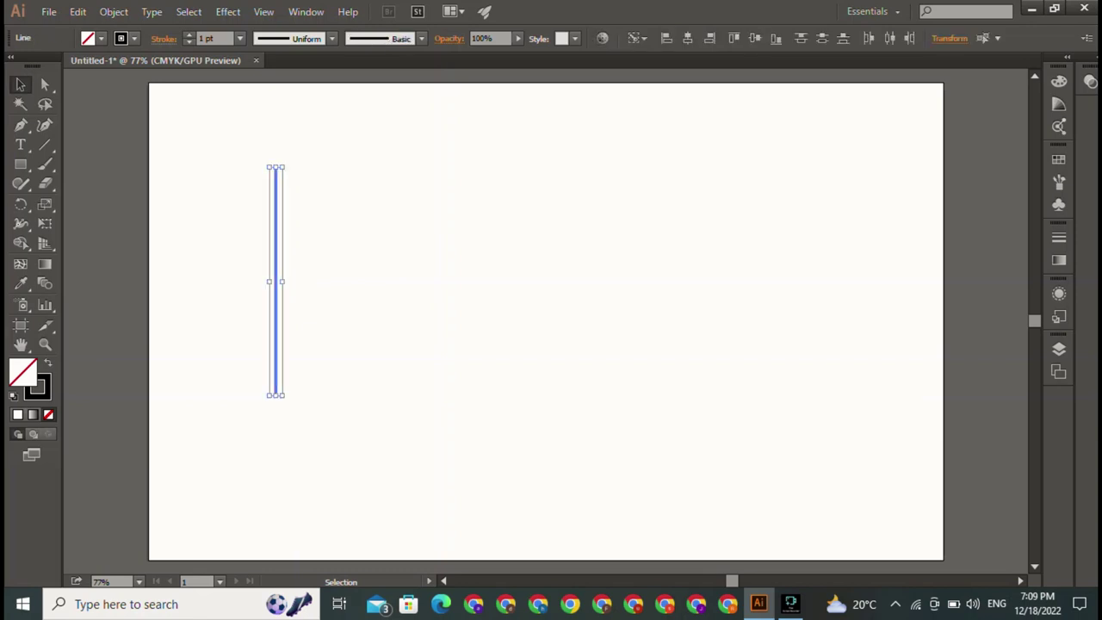
- Alt-drag a copy of the line slightly right, then select all the lines
{"action": "mouse_move", "coordinate": [276, 281]}
{"action": "left_mouse_down"}
{"action": "mouse_move", "coordinate": [299, 292]}
{"action": "mouse_move", "coordinate": [285, 282]}
{"action": "left_mouse_up"}
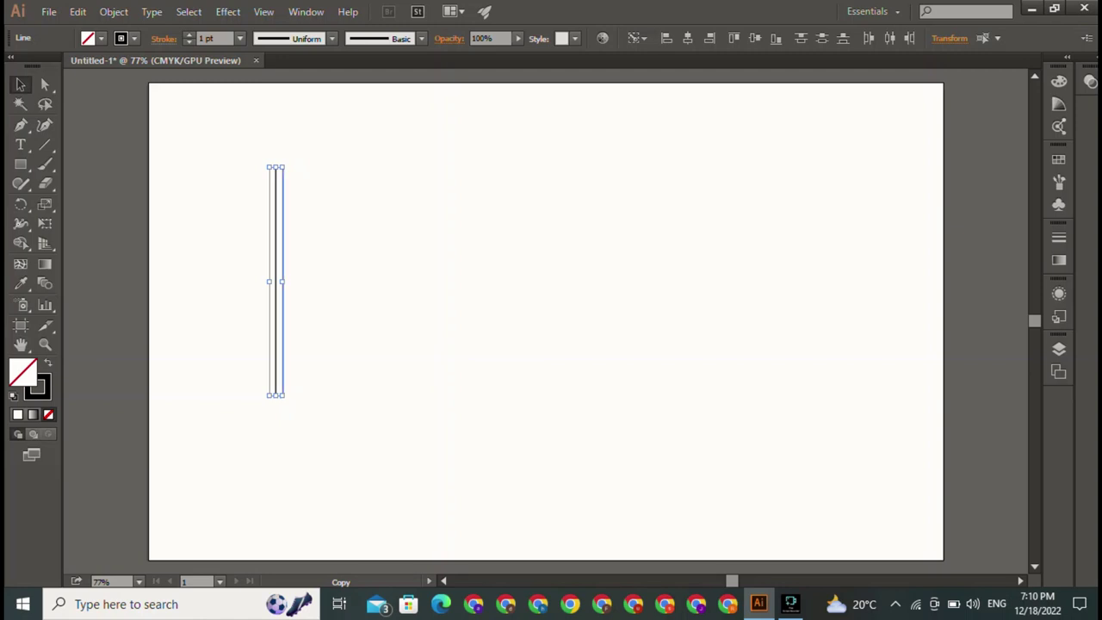
{"action": "left_click_drag", "start_coordinate": [286, 281], "coordinate": [287, 282], "text": "alt"}
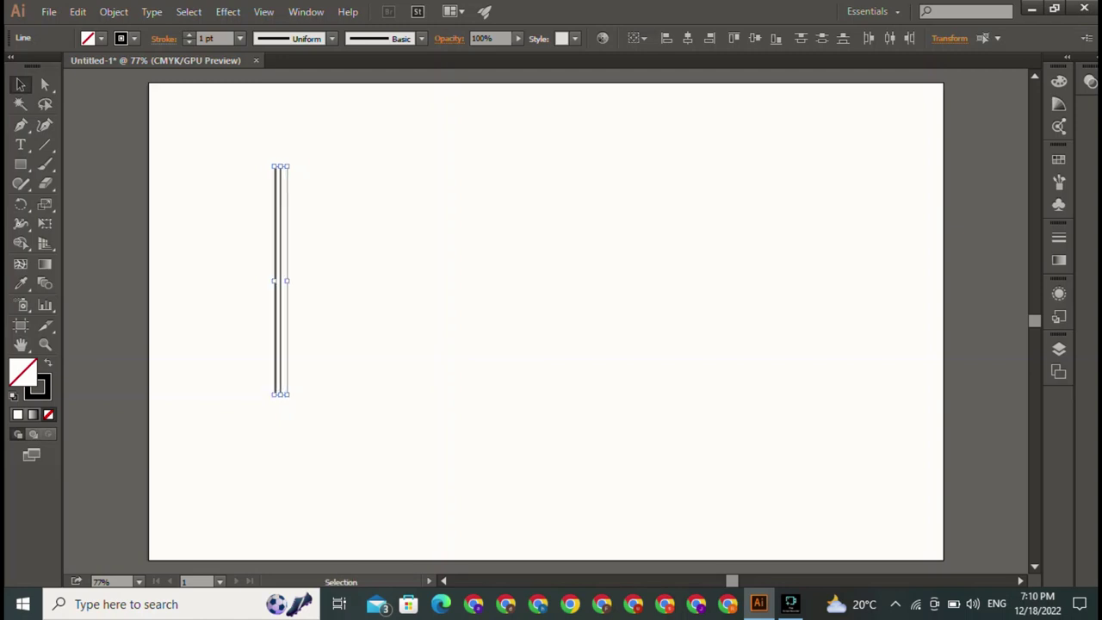
{"action": "key", "text": "ctrl+shift+a"}
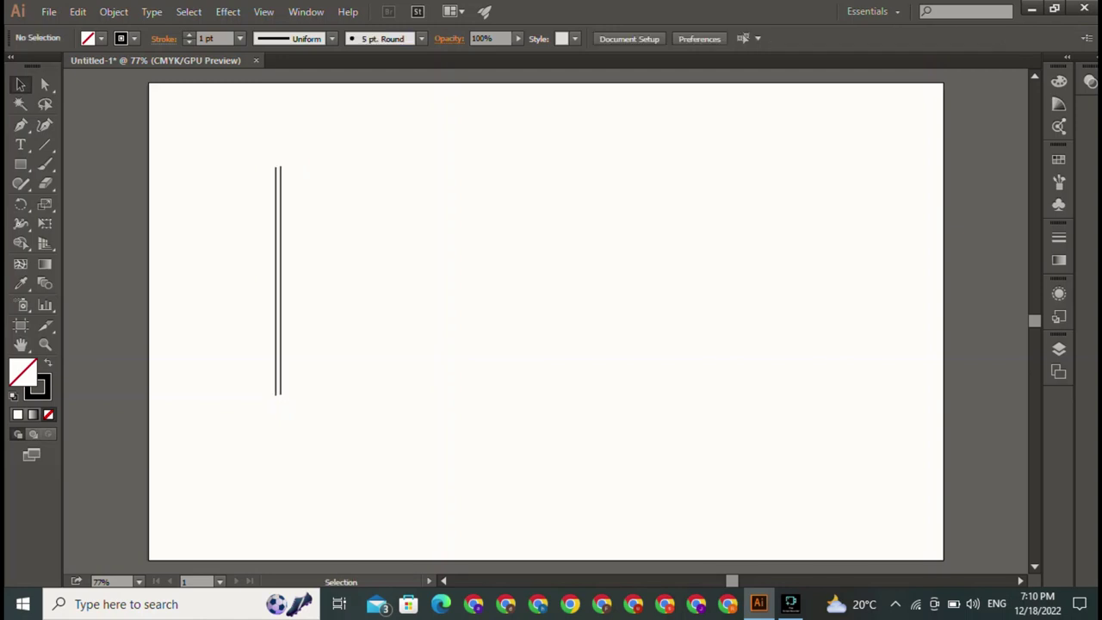
{"action": "key", "text": "a"}
{"action": "key", "text": "v"}
{"action": "key", "text": "ctrl+a"}
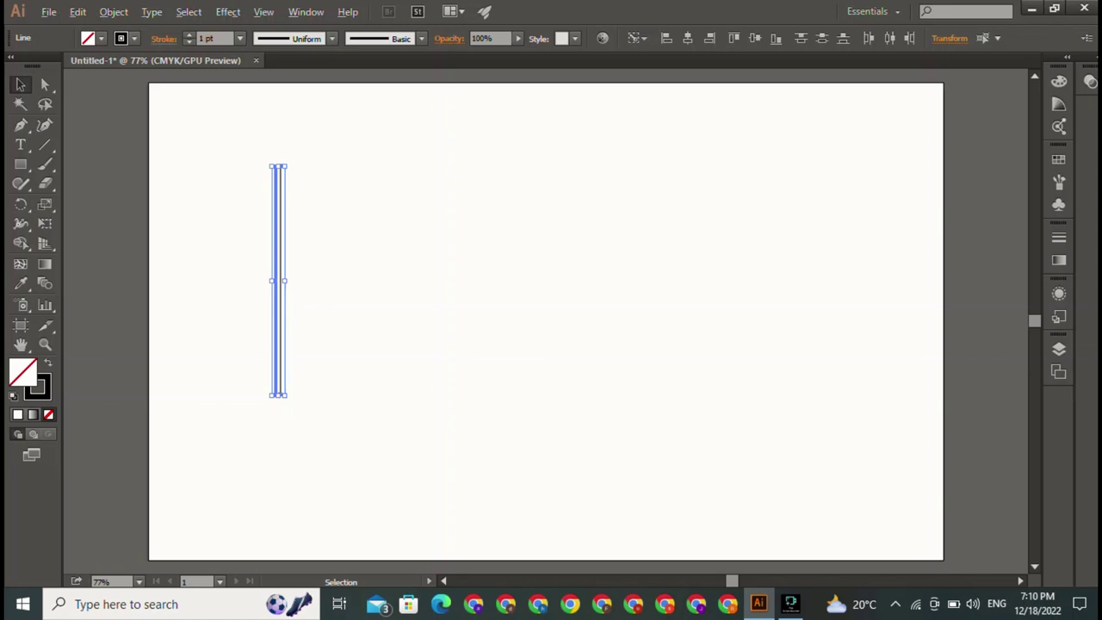
{"action": "mouse_move", "coordinate": [277, 280]}
{"action": "left_mouse_down"}
{"action": "mouse_move", "coordinate": [308, 281]}
{"action": "mouse_move", "coordinate": [292, 282]}
{"action": "left_mouse_up"}
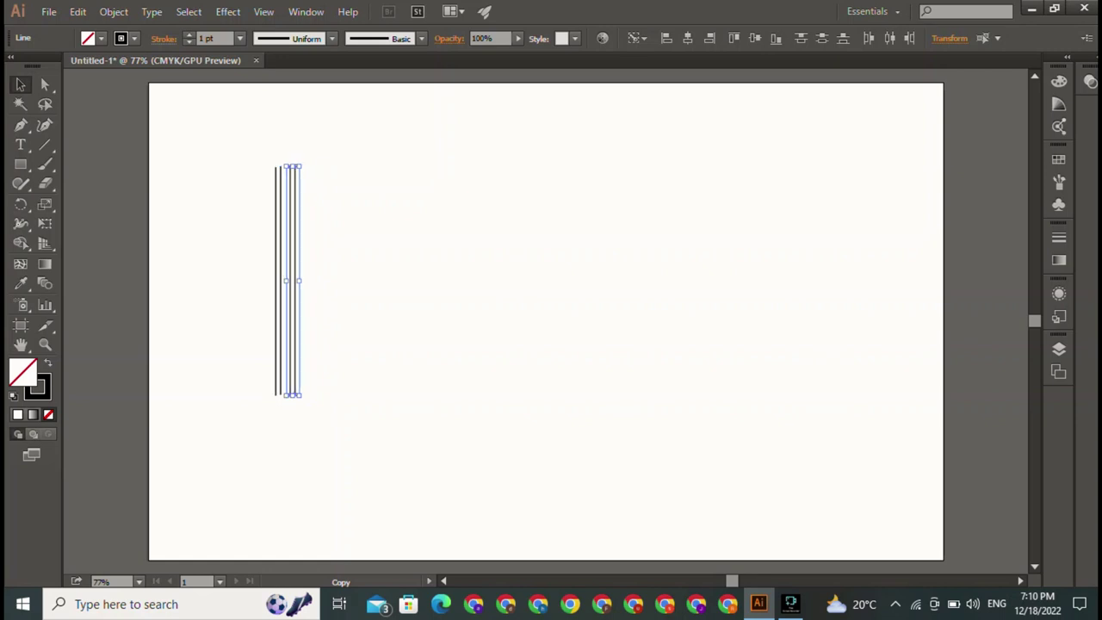
{"action": "key", "text": "ctrl+d"}
{"action": "key", "text": "ctrl+d"}
{"action": "key", "text": "ctrl+d"}
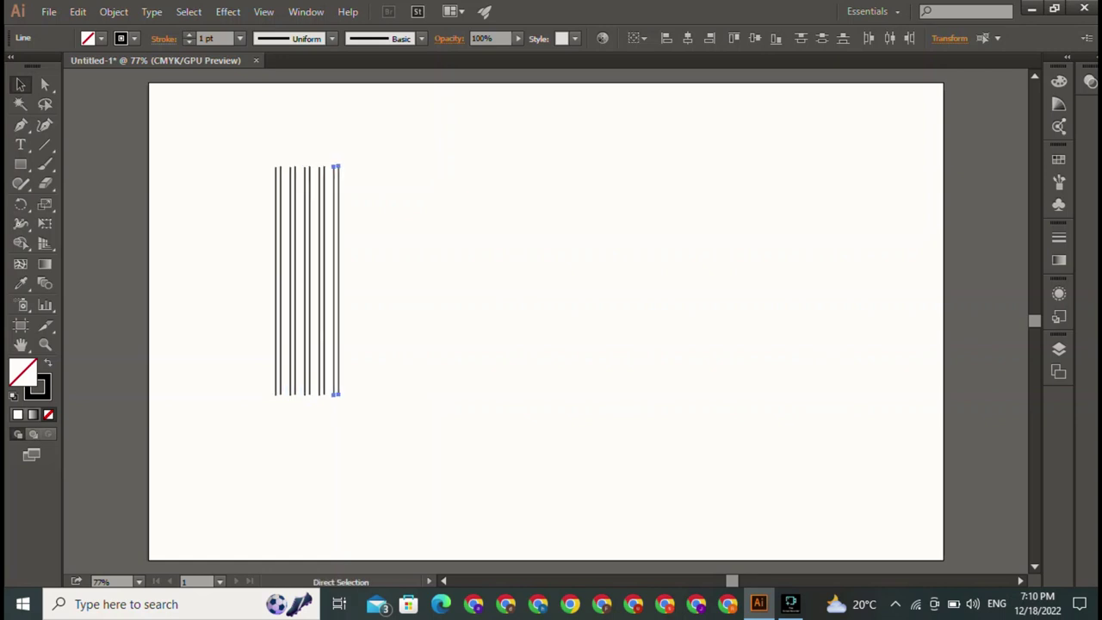
{"action": "key", "text": "ctrl+d"}
{"action": "key", "text": "ctrl+d"}
{"action": "key", "text": "ctrl+d"}
{"action": "key", "text": "ctrl+d"}
{"action": "key", "text": "ctrl+d"}
{"action": "key", "text": "ctrl+d"}
{"action": "key", "text": "ctrl+d"}
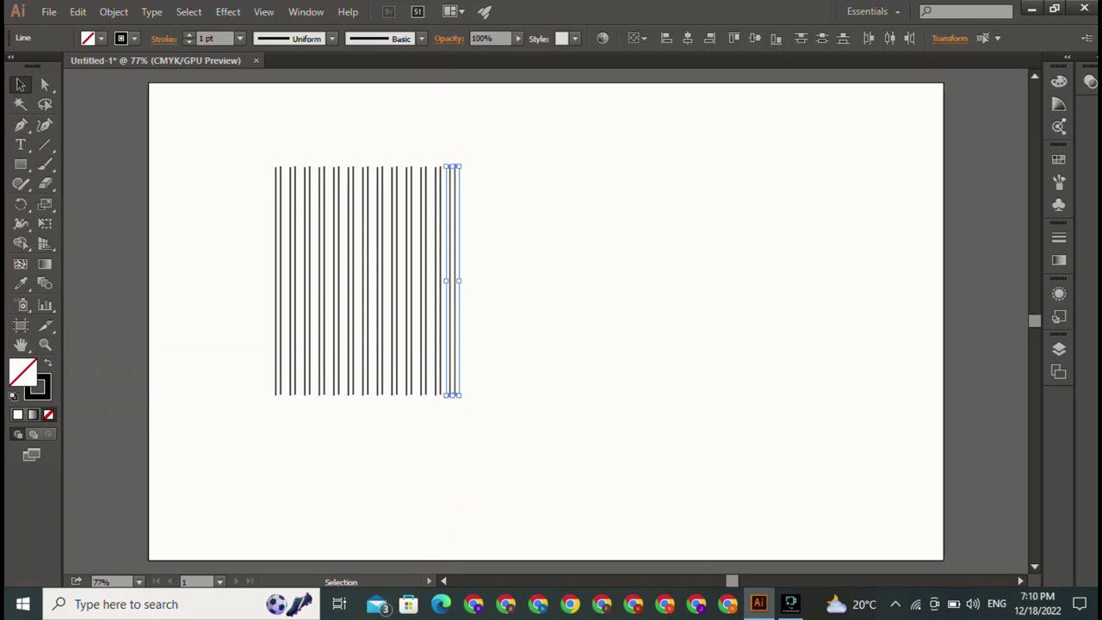
{"action": "key", "text": "ctrl+shift+a"}
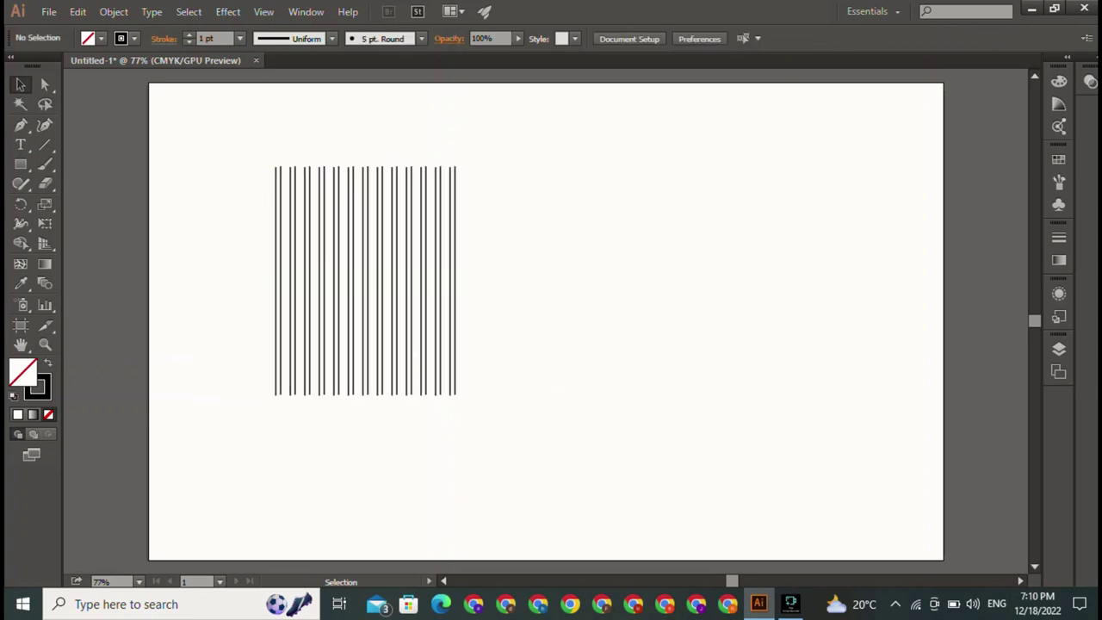
{"action": "left_click_drag", "start_coordinate": [123, 213], "coordinate": [458, 331]}
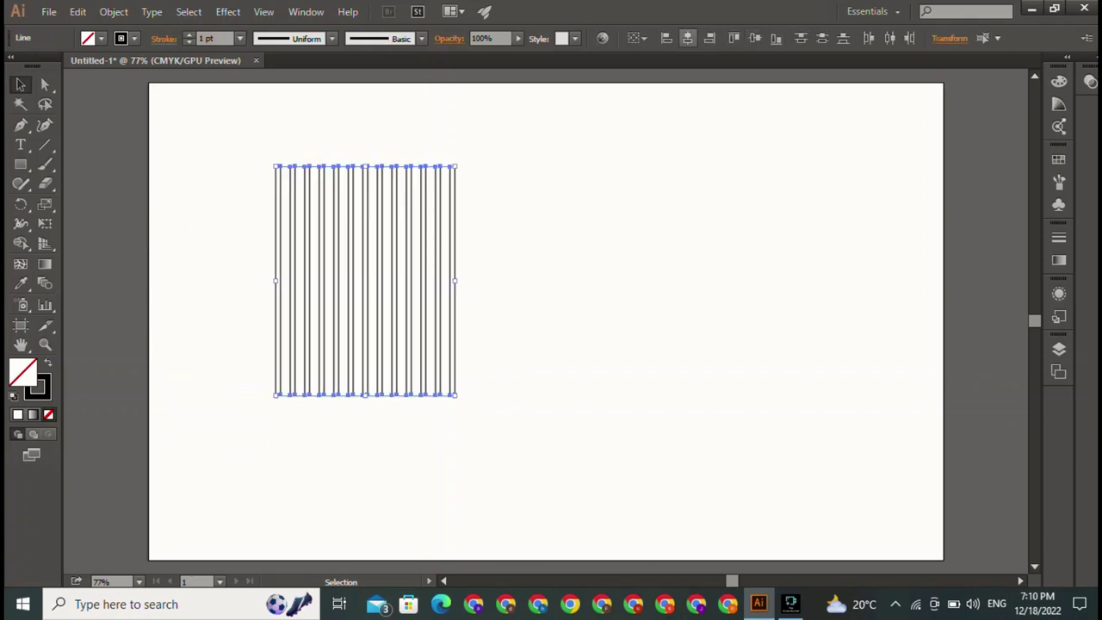
{"action": "left_click", "coordinate": [687, 38]}
{"action": "key", "text": "ctrl+z"}
{"action": "key", "text": "ctrl+shift+a"}
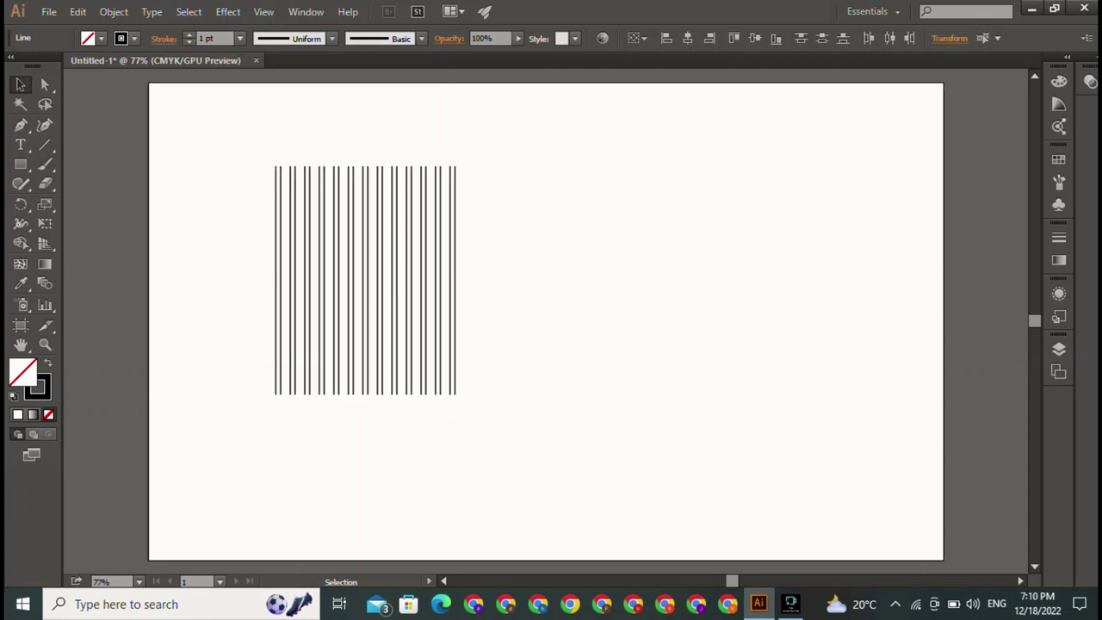
{"action": "left_click_drag", "start_coordinate": [219, 246], "coordinate": [460, 293]}
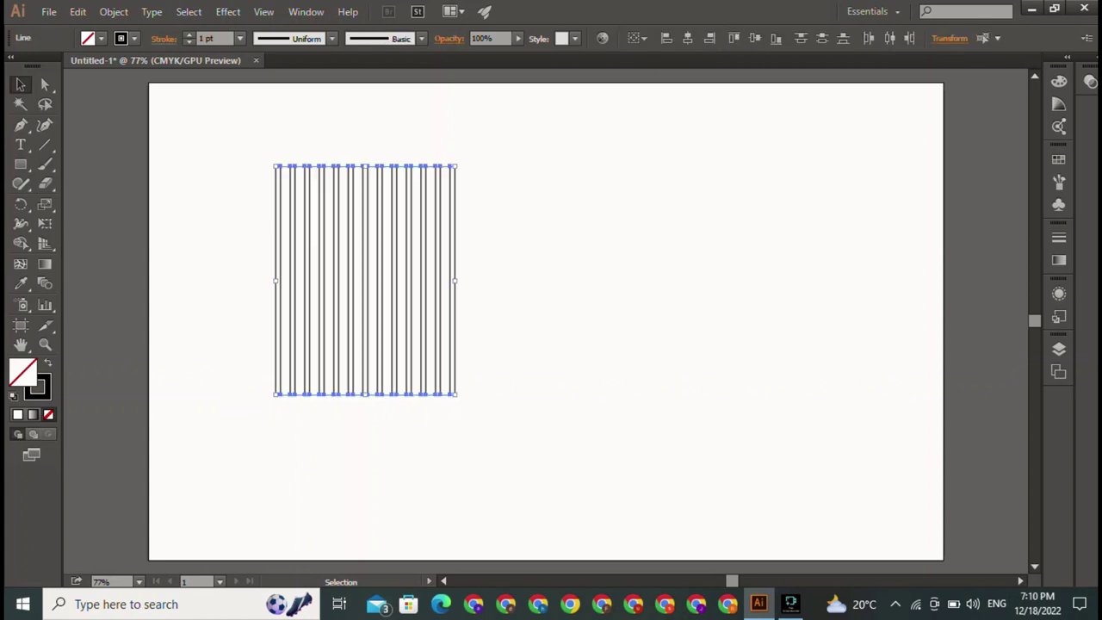
{"action": "key", "text": "ctrl+shift+a"}
{"action": "left_click_drag", "start_coordinate": [233, 265], "coordinate": [610, 369]}
{"action": "key", "text": "ctrl+shift+a"}
{"action": "key", "text": "ctrl+a"}
{"action": "key", "text": "ctrl+a"}
{"action": "left_click_drag", "start_coordinate": [379, 284], "coordinate": [593, 286]}
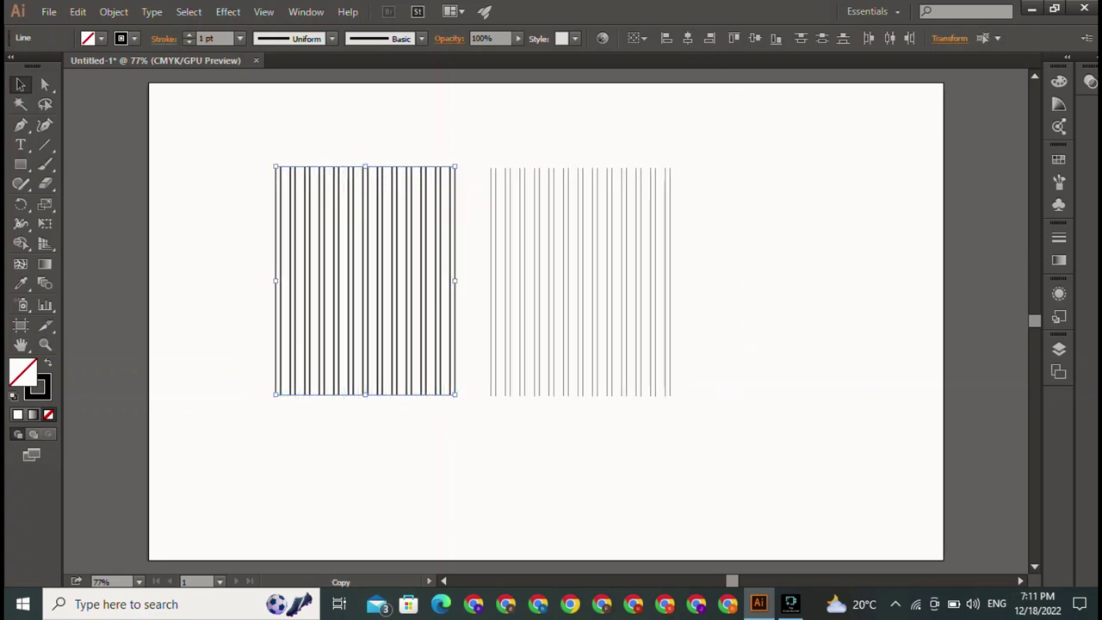
{"action": "mouse_move", "coordinate": [593, 286]}
{"action": "left_mouse_down"}
{"action": "mouse_move", "coordinate": [427, 267]}
{"action": "mouse_move", "coordinate": [550, 277]}
{"action": "left_mouse_up"}
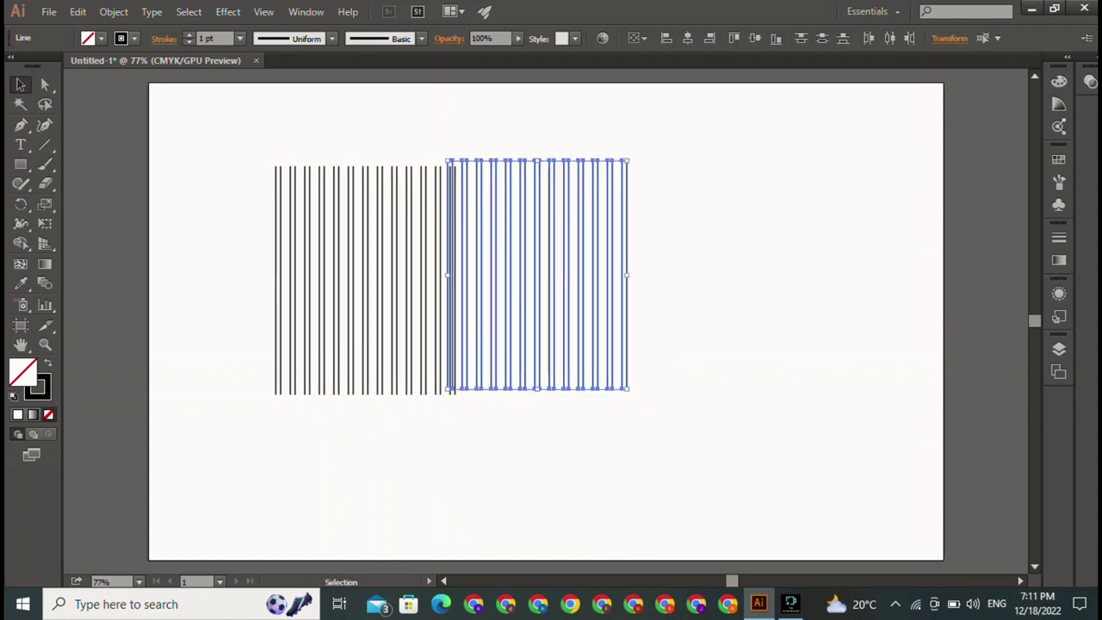
{"action": "key", "text": "ctrl+z"}
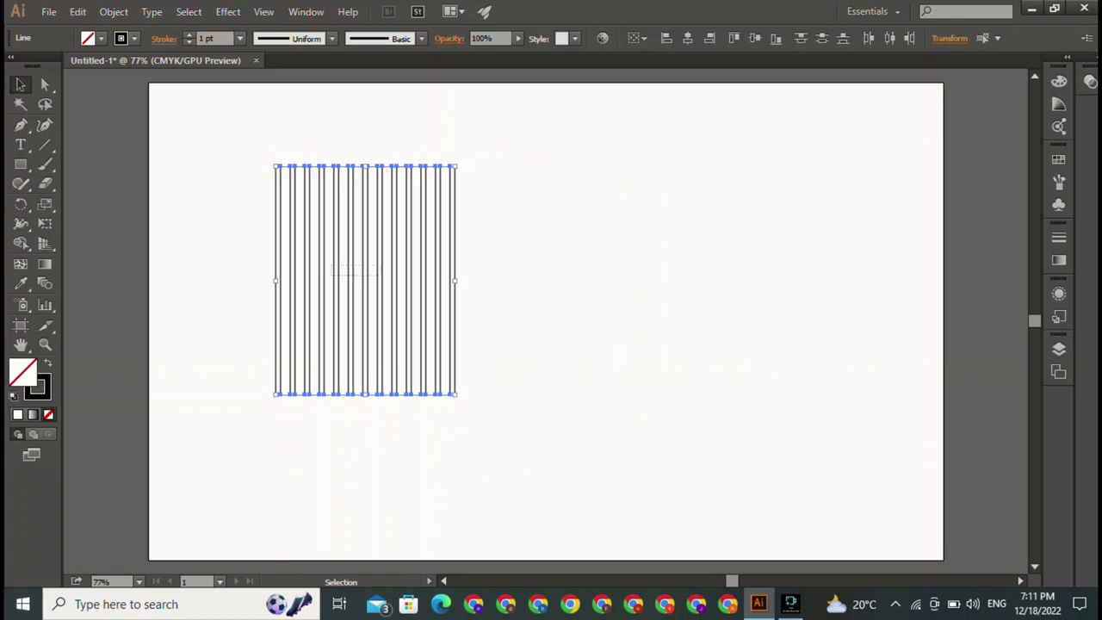
{"action": "key", "text": "ctrl+z"}
{"action": "key", "text": "ctrl+z"}
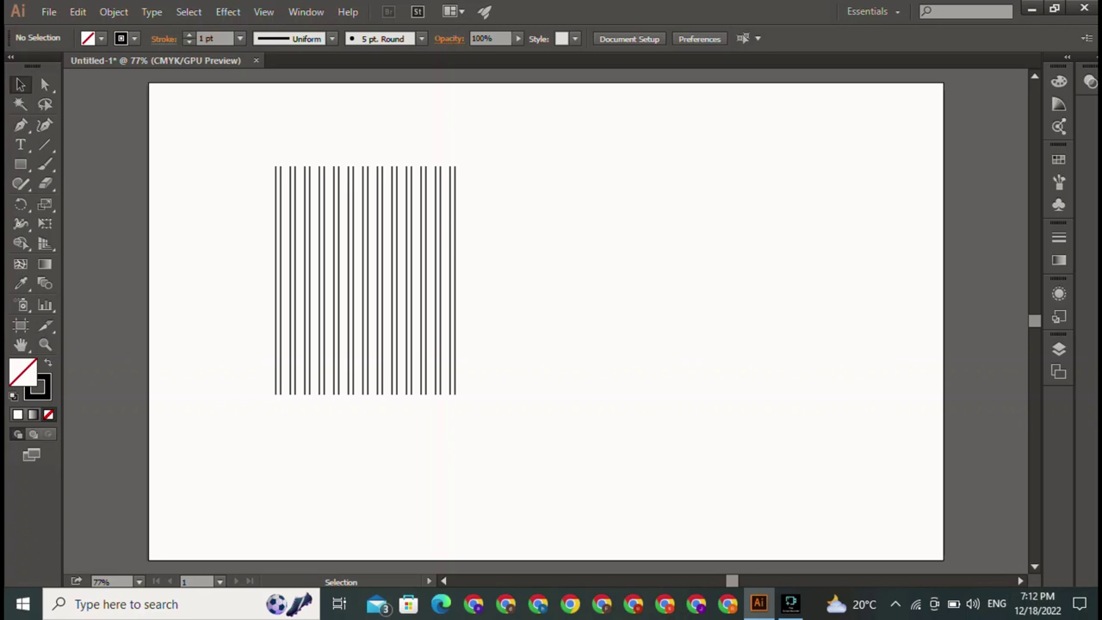
{"action": "key", "text": "ctrl+a"}
- Alt-drag a duplicate of the vertical lines to the right
{"action": "left_click_drag", "start_coordinate": [525, 284], "coordinate": [241, 332]}
{"action": "mouse_move", "coordinate": [365, 279]}
{"action": "left_mouse_down", "text": "alt"}
{"action": "mouse_move", "coordinate": [486, 292]}
{"action": "mouse_move", "coordinate": [592, 266]}
{"action": "left_mouse_up", "text": "alt"}
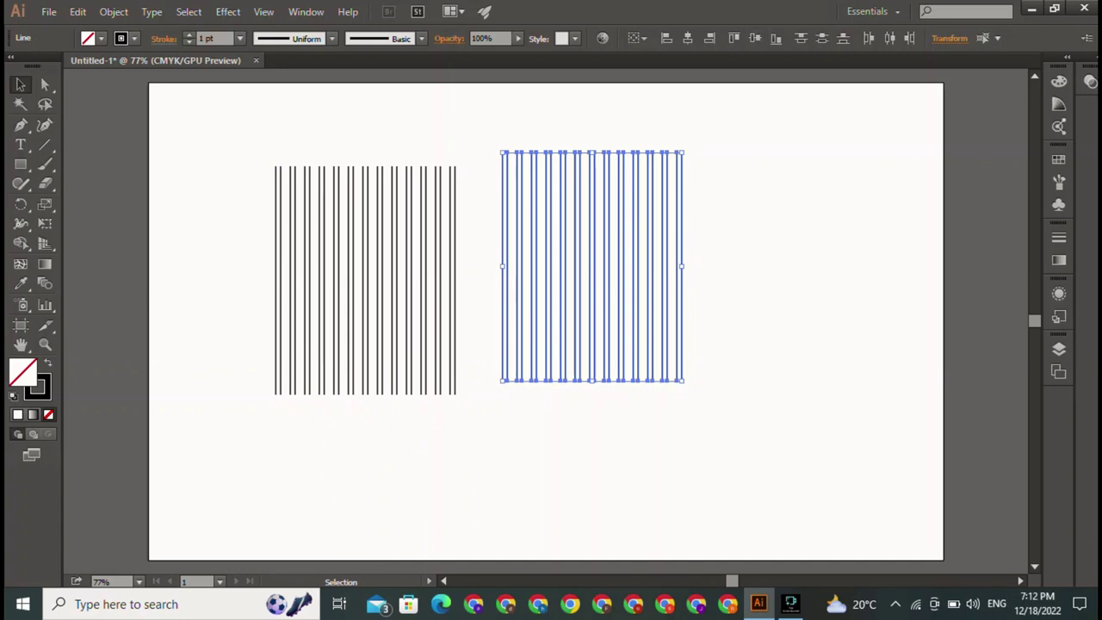
{"action": "key", "text": "ctrl+shift+a"}
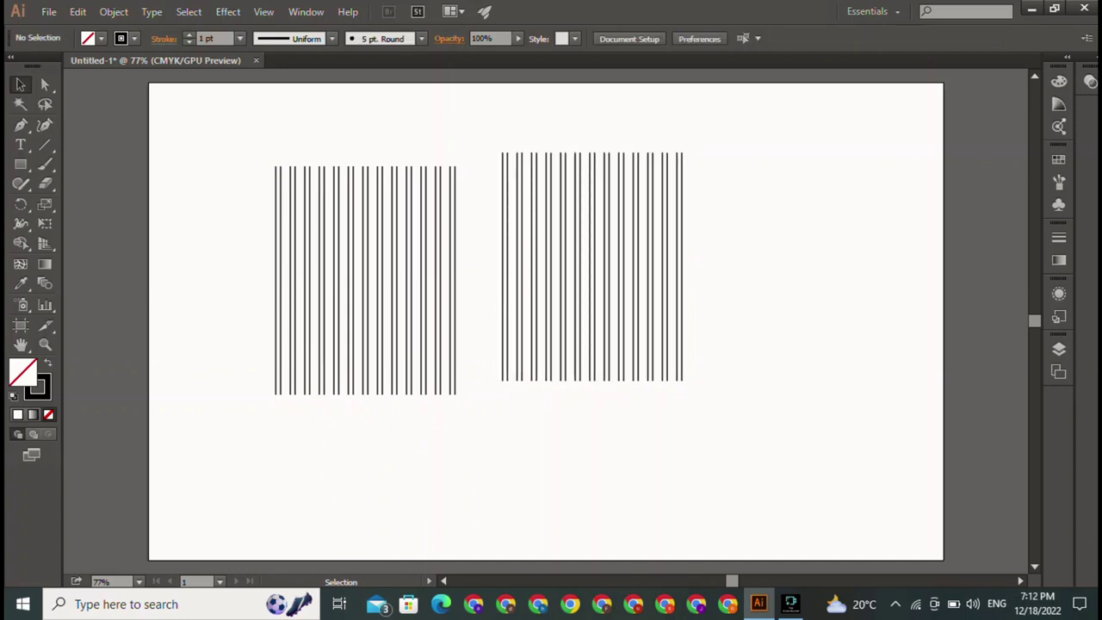
- Group the duplicated lines and rotate the group 45°
{"action": "left_click_drag", "start_coordinate": [486, 205], "coordinate": [782, 296]}
{"action": "right_click", "coordinate": [634, 236]}
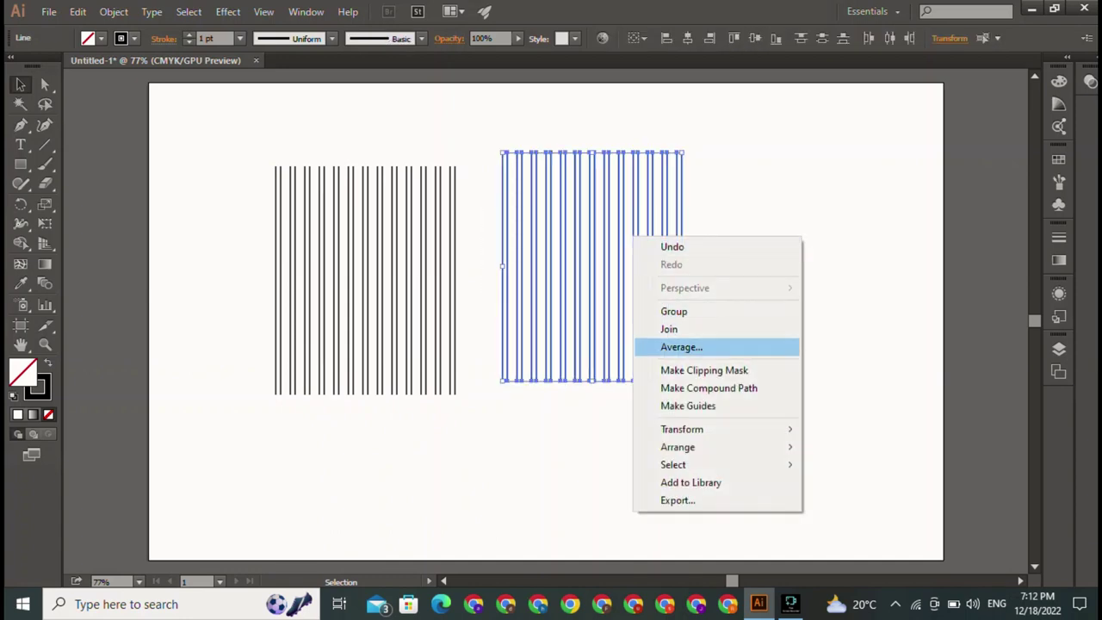
{"action": "left_click", "coordinate": [673, 311]}
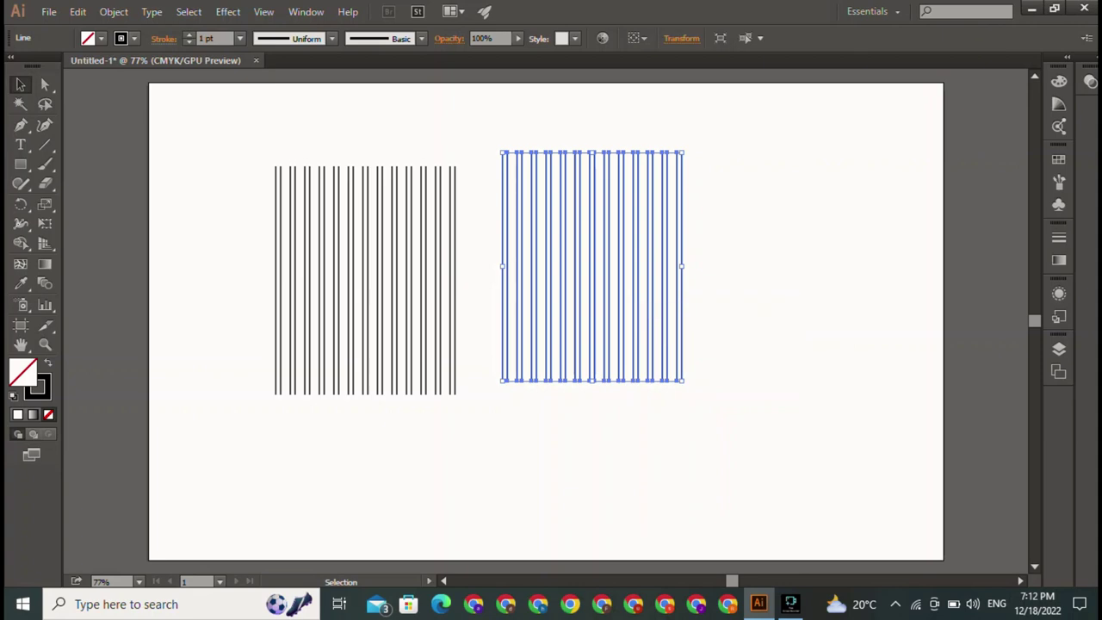
{"action": "key", "text": "ctrl+d"}
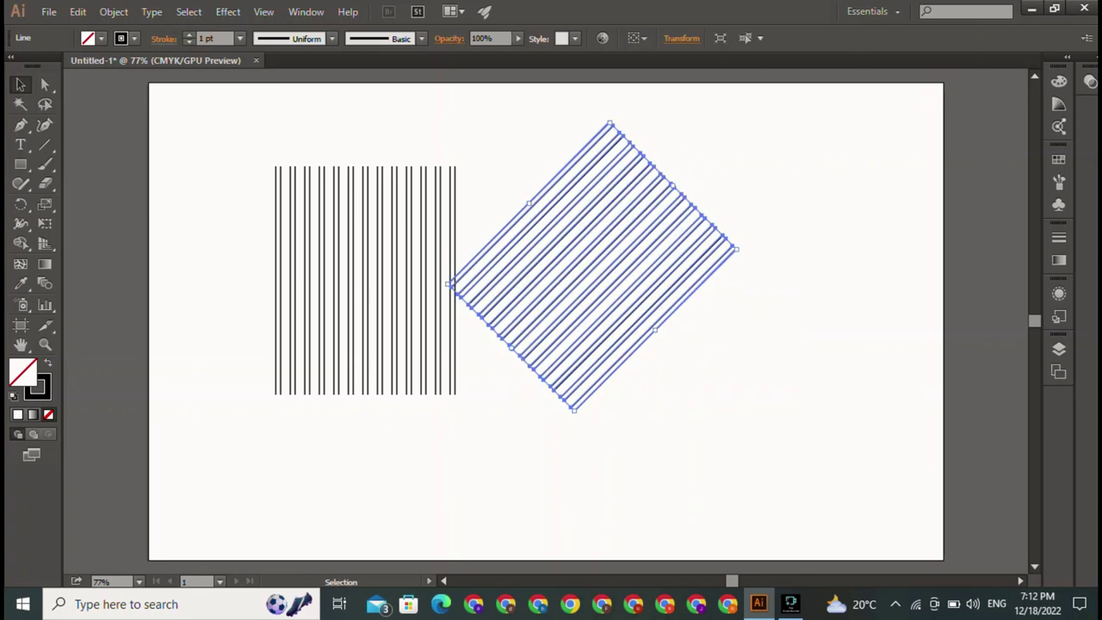
- Drag the 45° rotated group onto the vertical lines to form a crosshatch
{"action": "left_click_drag", "start_coordinate": [482, 246], "coordinate": [410, 269]}
{"action": "key", "text": "ctrl+shift+a"}
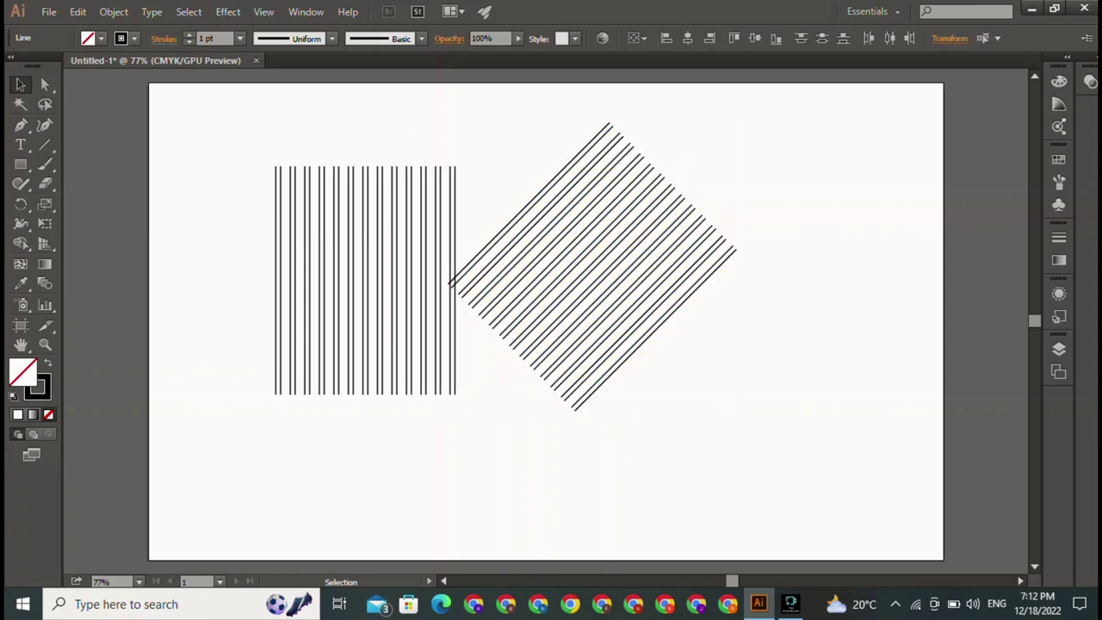
{"action": "left_click", "coordinate": [603, 258]}
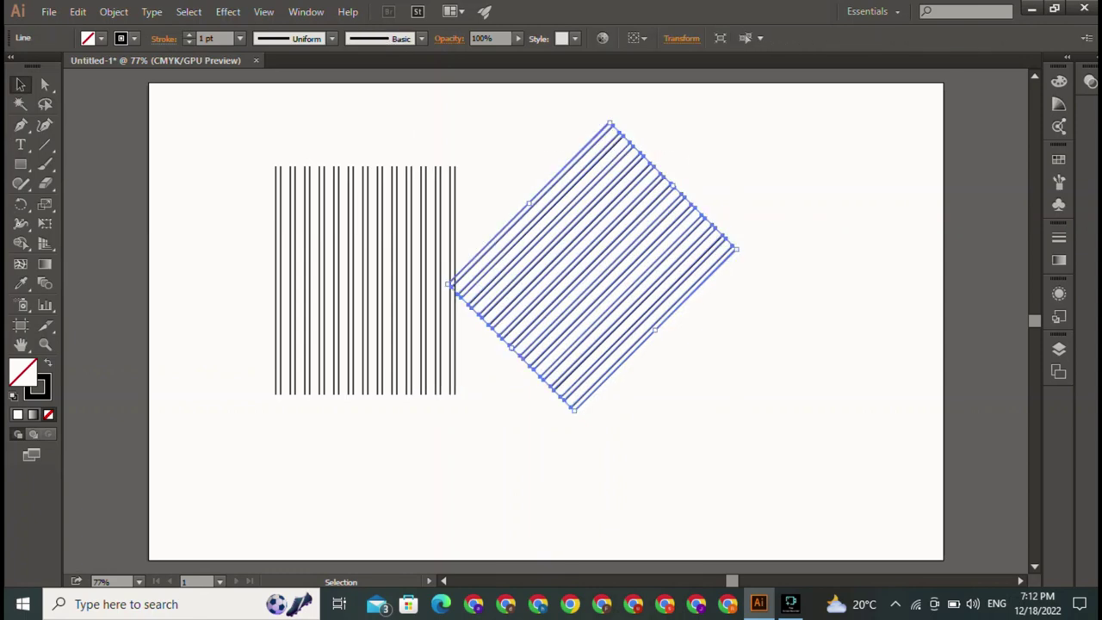
{"action": "left_click", "coordinate": [452, 259], "text": "shift"}
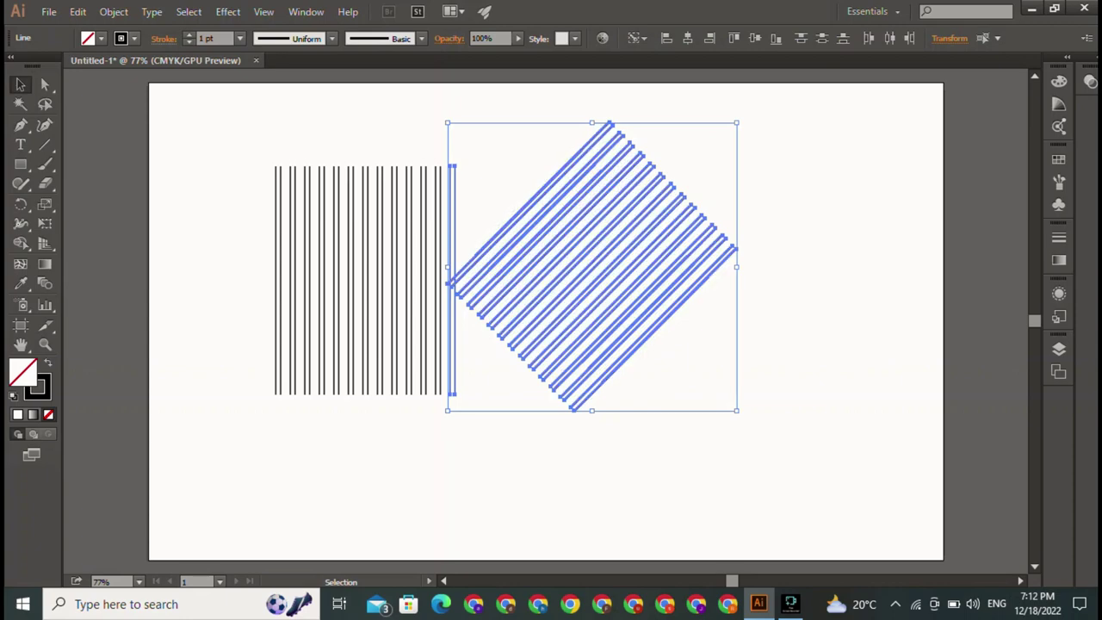
{"action": "key", "text": "ctrl+shift+a"}
{"action": "left_click", "coordinate": [603, 259]}
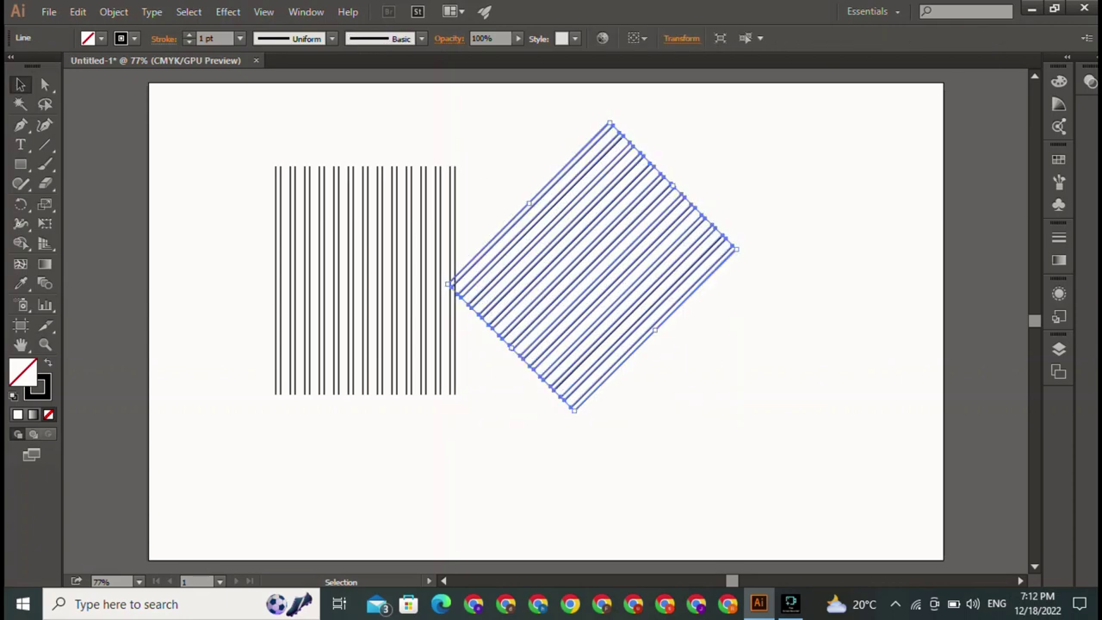
{"action": "mouse_move", "coordinate": [594, 215]}
{"action": "left_mouse_down"}
{"action": "mouse_move", "coordinate": [899, 566]}
{"action": "mouse_move", "coordinate": [351, 215]}
{"action": "mouse_move", "coordinate": [362, 220]}
{"action": "left_mouse_up"}
{"action": "key", "text": "ctrl+shift+a"}
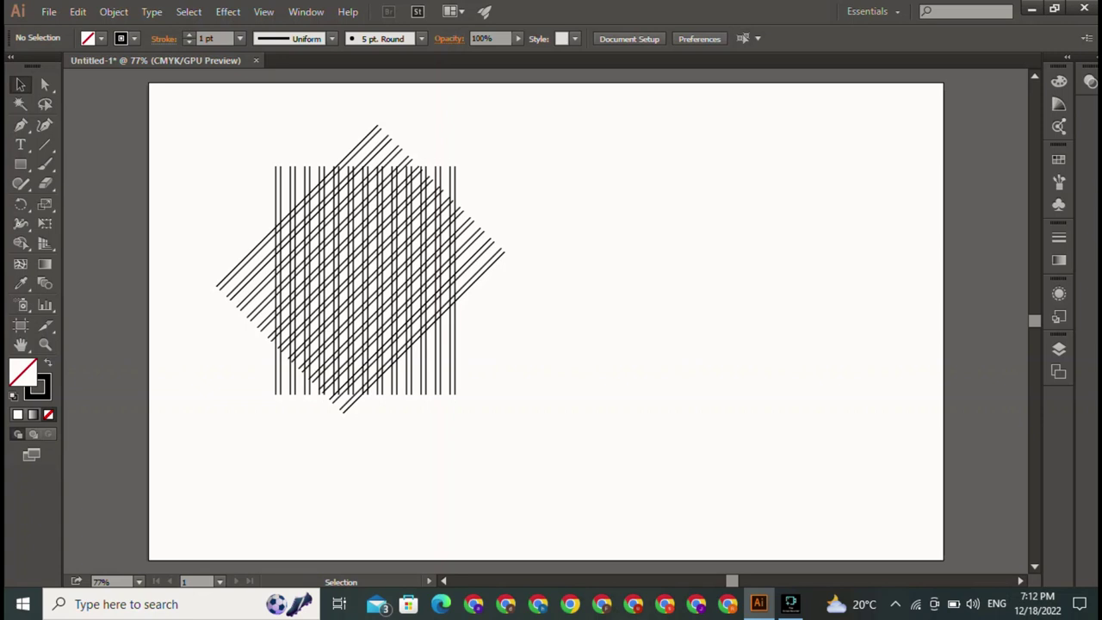
{"action": "left_click", "coordinate": [353, 279]}
{"action": "key", "text": "ctrl+shift+a"}
- Make a vertically reflected copy of the diagonal group with Transform > Reflect
{"action": "left_click", "coordinate": [258, 245]}
{"action": "right_click", "coordinate": [376, 148]}
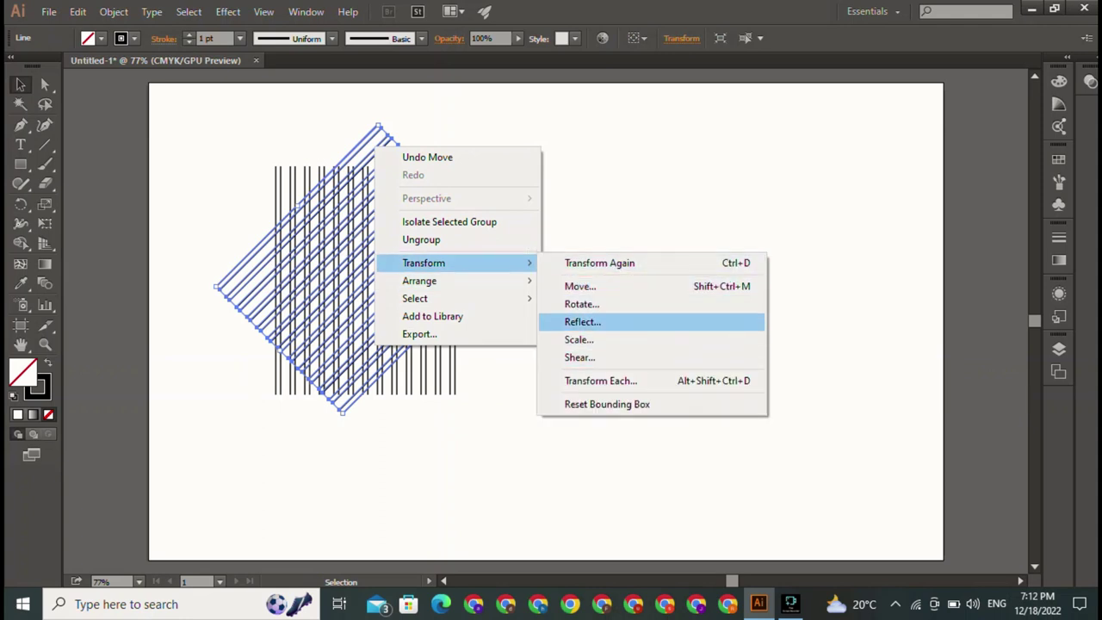
{"action": "left_click", "coordinate": [582, 321]}
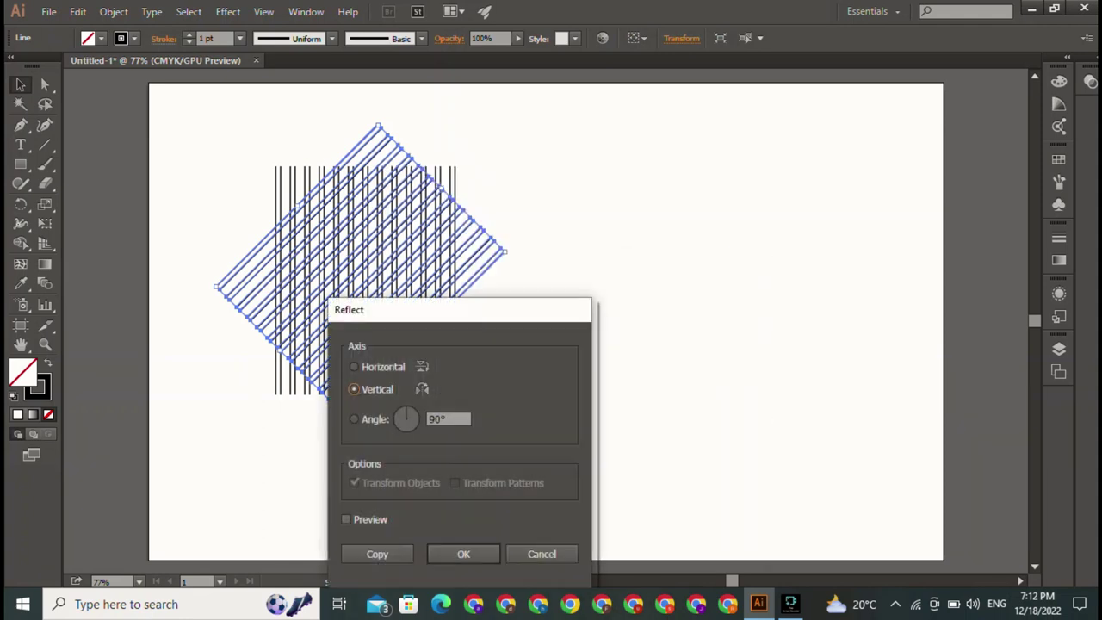
{"action": "left_click", "coordinate": [347, 519]}
{"action": "left_click", "coordinate": [377, 554]}
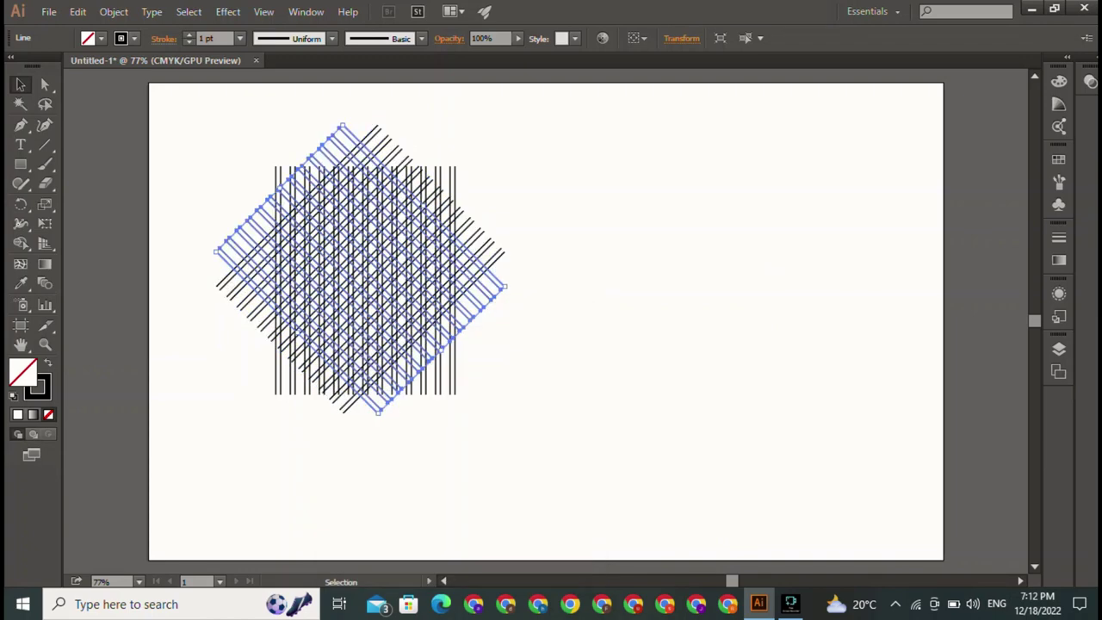
{"action": "key", "text": "ctrl+shift+a"}
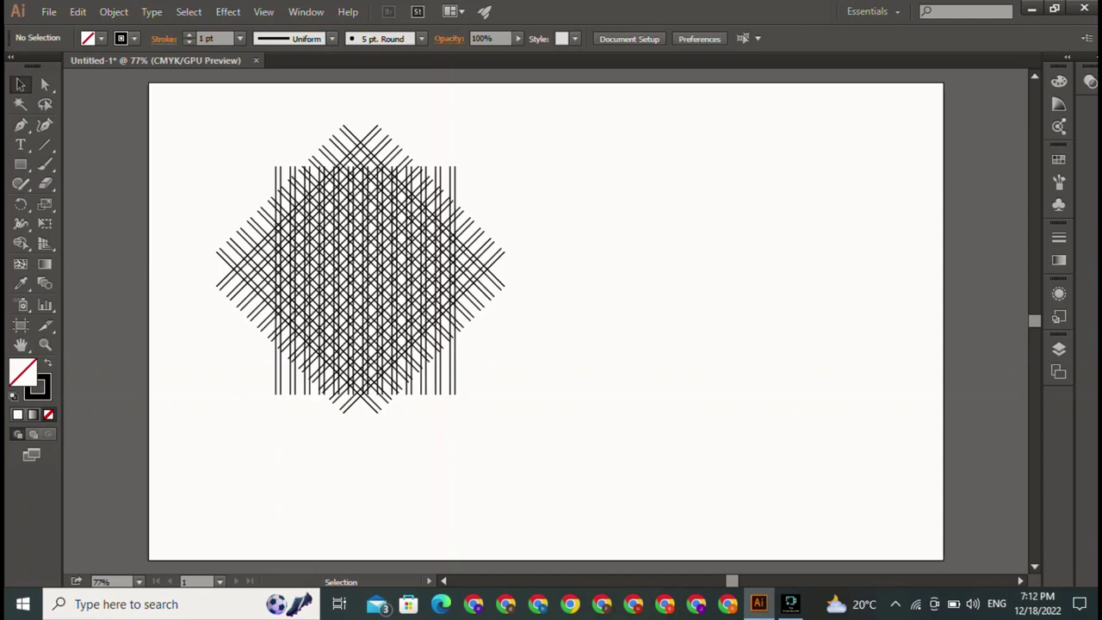
- Zoom to 200%, centre the lattice, and marquee-select all its lines
{"action": "key", "text": "ctrl+equal"}
{"action": "key", "text": "ctrl+equal"}
{"action": "key", "text": "ctrl+equal"}
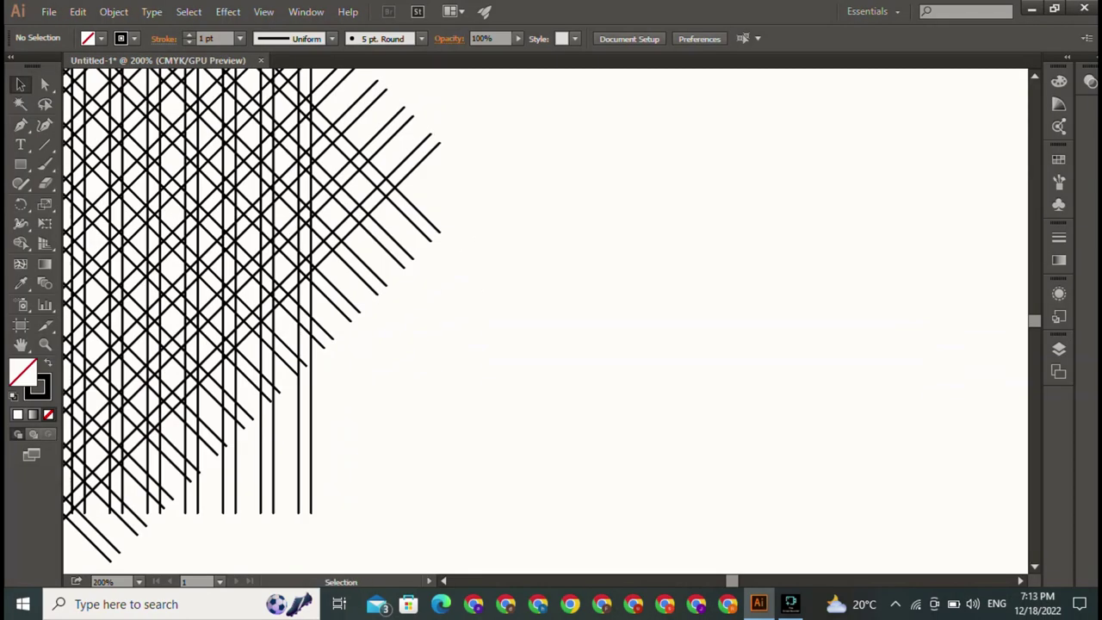
{"action": "mouse_move", "coordinate": [430, 301]}
{"action": "left_mouse_down"}
{"action": "mouse_move", "coordinate": [800, 435]}
{"action": "mouse_move", "coordinate": [891, 442]}
{"action": "left_mouse_up"}
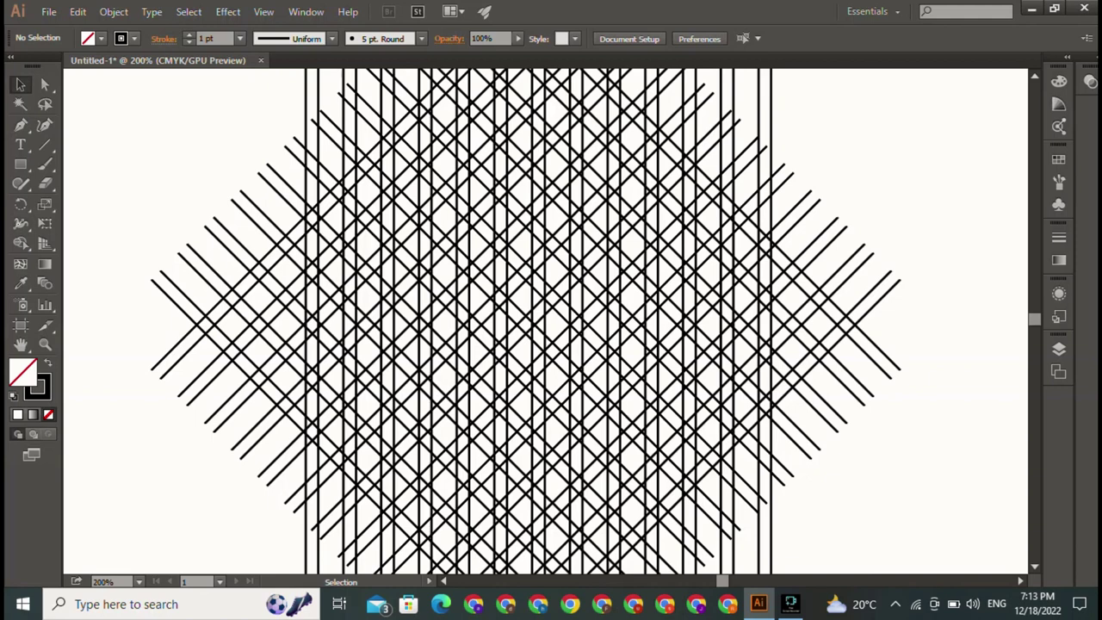
{"action": "left_click_drag", "start_coordinate": [170, 168], "coordinate": [206, 187]}
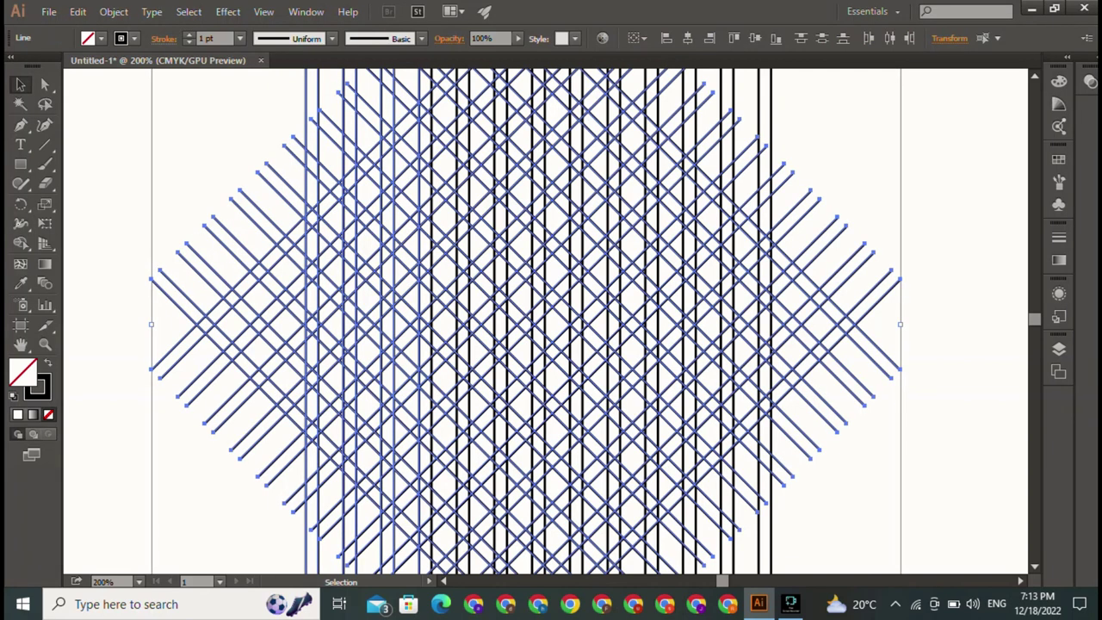
{"action": "left_click_drag", "start_coordinate": [958, 174], "coordinate": [766, 361]}
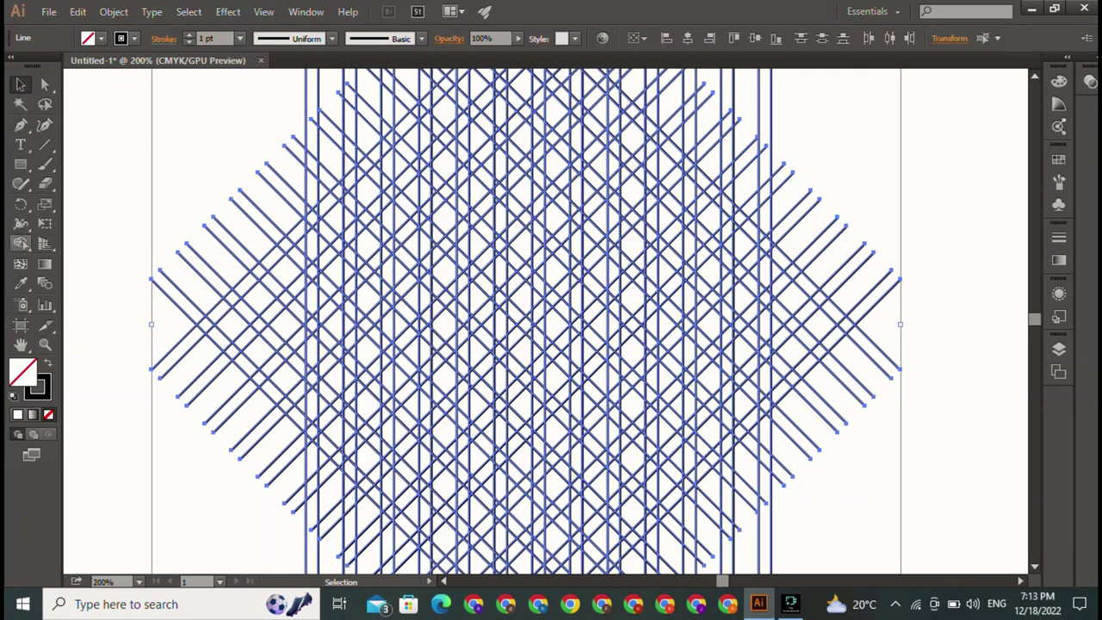
- With the Shape Builder tool, set black fill in the Color panel and zoom to 800%
{"action": "left_click", "coordinate": [20, 243]}
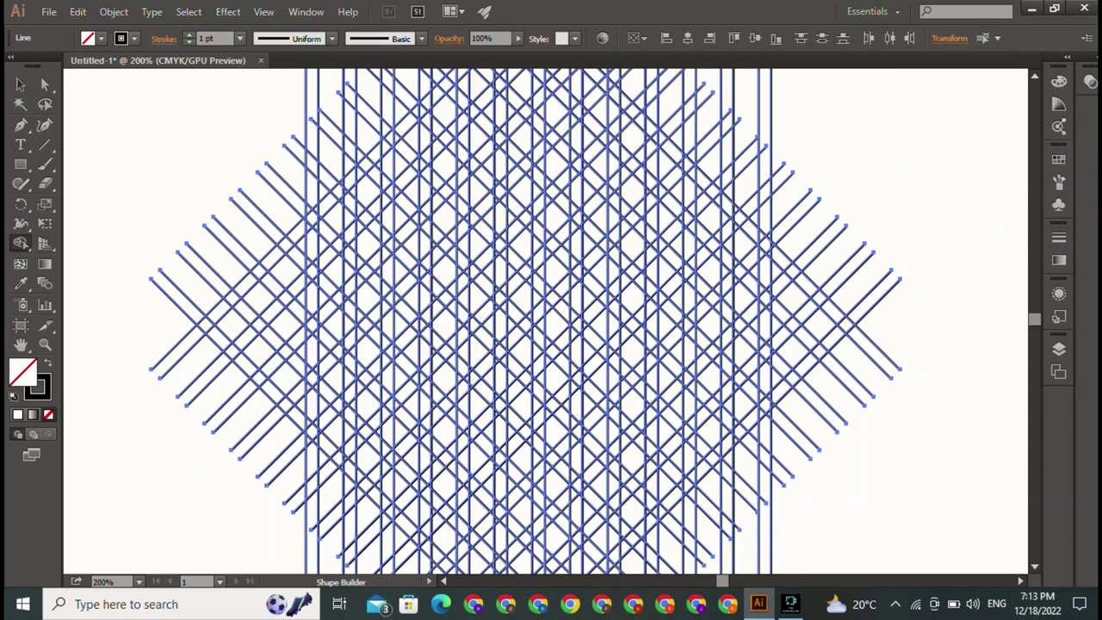
{"action": "left_click", "coordinate": [1060, 80]}
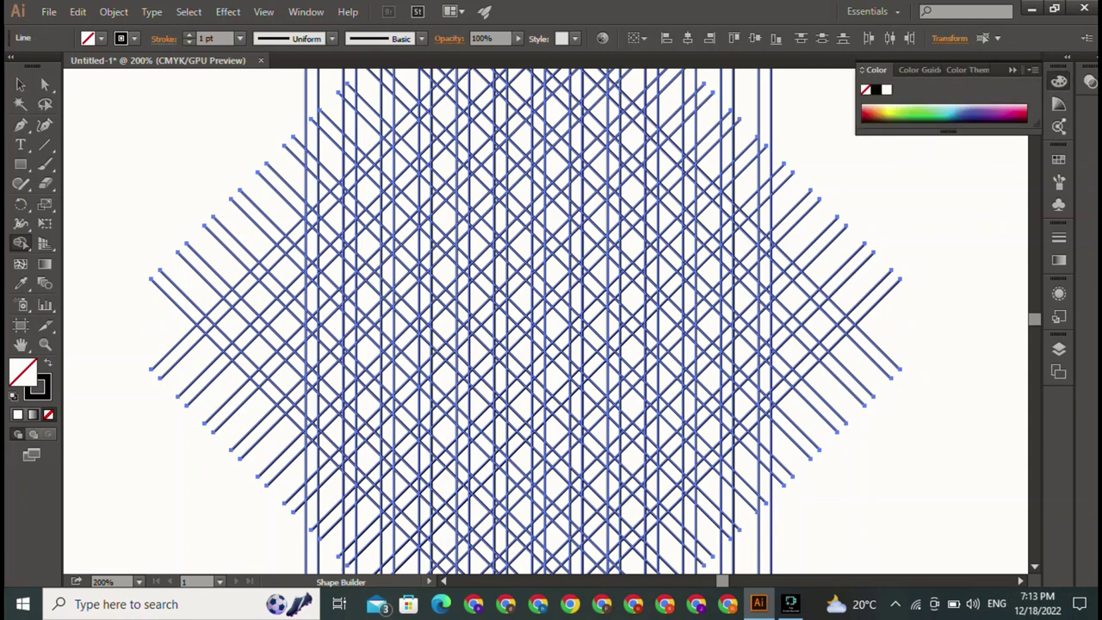
{"action": "left_click", "coordinate": [876, 90]}
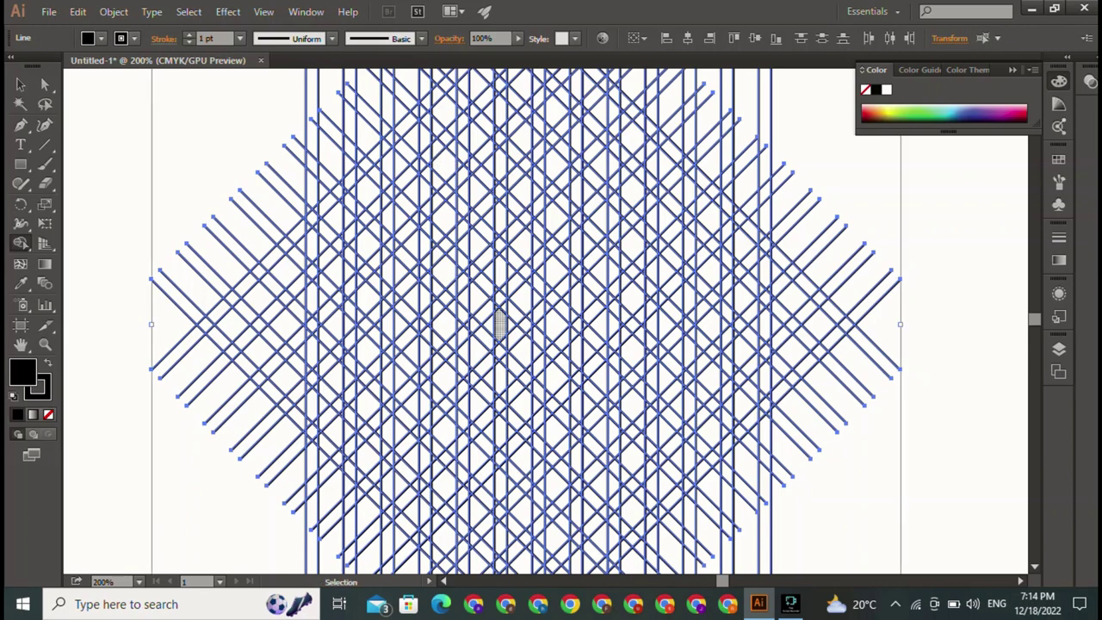
{"action": "scroll", "coordinate": [498, 324], "scroll_direction": "up", "scroll_amount": 2, "text": "alt"}
{"action": "scroll", "coordinate": [480, 325], "scroll_direction": "up", "scroll_amount": 2, "text": "alt"}
{"action": "scroll", "coordinate": [406, 328], "scroll_direction": "up", "scroll_amount": 2, "text": "alt"}
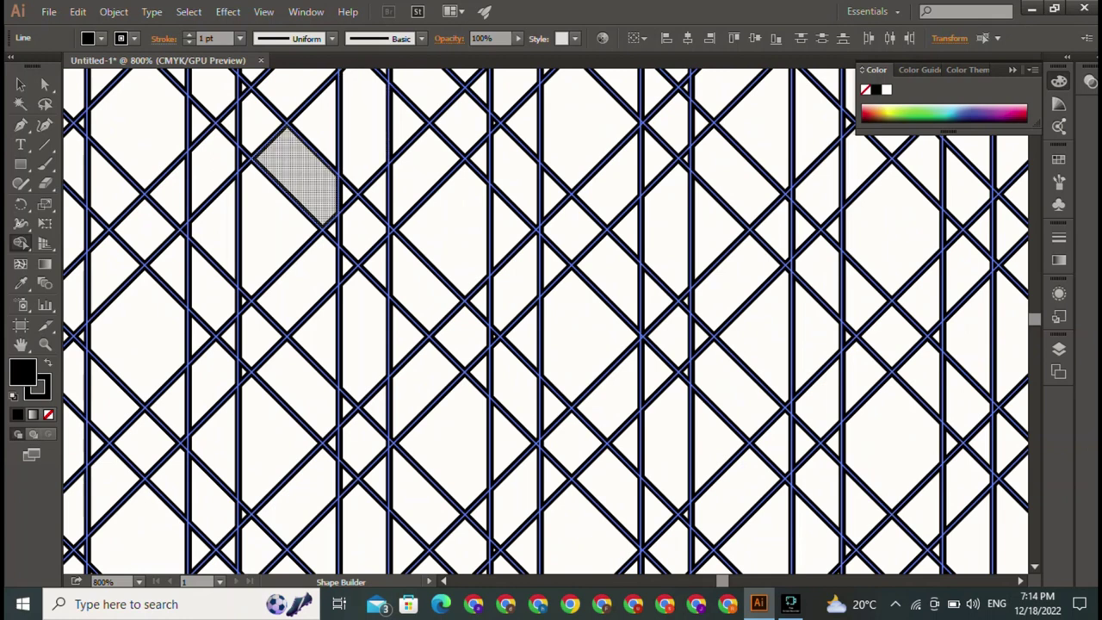
- Merge lattice cells into two chevrons and fill the upper and lower small triangles black
{"action": "mouse_move", "coordinate": [293, 151]}
{"action": "left_mouse_down"}
{"action": "mouse_move", "coordinate": [358, 226]}
{"action": "mouse_move", "coordinate": [297, 293]}
{"action": "left_mouse_up"}
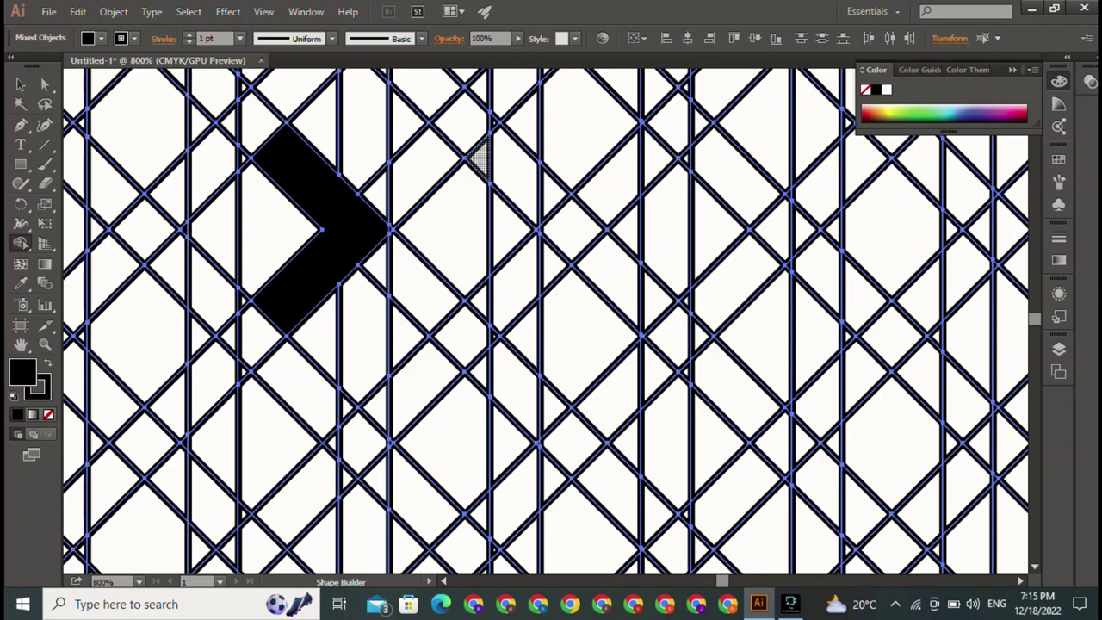
{"action": "left_click_drag", "start_coordinate": [479, 160], "coordinate": [512, 279]}
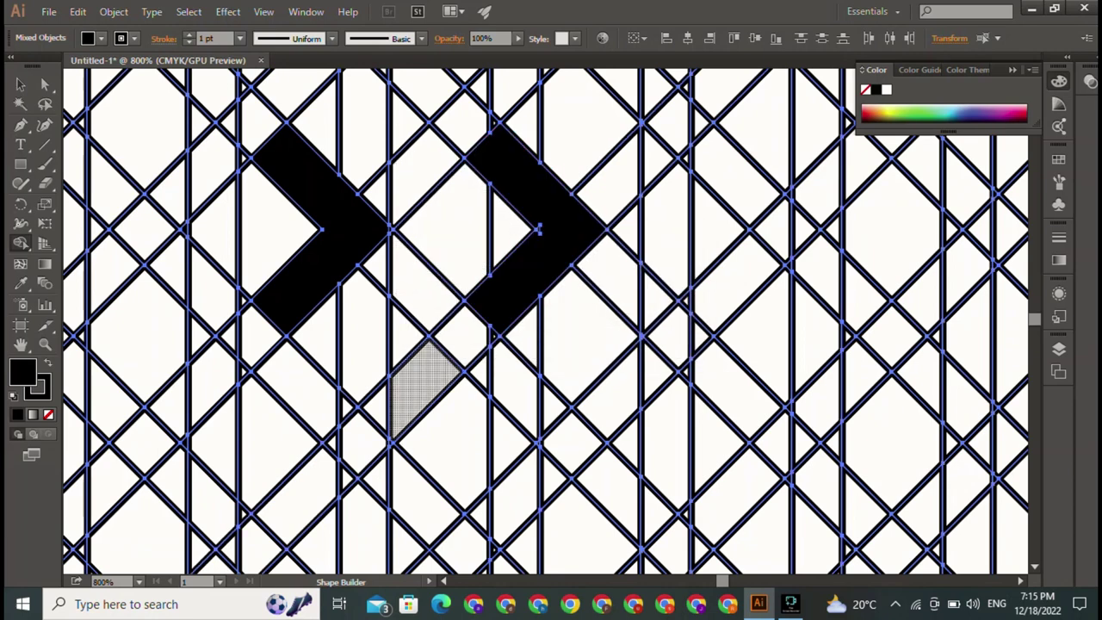
{"action": "left_click", "coordinate": [403, 338]}
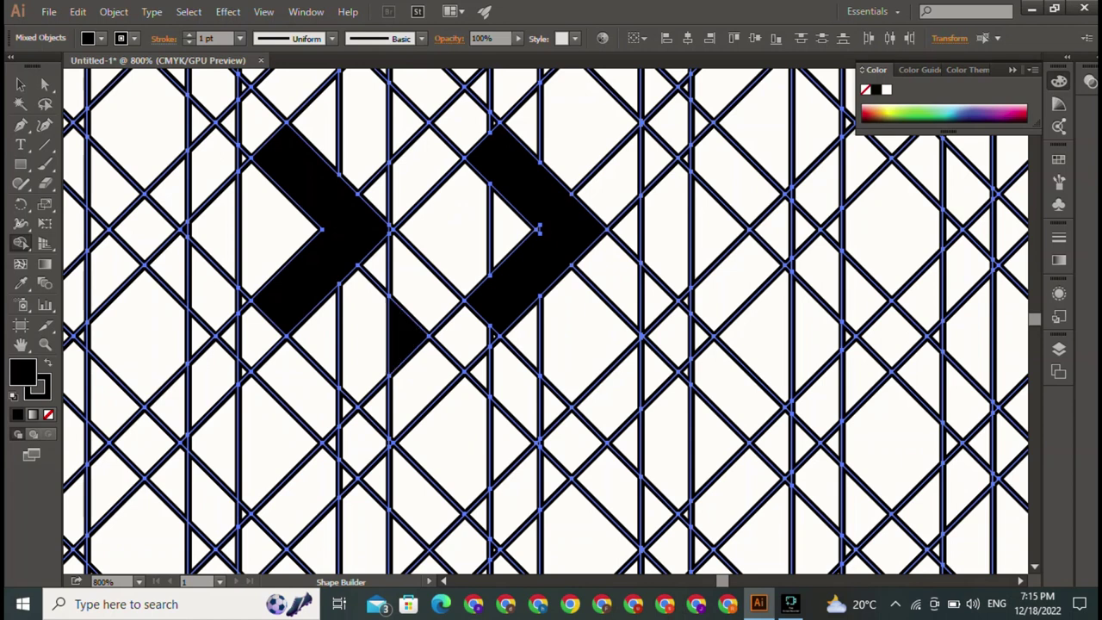
{"action": "left_click", "coordinate": [403, 112]}
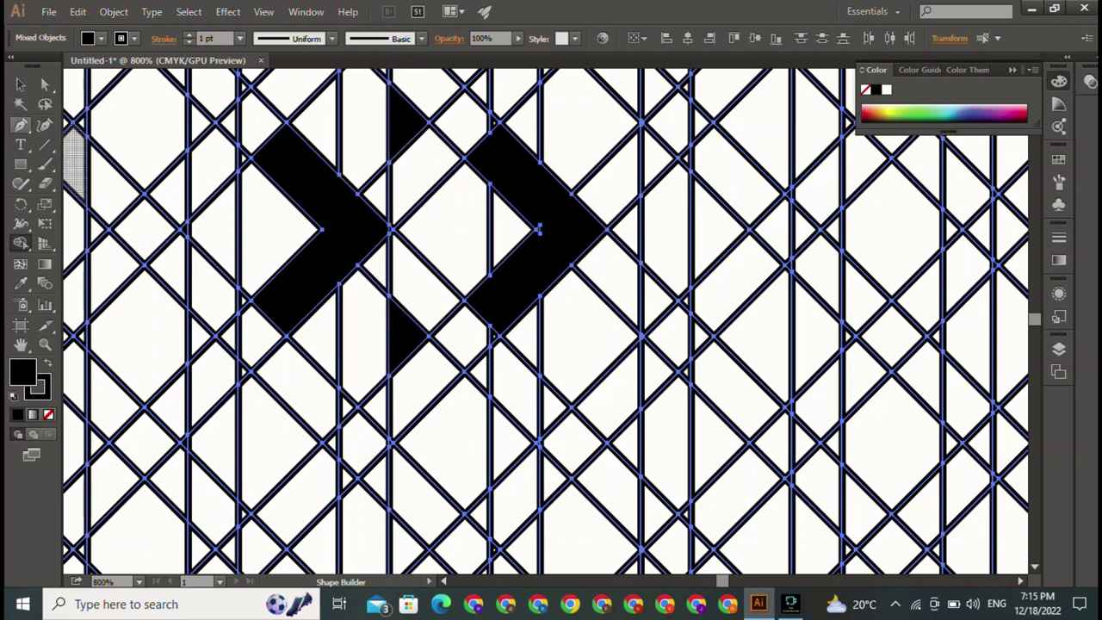
{"action": "left_click", "coordinate": [20, 85]}
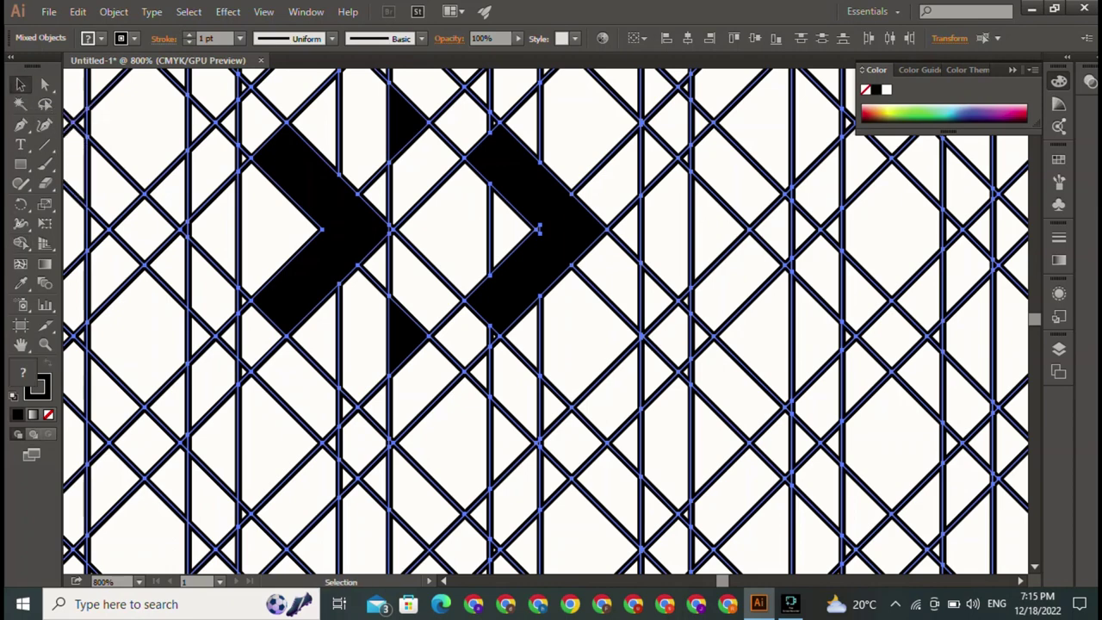
- Zoom out and ungroup the diagonal line grid
{"action": "key", "text": "ctrl+minus"}
{"action": "key", "text": "ctrl+minus"}
{"action": "key", "text": "ctrl+minus"}
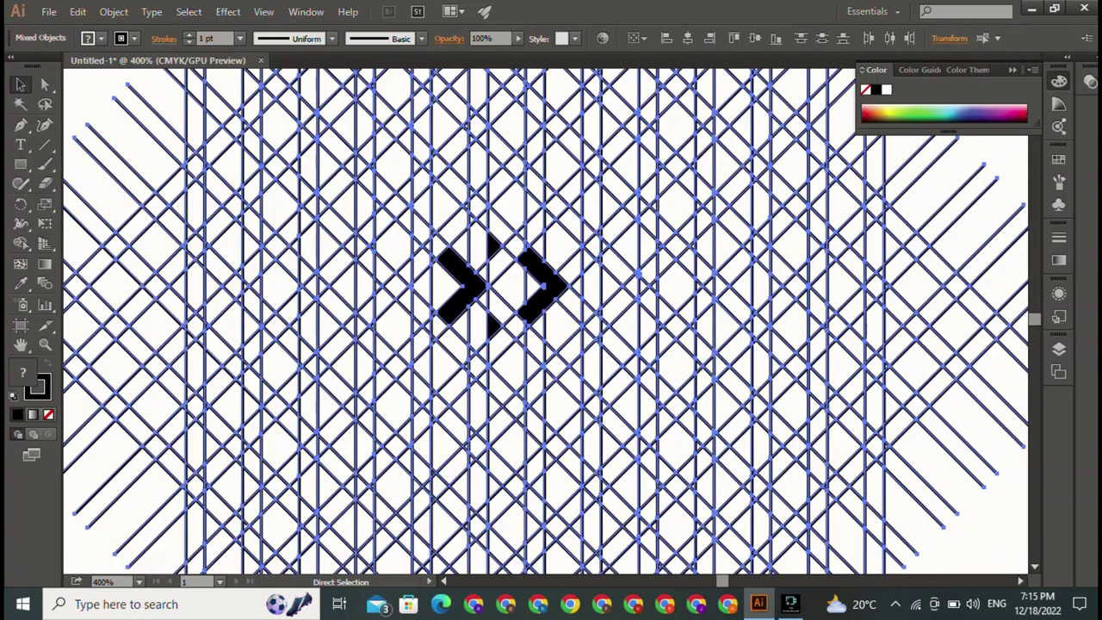
{"action": "key", "text": "ctrl+minus"}
{"action": "key", "text": "ctrl+shift+a"}
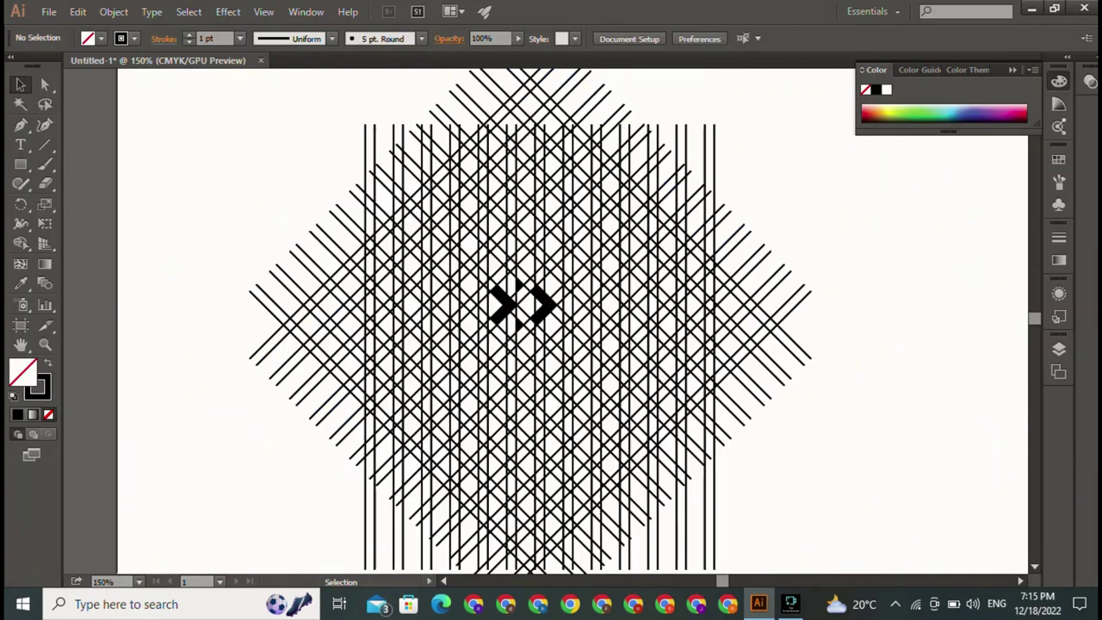
{"action": "left_click", "coordinate": [517, 303]}
{"action": "right_click", "coordinate": [518, 227]}
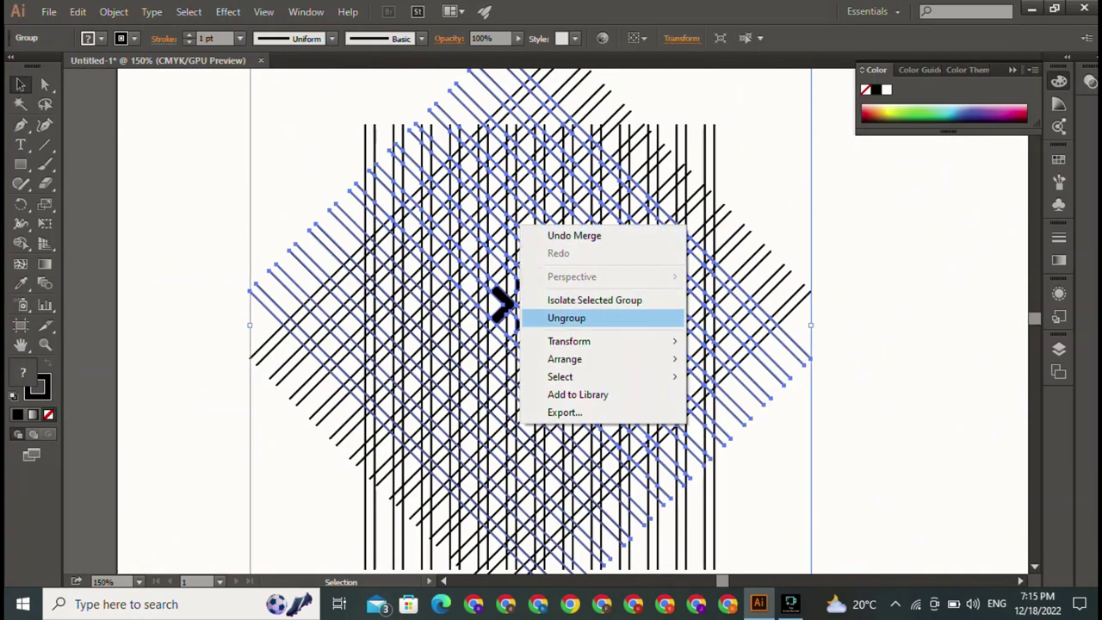
{"action": "left_click", "coordinate": [568, 317]}
{"action": "key", "text": "ctrl+shift+a"}
- Move both chevrons and the triangles aside to the right, then delete all grid lines
{"action": "left_click", "coordinate": [541, 303]}
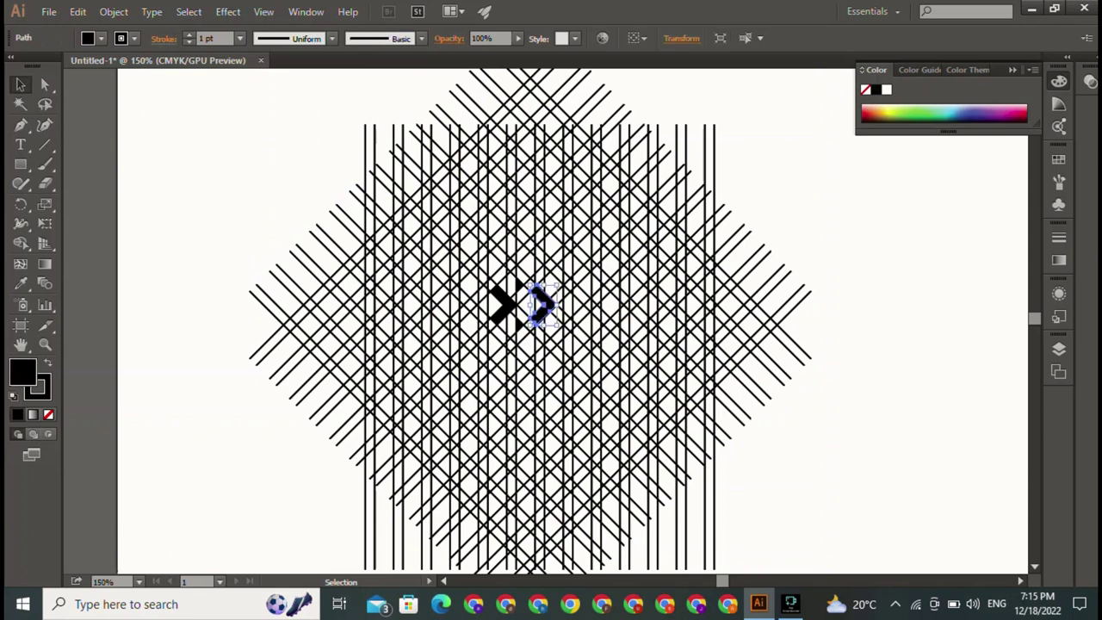
{"action": "left_click", "coordinate": [503, 303], "text": "shift"}
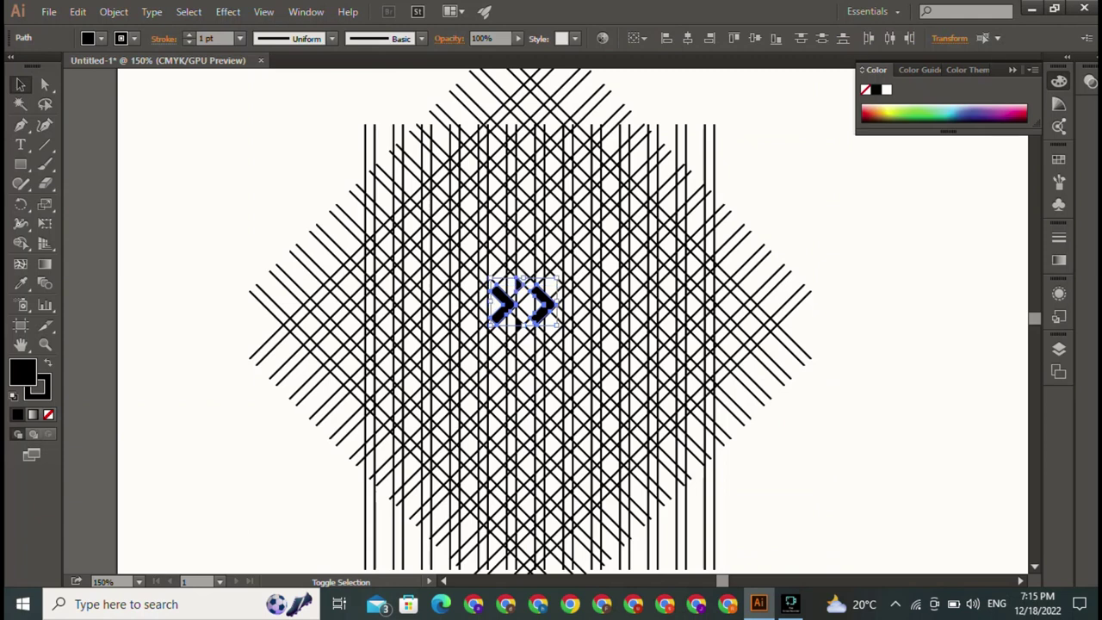
{"action": "left_click", "coordinate": [515, 317], "text": "shift"}
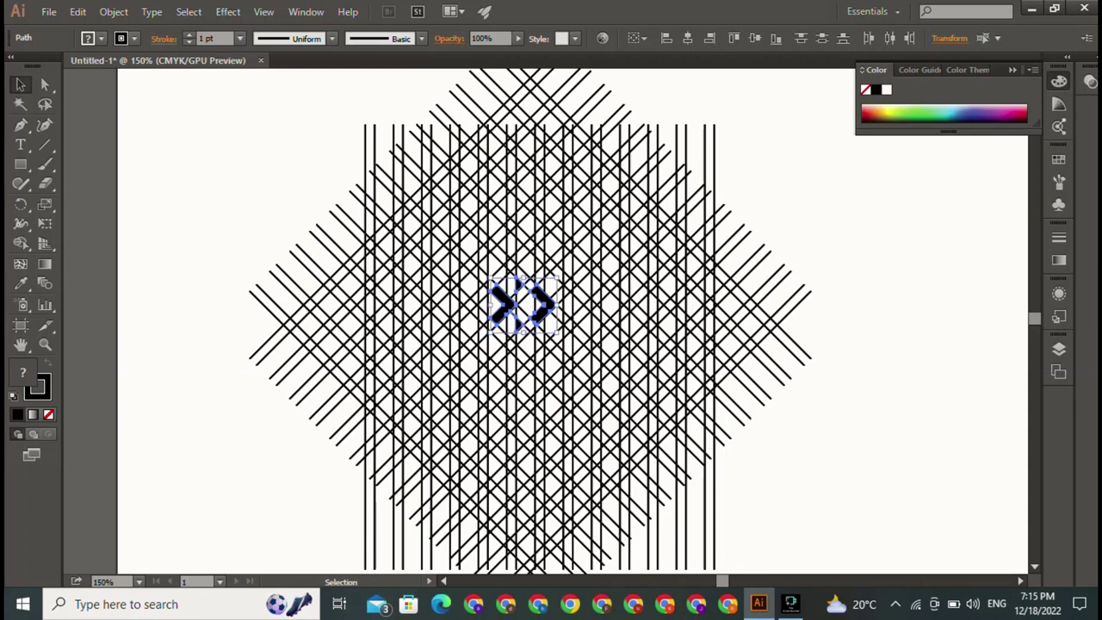
{"action": "left_click_drag", "start_coordinate": [521, 306], "coordinate": [861, 253]}
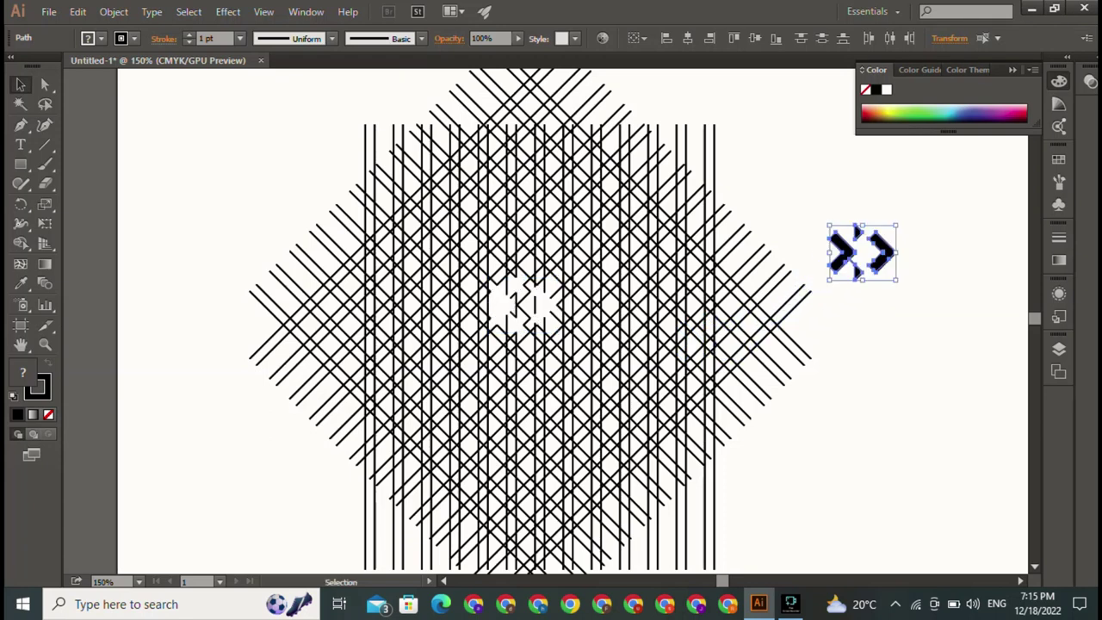
{"action": "key", "text": "ctrl+shift+a"}
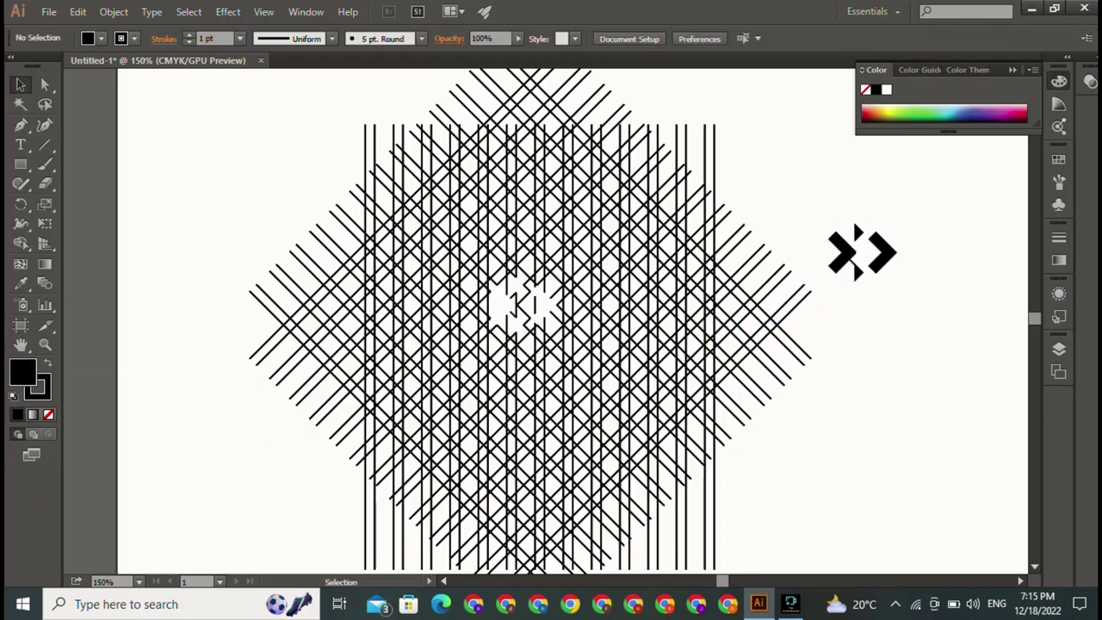
{"action": "left_click_drag", "start_coordinate": [247, 123], "coordinate": [663, 405]}
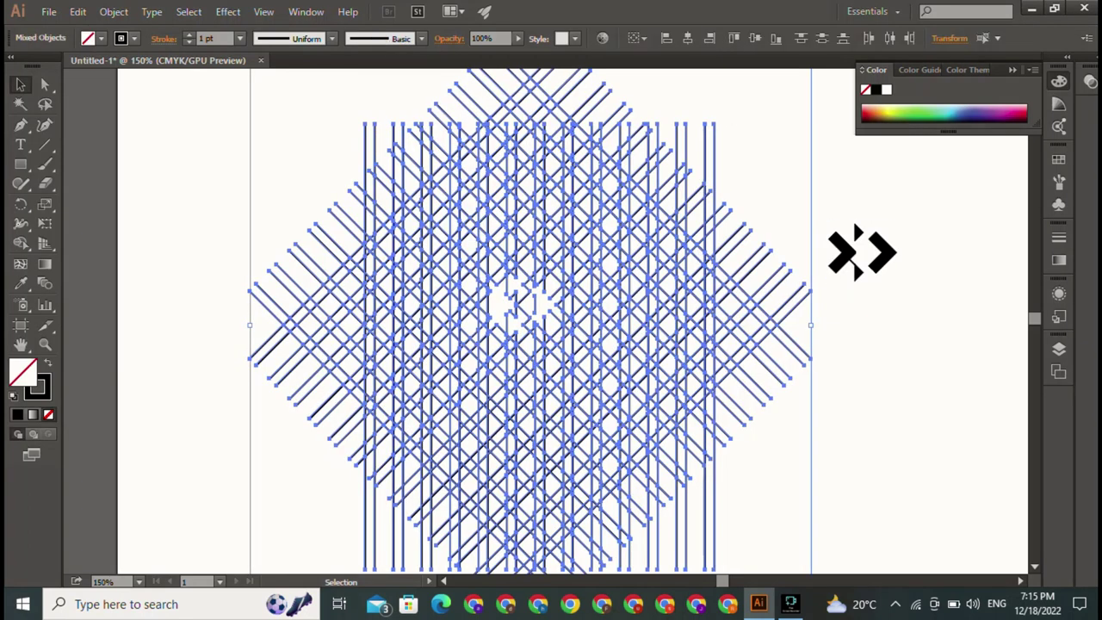
{"action": "key", "text": "Delete"}
- Move the chevron mark left and scale it up with the bounding box
{"action": "left_click_drag", "start_coordinate": [780, 206], "coordinate": [943, 353]}
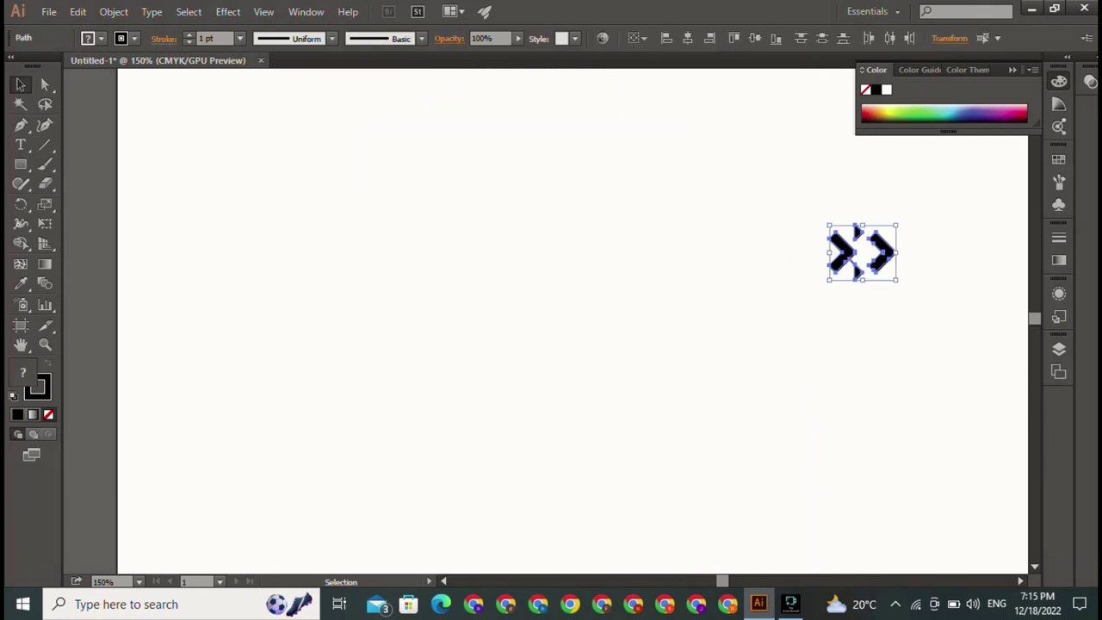
{"action": "left_click_drag", "start_coordinate": [861, 252], "coordinate": [399, 260]}
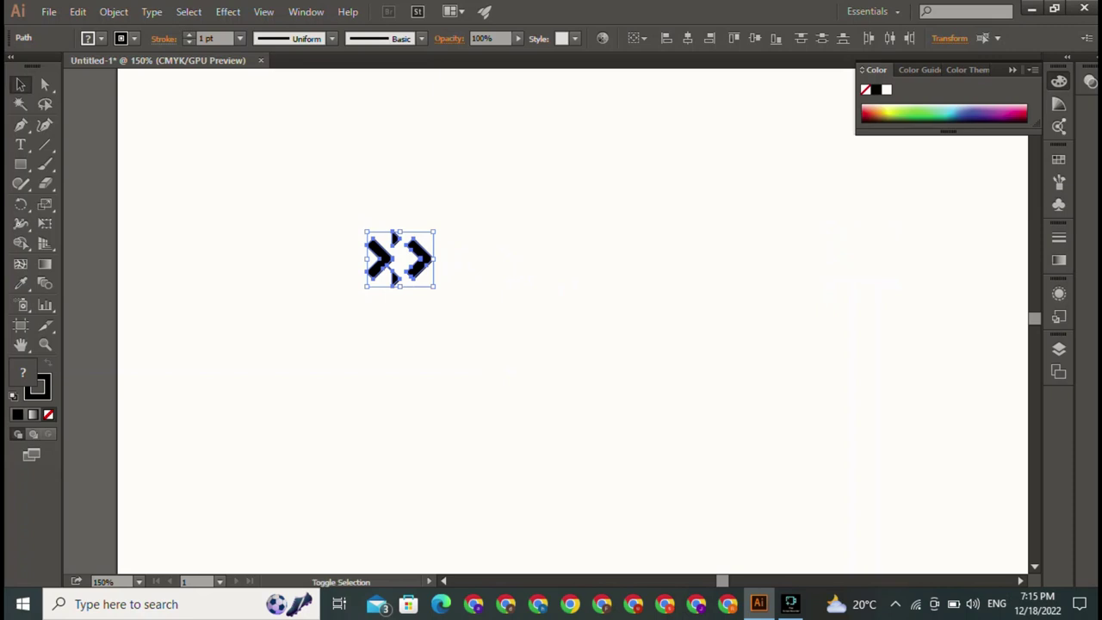
{"action": "left_click_drag", "start_coordinate": [436, 287], "coordinate": [643, 455]}
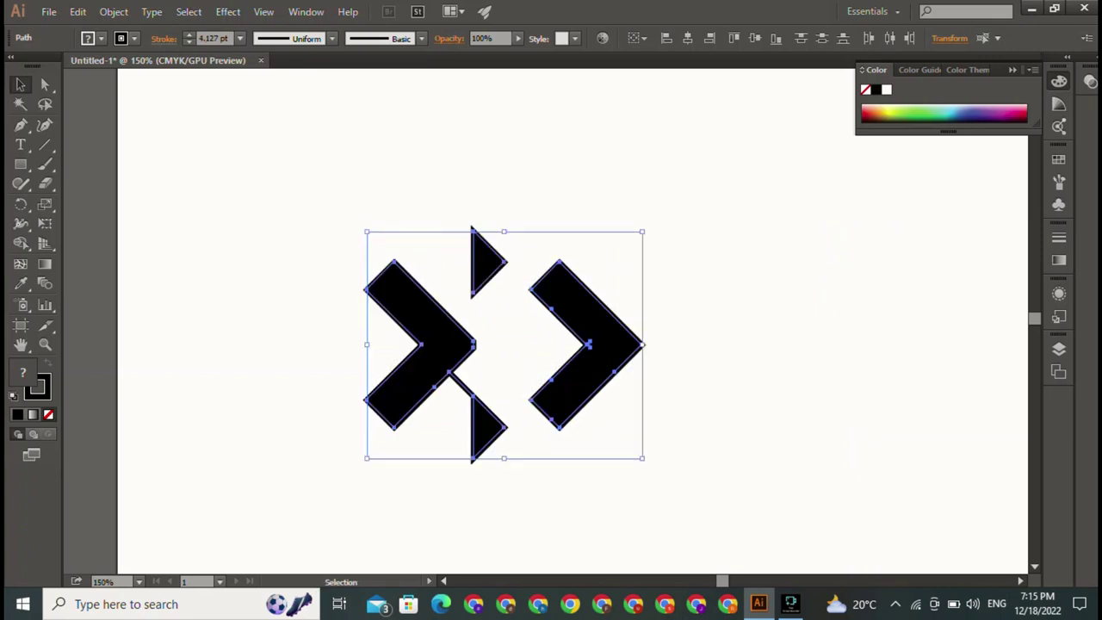
{"action": "left_click_drag", "start_coordinate": [472, 229], "coordinate": [417, 142]}
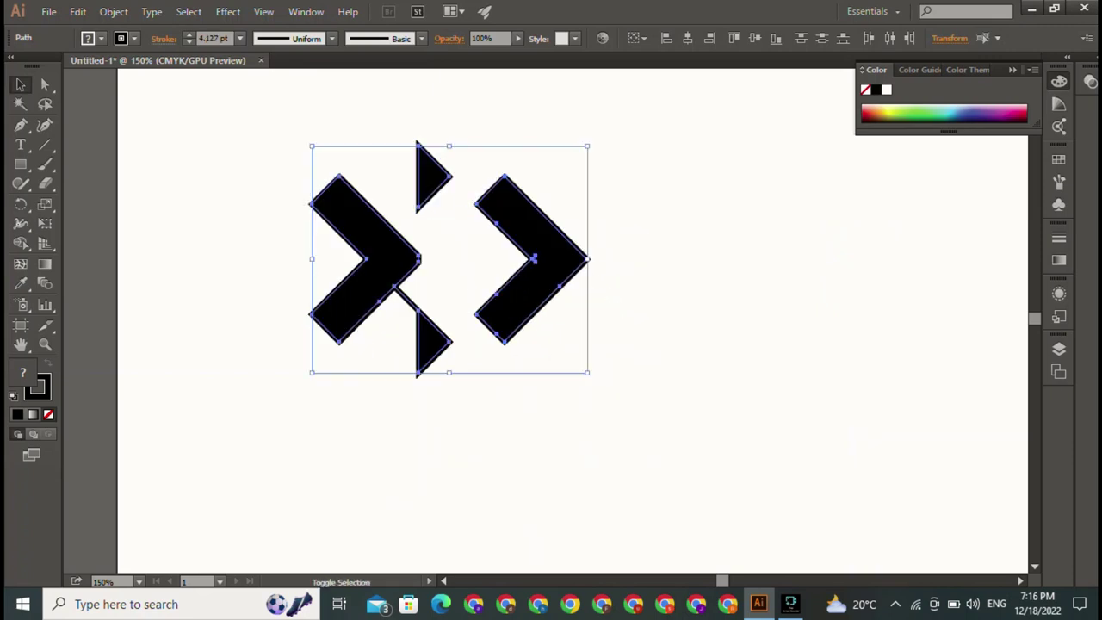
{"action": "left_click_drag", "start_coordinate": [587, 373], "coordinate": [742, 505]}
{"action": "key", "text": "ctrl+shift+a"}
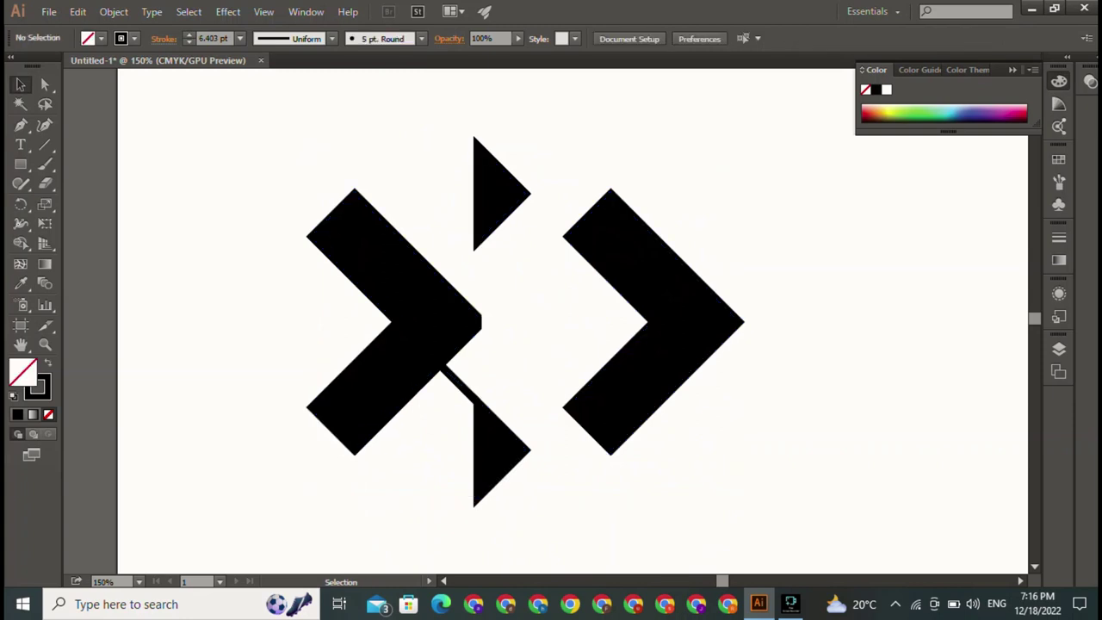
- Delete the thin stray diagonal line from the mark
{"action": "right_click", "coordinate": [443, 333]}
{"action": "left_click", "coordinate": [861, 430]}
{"action": "left_click", "coordinate": [502, 449]}
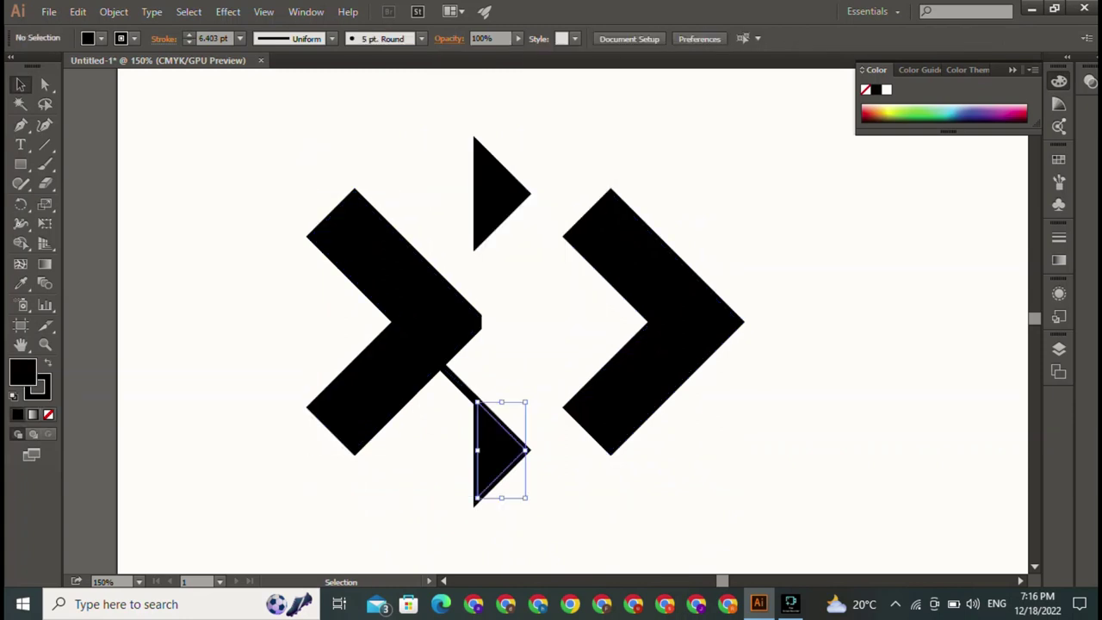
{"action": "key", "text": "ctrl+shift+a"}
{"action": "left_click", "coordinate": [459, 383]}
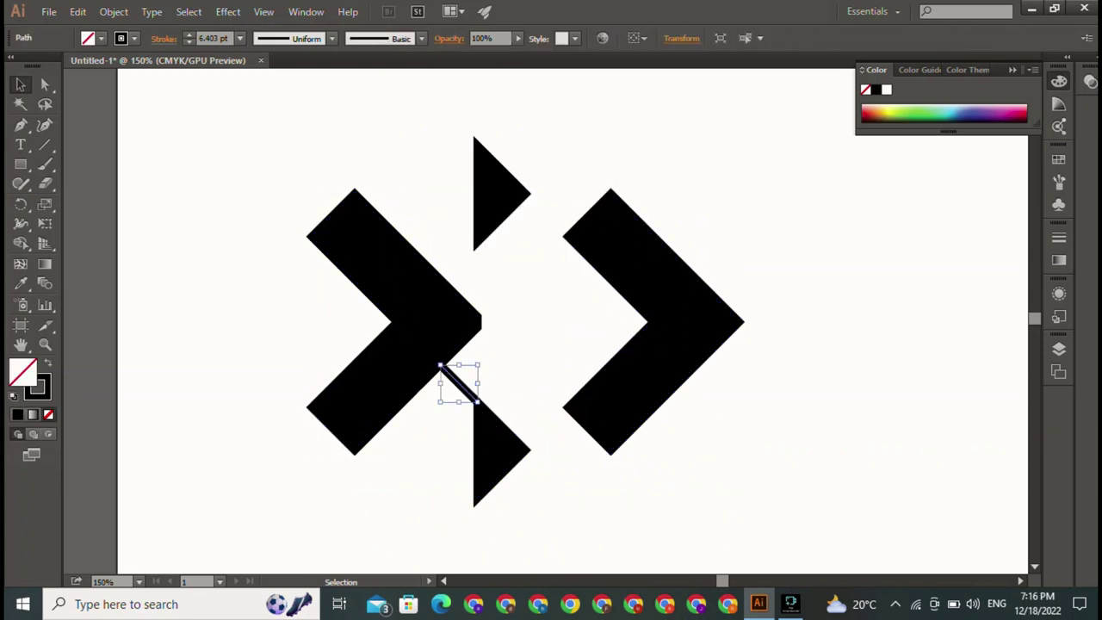
{"action": "key", "text": "Delete"}
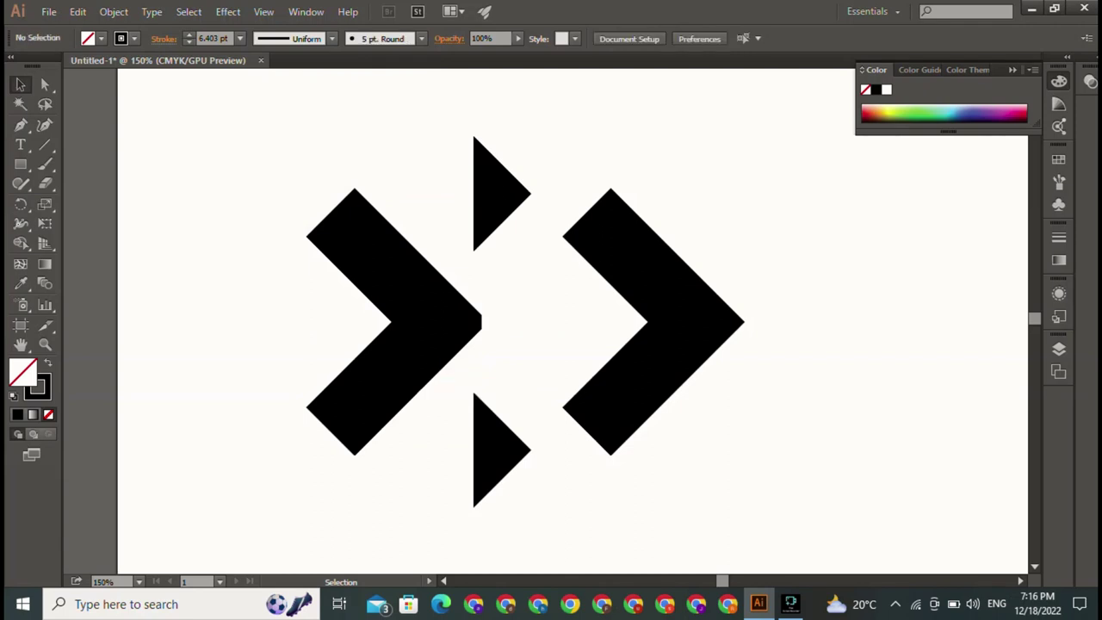
- Tuck the top triangle into the right chevron's notch
{"action": "left_click", "coordinate": [656, 321]}
{"action": "key", "text": "ctrl+shift+a"}
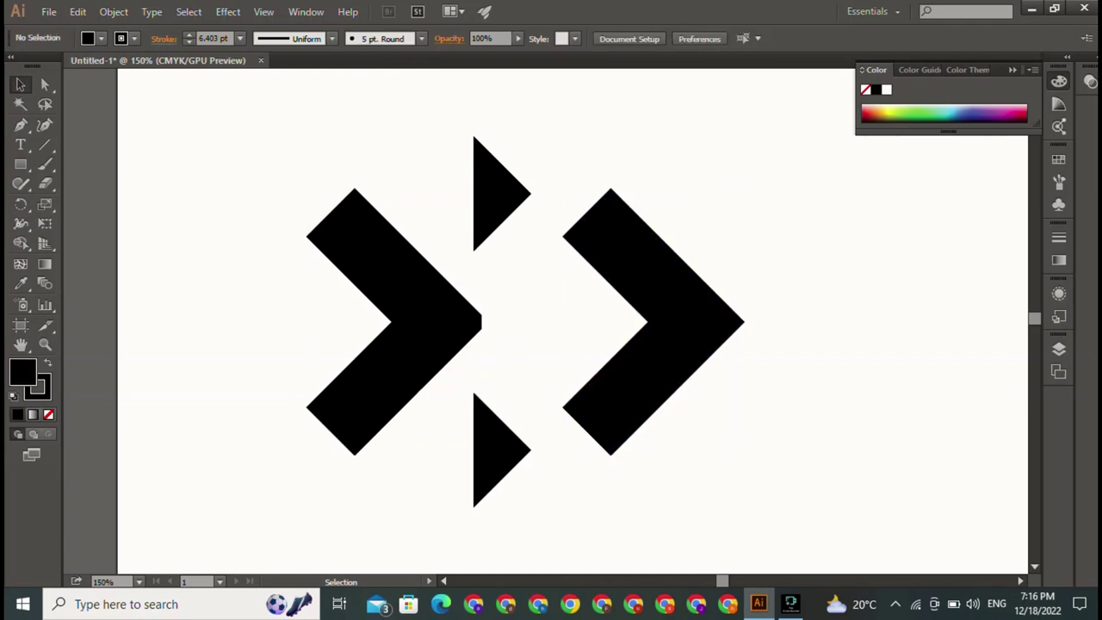
{"action": "mouse_move", "coordinate": [499, 193]}
{"action": "left_mouse_down"}
{"action": "mouse_move", "coordinate": [617, 325]}
{"action": "mouse_move", "coordinate": [609, 320]}
{"action": "left_mouse_up"}
{"action": "key", "text": "ctrl+shift+a"}
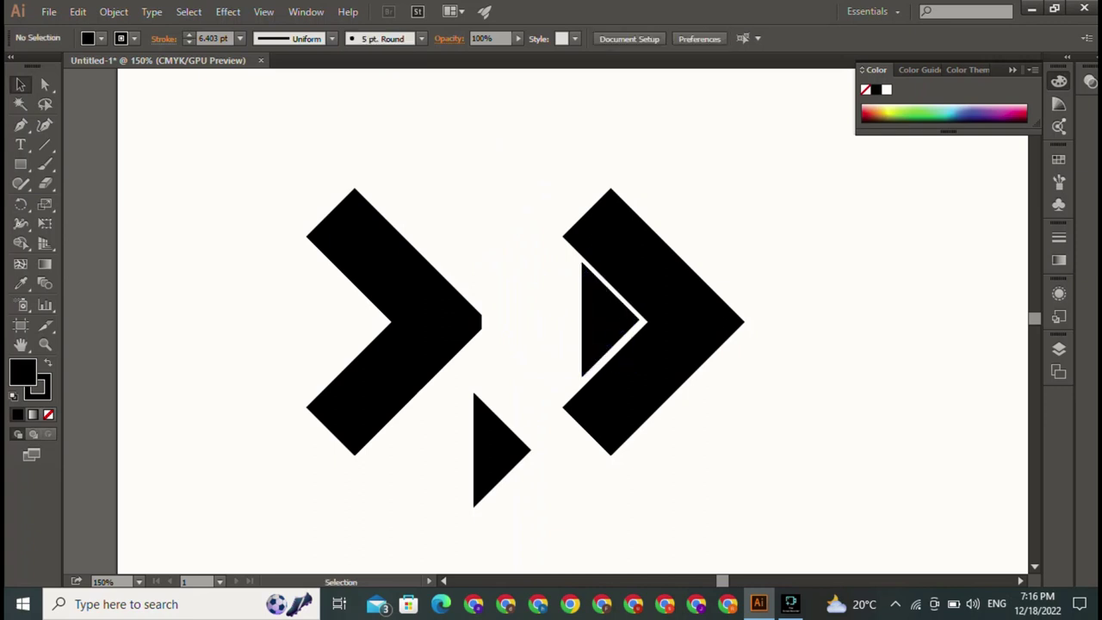
- Slide the left chevron right so it overlaps the right chevron
{"action": "left_click", "coordinate": [392, 259]}
{"action": "key", "text": "ctrl+shift+a"}
{"action": "left_click", "coordinate": [405, 327]}
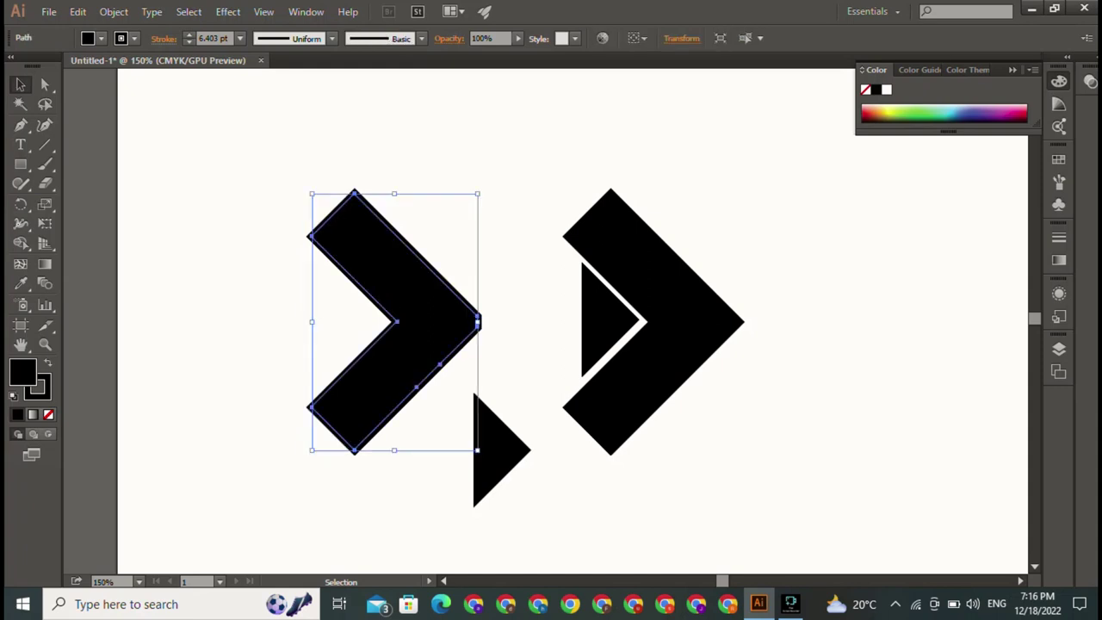
{"action": "key", "text": "ctrl+shift+a"}
{"action": "mouse_move", "coordinate": [405, 327]}
{"action": "left_mouse_down"}
{"action": "mouse_move", "coordinate": [644, 343]}
{"action": "mouse_move", "coordinate": [646, 327]}
{"action": "left_mouse_up"}
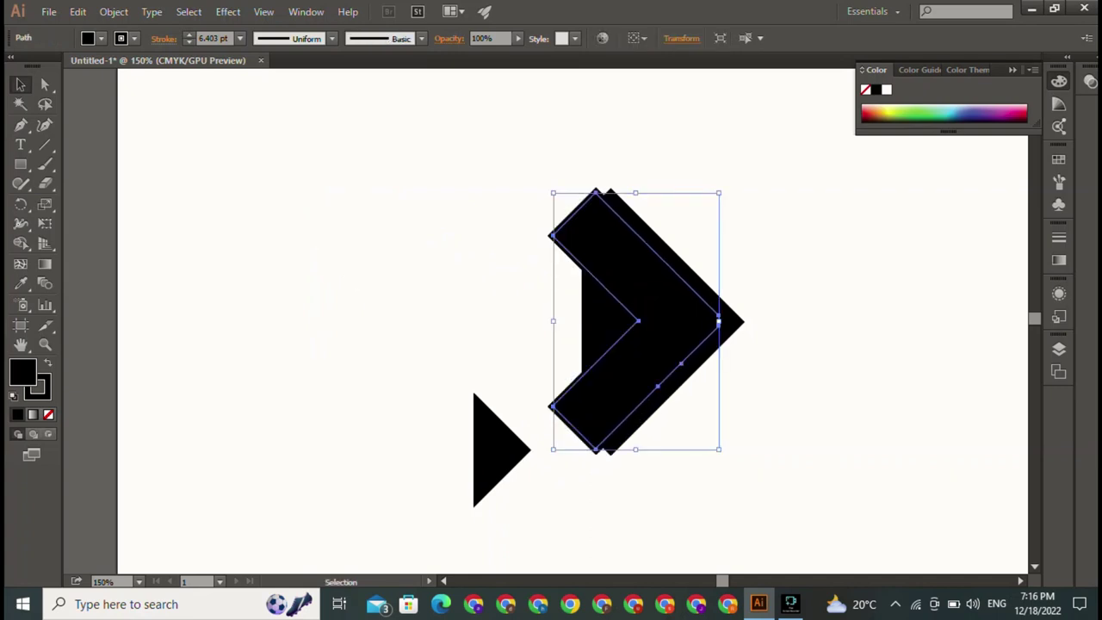
- Move the triangle out of the notch to the left
{"action": "key", "text": "ctrl+shift+a"}
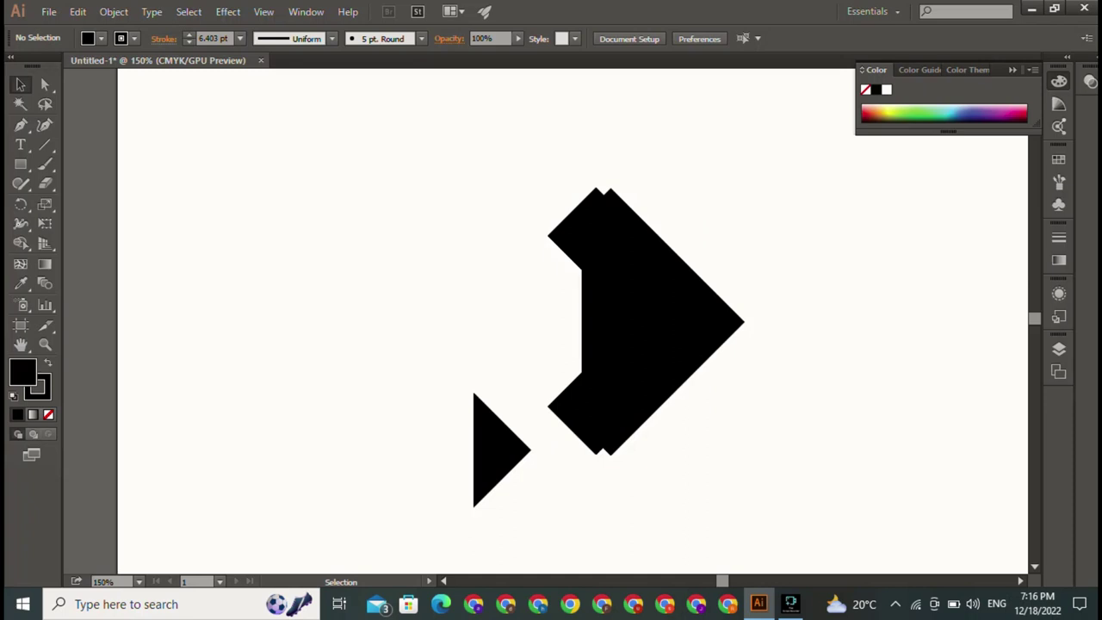
{"action": "left_click_drag", "start_coordinate": [607, 321], "coordinate": [438, 308]}
{"action": "key", "text": "ctrl+shift+a"}
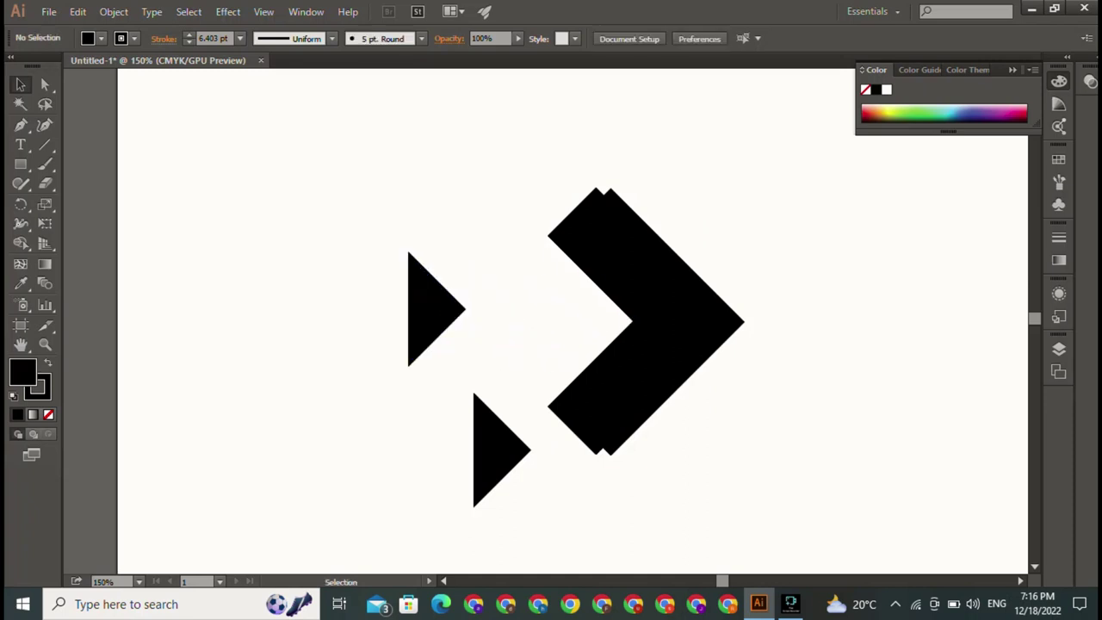
- Fill the front chevron purple with no stroke and move it up-left off the black chevron
{"action": "left_click", "coordinate": [594, 258]}
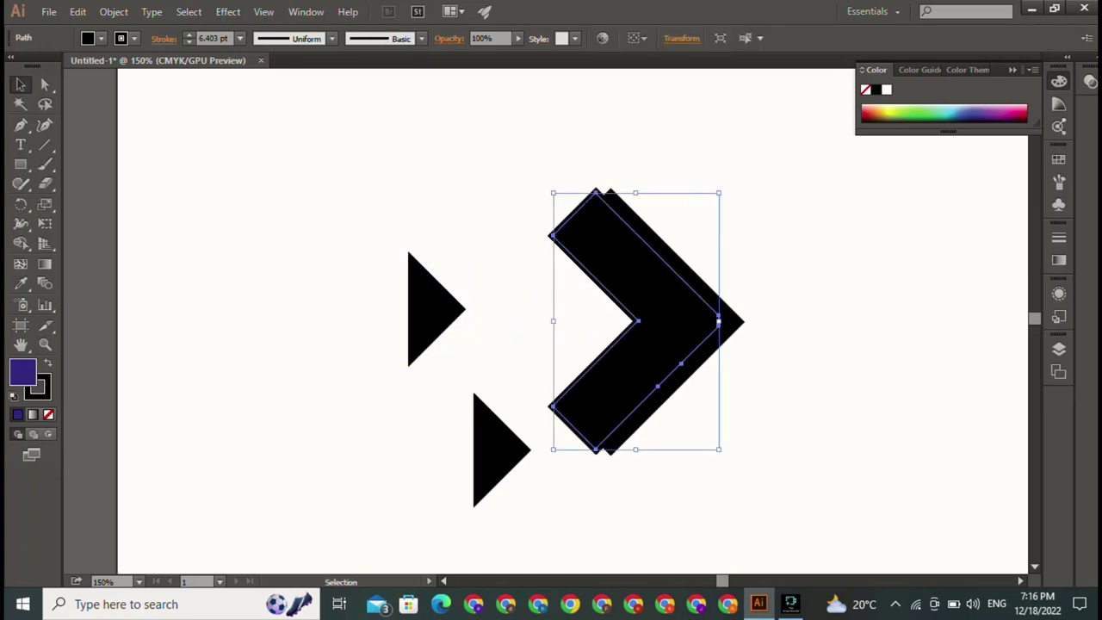
{"action": "key", "text": "ctrl+shift+a"}
{"action": "right_click", "coordinate": [583, 231]}
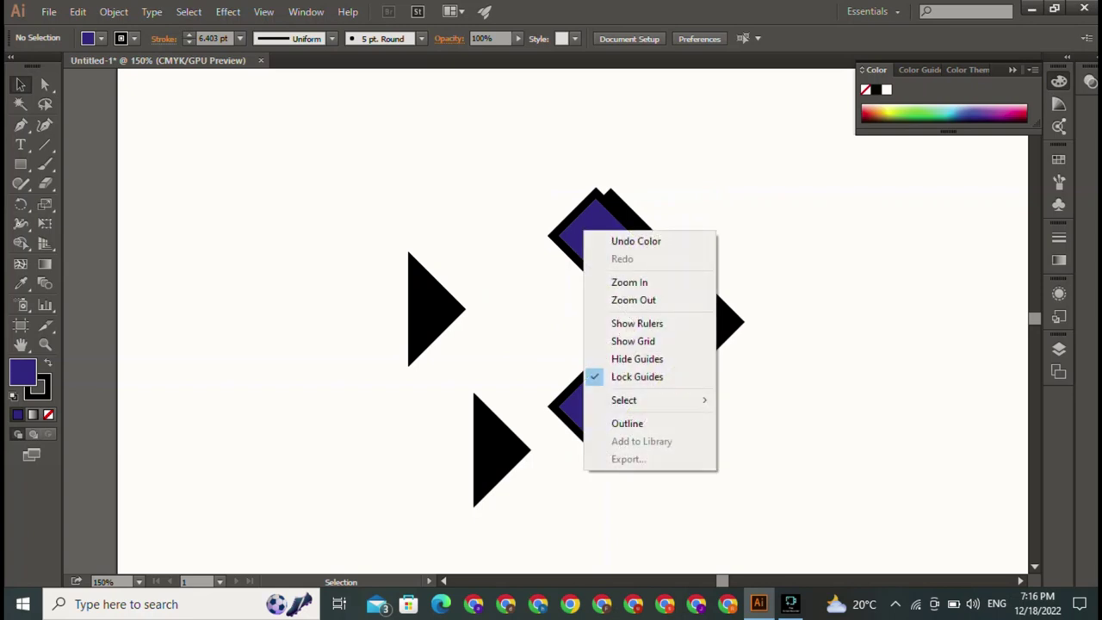
{"action": "key", "text": "Escape"}
{"action": "key", "text": "x"}
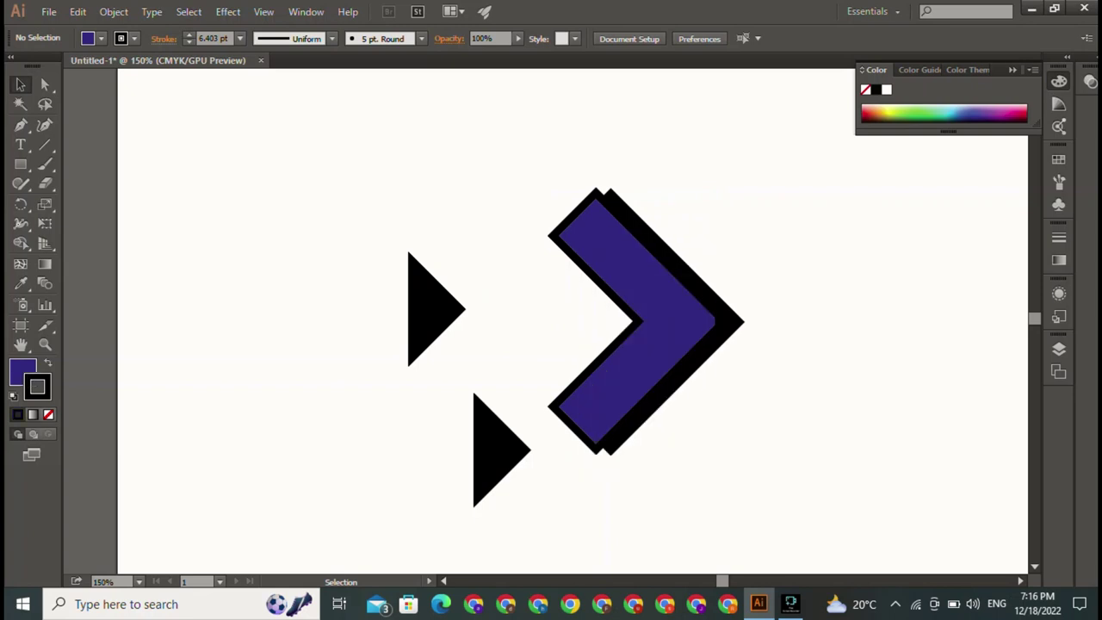
{"action": "key", "text": "slash"}
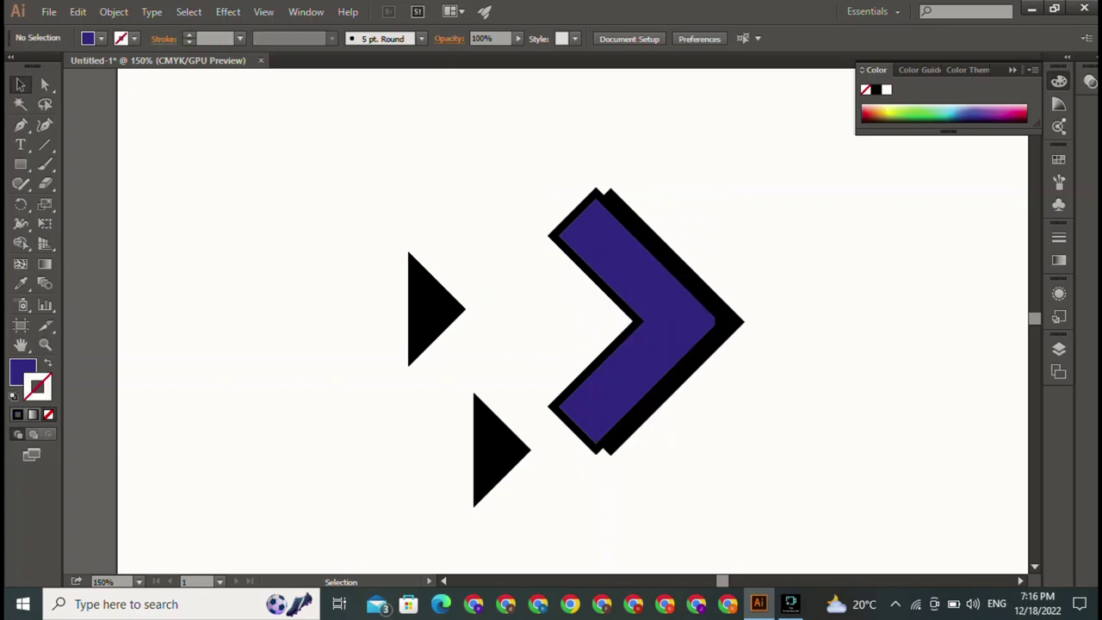
{"action": "left_click_drag", "start_coordinate": [532, 167], "coordinate": [587, 222]}
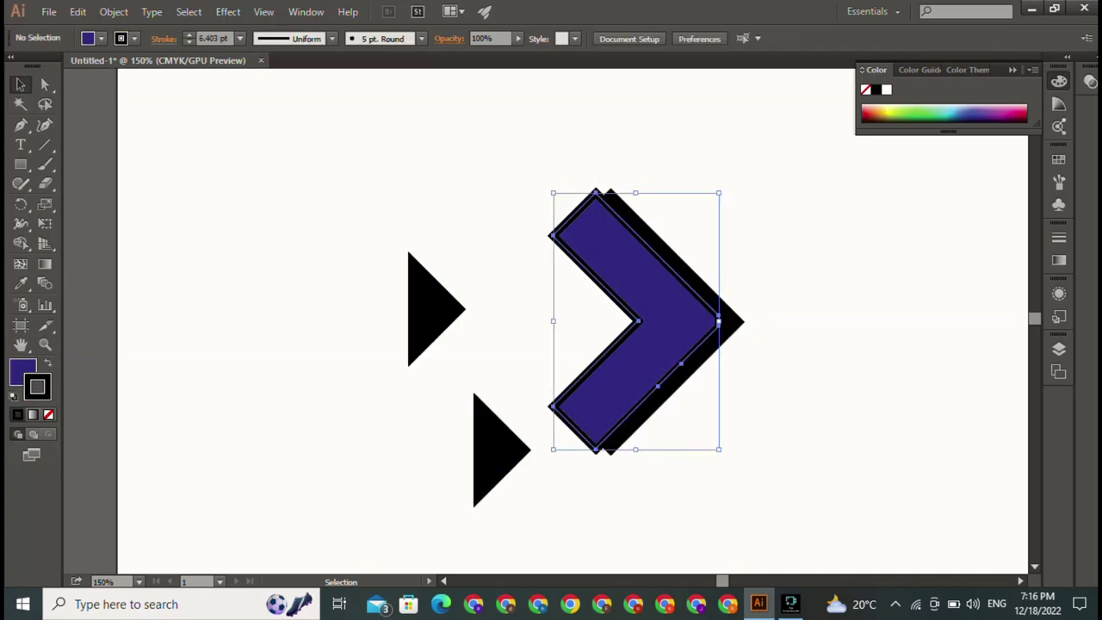
{"action": "left_click_drag", "start_coordinate": [620, 258], "coordinate": [439, 212]}
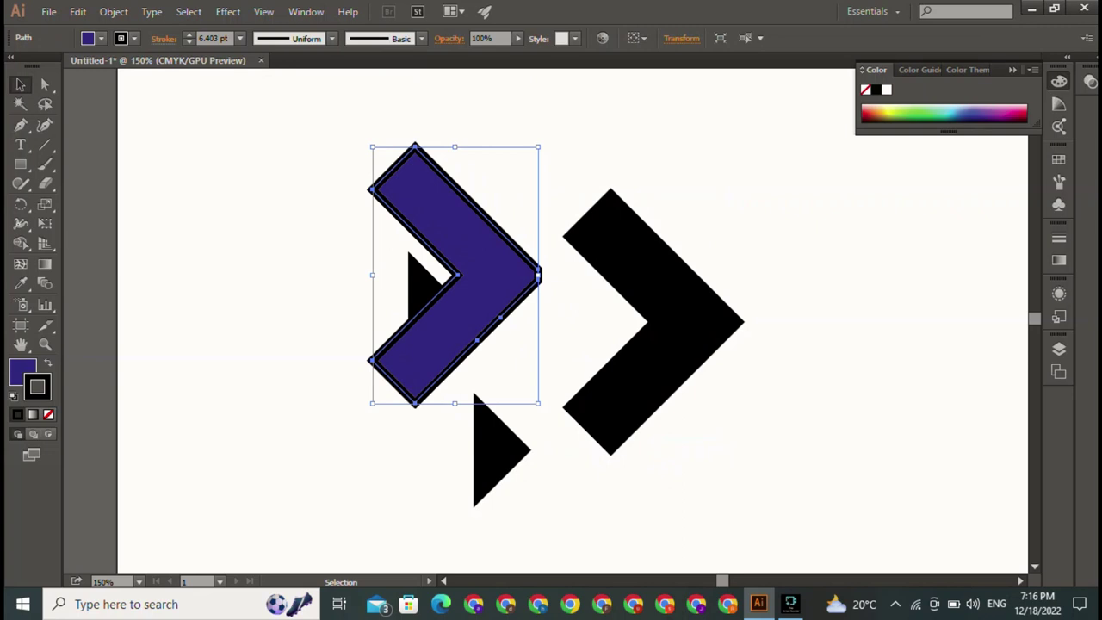
- Set the stroke to None on the purple and black chevrons
{"action": "left_click", "coordinate": [48, 414]}
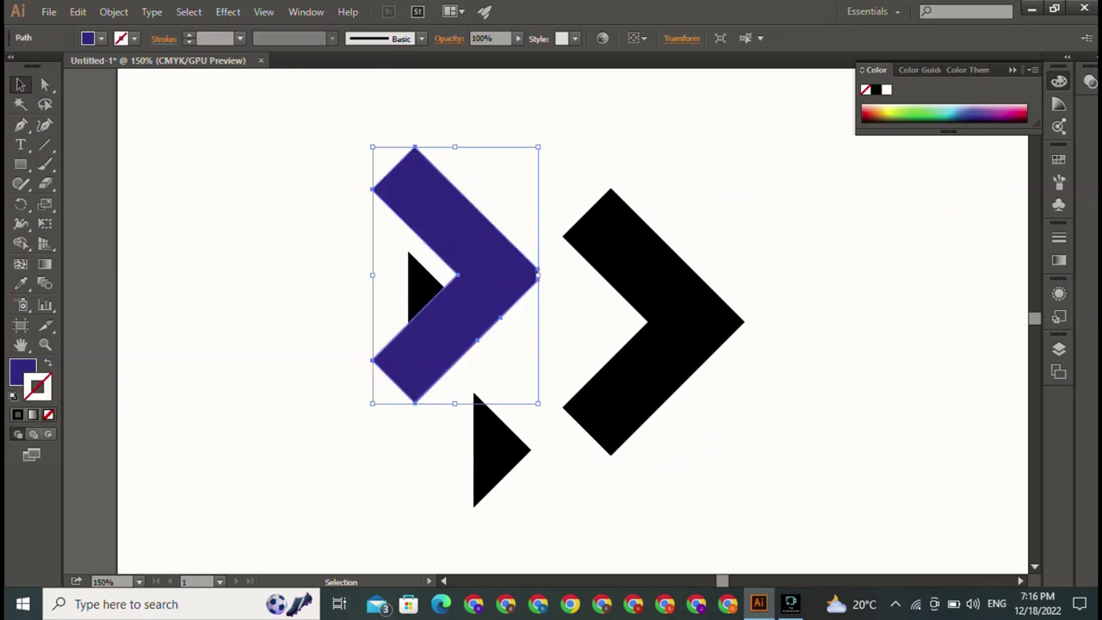
{"action": "key", "text": "ctrl+shift+a"}
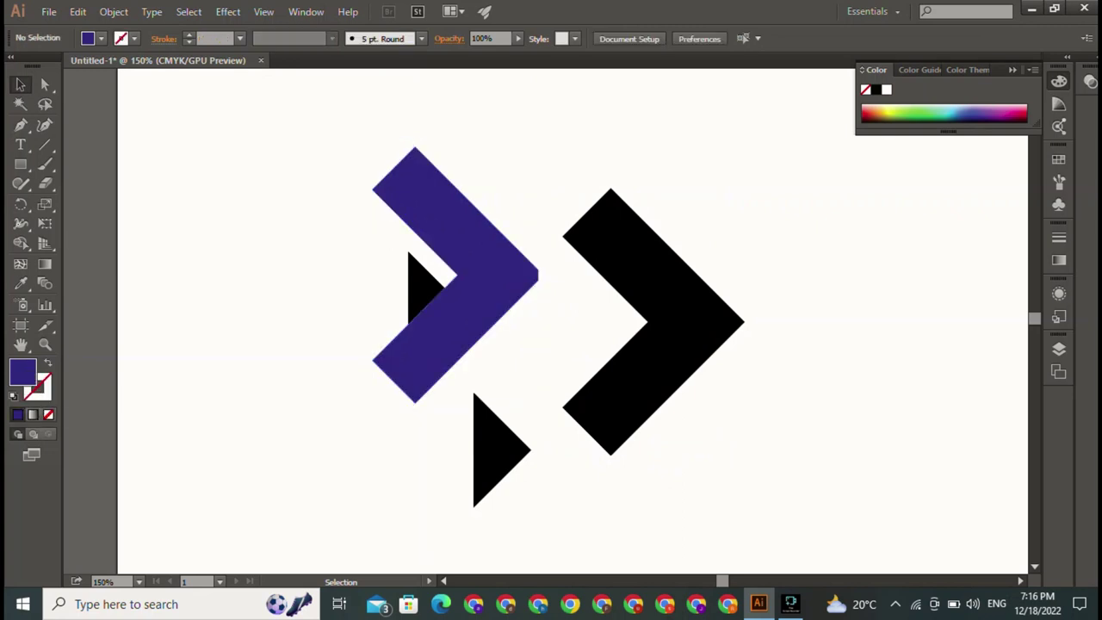
{"action": "left_click", "coordinate": [465, 224]}
{"action": "key", "text": "ctrl+shift+a"}
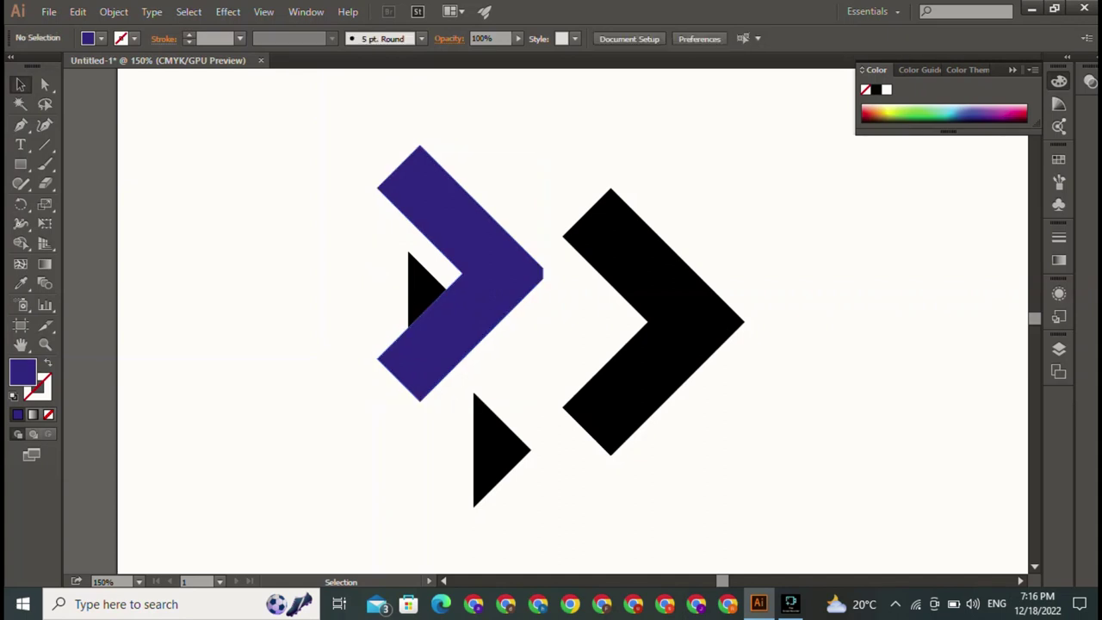
{"action": "left_click", "coordinate": [656, 322]}
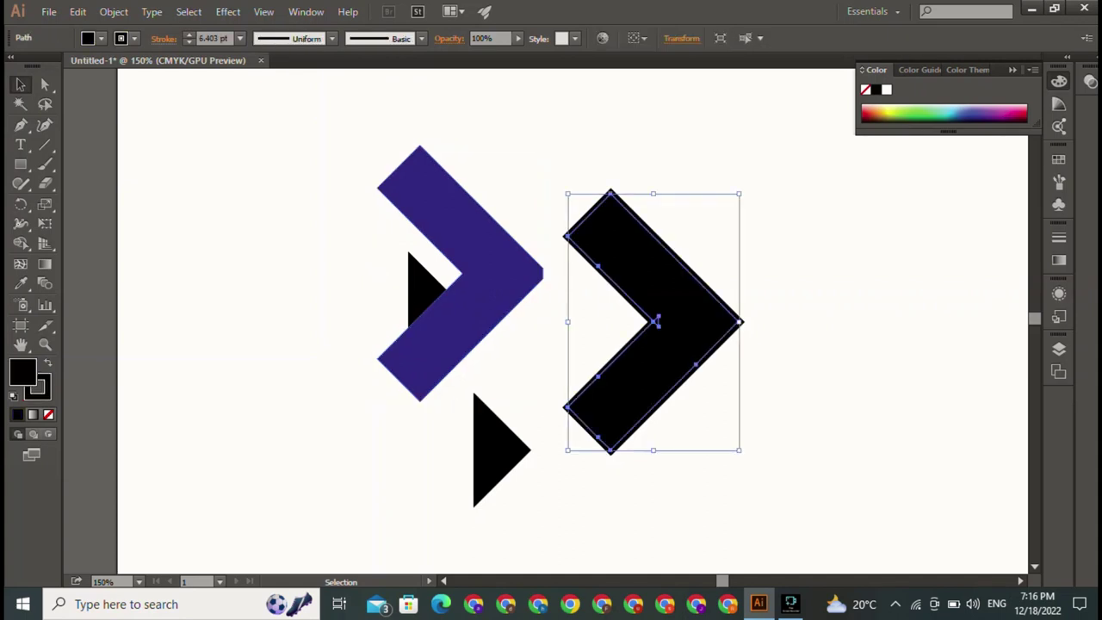
{"action": "key", "text": "x"}
{"action": "key", "text": "slash"}
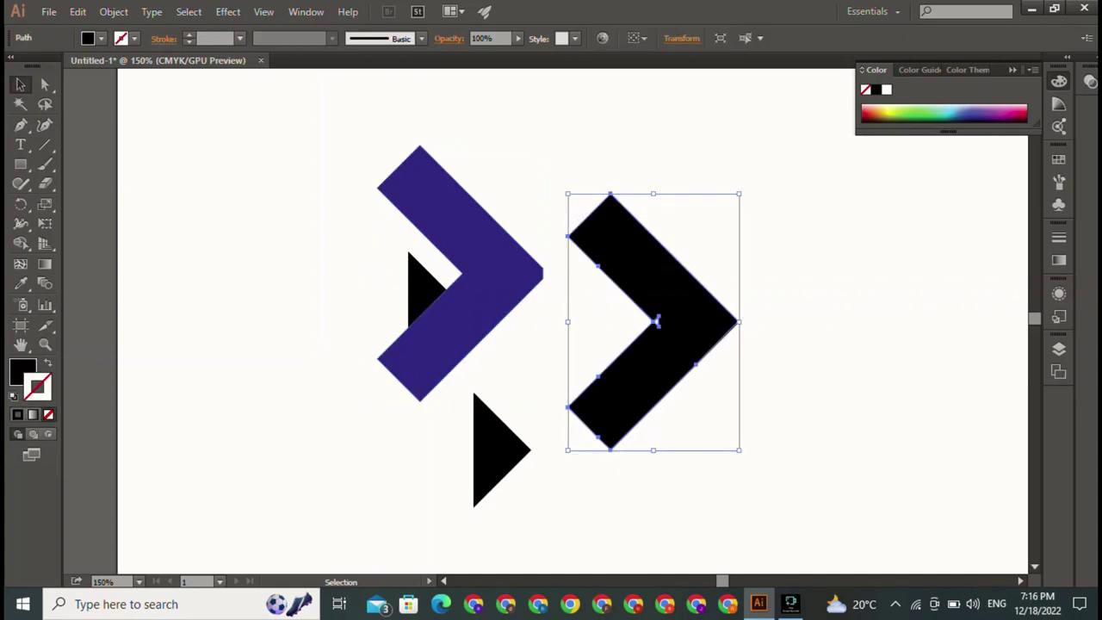
{"action": "key", "text": "x"}
{"action": "key", "text": "ctrl+shift+a"}
- Set the stroke to None on both small black triangles
{"action": "key", "text": "ctrl+alt+bracketleft"}
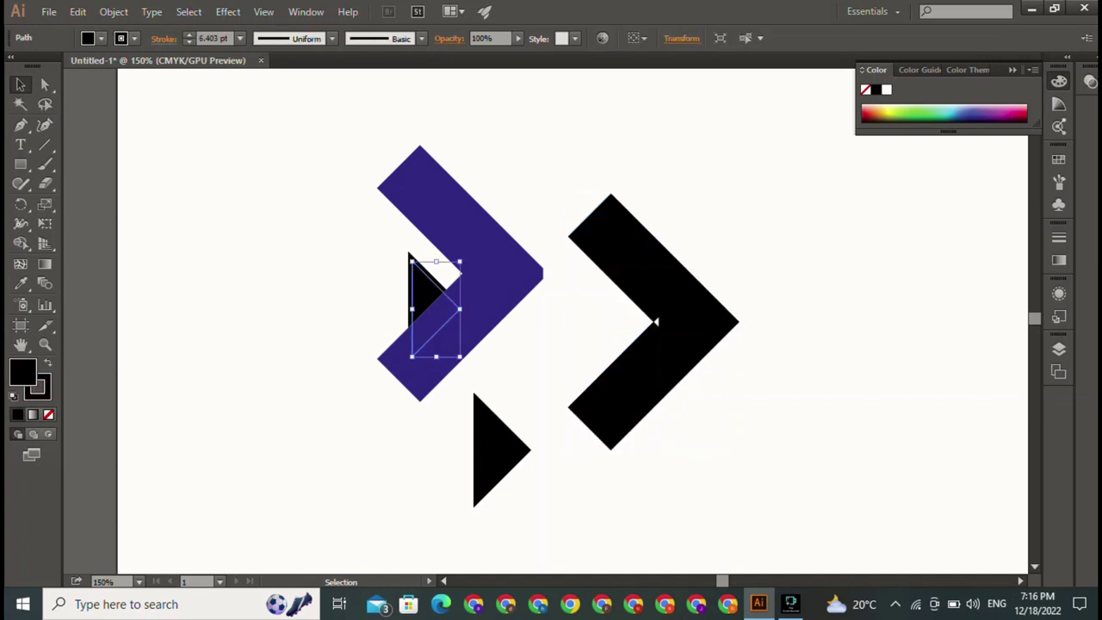
{"action": "key", "text": "x"}
{"action": "key", "text": "slash"}
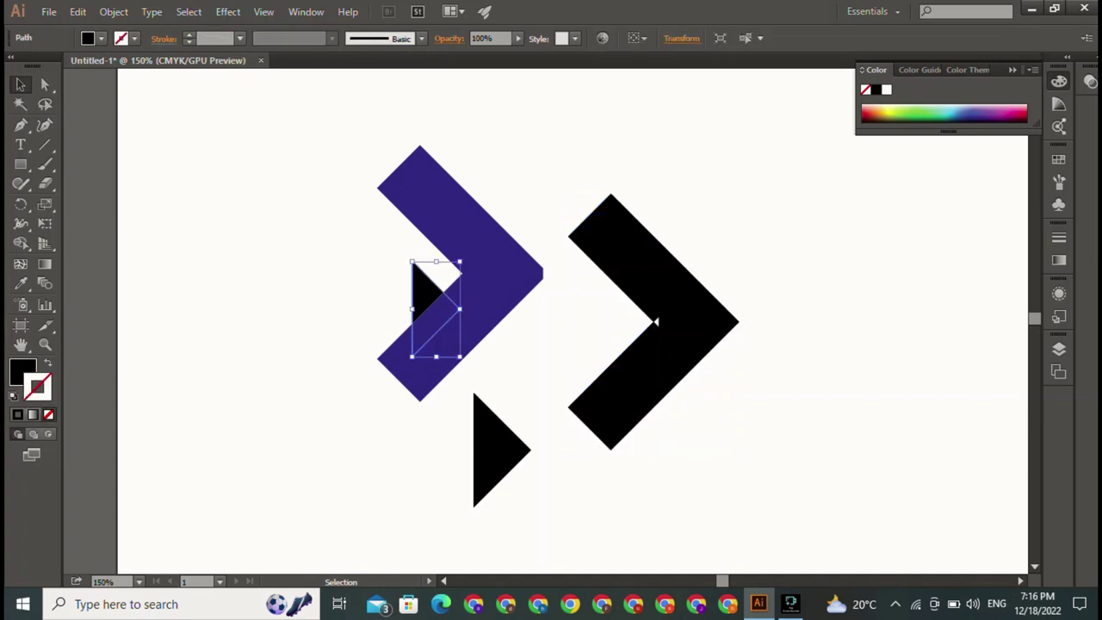
{"action": "key", "text": "x"}
{"action": "key", "text": "ctrl+shift+a"}
{"action": "key", "text": "ctrl+alt+bracketleft"}
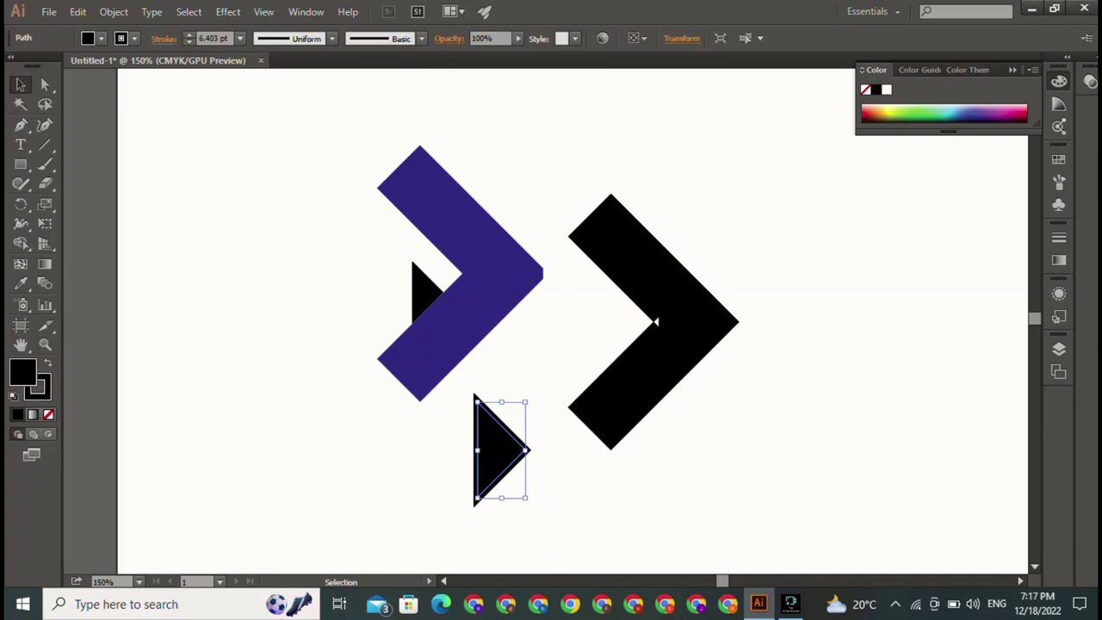
{"action": "key", "text": "x"}
{"action": "key", "text": "slash"}
{"action": "key", "text": "x"}
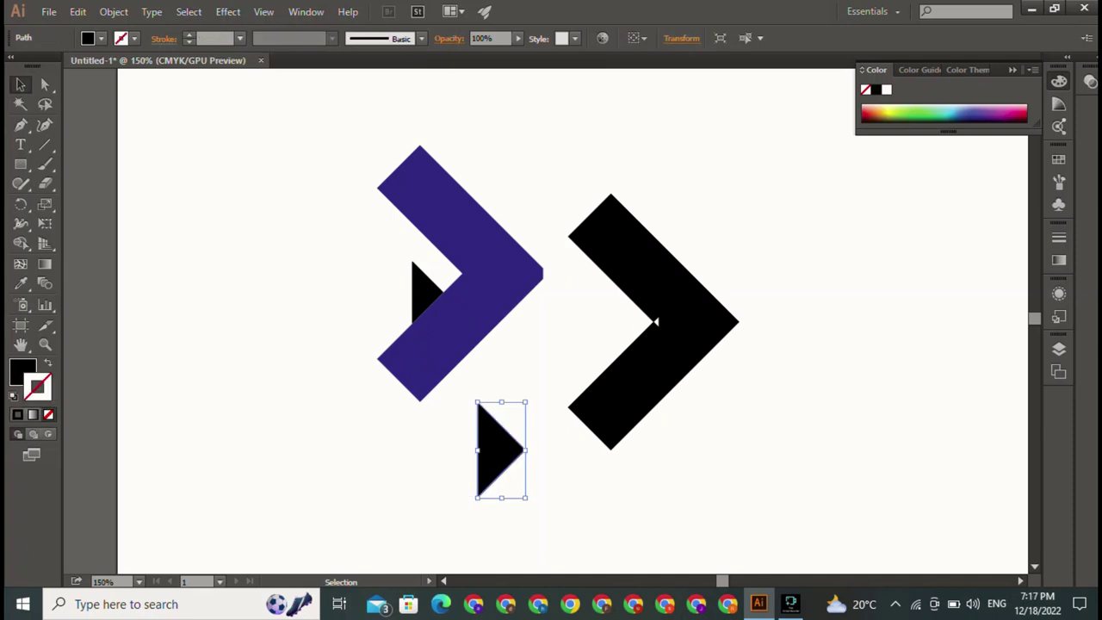
{"action": "key", "text": "ctrl+shift+a"}
- Shift the black chevron further to the right
{"action": "key", "text": "ctrl+alt+bracketleft"}
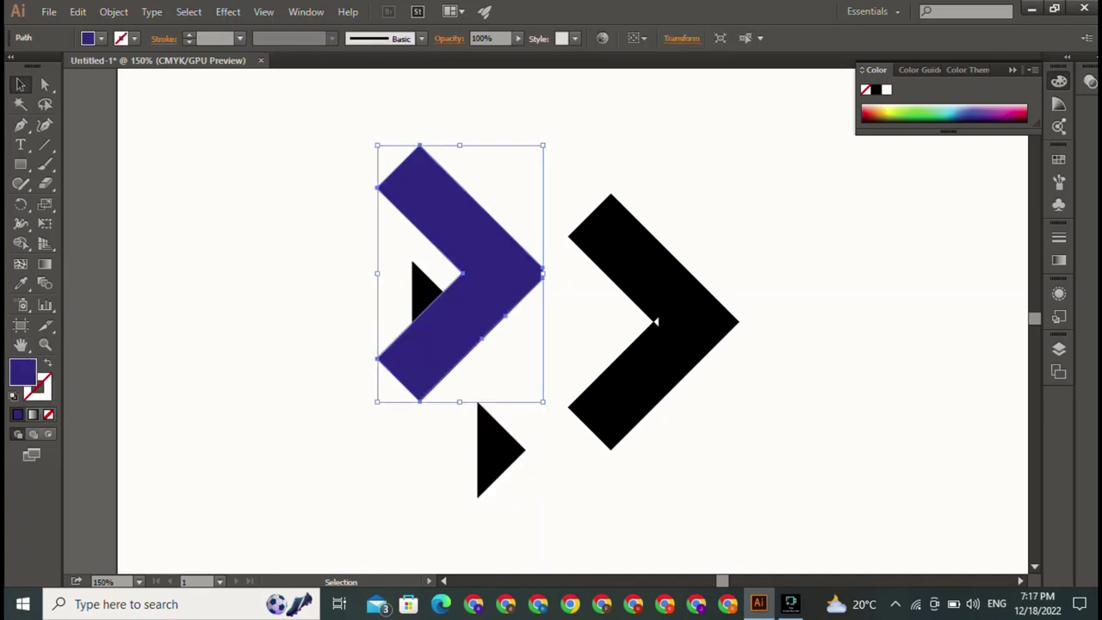
{"action": "key", "text": "ctrl+alt+bracketleft"}
{"action": "right_click", "coordinate": [657, 321]}
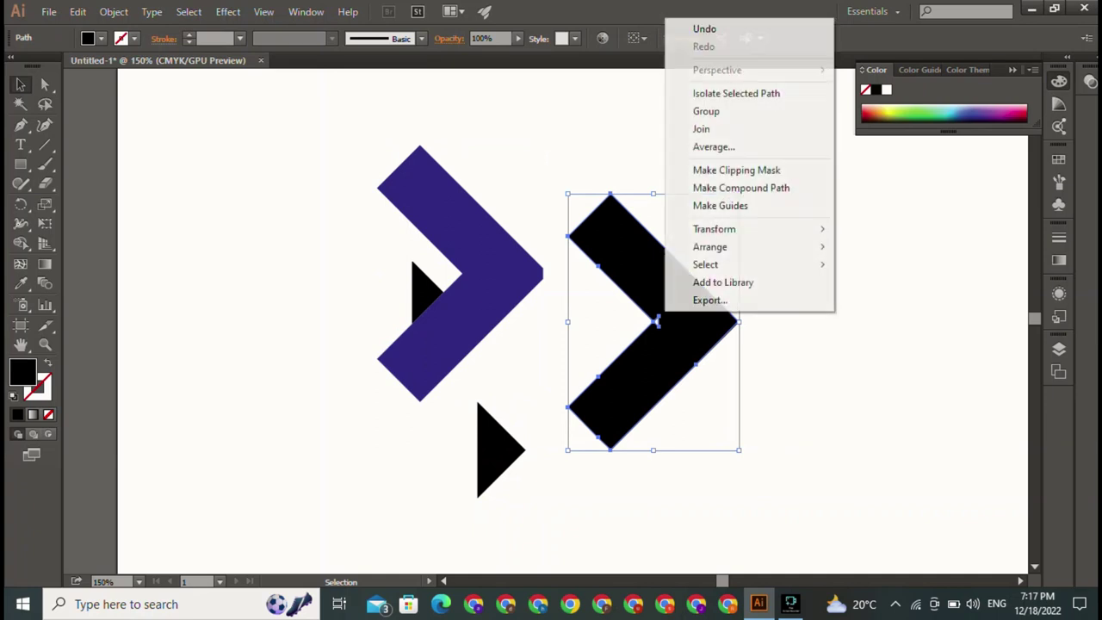
{"action": "left_click", "coordinate": [657, 322]}
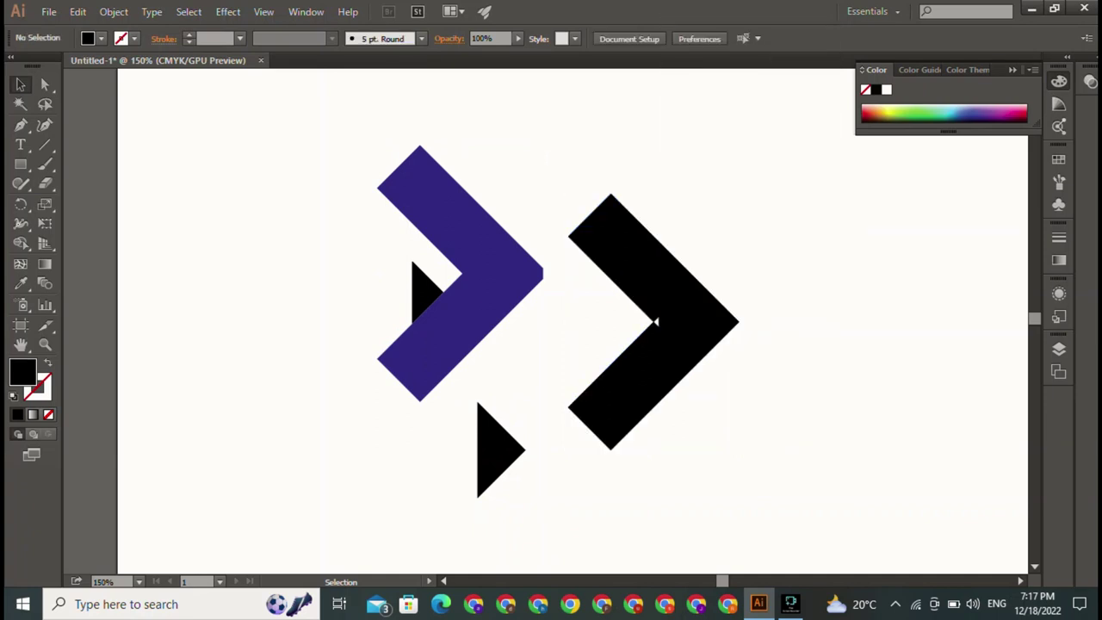
{"action": "left_click_drag", "start_coordinate": [657, 321], "coordinate": [755, 326]}
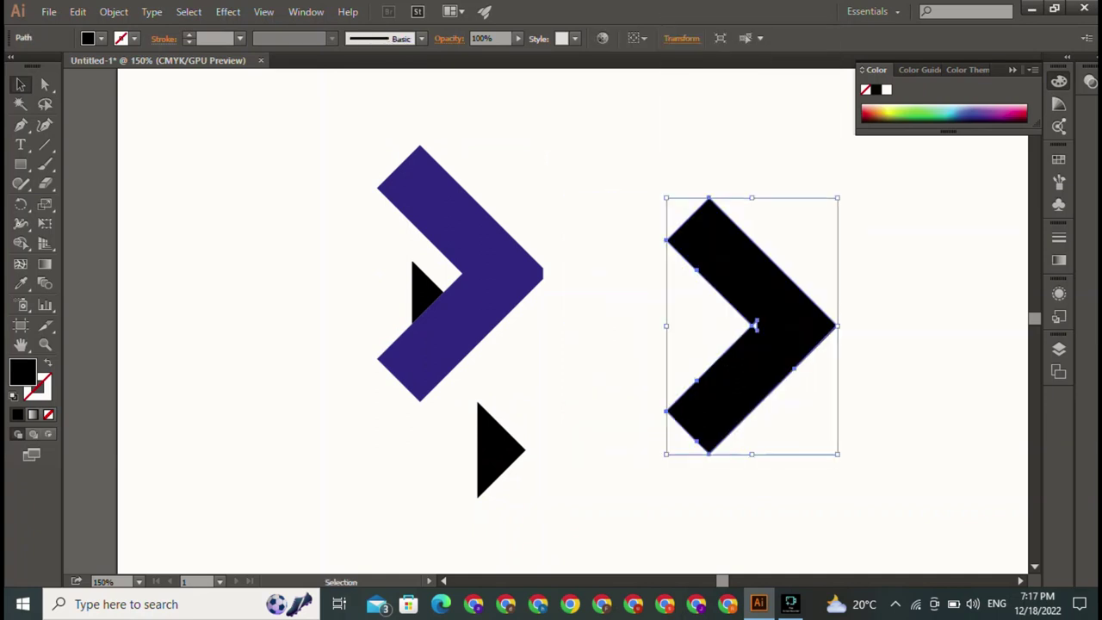
{"action": "key", "text": "ctrl+shift+a"}
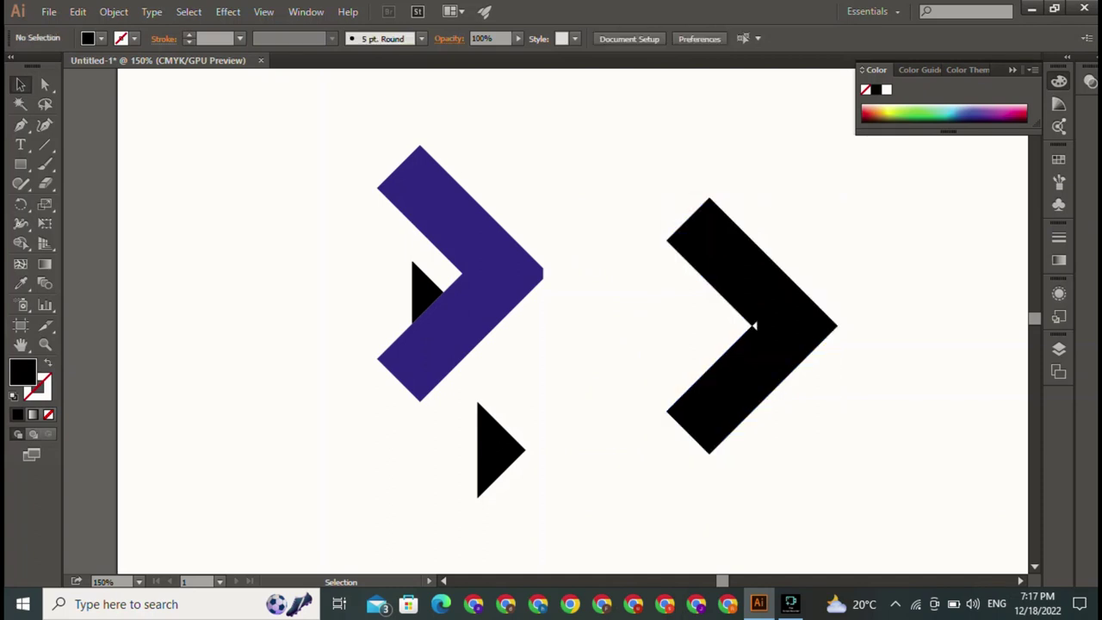
- Zoom into the black chevron's notch and draw a rectangle covering it
{"action": "key", "text": "ctrl+plus"}
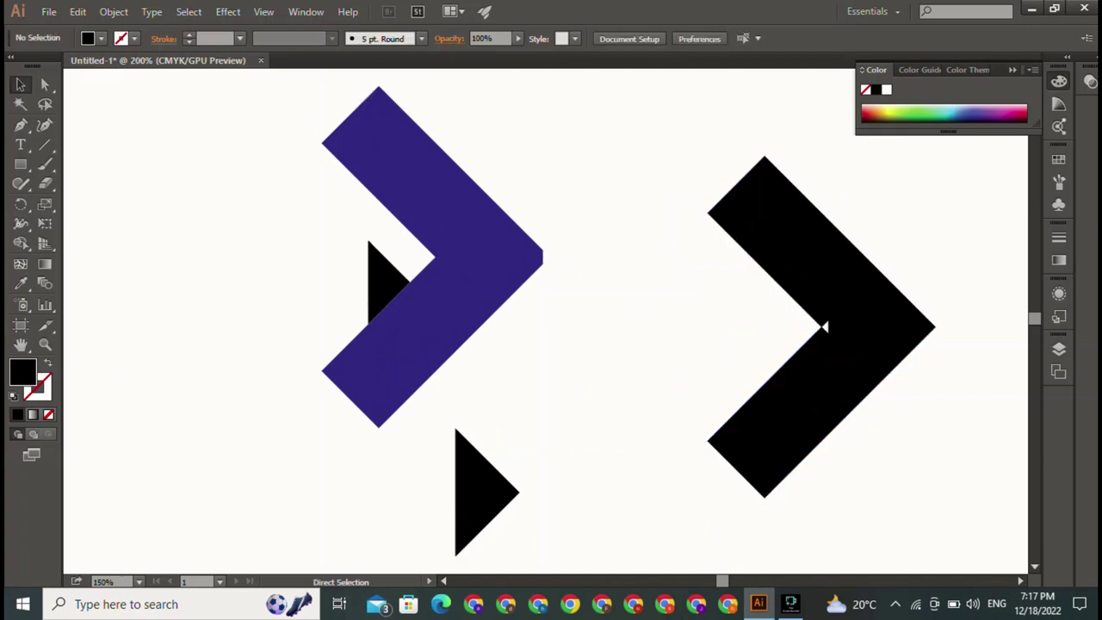
{"action": "key", "text": "ctrl+plus"}
{"action": "key", "text": "ctrl+plus"}
{"action": "key", "text": "b"}
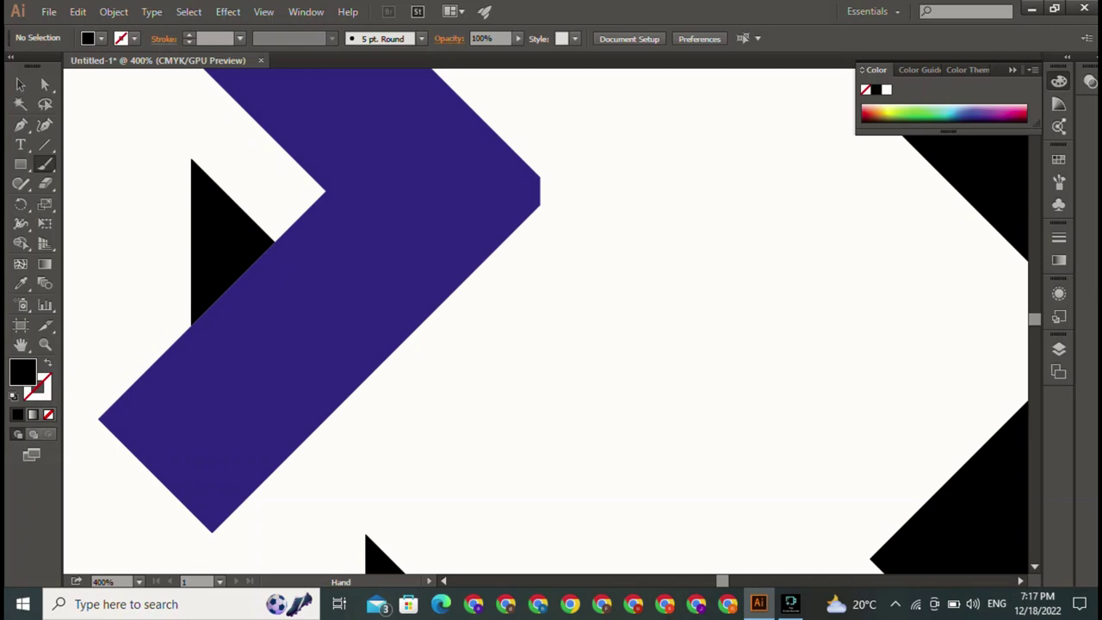
{"action": "scroll", "coordinate": [717, 354], "scroll_direction": "right", "scroll_amount": 5}
{"action": "key", "text": "v"}
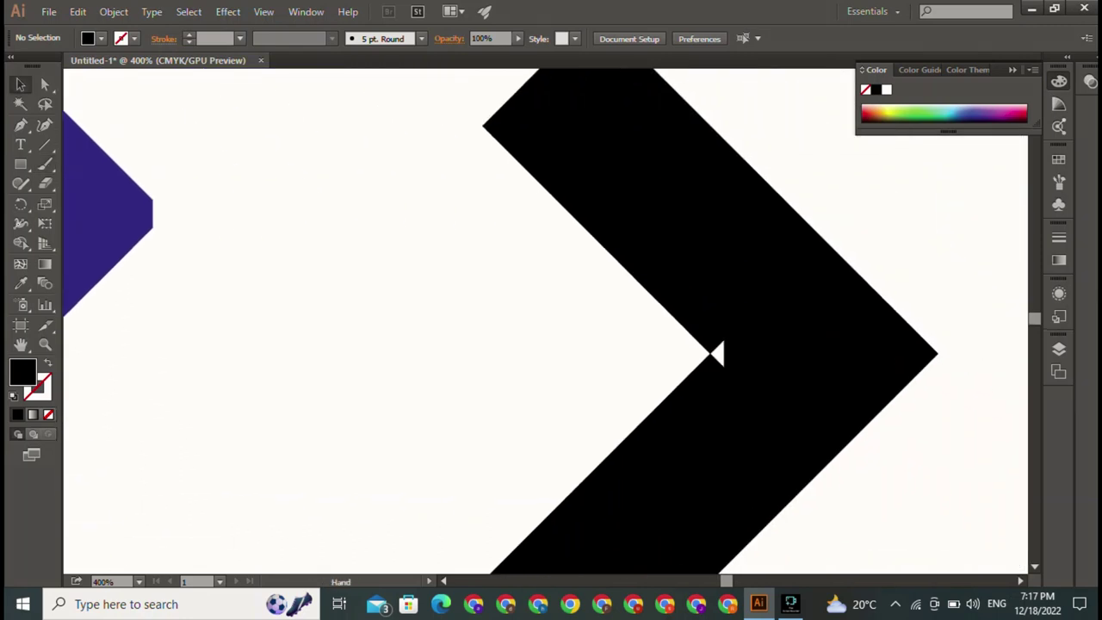
{"action": "scroll", "coordinate": [545, 320], "scroll_direction": "right", "scroll_amount": 1}
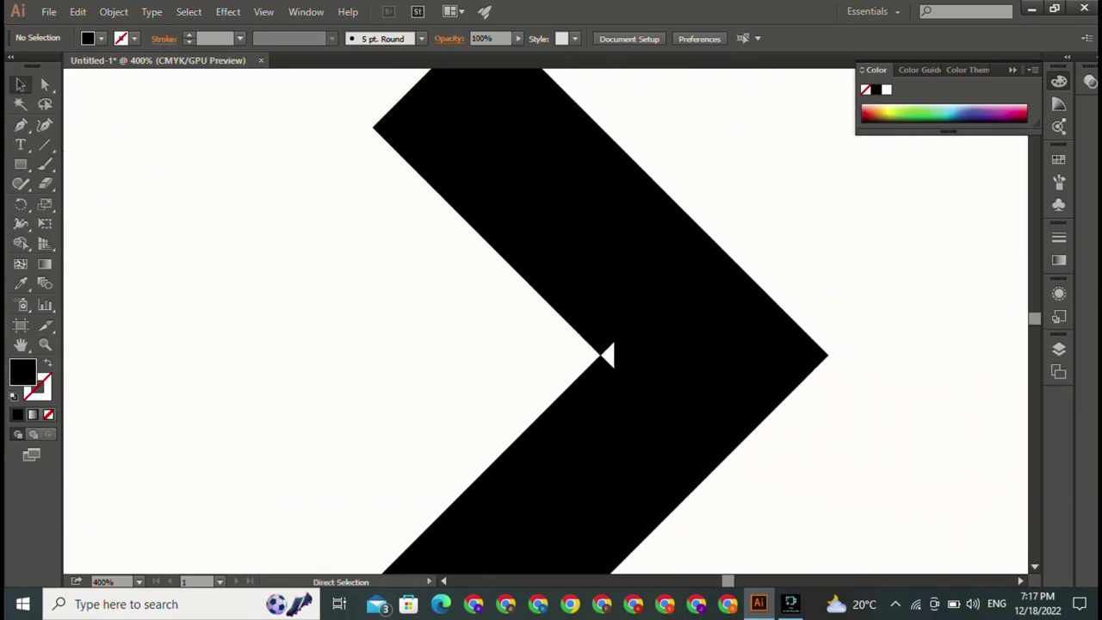
{"action": "key", "text": "ctrl+plus"}
{"action": "key", "text": "ctrl+plus"}
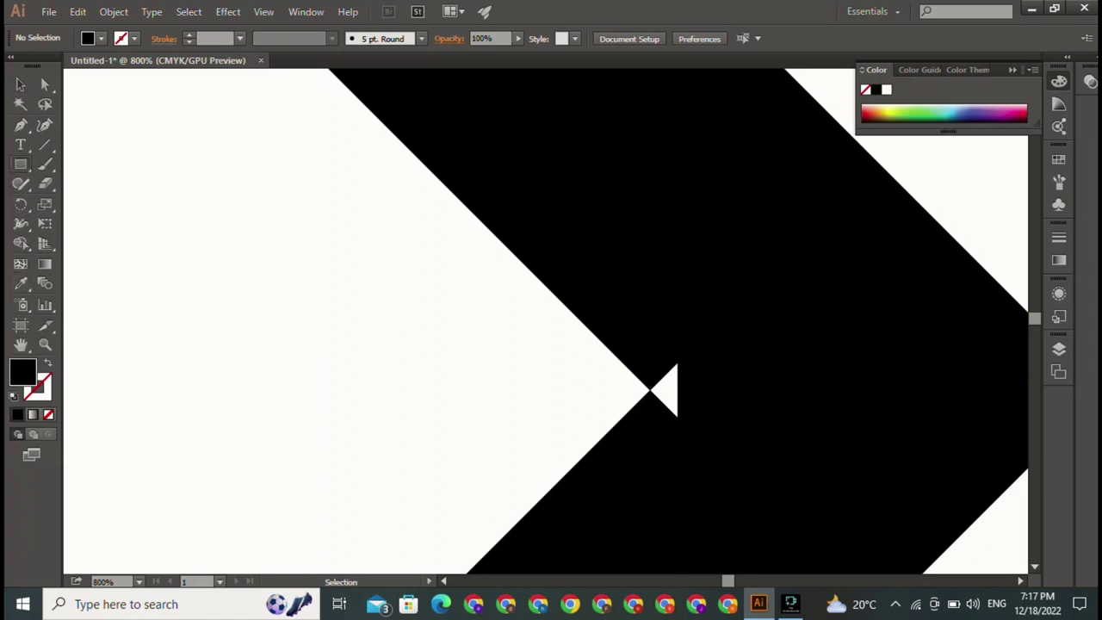
{"action": "left_click", "coordinate": [19, 164]}
{"action": "left_click_drag", "start_coordinate": [661, 363], "coordinate": [716, 445]}
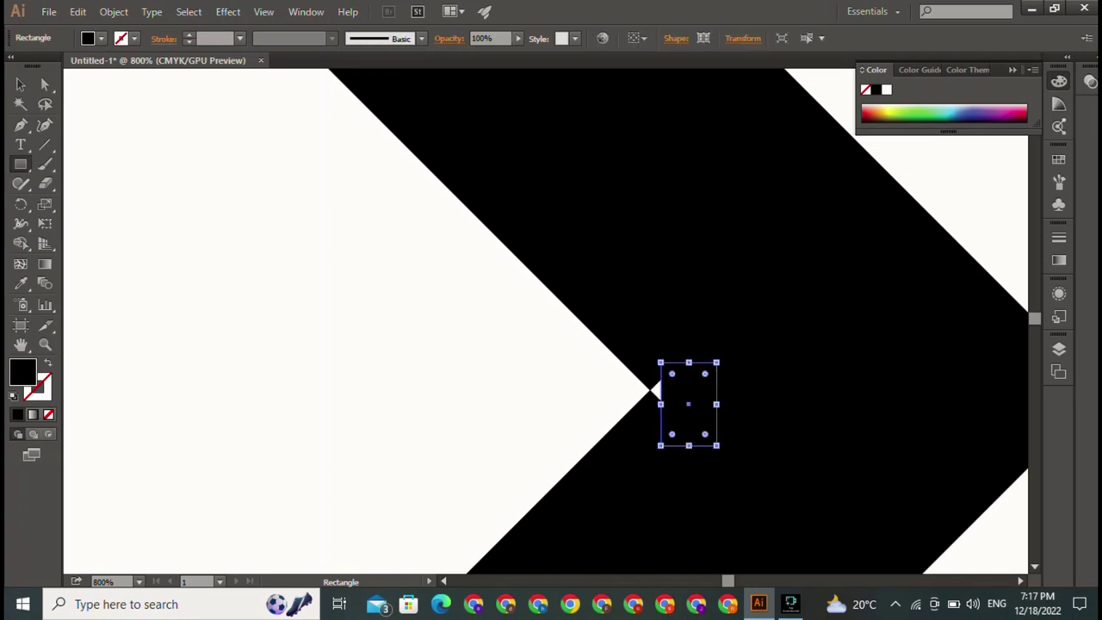
{"action": "left_click_drag", "start_coordinate": [651, 362], "coordinate": [716, 445]}
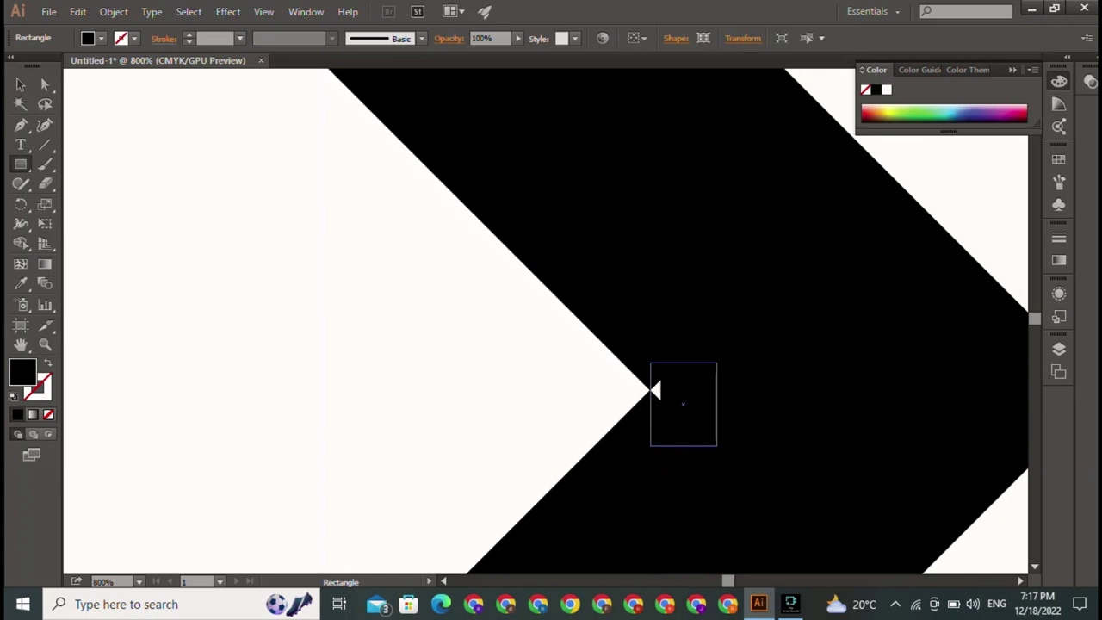
- Merge the rectangle into the black chevron with the Shape Builder, then zoom out
{"action": "key", "text": "v"}
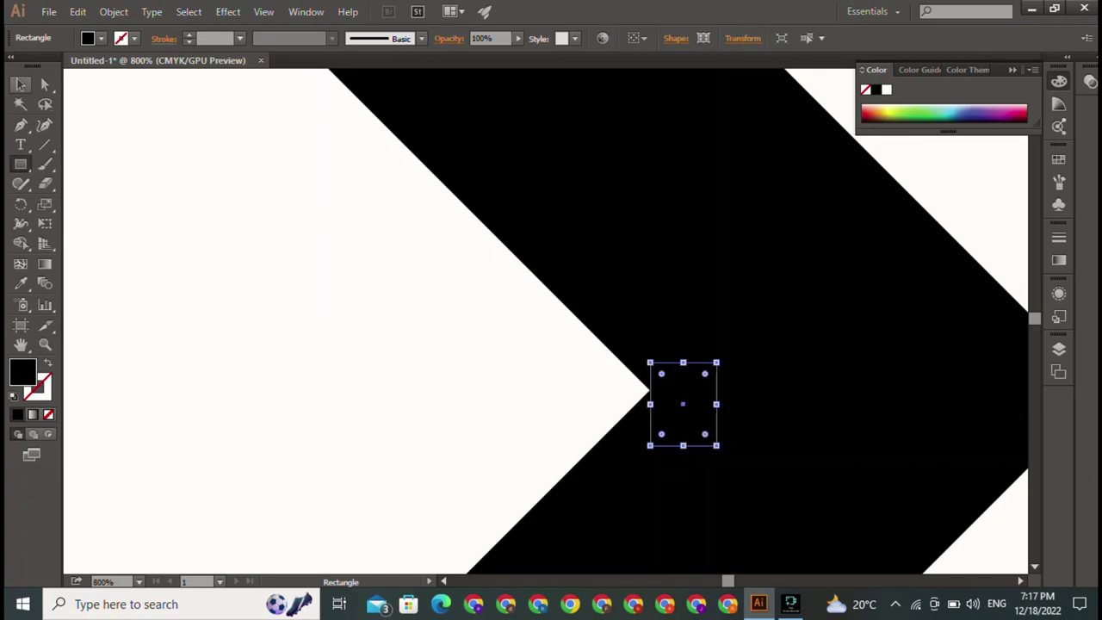
{"action": "left_click_drag", "start_coordinate": [419, 307], "coordinate": [819, 454]}
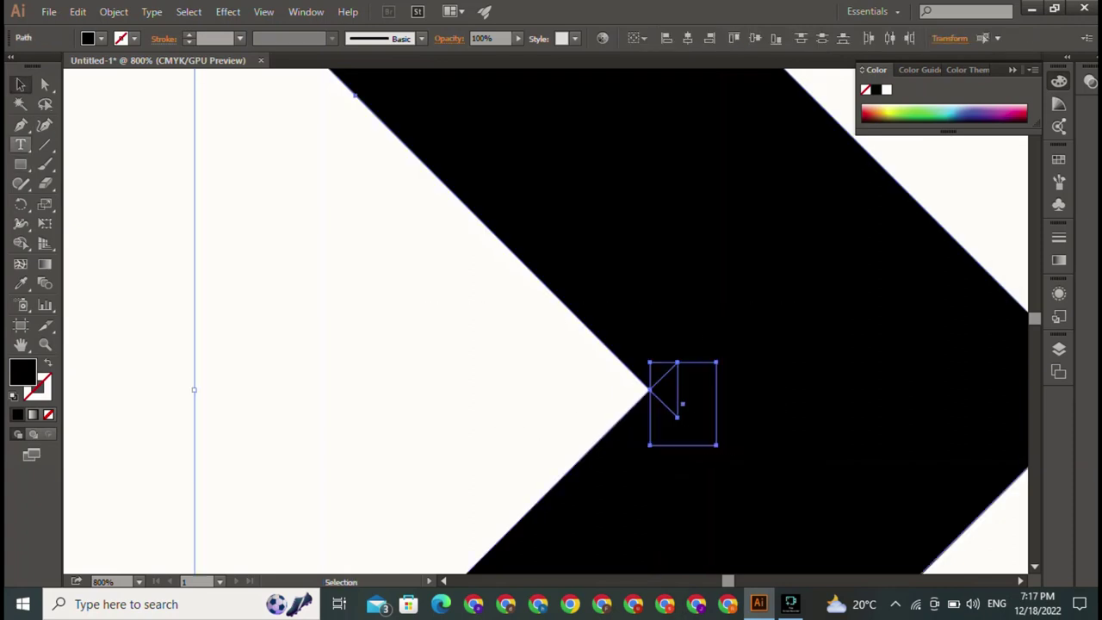
{"action": "left_click", "coordinate": [21, 243]}
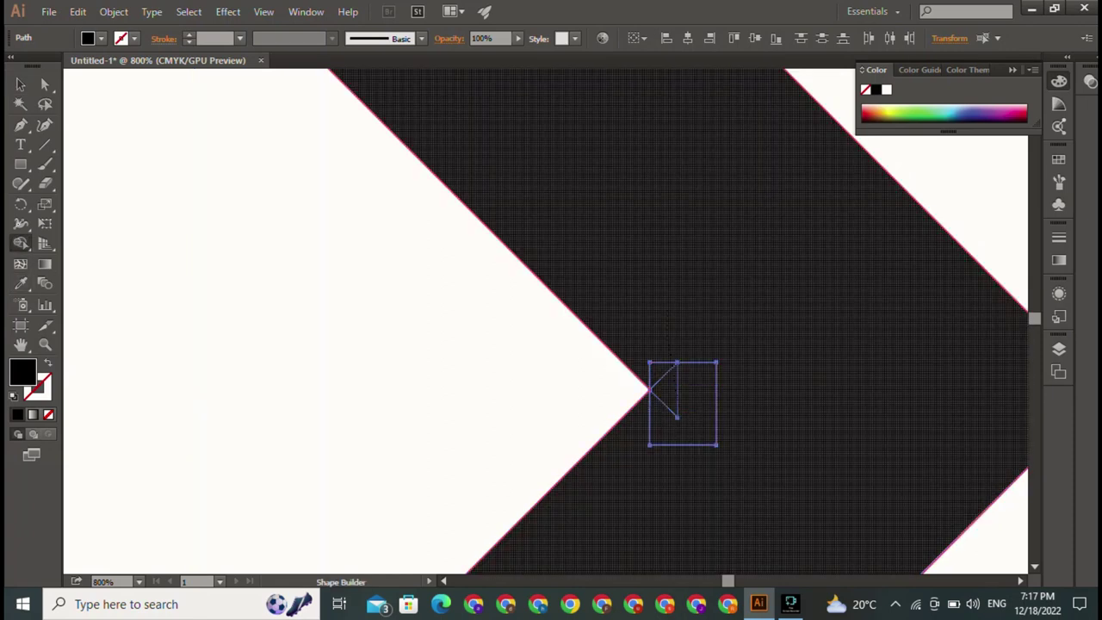
{"action": "left_click", "coordinate": [685, 405]}
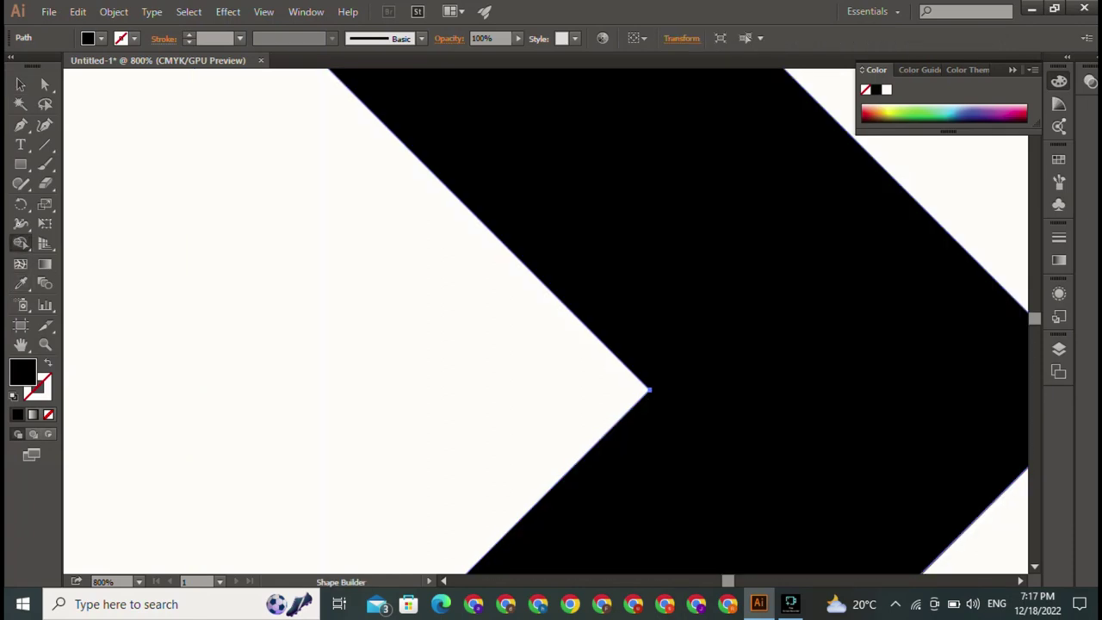
{"action": "key", "text": "v"}
{"action": "left_click", "coordinate": [194, 345]}
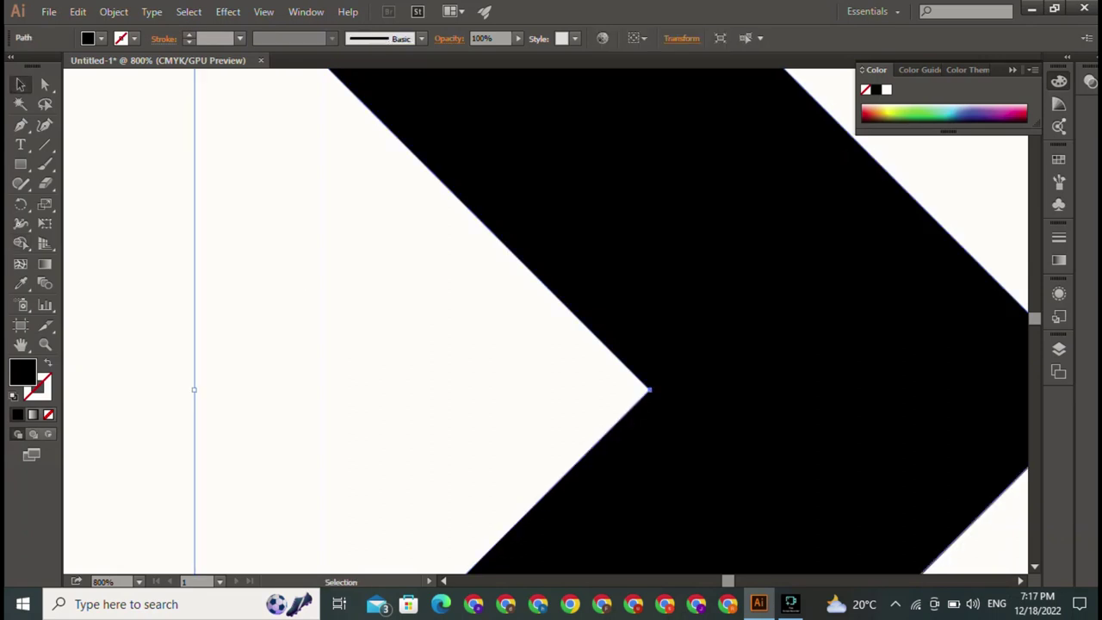
{"action": "scroll", "coordinate": [551, 321], "scroll_direction": "left", "scroll_amount": 5}
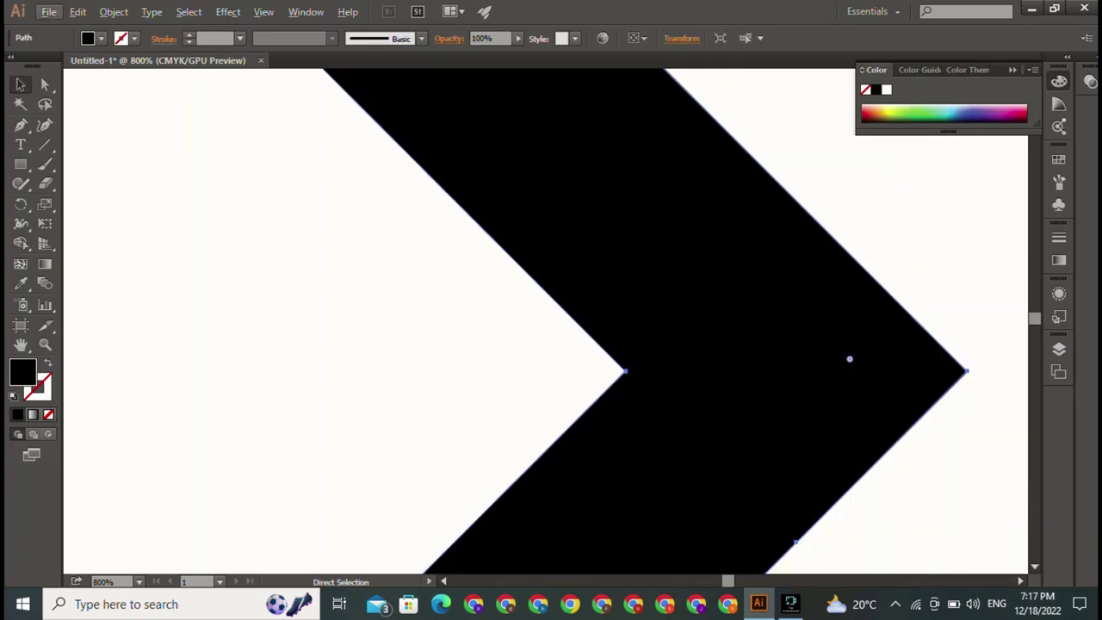
{"action": "key", "text": "ctrl+minus"}
{"action": "key", "text": "ctrl+minus"}
{"action": "key", "text": "ctrl+minus"}
- Draw a small square beside the purple chevron and rotate it 45° into a diamond
{"action": "left_click_drag", "start_coordinate": [543, 327], "coordinate": [553, 321]}
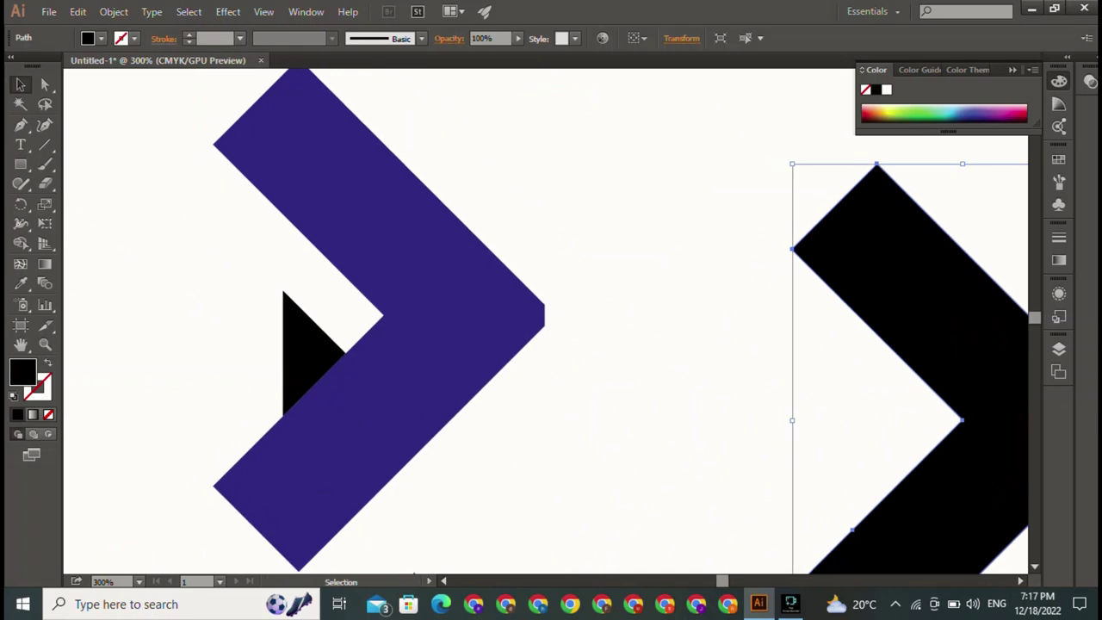
{"action": "left_click", "coordinate": [465, 318]}
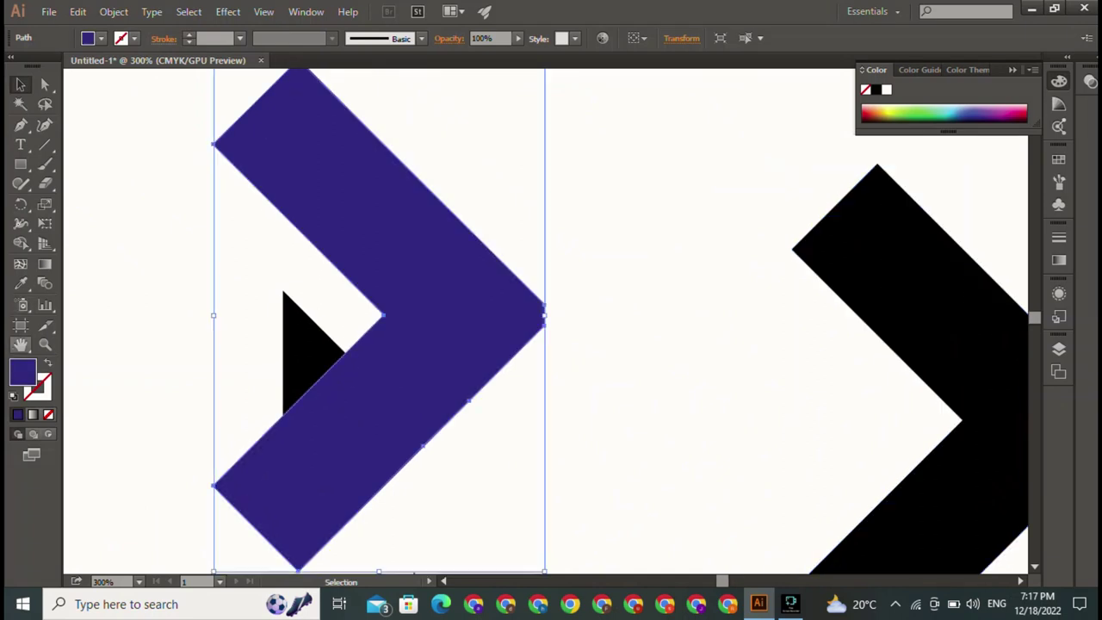
{"action": "left_click", "coordinate": [21, 164]}
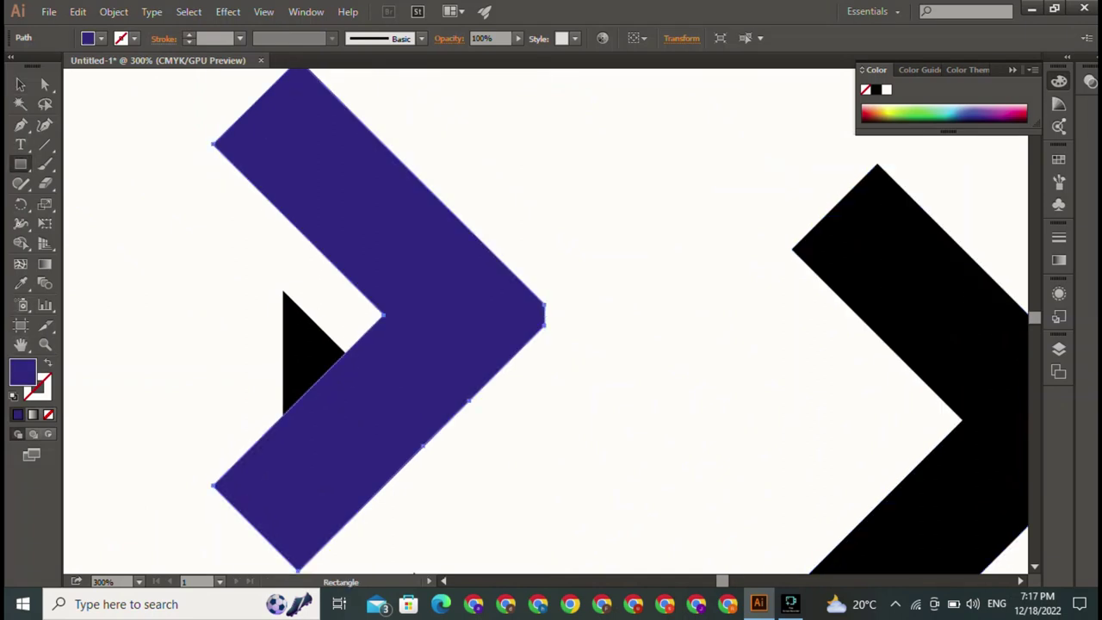
{"action": "left_click_drag", "start_coordinate": [472, 167], "coordinate": [619, 273]}
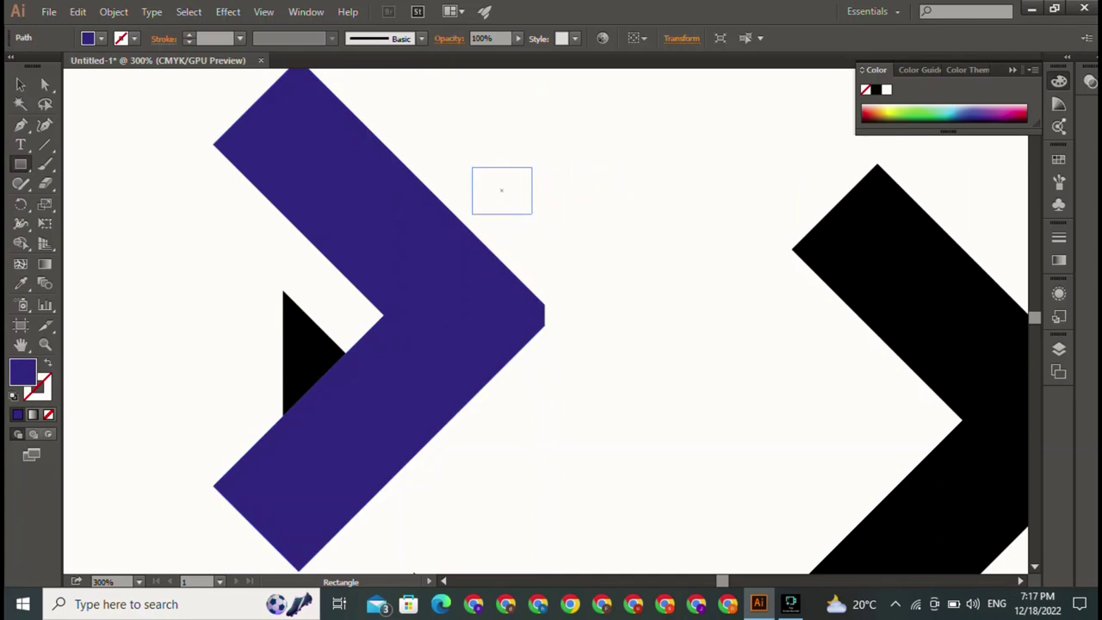
{"action": "left_click_drag", "start_coordinate": [569, 240], "coordinate": [508, 203]}
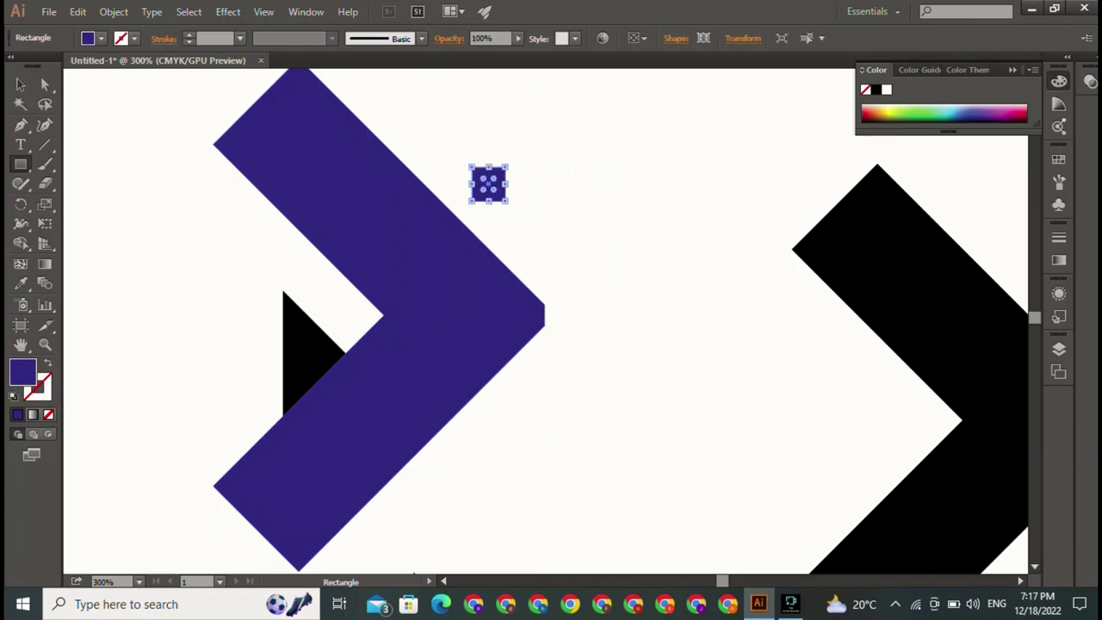
{"action": "key", "text": "v"}
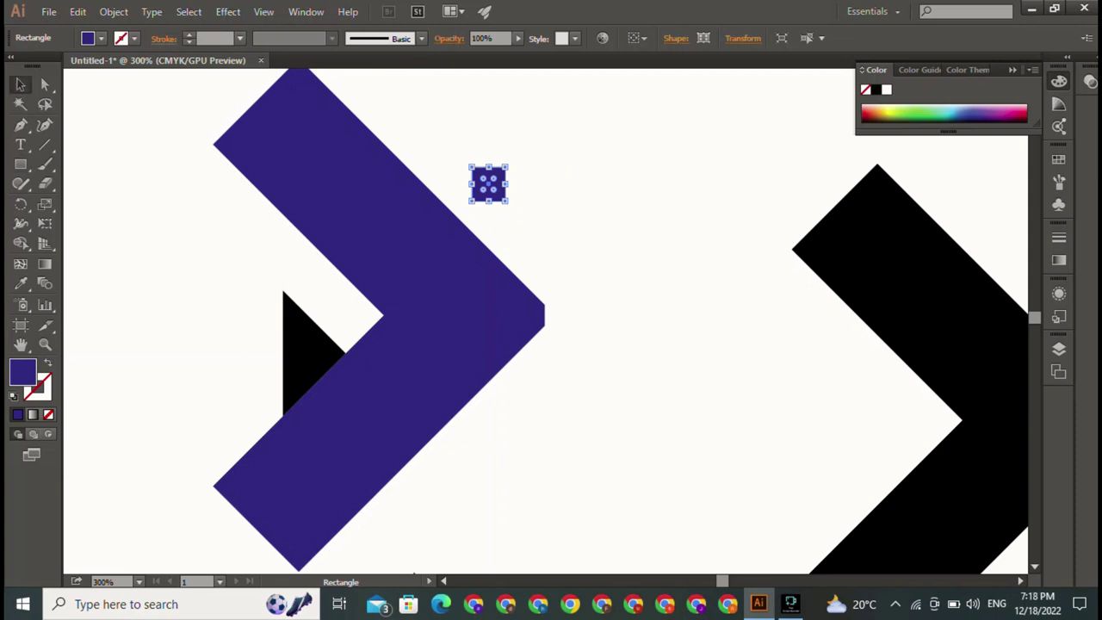
{"action": "key", "text": "shift"}
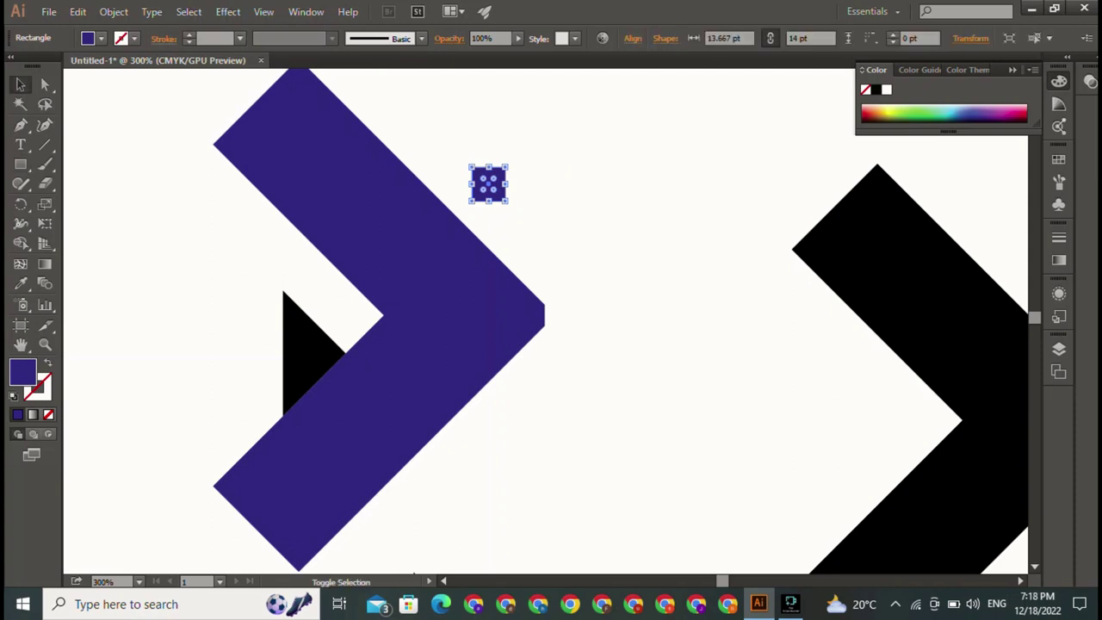
{"action": "key", "text": "ctrl+shift+b"}
{"action": "mouse_move", "coordinate": [506, 166]}
{"action": "left_mouse_down"}
{"action": "mouse_move", "coordinate": [534, 184]}
{"action": "mouse_move", "coordinate": [490, 216]}
{"action": "mouse_move", "coordinate": [513, 353]}
{"action": "mouse_move", "coordinate": [534, 318]}
{"action": "mouse_move", "coordinate": [532, 342]}
{"action": "left_mouse_up"}
{"action": "key", "text": "ctrl+shift+a"}
{"action": "key", "text": "ctrl+shift+a"}
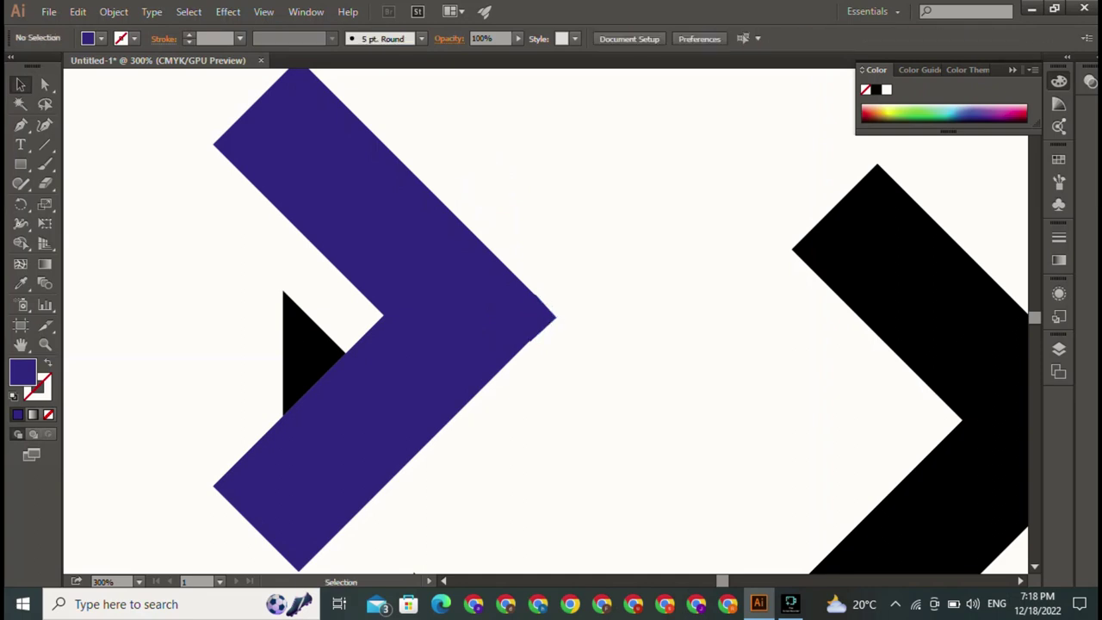
- Zoom in and nudge the diamond onto the purple chevron's flat tip
{"action": "left_click", "coordinate": [532, 318]}
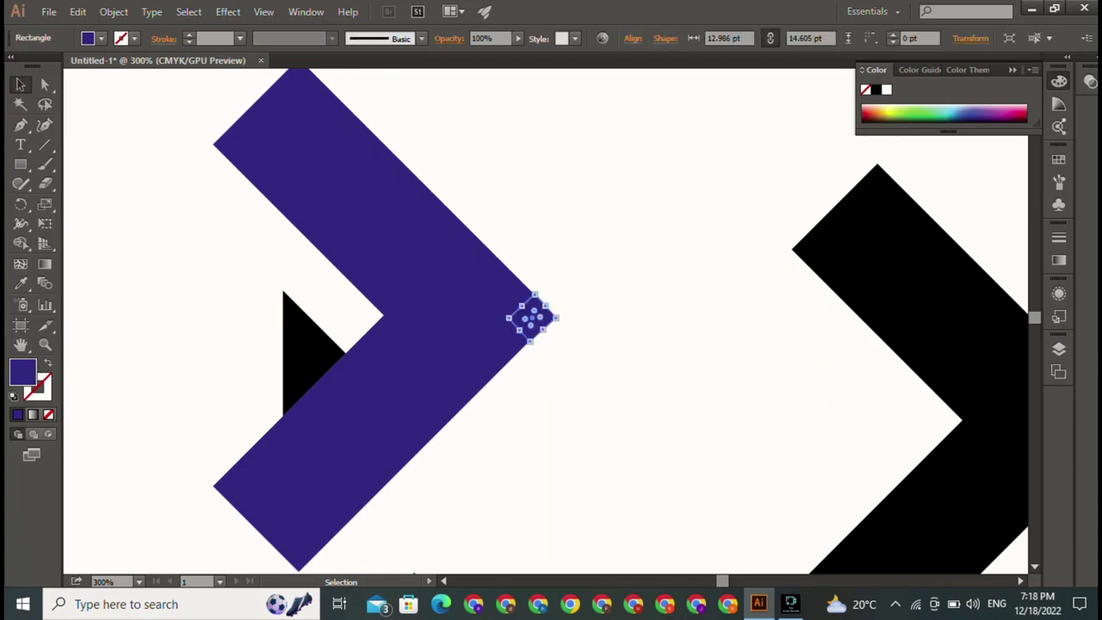
{"action": "key", "text": "ctrl+plus"}
{"action": "key", "text": "ctrl+plus"}
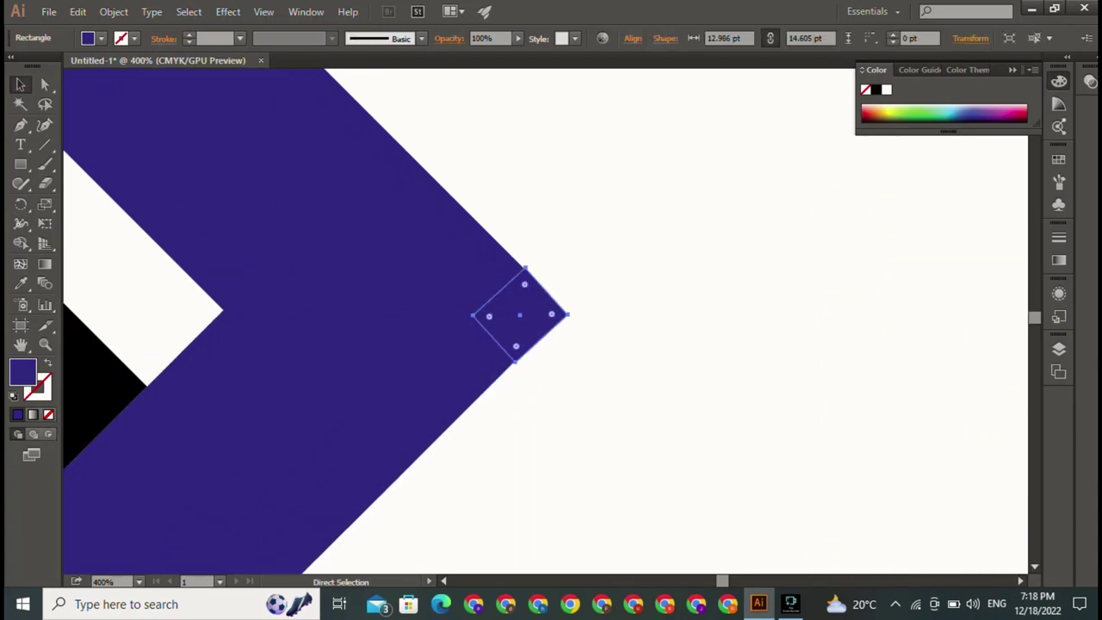
{"action": "key", "text": "ctrl+plus"}
{"action": "key", "text": "ctrl+plus"}
{"action": "key", "text": "ctrl+plus"}
{"action": "key", "text": "ctrl+shift+a"}
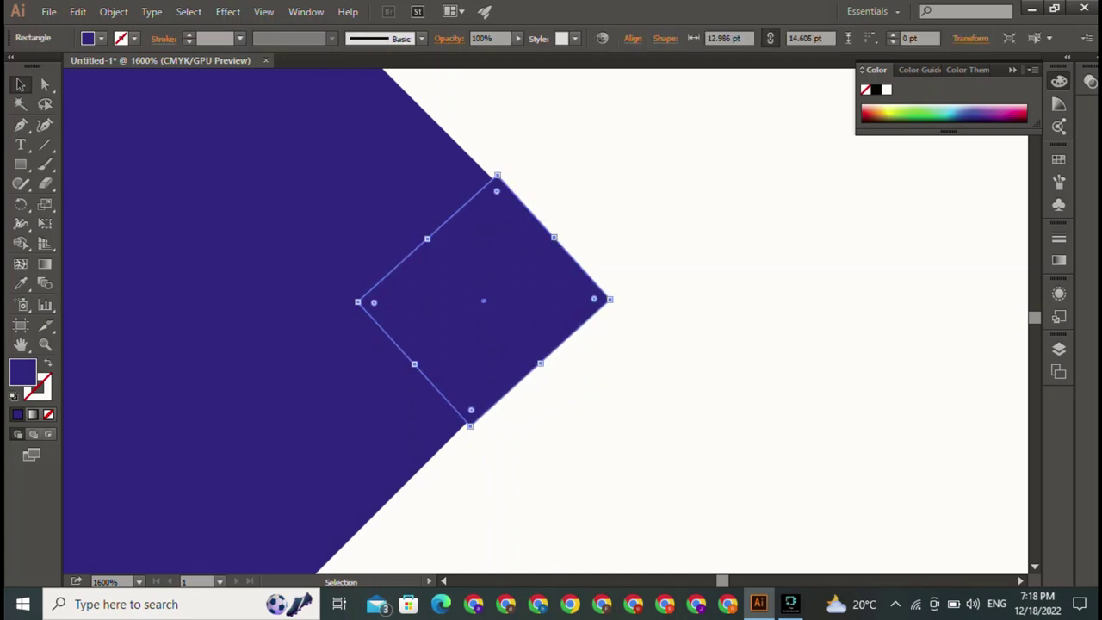
{"action": "mouse_move", "coordinate": [481, 302]}
{"action": "left_mouse_down"}
{"action": "mouse_move", "coordinate": [458, 285]}
{"action": "mouse_move", "coordinate": [481, 304]}
{"action": "left_mouse_up"}
{"action": "key", "text": "ctrl+shift+a"}
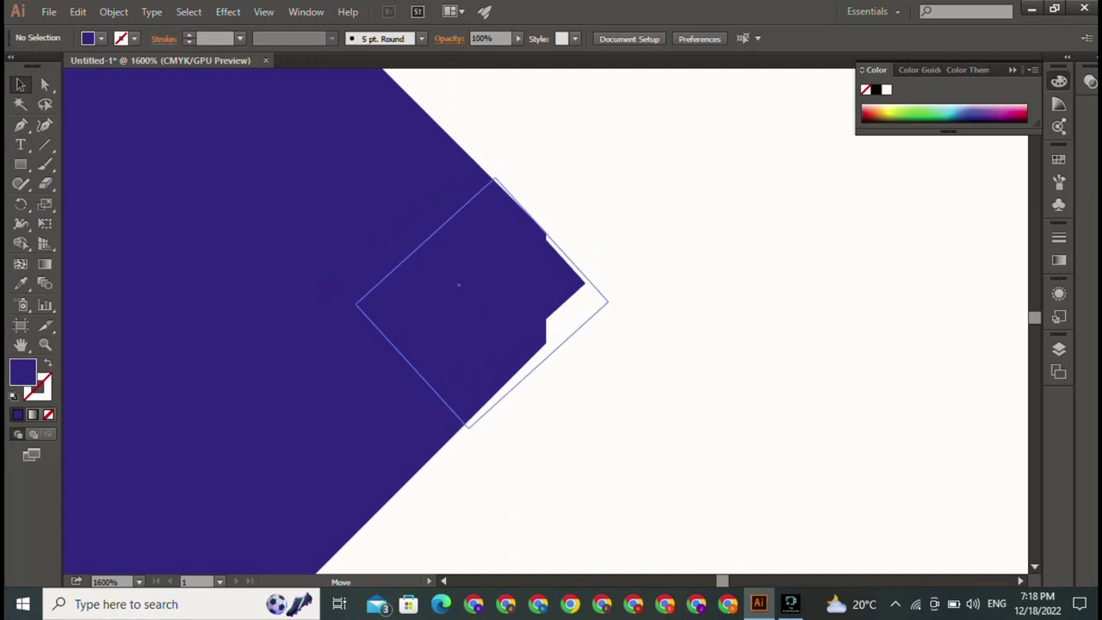
{"action": "left_click_drag", "start_coordinate": [481, 304], "coordinate": [481, 303]}
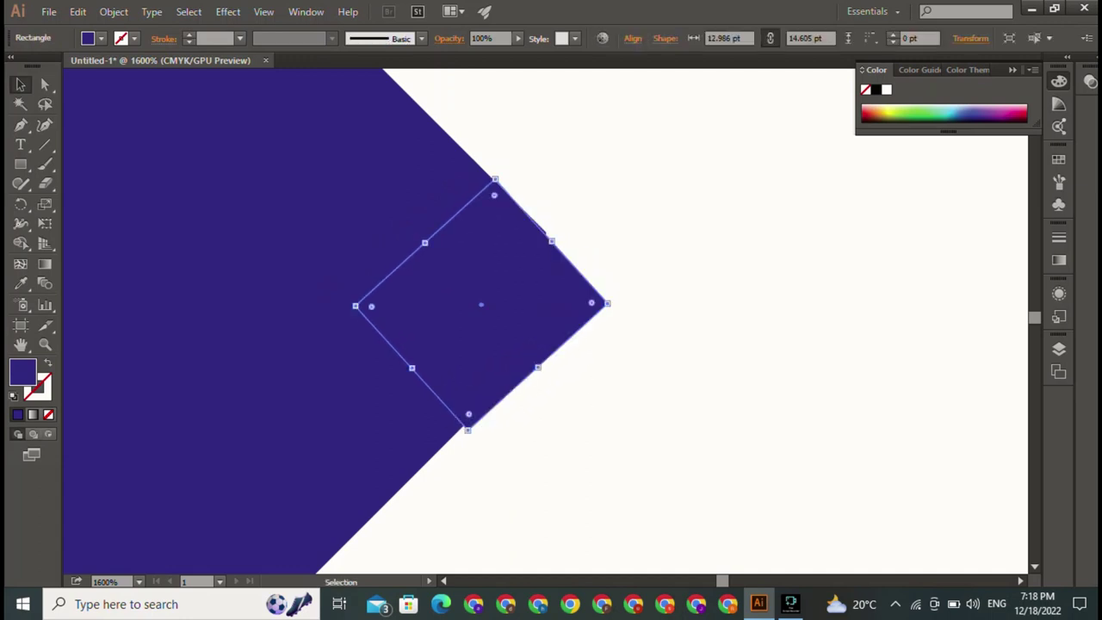
{"action": "key", "text": "ctrl+shift+a"}
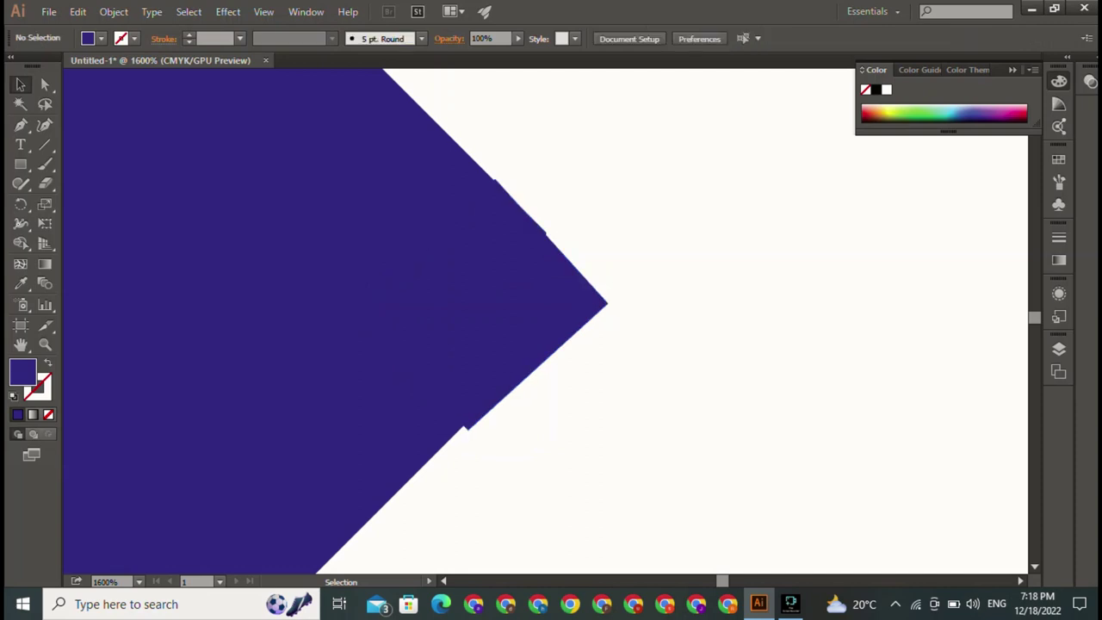
- Resize the diamond until its point meets the chevron's tip, then select both shapes
{"action": "key", "text": "ctrl+a"}
{"action": "key", "text": "ctrl+z"}
{"action": "key", "text": "ctrl+z"}
{"action": "left_click_drag", "start_coordinate": [538, 367], "coordinate": [534, 364]}
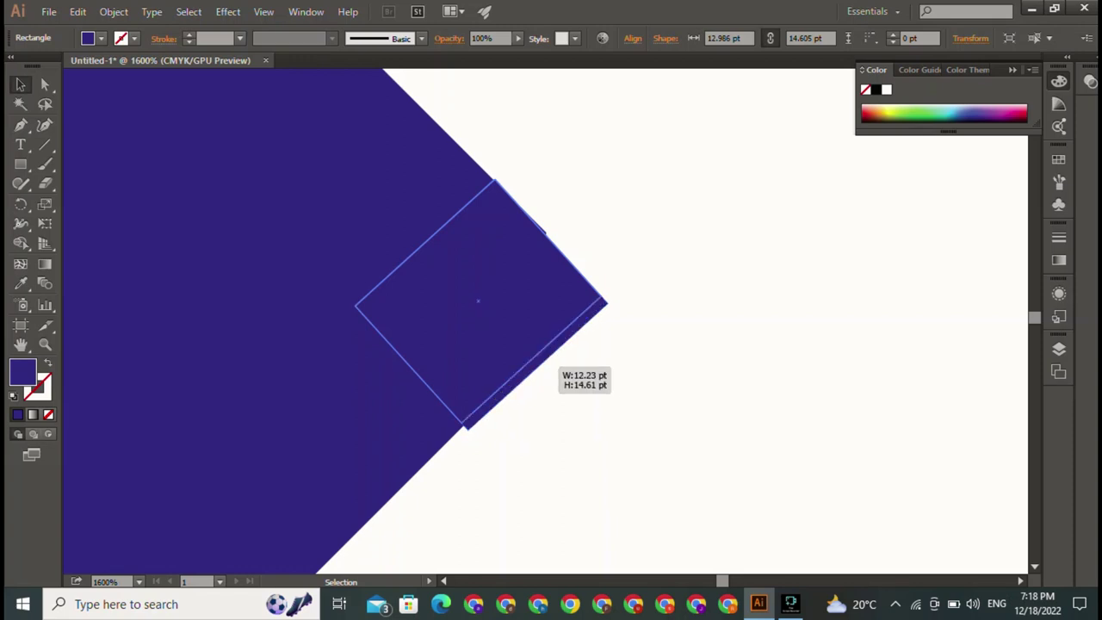
{"action": "key", "text": "ctrl+shift+a"}
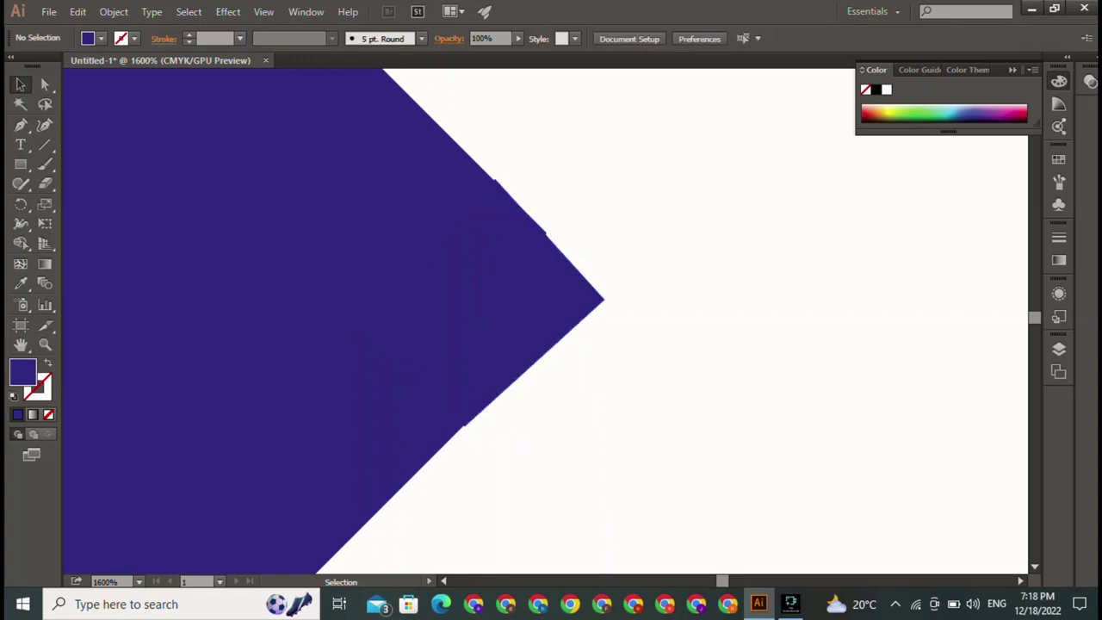
{"action": "left_click", "coordinate": [479, 303]}
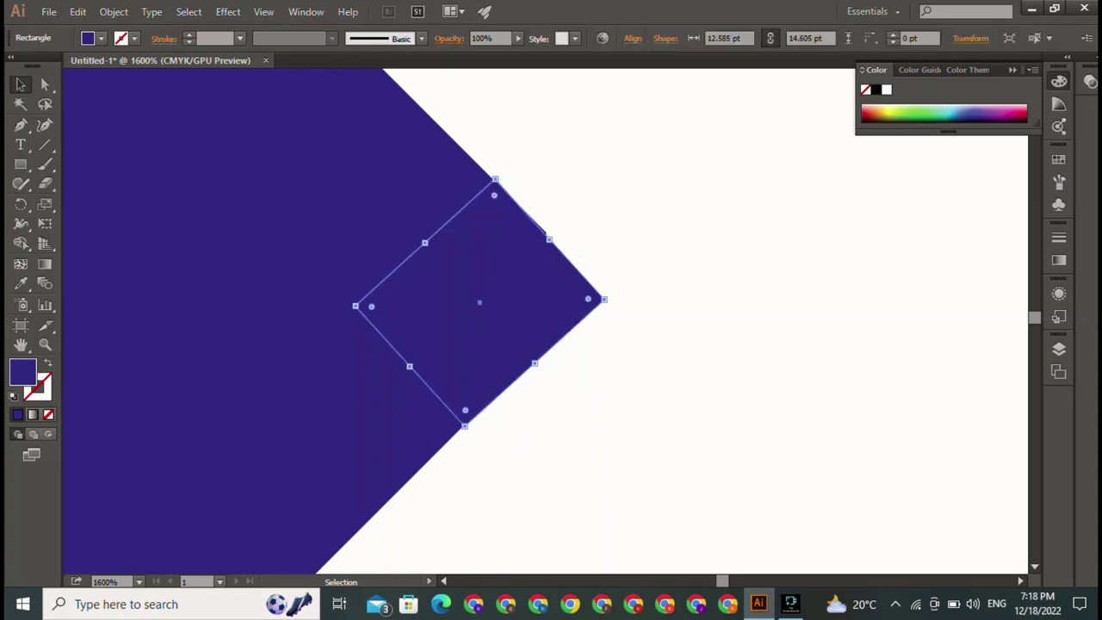
{"action": "key", "text": "ctrl+shift+a"}
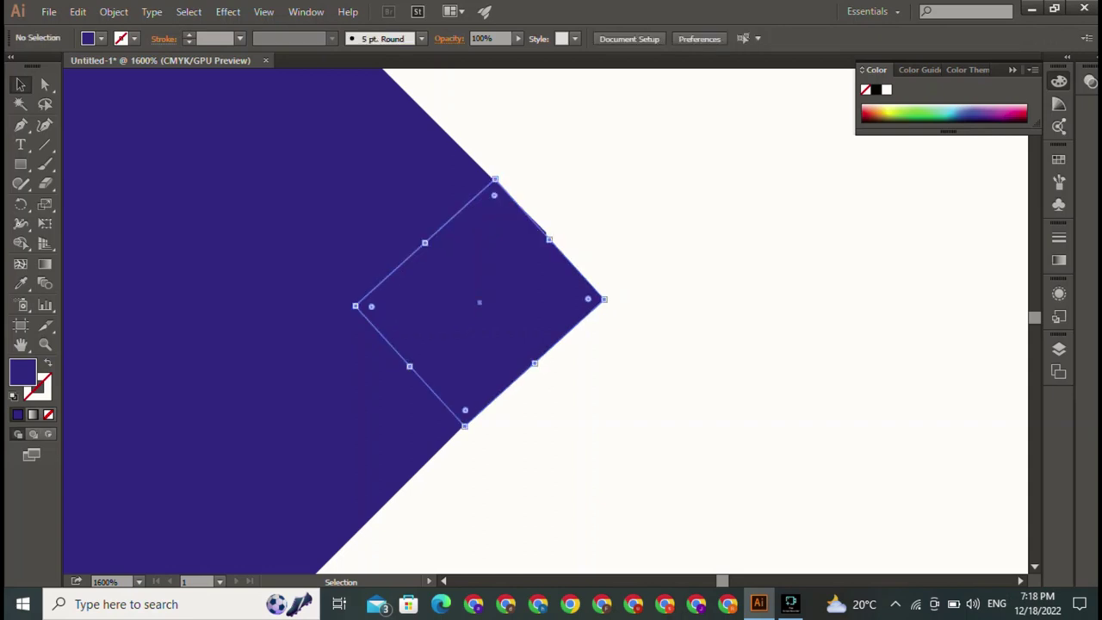
{"action": "left_click", "coordinate": [480, 302]}
{"action": "key", "text": "ctrl+shift+a"}
{"action": "left_click", "coordinate": [480, 302]}
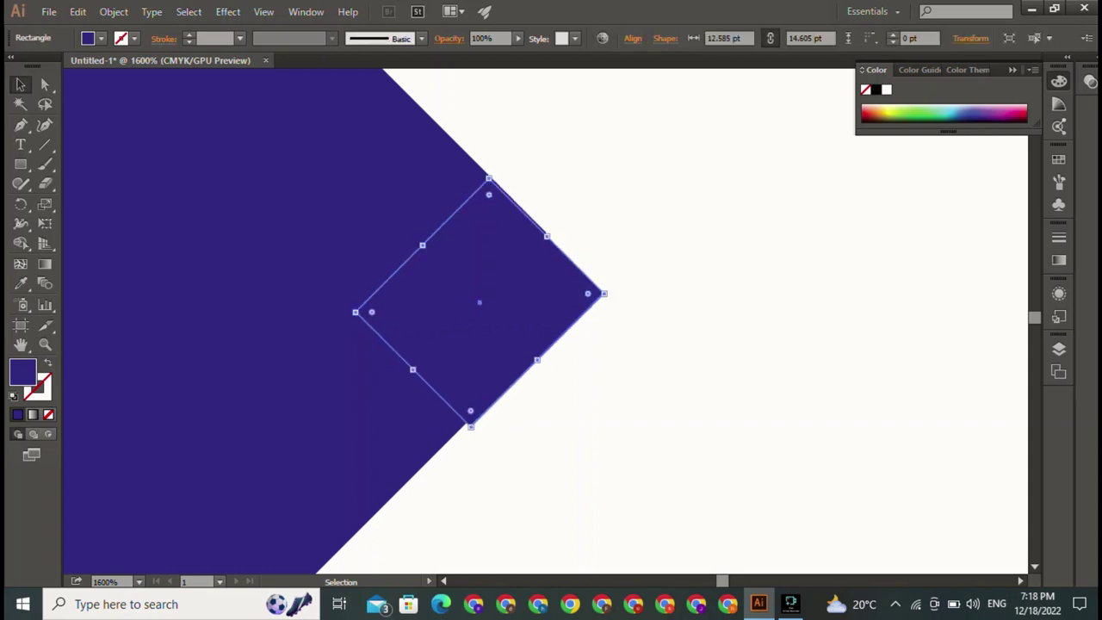
{"action": "key", "text": "ctrl+shift+a"}
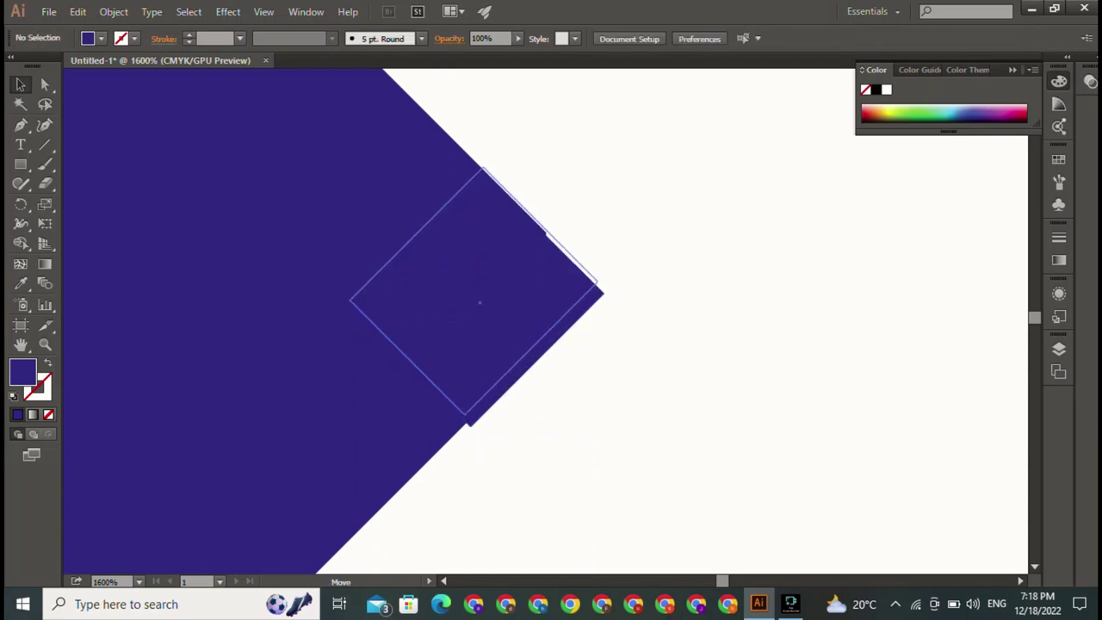
{"action": "left_click", "coordinate": [480, 303]}
{"action": "key", "text": "ctrl+shift+a"}
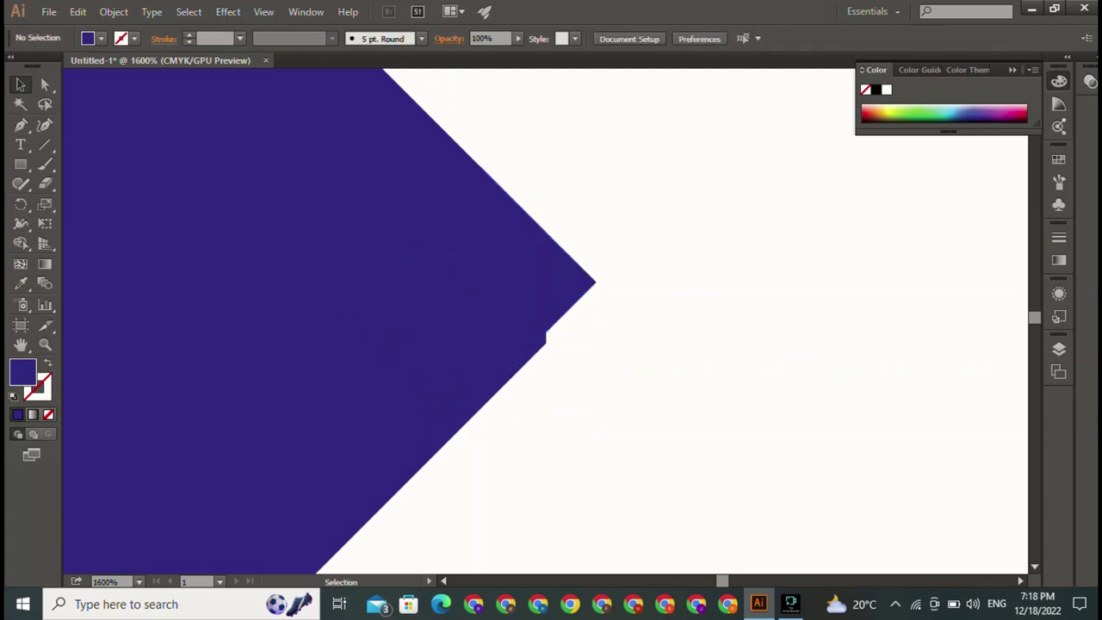
{"action": "left_click", "coordinate": [479, 303]}
{"action": "left_click_drag", "start_coordinate": [529, 348], "coordinate": [547, 342]}
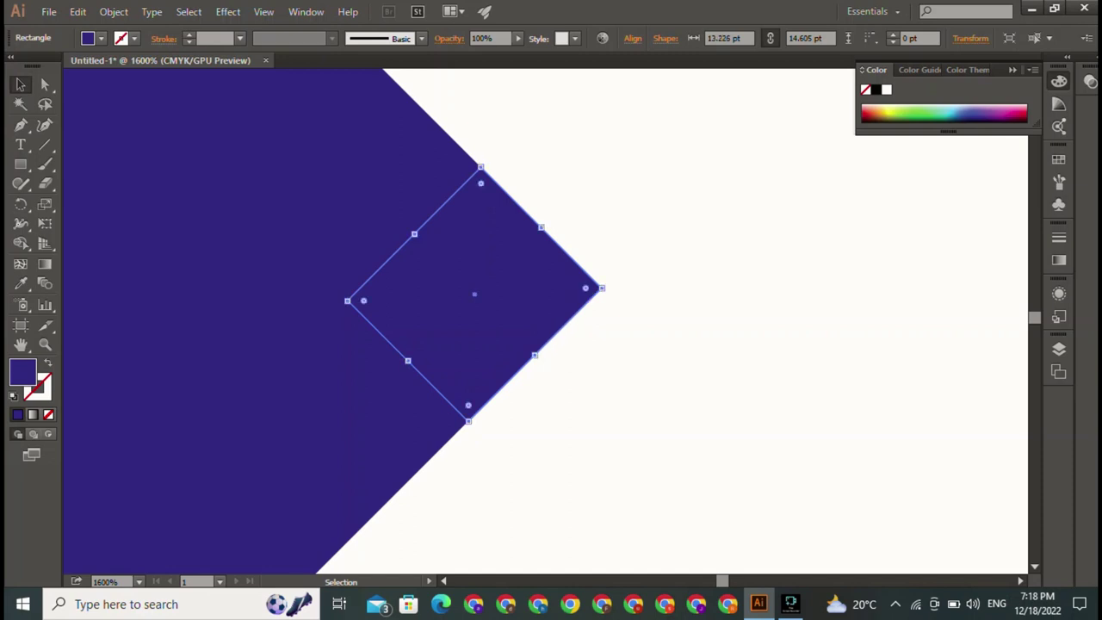
{"action": "mouse_move", "coordinate": [591, 183]}
{"action": "left_mouse_down"}
{"action": "mouse_move", "coordinate": [648, 215]}
{"action": "mouse_move", "coordinate": [649, 298]}
{"action": "left_mouse_up"}
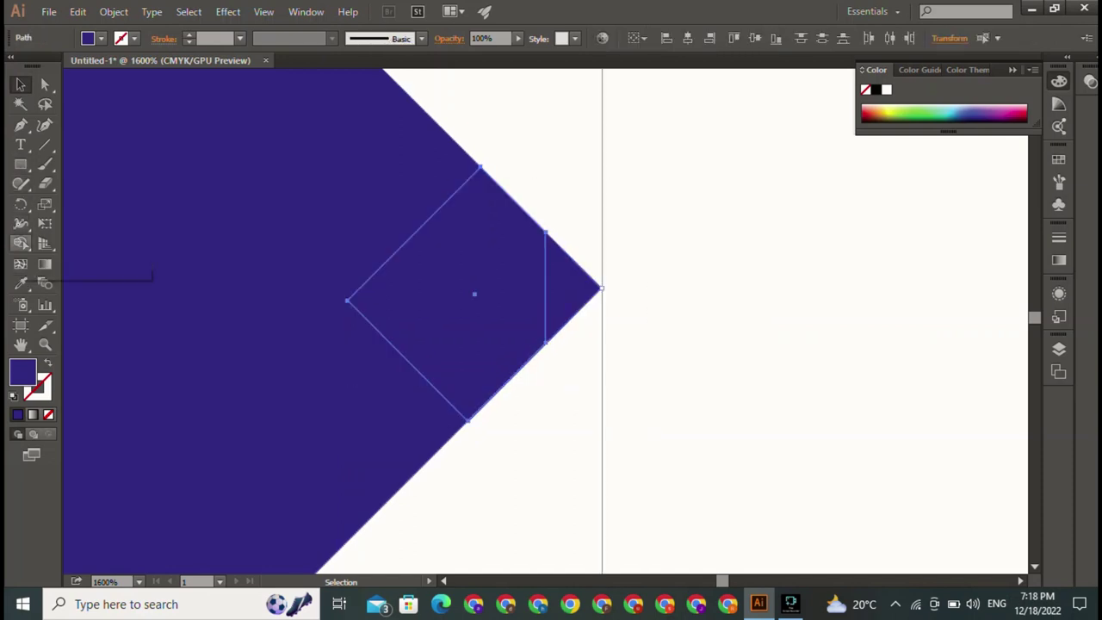
- Unite the diamond and purple chevron with the Shape Builder, then zoom out
{"action": "left_click", "coordinate": [22, 244]}
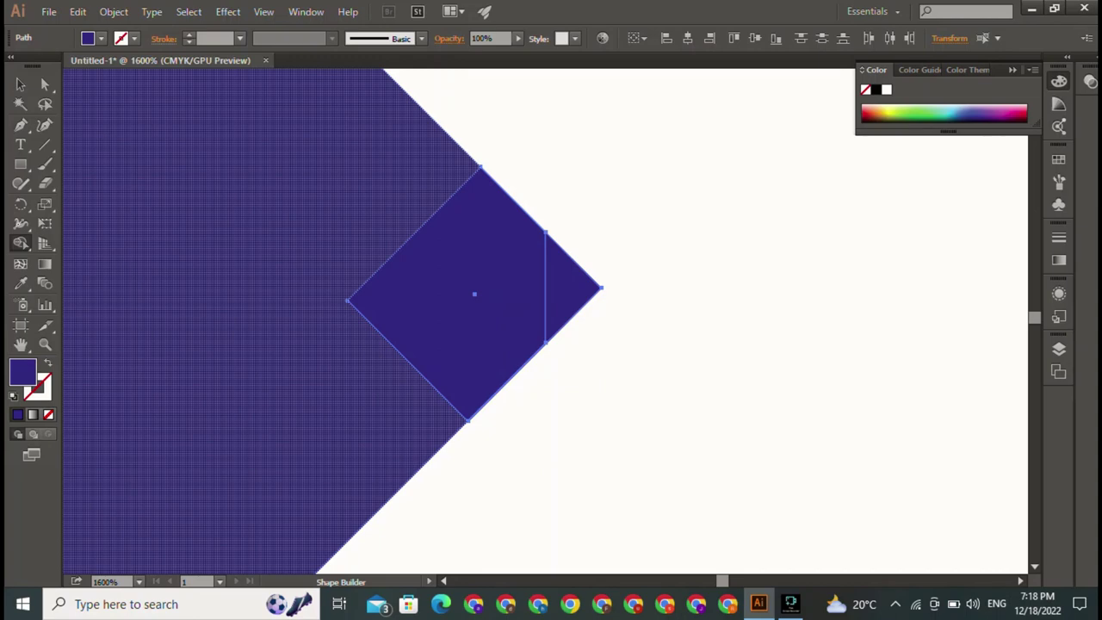
{"action": "left_click", "coordinate": [258, 327]}
{"action": "left_click_drag", "start_coordinate": [240, 174], "coordinate": [594, 285]}
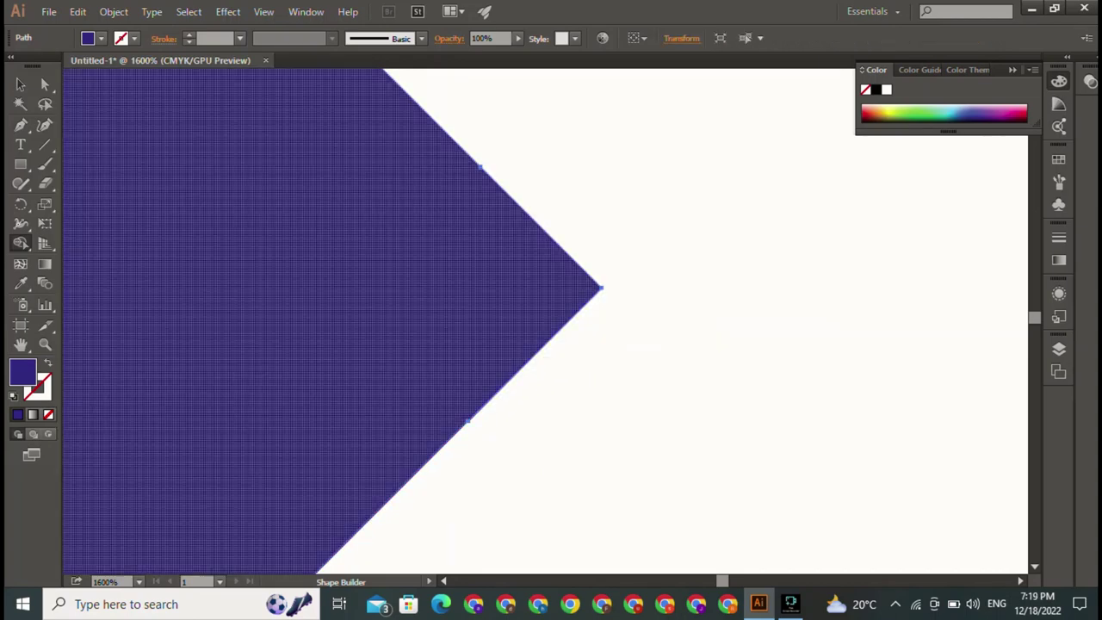
{"action": "left_click", "coordinate": [21, 84]}
{"action": "key", "text": "ctrl+shift+a"}
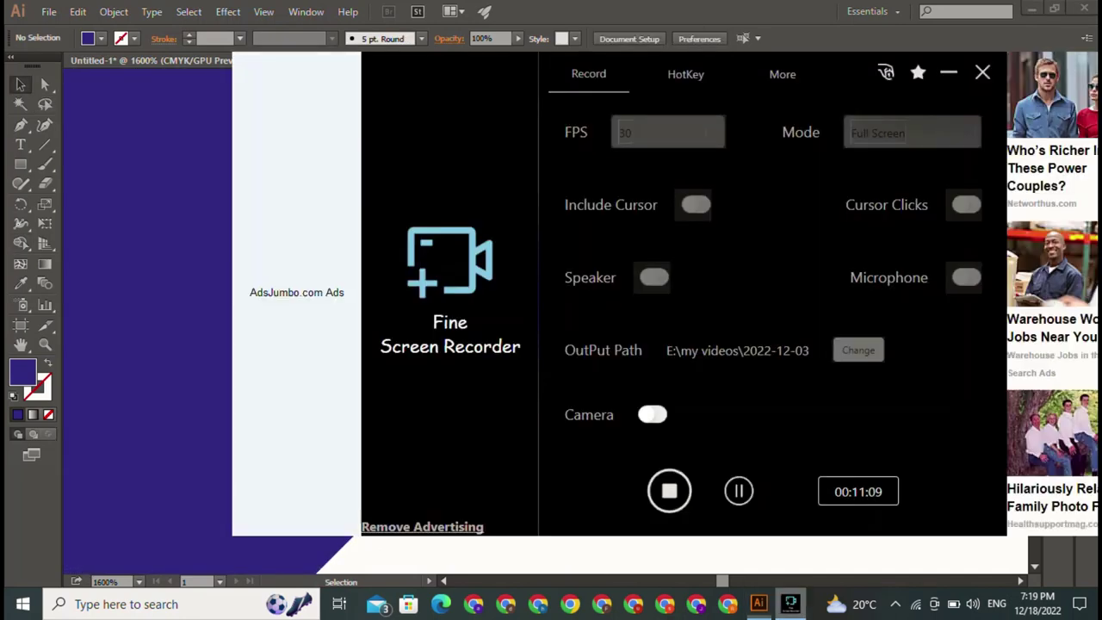
{"action": "left_click", "coordinate": [790, 603]}
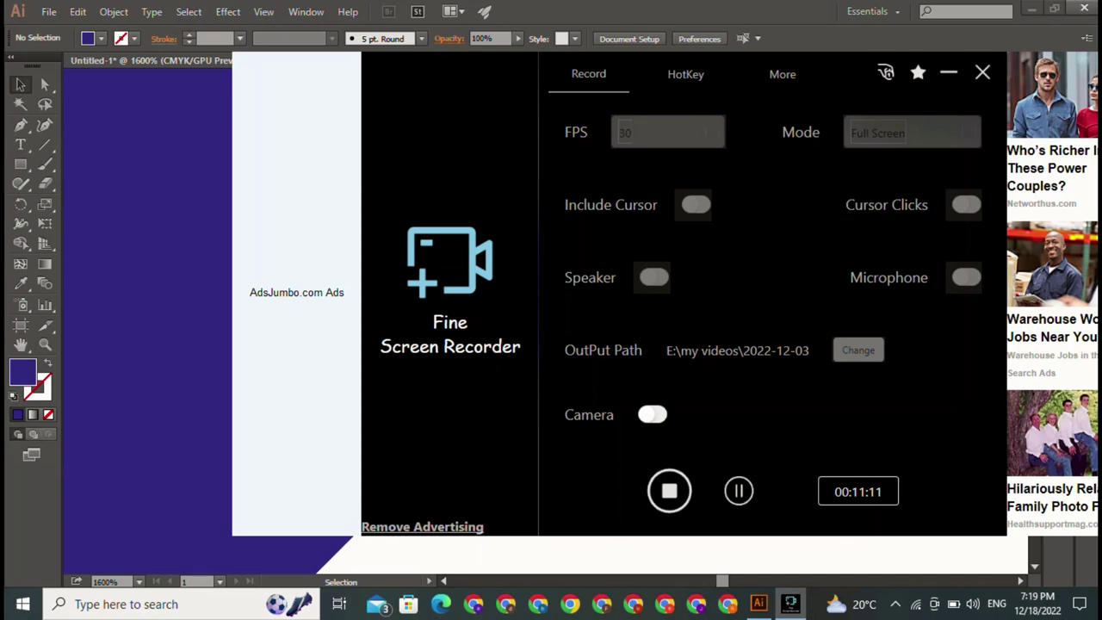
{"action": "left_click", "coordinate": [791, 604]}
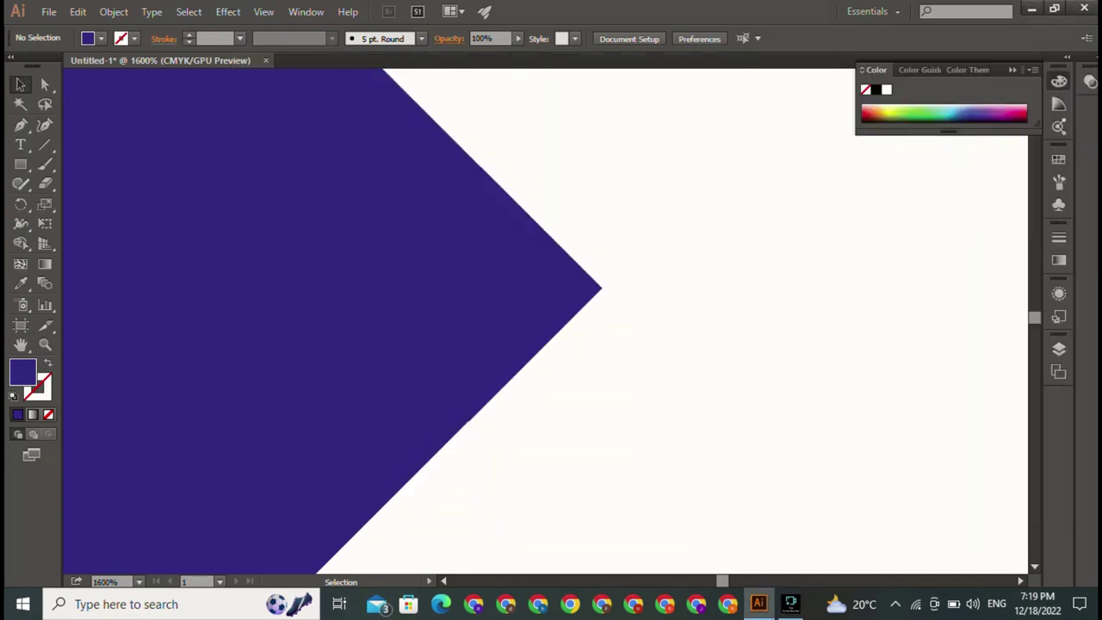
{"action": "key", "text": "ctrl+minus"}
{"action": "key", "text": "ctrl+minus"}
- Move the purple chevron toward the black chevron
{"action": "key", "text": "ctrl+minus"}
{"action": "key", "text": "ctrl+minus"}
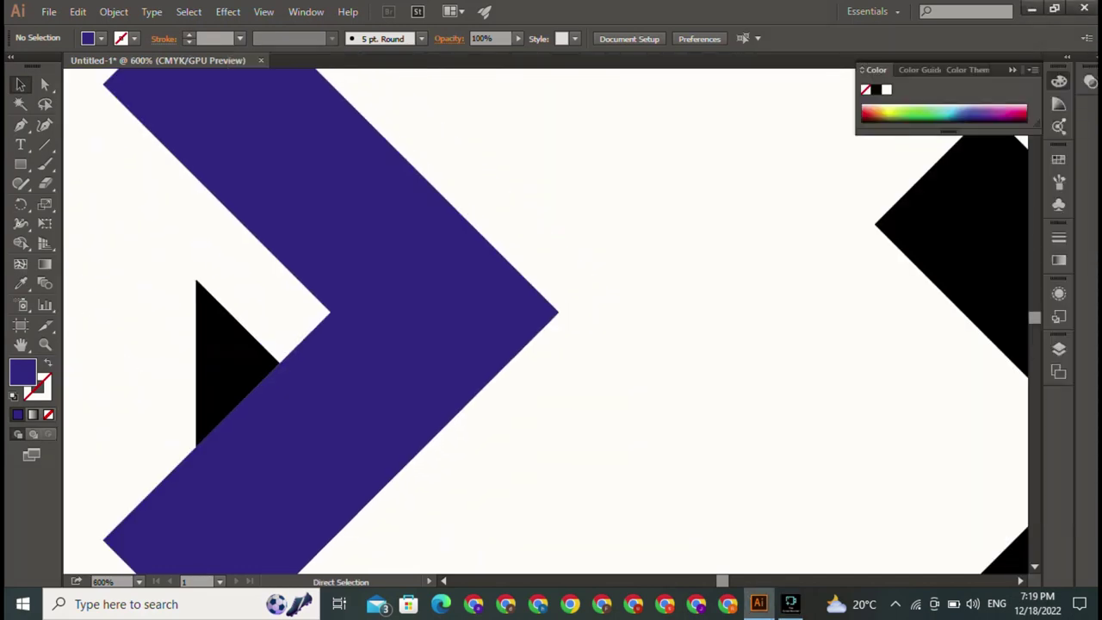
{"action": "key", "text": "ctrl+minus"}
{"action": "key", "text": "ctrl+minus"}
{"action": "key", "text": "ctrl+minus"}
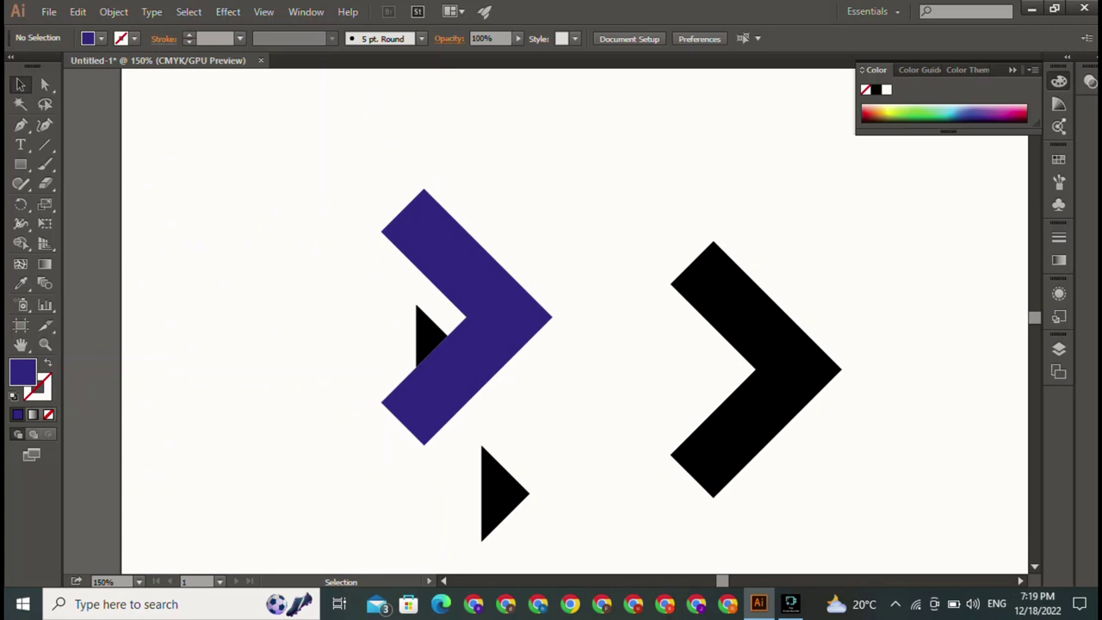
{"action": "left_click_drag", "start_coordinate": [482, 284], "coordinate": [649, 306]}
{"action": "key", "text": "ctrl+shift+a"}
- Place the black triangles against the black chevron's upper and lower inner ends
{"action": "left_click_drag", "start_coordinate": [495, 491], "coordinate": [648, 478]}
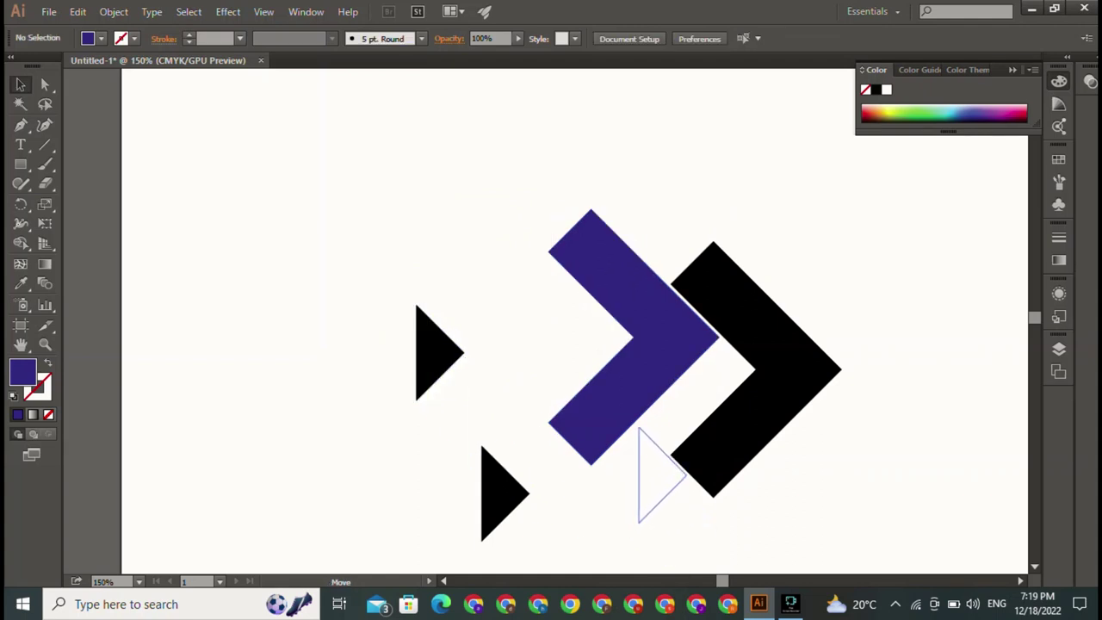
{"action": "left_click_drag", "start_coordinate": [648, 478], "coordinate": [653, 475]}
{"action": "mouse_move", "coordinate": [504, 493]}
{"action": "left_mouse_down"}
{"action": "mouse_move", "coordinate": [691, 212]}
{"action": "mouse_move", "coordinate": [692, 234]}
{"action": "left_mouse_up"}
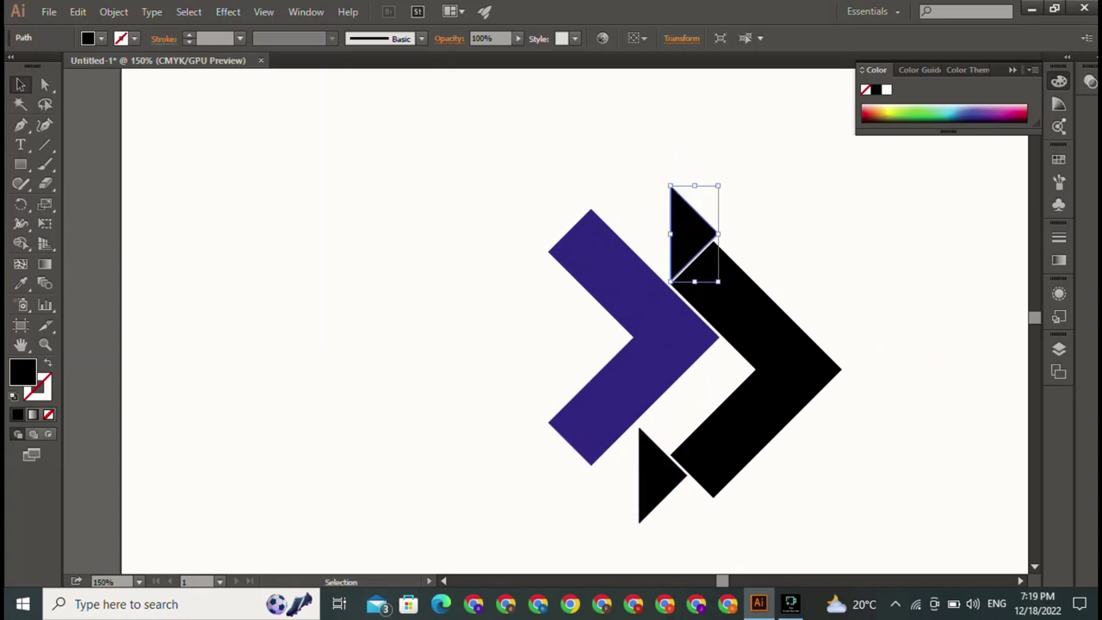
{"action": "key", "text": "ctrl+shift+a"}
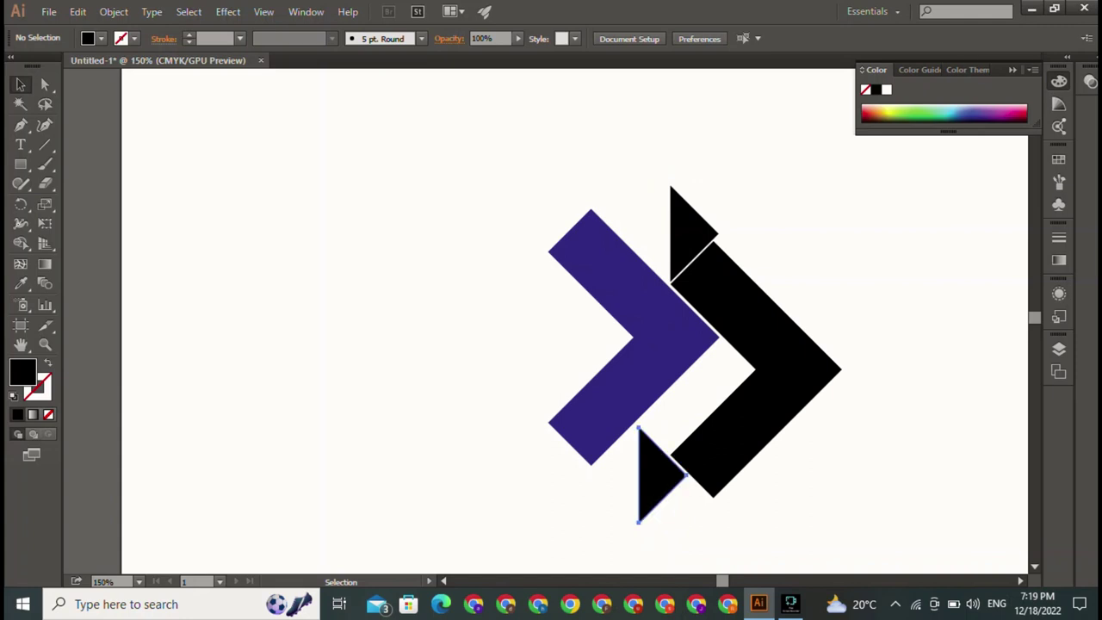
{"action": "left_click_drag", "start_coordinate": [655, 478], "coordinate": [684, 511]}
{"action": "key", "text": "ctrl+shift+a"}
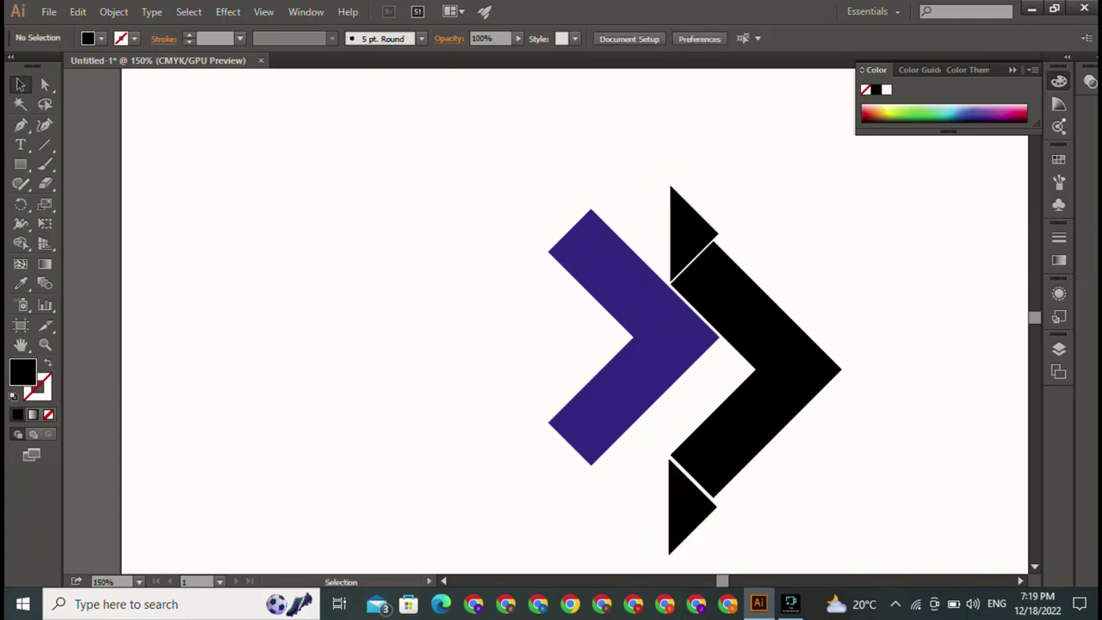
{"action": "left_click", "coordinate": [603, 258]}
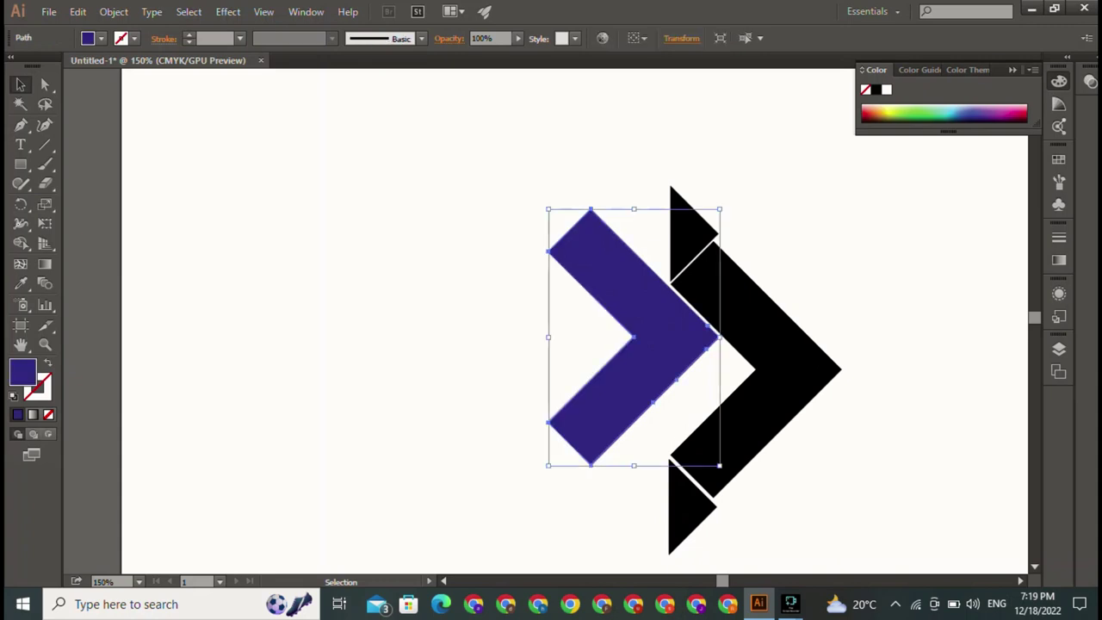
- Rotate the whole logo 90° so both chevrons point up
{"action": "key", "text": "ctrl+shift+a"}
{"action": "left_click_drag", "start_coordinate": [615, 112], "coordinate": [846, 332]}
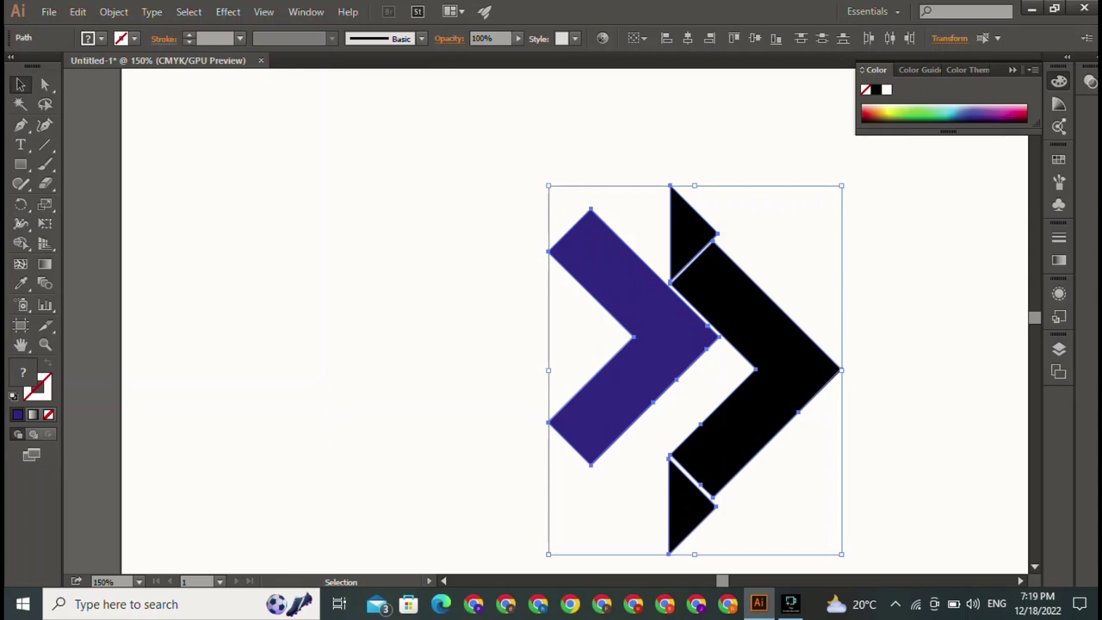
{"action": "left_click_drag", "start_coordinate": [848, 560], "coordinate": [505, 522]}
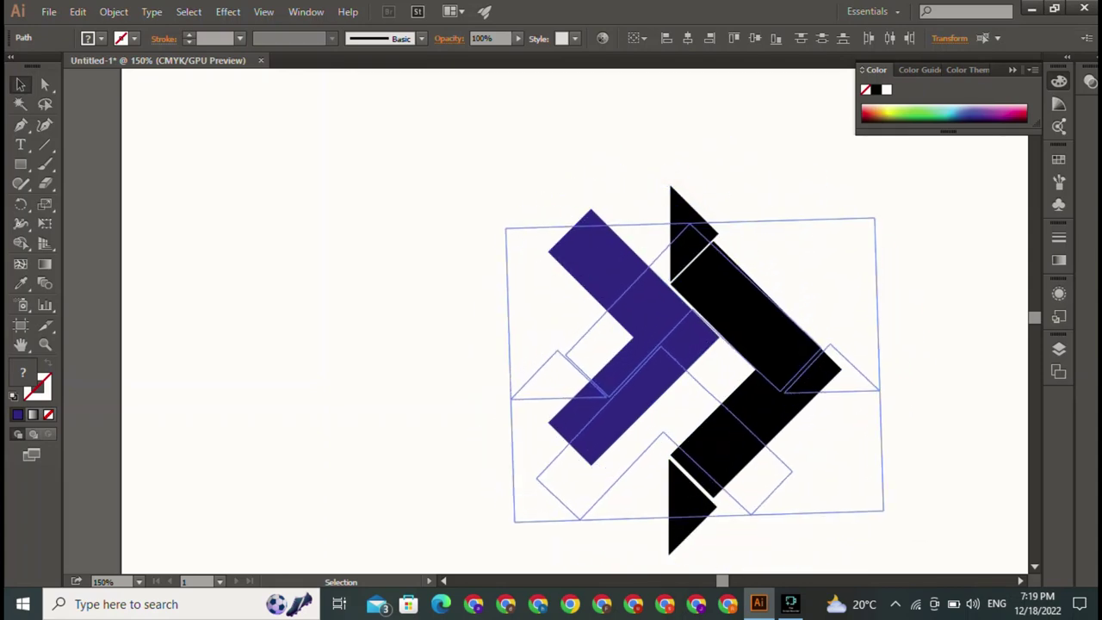
{"action": "left_click_drag", "start_coordinate": [505, 523], "coordinate": [505, 523]}
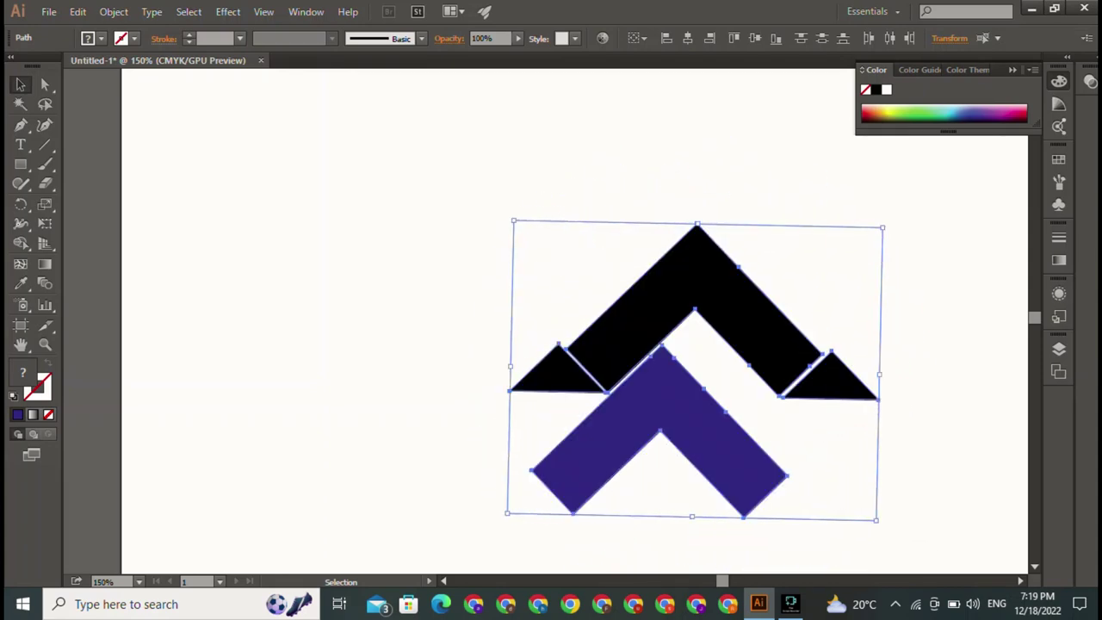
{"action": "left_click", "coordinate": [504, 523]}
- Move the black chevron up-left and overlap the purple chevron offset onto it
{"action": "left_click_drag", "start_coordinate": [520, 244], "coordinate": [456, 220]}
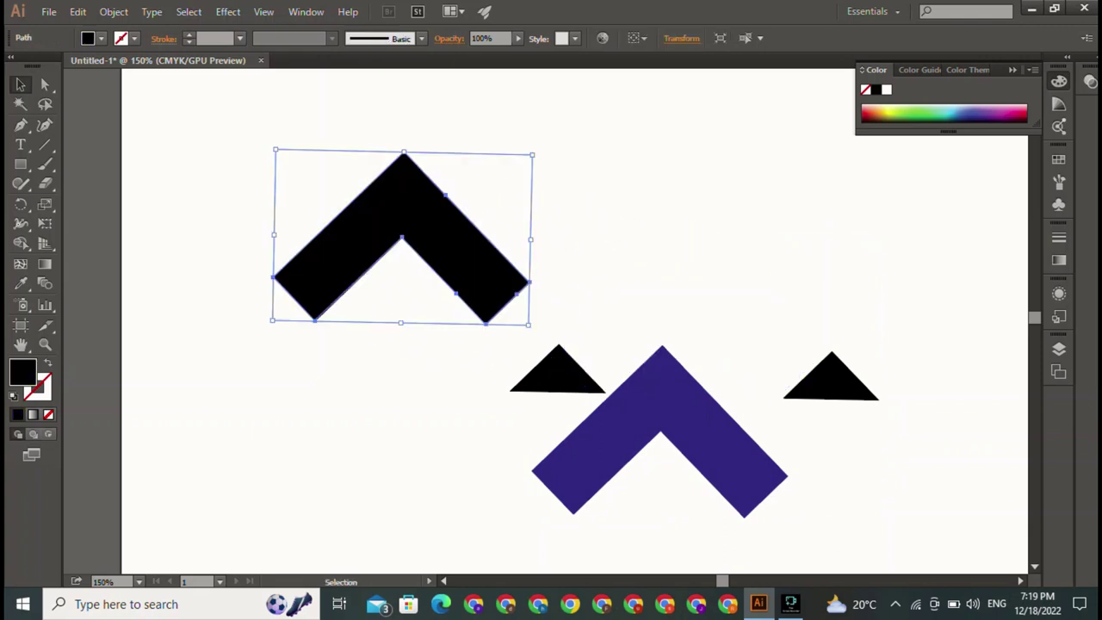
{"action": "left_click", "coordinate": [603, 215]}
{"action": "mouse_move", "coordinate": [706, 414]}
{"action": "left_mouse_down"}
{"action": "mouse_move", "coordinate": [409, 279]}
{"action": "mouse_move", "coordinate": [411, 264]}
{"action": "left_mouse_up"}
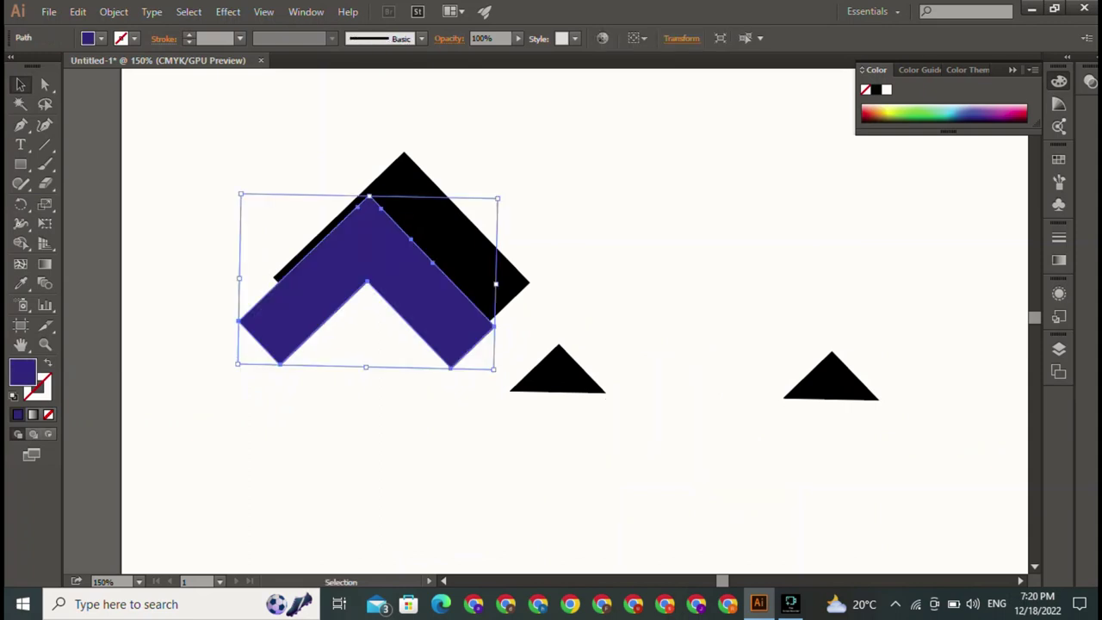
{"action": "key", "text": "ctrl+shift+a"}
- Move the left black triangle into the chevrons' apex and bring it to front
{"action": "mouse_move", "coordinate": [558, 375]}
{"action": "left_mouse_down"}
{"action": "mouse_move", "coordinate": [401, 190]}
{"action": "mouse_move", "coordinate": [367, 328]}
{"action": "mouse_move", "coordinate": [367, 233]}
{"action": "left_mouse_up"}
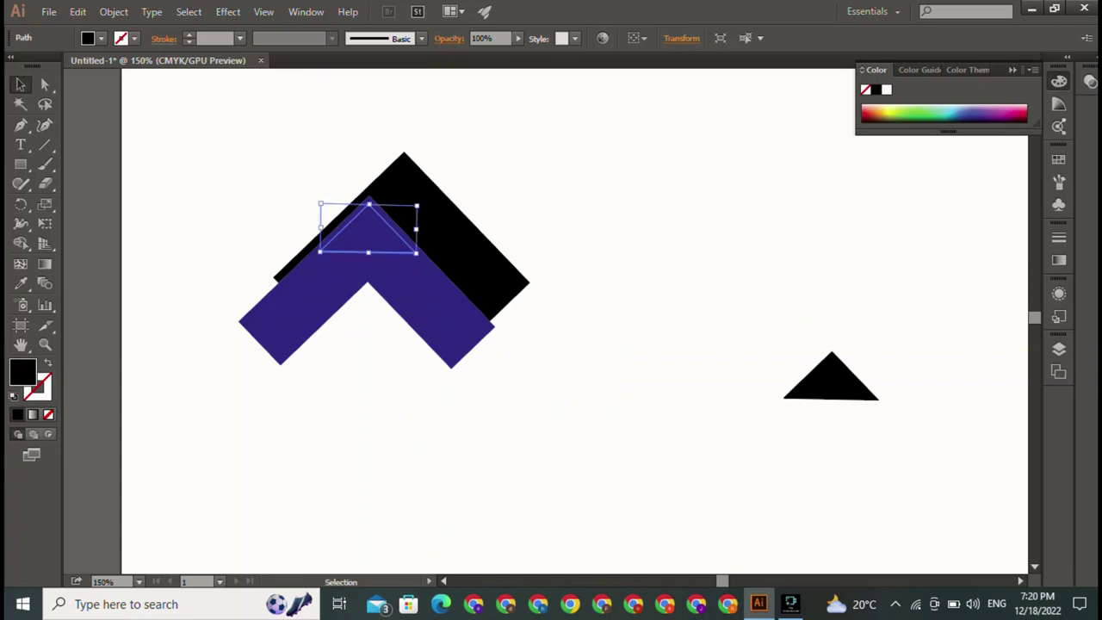
{"action": "key", "text": "ctrl+shift+bracketright"}
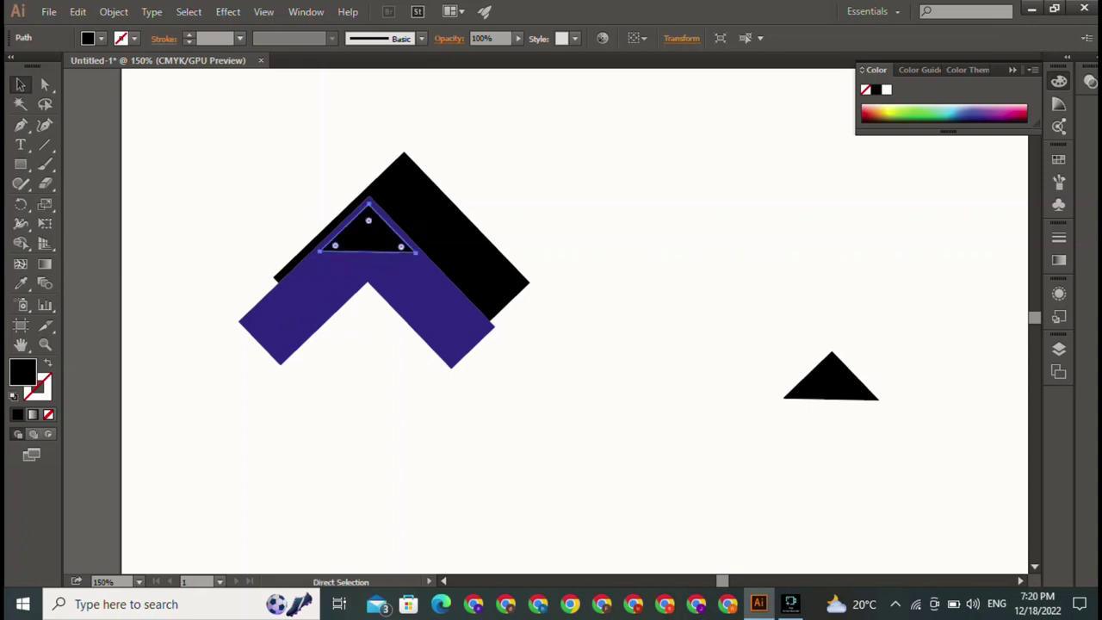
{"action": "key", "text": "ctrl+shift+a"}
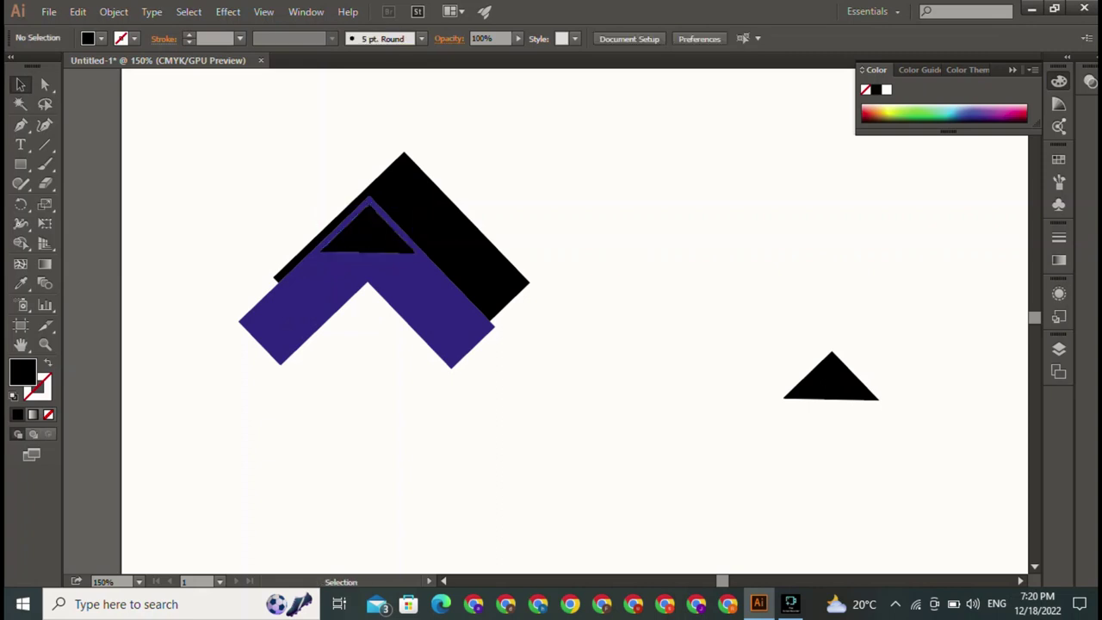
{"action": "key", "text": "ctrl+z"}
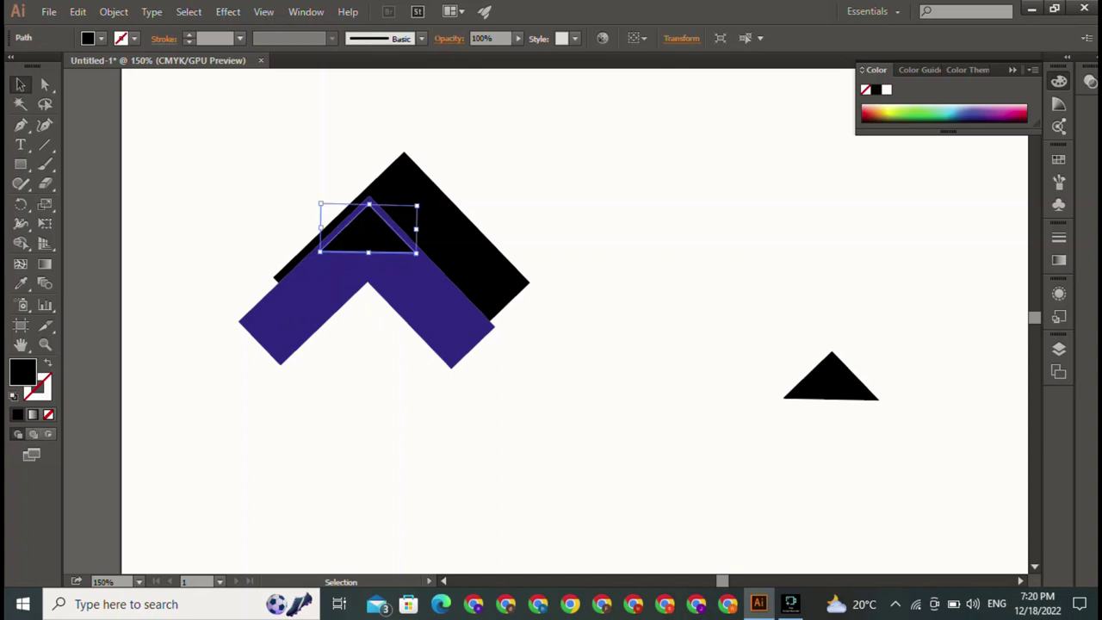
{"action": "key", "text": "ctrl+shift+a"}
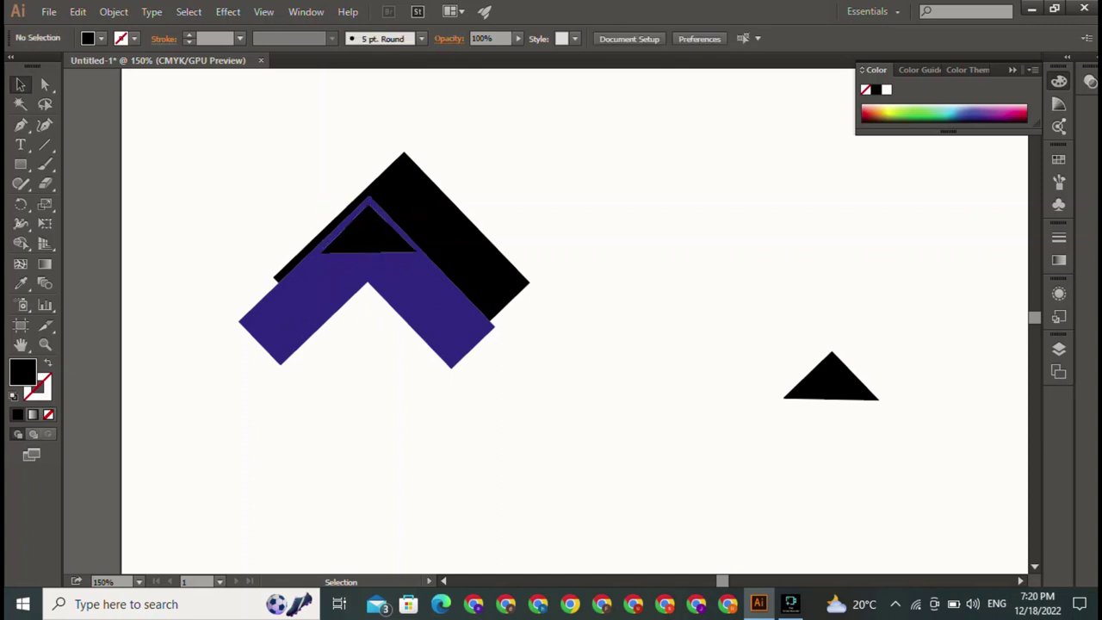
{"action": "key", "text": "ctrl+z"}
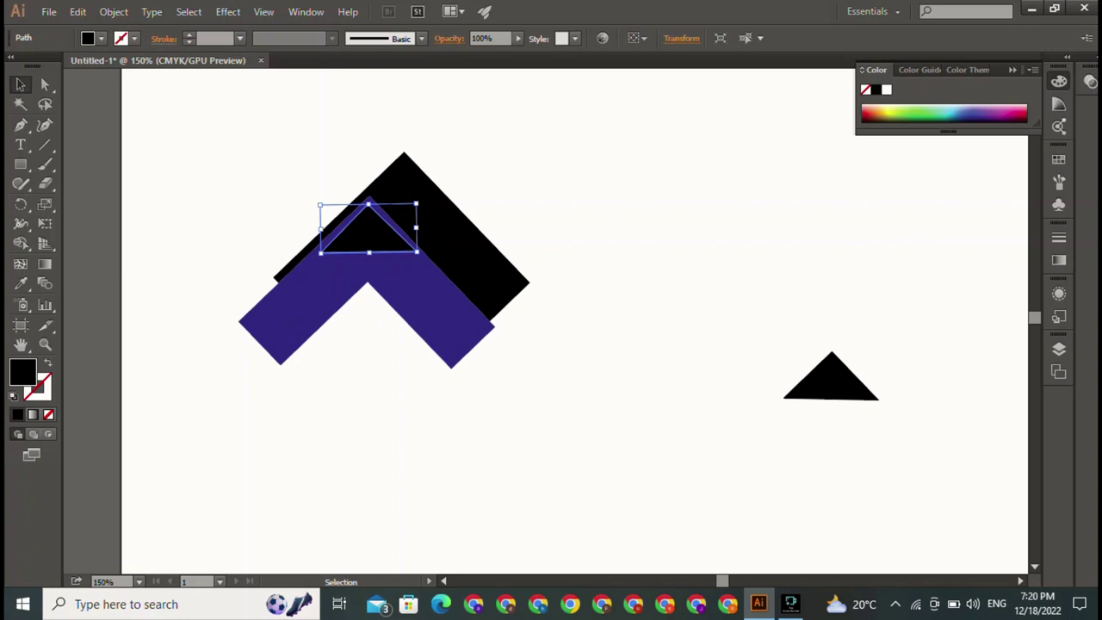
- Tilt and reposition the small triangle inside the chevron apex
{"action": "left_click_drag", "start_coordinate": [417, 204], "coordinate": [419, 205]}
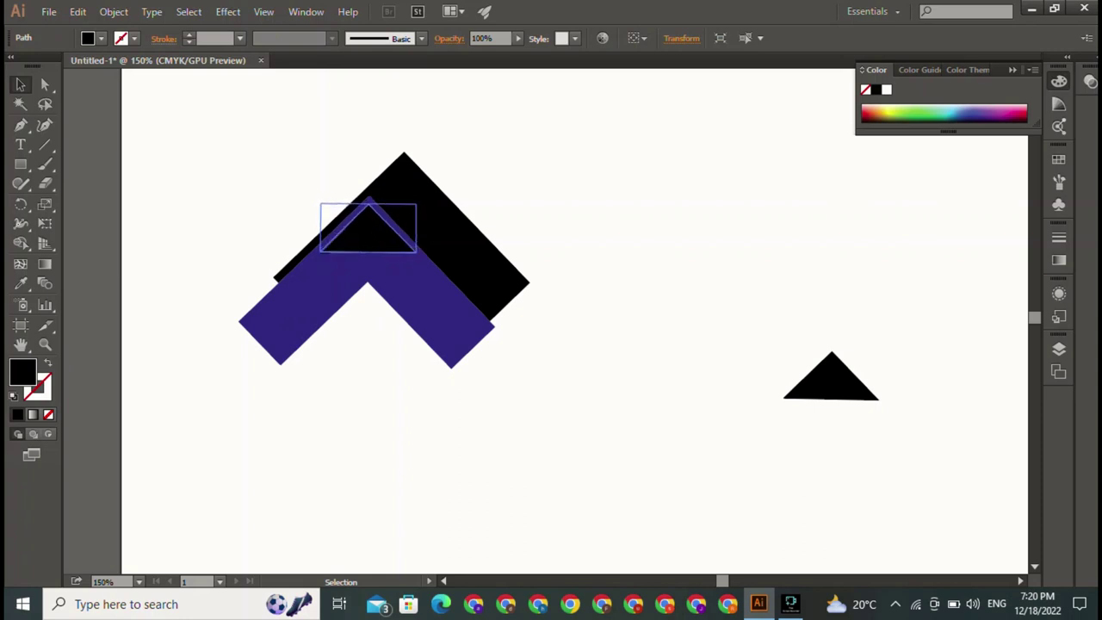
{"action": "mouse_move", "coordinate": [419, 205]}
{"action": "left_mouse_down"}
{"action": "mouse_move", "coordinate": [572, 264]}
{"action": "mouse_move", "coordinate": [720, 284]}
{"action": "left_mouse_up"}
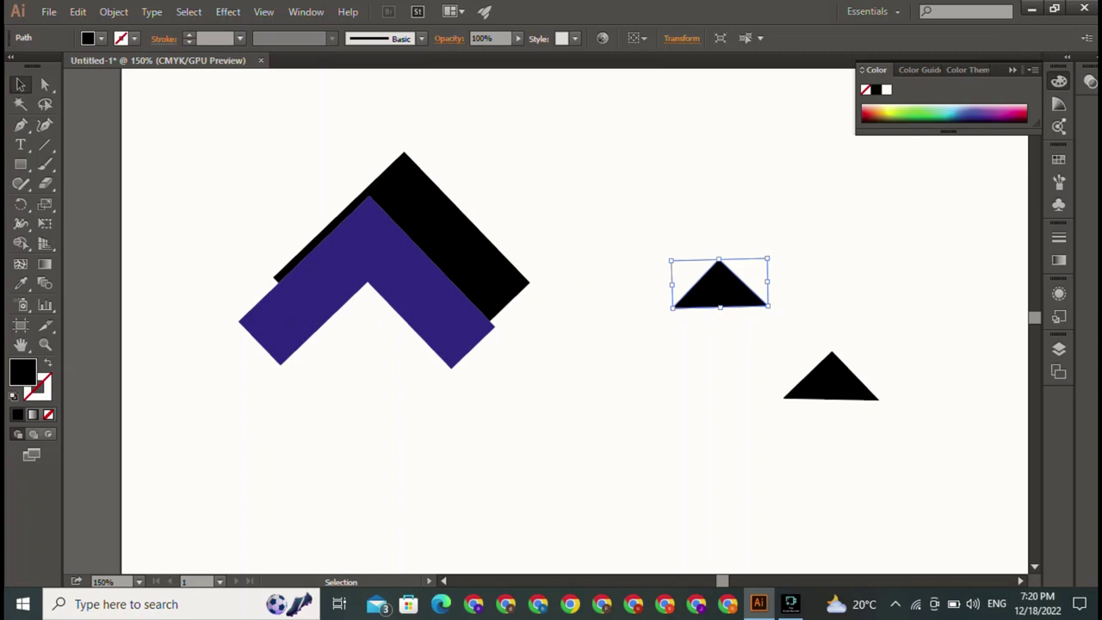
{"action": "mouse_move", "coordinate": [720, 284]}
{"action": "left_mouse_down"}
{"action": "mouse_move", "coordinate": [730, 336]}
{"action": "mouse_move", "coordinate": [619, 319]}
{"action": "mouse_move", "coordinate": [626, 254]}
{"action": "mouse_move", "coordinate": [374, 232]}
{"action": "left_mouse_up"}
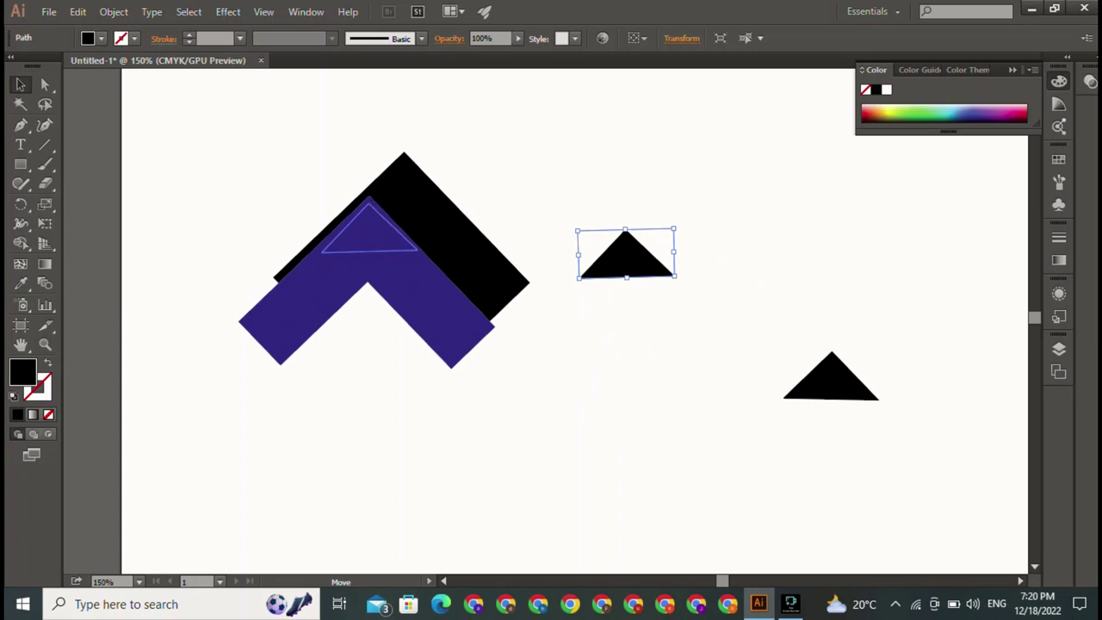
{"action": "left_click_drag", "start_coordinate": [375, 232], "coordinate": [368, 233]}
{"action": "key", "text": "ctrl+shift+a"}
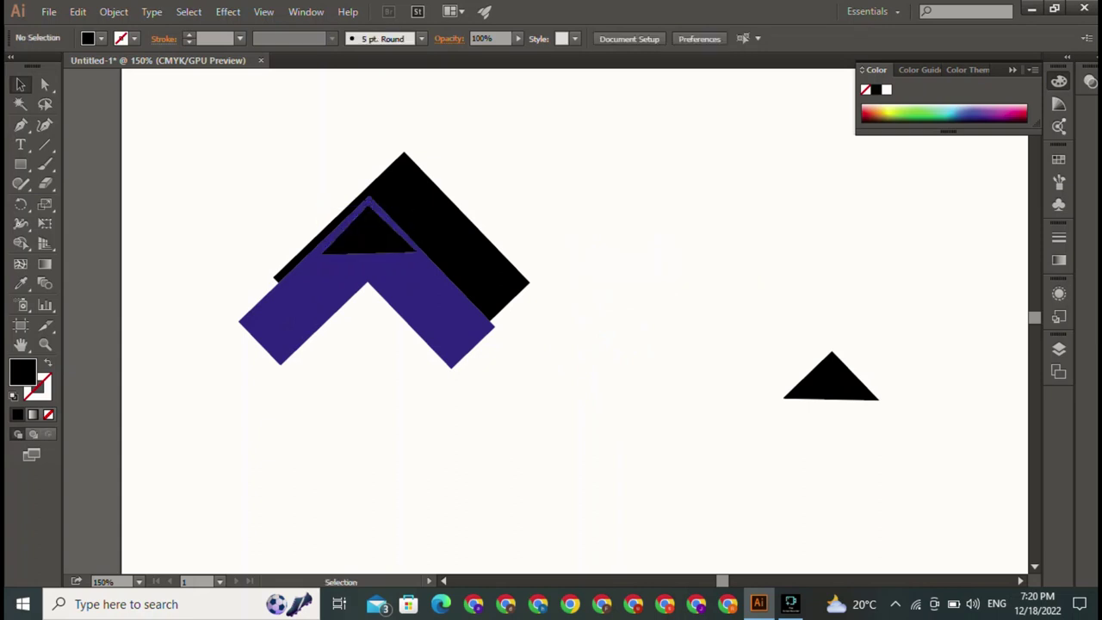
{"action": "left_click", "coordinate": [379, 297]}
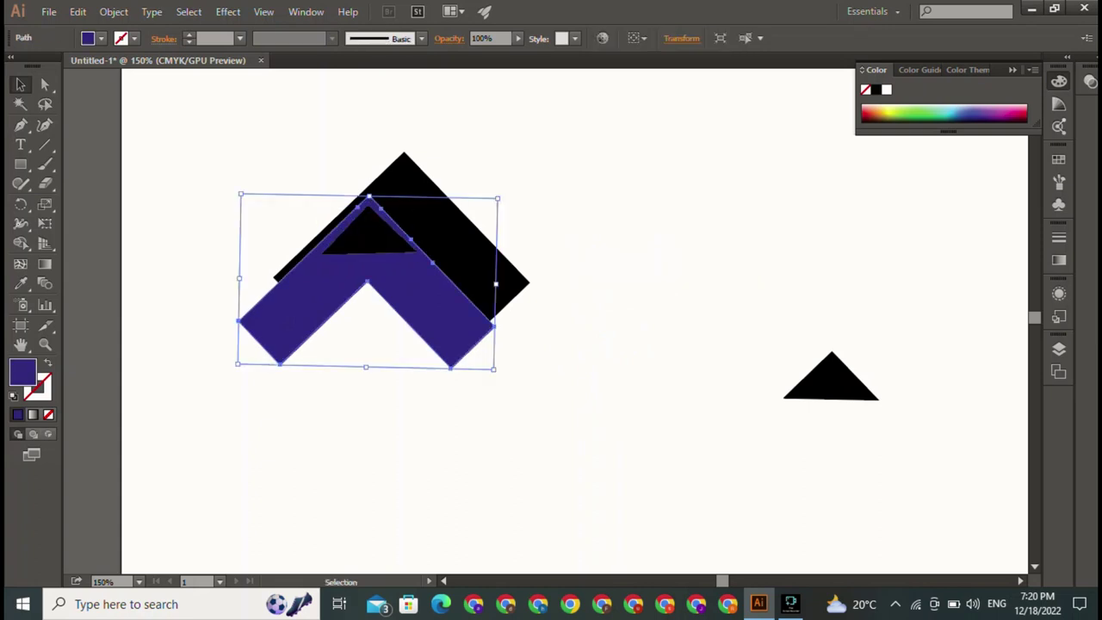
{"action": "key", "text": "ctrl+shift+a"}
- Move the triangle out to the right of the chevrons and level its rotation
{"action": "mouse_move", "coordinate": [371, 231]}
{"action": "left_mouse_down"}
{"action": "mouse_move", "coordinate": [626, 256]}
{"action": "mouse_move", "coordinate": [719, 287]}
{"action": "left_mouse_up"}
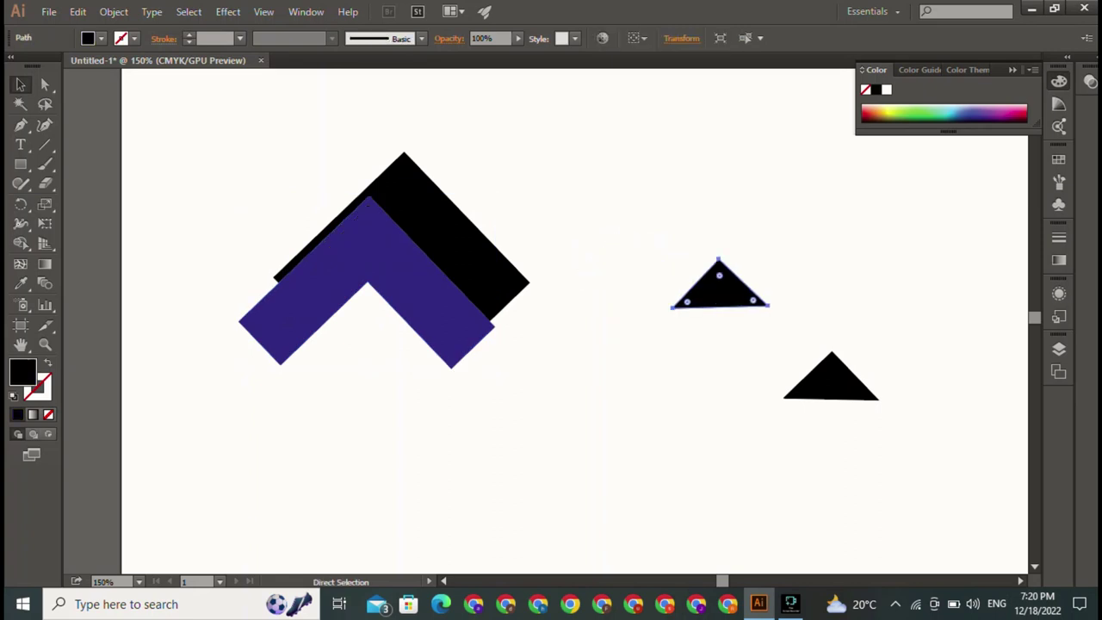
{"action": "key", "text": "a"}
{"action": "key", "text": "v"}
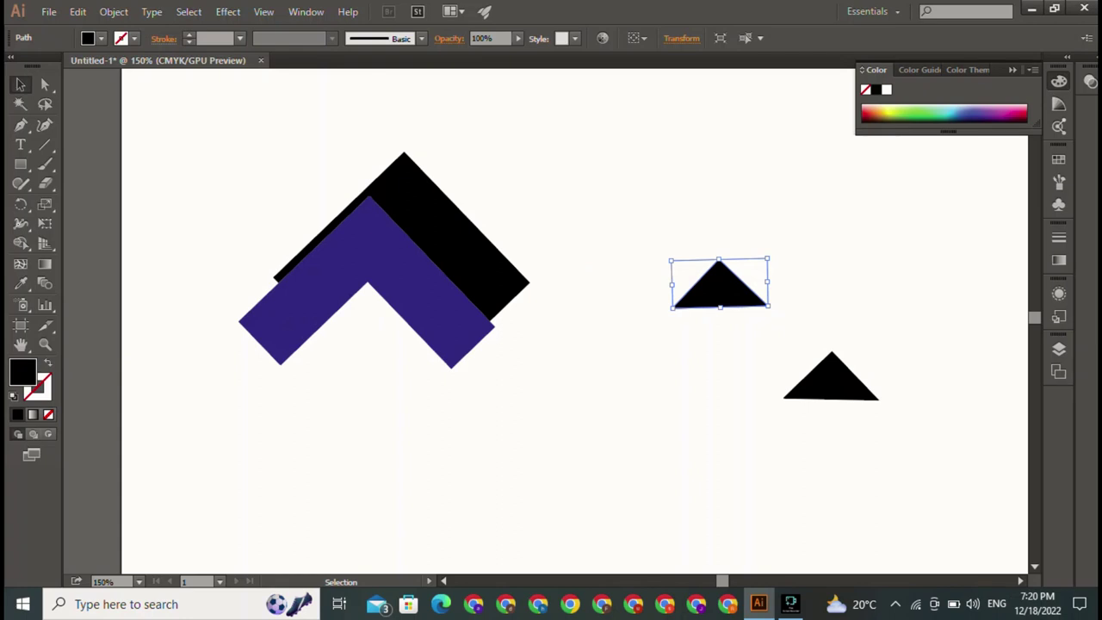
{"action": "key", "text": "ctrl+shift+a"}
{"action": "key", "text": "ctrl+z"}
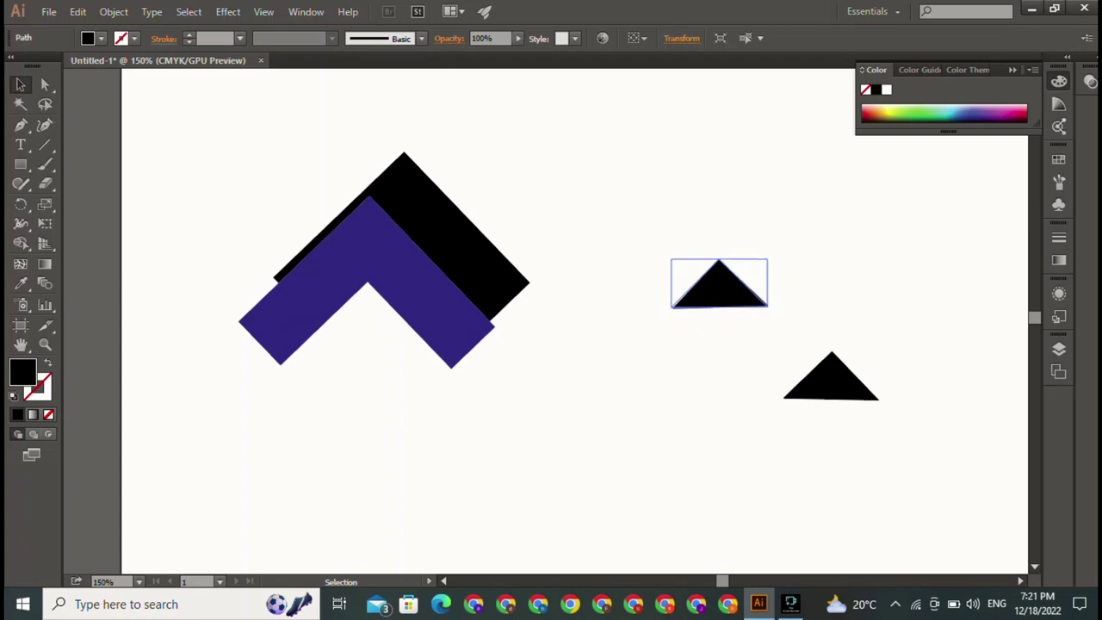
{"action": "scroll", "coordinate": [560, 318], "scroll_direction": "right", "scroll_amount": 1}
{"action": "scroll", "coordinate": [560, 318], "scroll_direction": "right", "scroll_amount": 1}
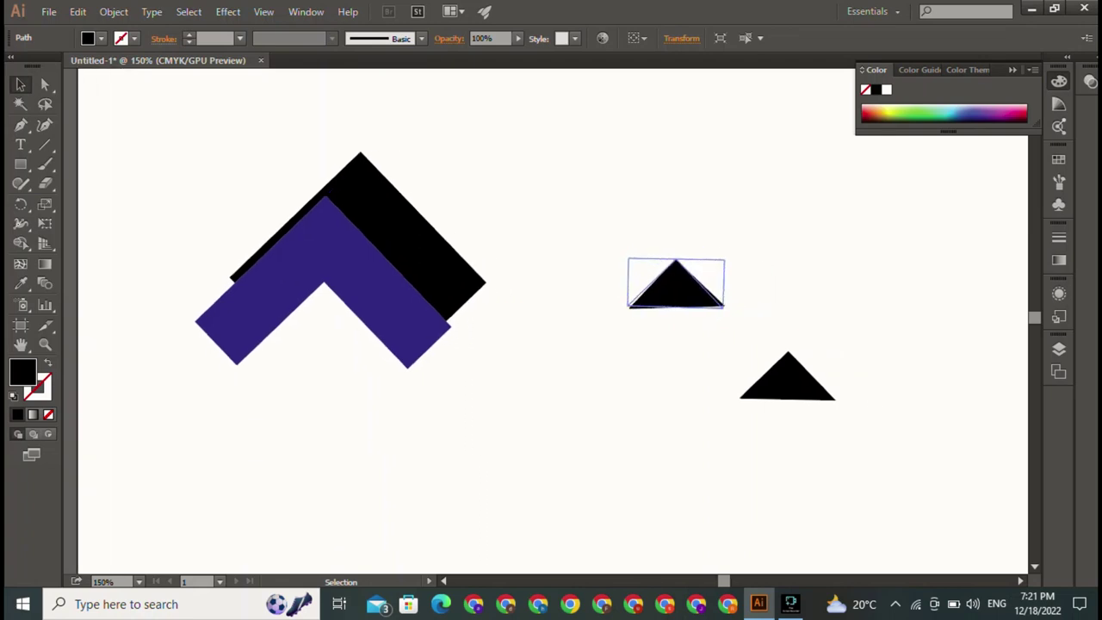
{"action": "left_click_drag", "start_coordinate": [725, 308], "coordinate": [726, 308]}
{"action": "left_click_drag", "start_coordinate": [725, 308], "coordinate": [724, 307]}
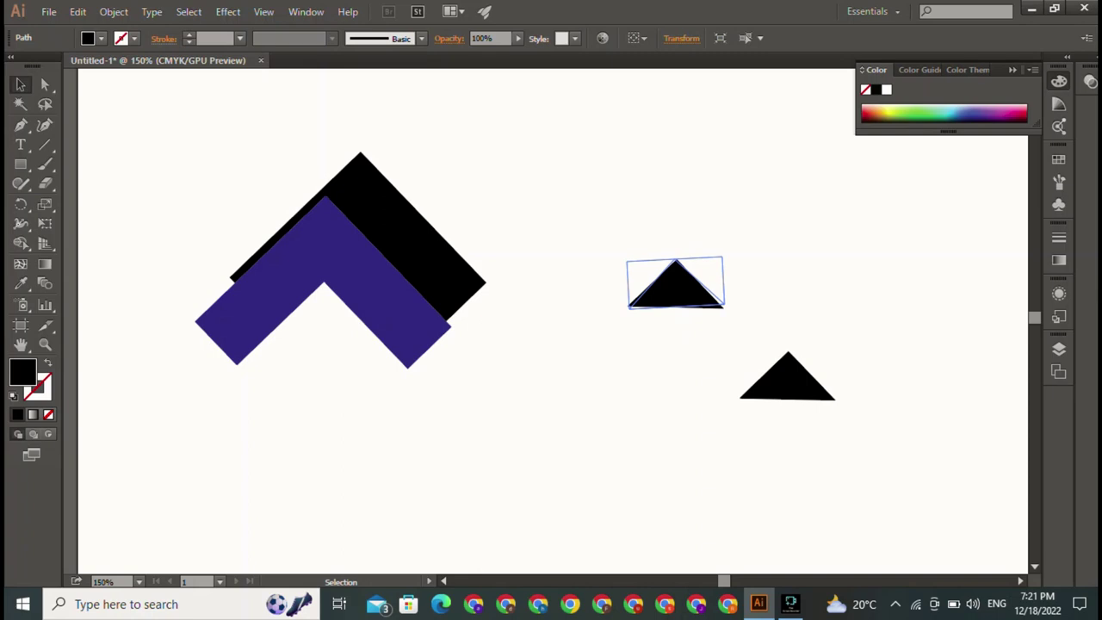
{"action": "key", "text": "ctrl+shift+a"}
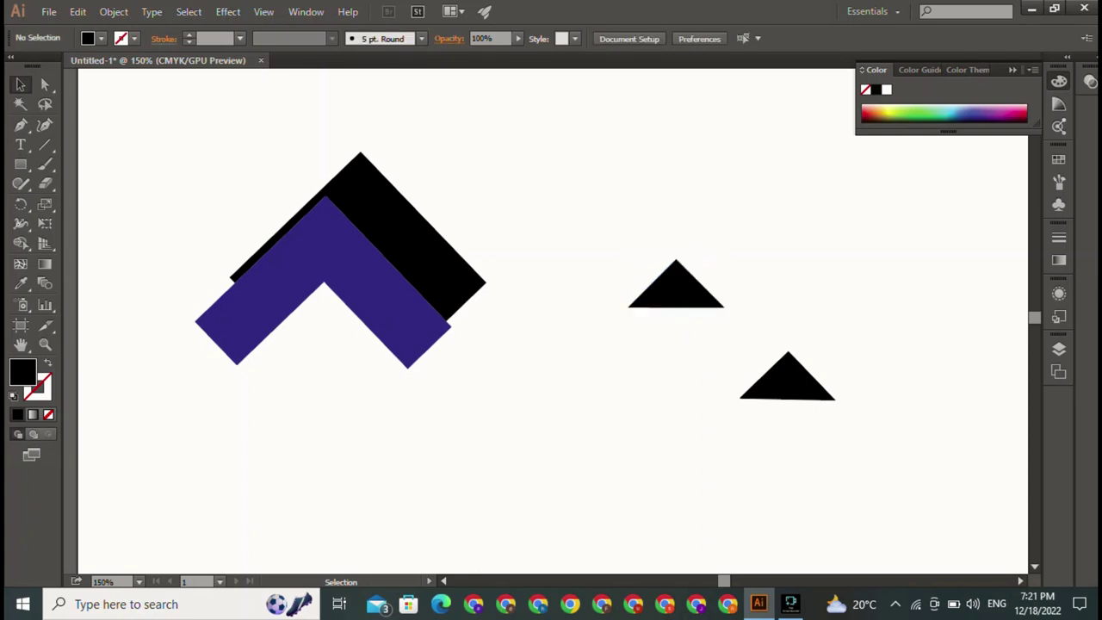
- Place the upper black triangle onto the purple chevron's apex
{"action": "left_click", "coordinate": [677, 280]}
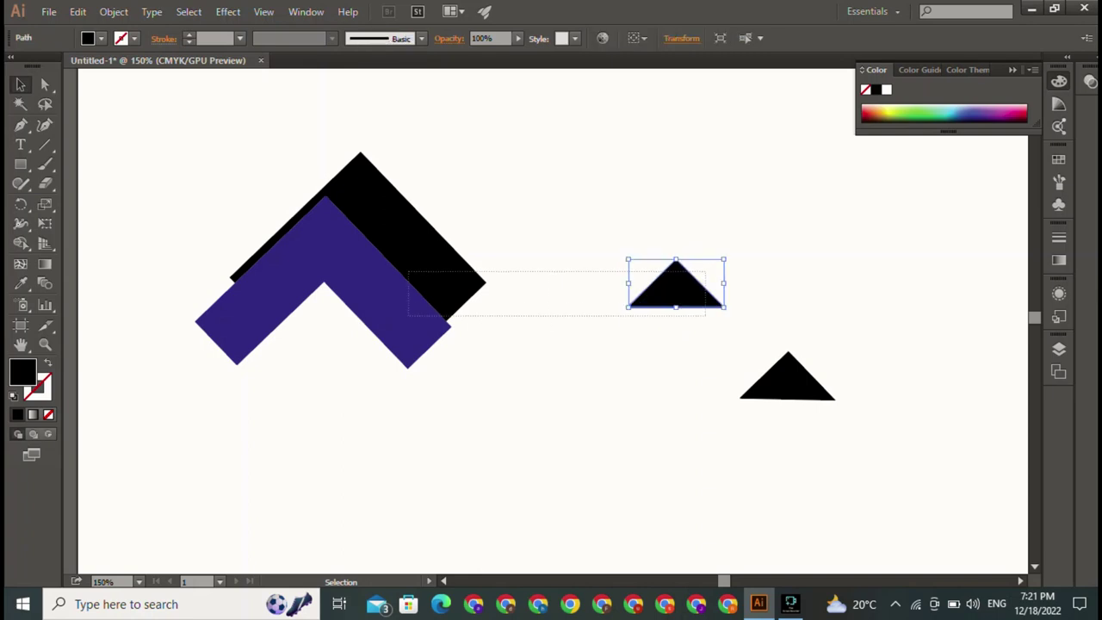
{"action": "left_click_drag", "start_coordinate": [727, 317], "coordinate": [319, 250]}
{"action": "key", "text": "ctrl+shift+a"}
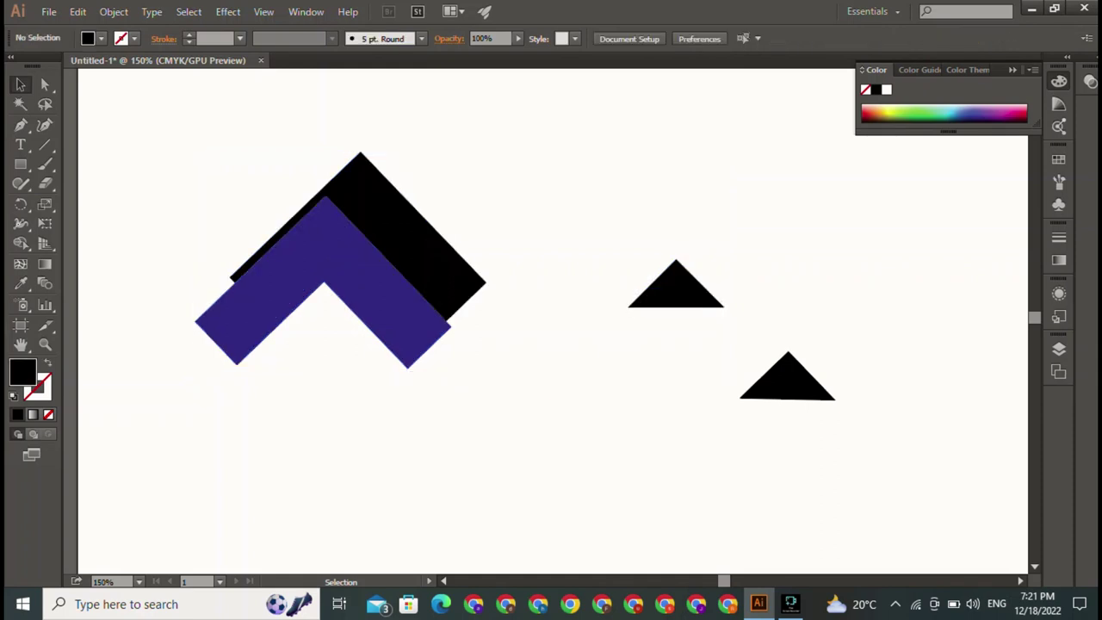
{"action": "left_click_drag", "start_coordinate": [676, 288], "coordinate": [343, 259]}
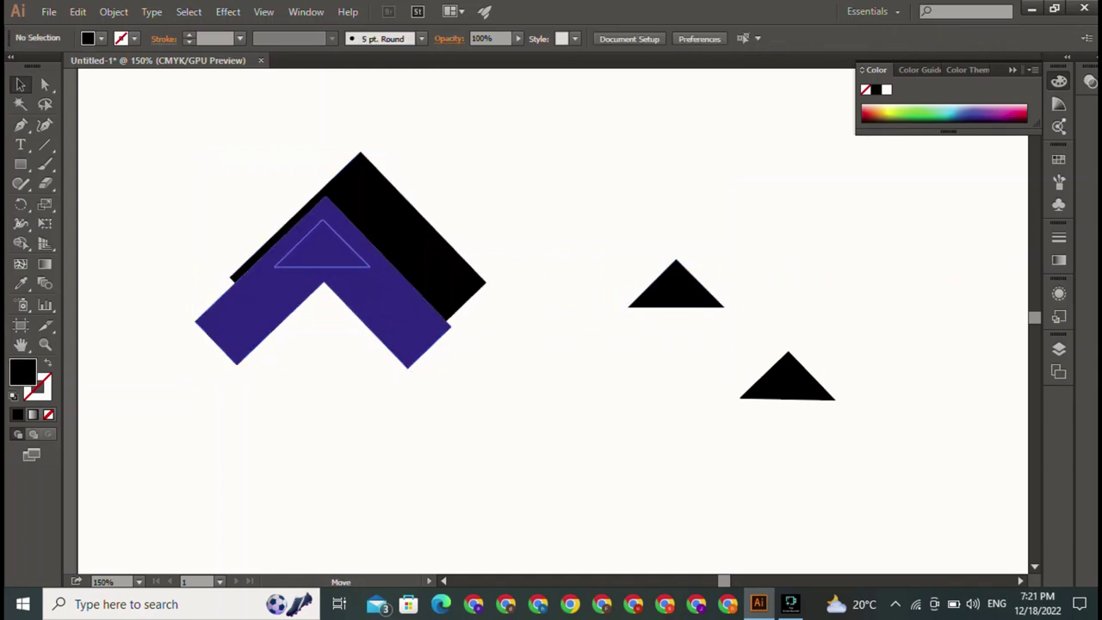
{"action": "left_click_drag", "start_coordinate": [342, 258], "coordinate": [326, 232]}
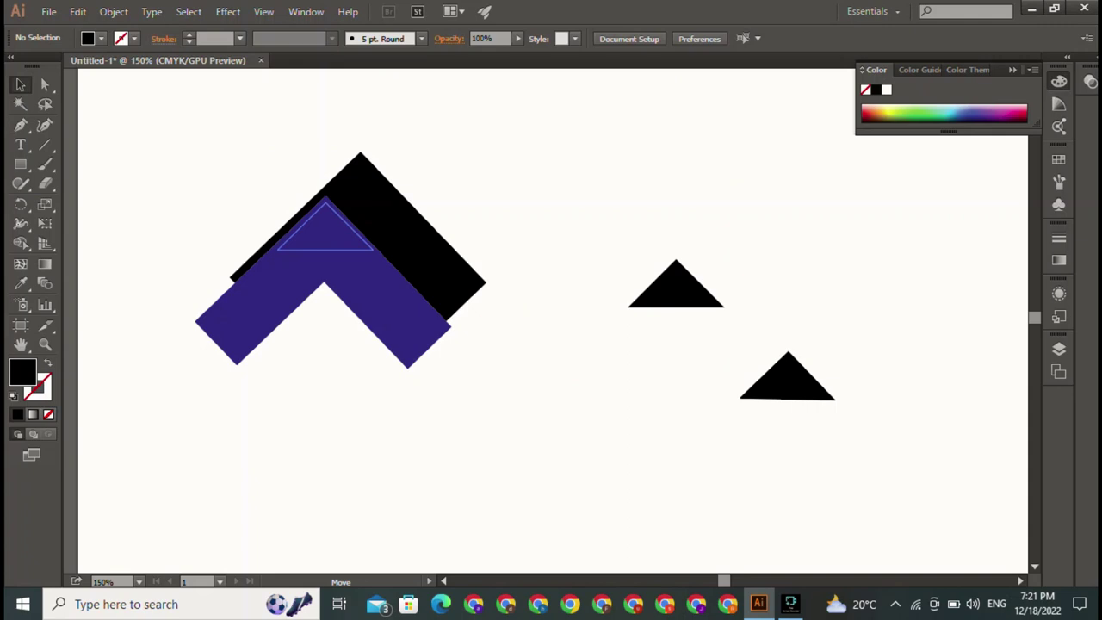
{"action": "left_click_drag", "start_coordinate": [325, 232], "coordinate": [326, 232]}
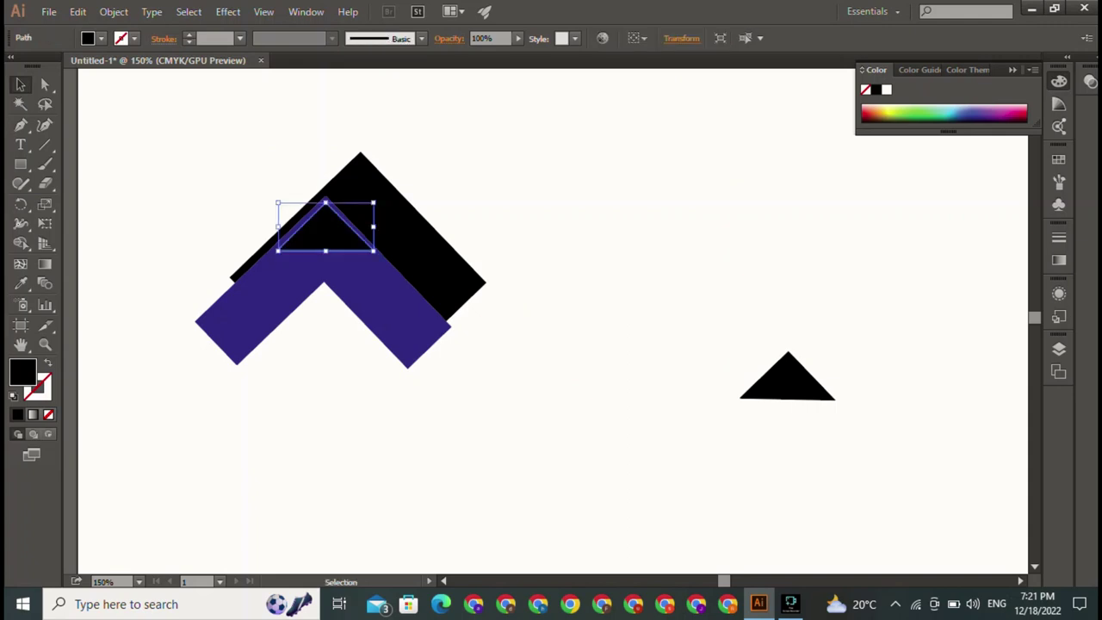
{"action": "key", "text": "ctrl+shift+a"}
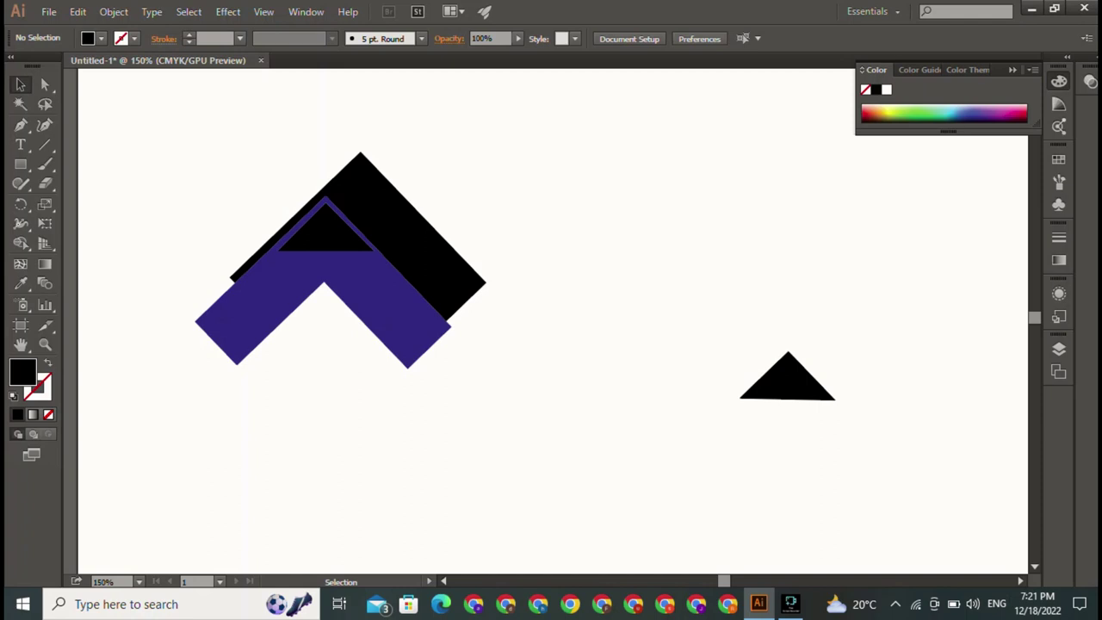
- Move the right triangle to the black chevron's peak and fill it white
{"action": "scroll", "coordinate": [552, 319], "scroll_direction": "left", "scroll_amount": 3}
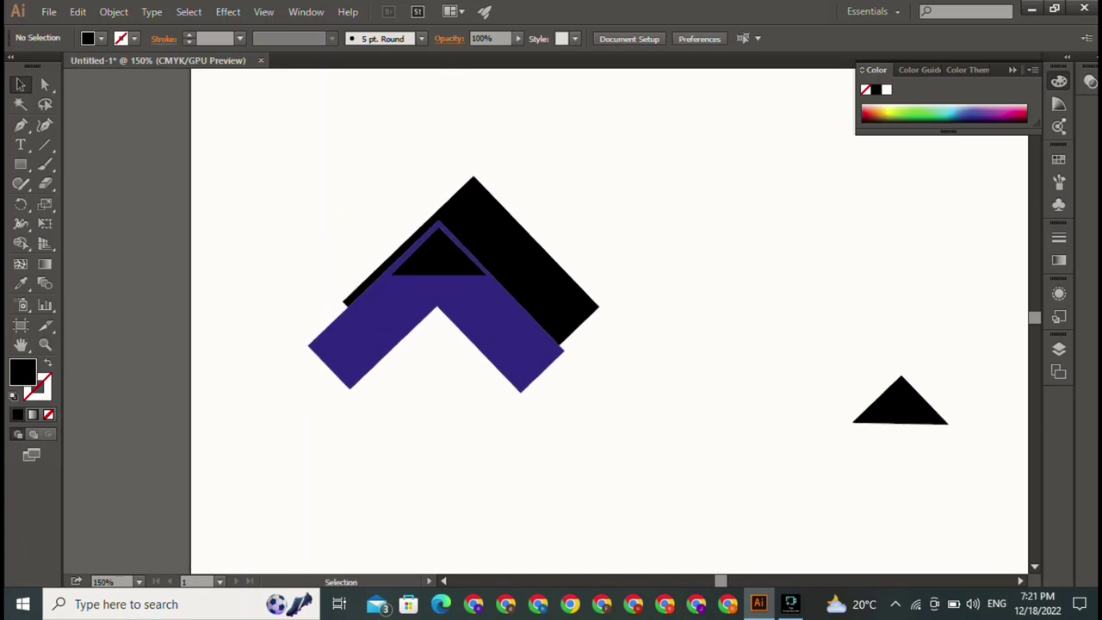
{"action": "mouse_move", "coordinate": [901, 400]}
{"action": "left_mouse_down"}
{"action": "mouse_move", "coordinate": [462, 192]}
{"action": "mouse_move", "coordinate": [468, 208]}
{"action": "left_mouse_up"}
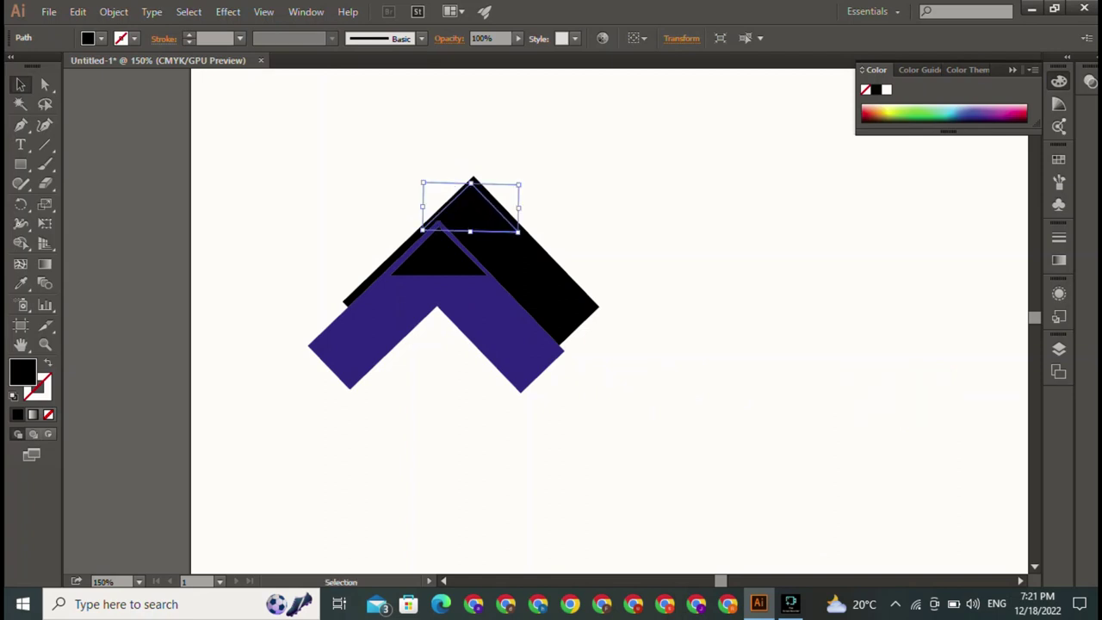
{"action": "key", "text": "ctrl+shift+a"}
{"action": "key", "text": "ctrl+z"}
{"action": "key", "text": "ctrl+z"}
{"action": "key", "text": "ctrl+shift+a"}
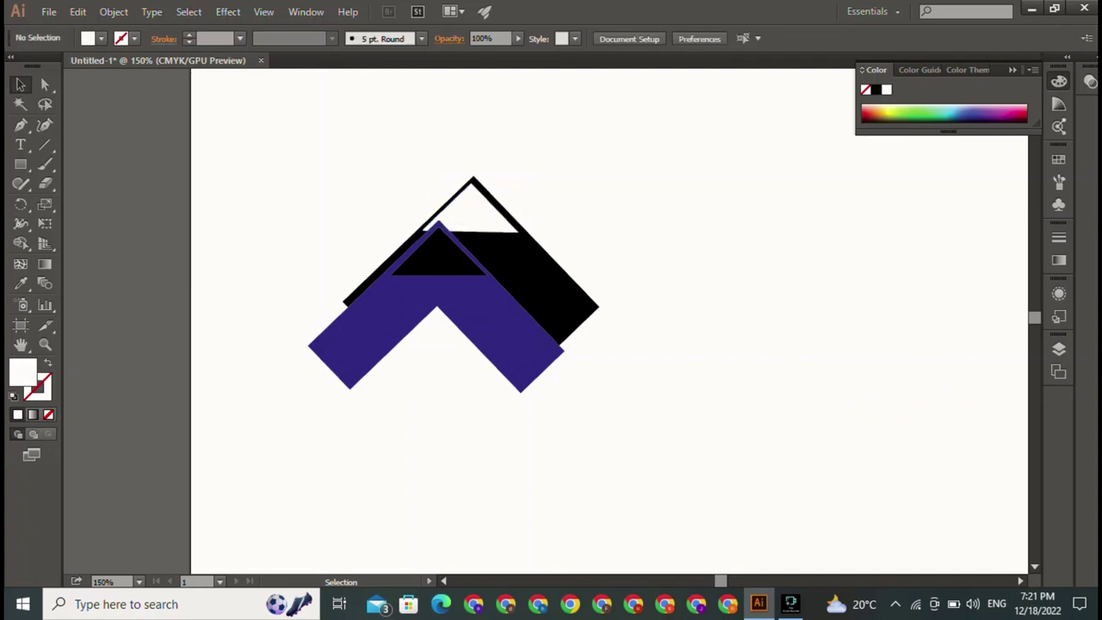
- Move the purple chevron and its inner triangle onto the black chevron
{"action": "left_click", "coordinate": [472, 342]}
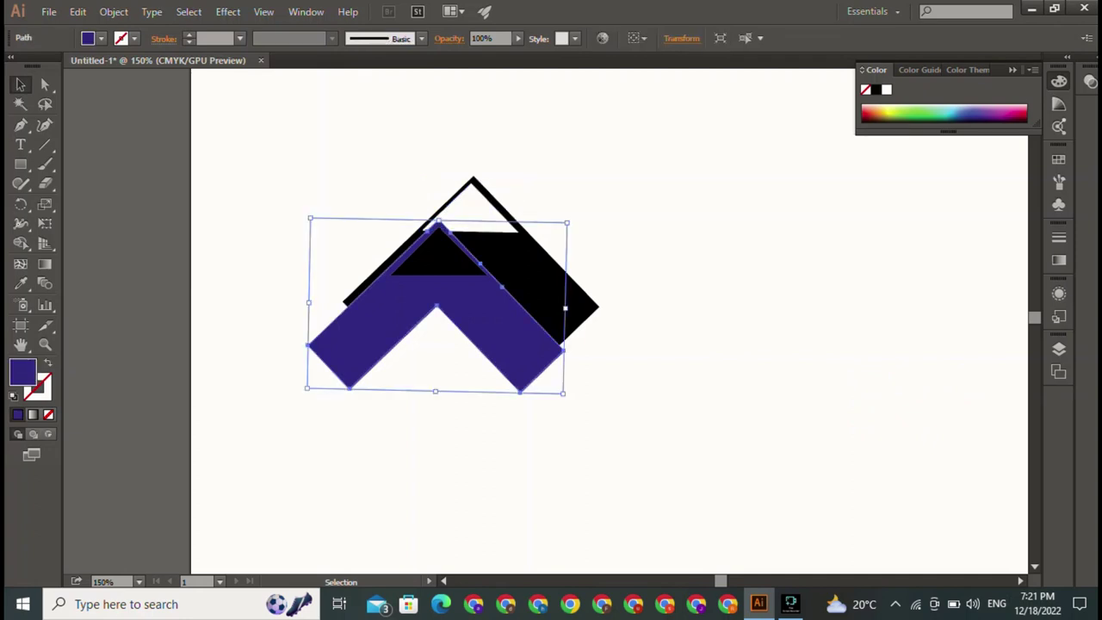
{"action": "left_click", "coordinate": [439, 258], "text": "shift"}
{"action": "mouse_move", "coordinate": [439, 259]}
{"action": "left_mouse_down"}
{"action": "mouse_move", "coordinate": [487, 251]}
{"action": "mouse_move", "coordinate": [473, 230]}
{"action": "left_mouse_up"}
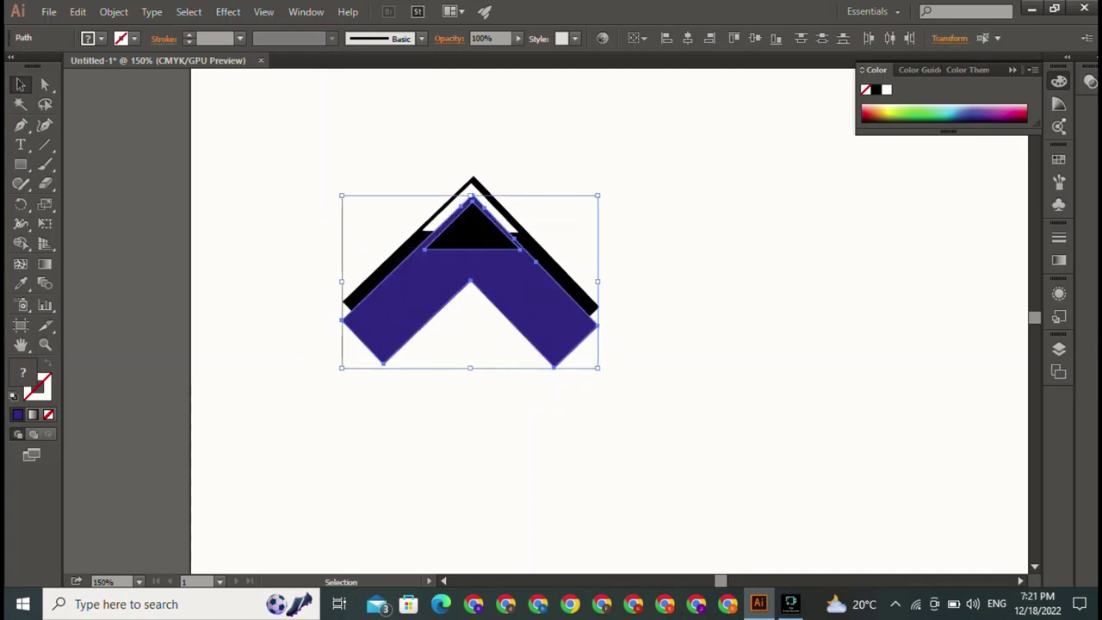
{"action": "key", "text": "ctrl+shift+a"}
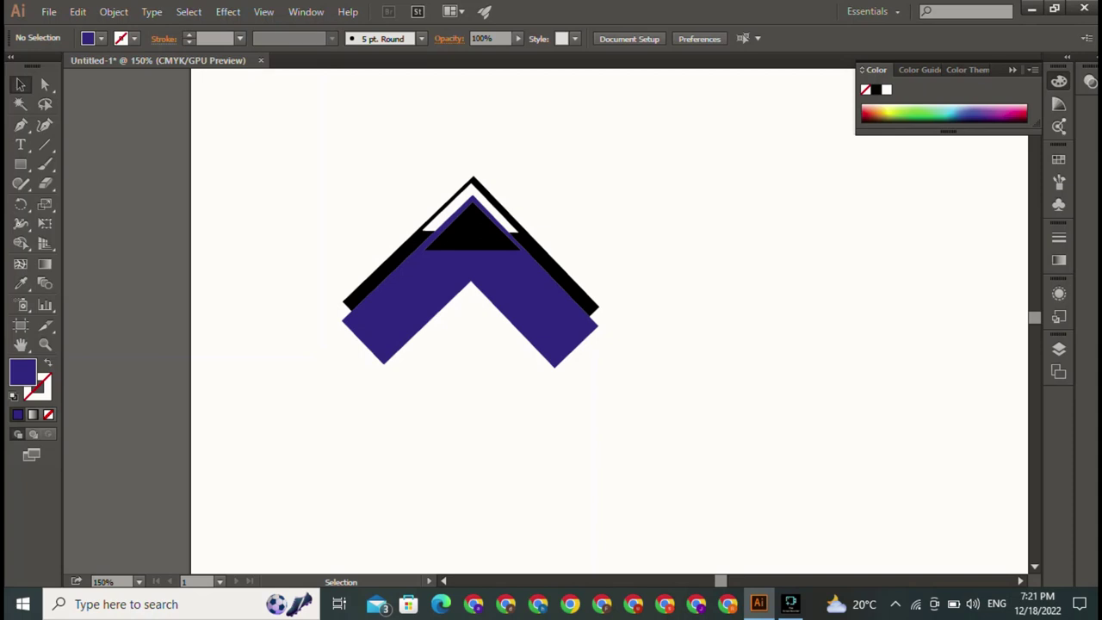
- Move the combined chevron logo to the artboard's lower-left edge
{"action": "left_click", "coordinate": [517, 310]}
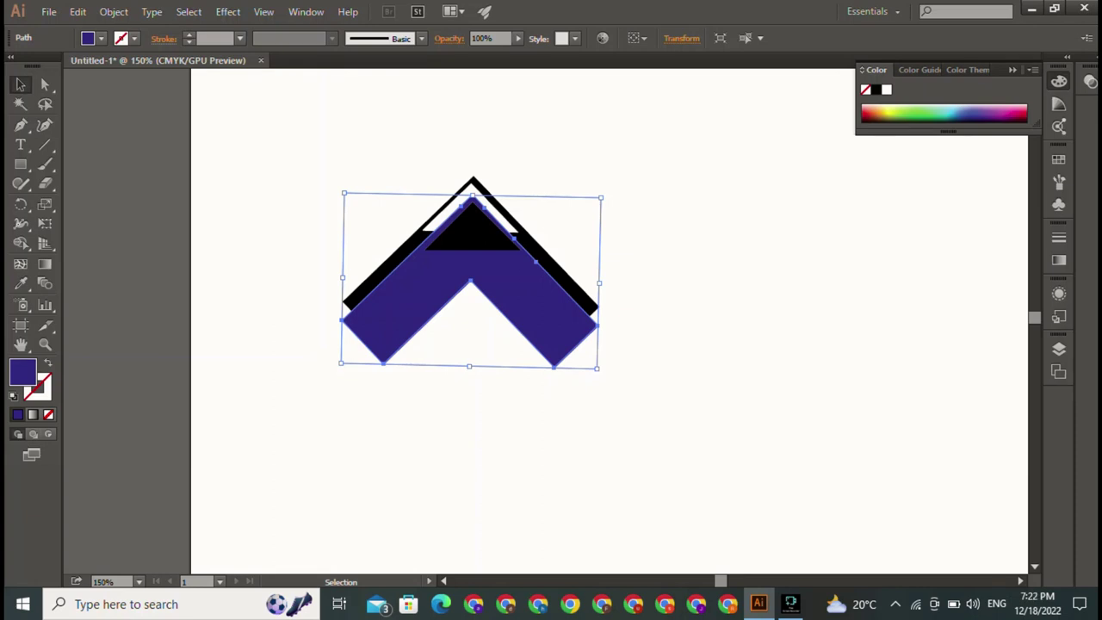
{"action": "left_click", "coordinate": [642, 178]}
{"action": "left_click", "coordinate": [388, 336]}
{"action": "left_click_drag", "start_coordinate": [372, 146], "coordinate": [448, 241]}
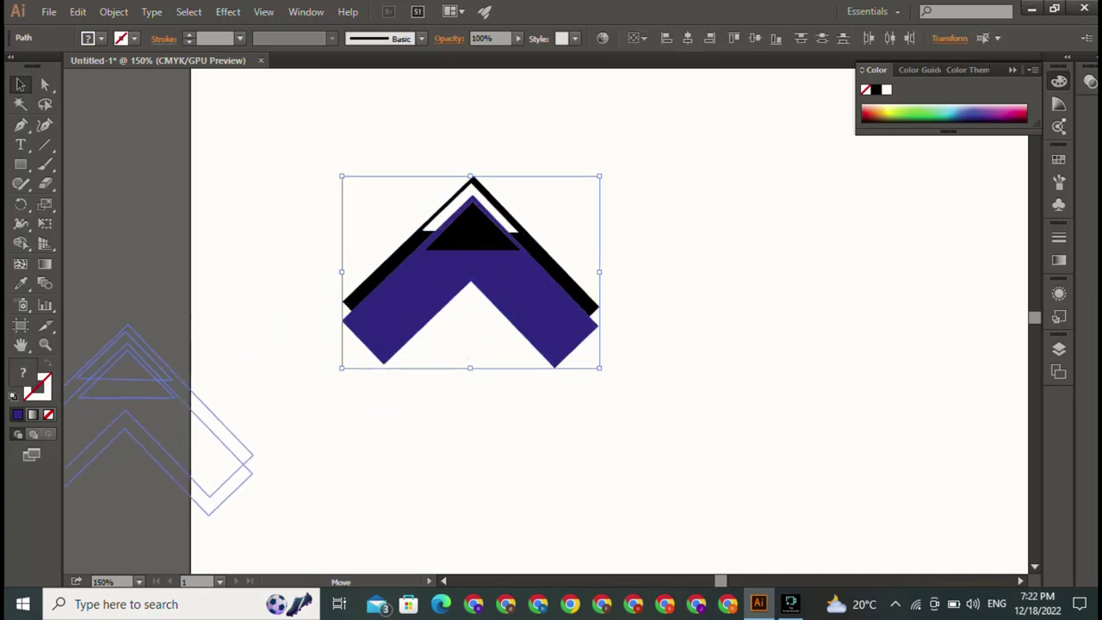
{"action": "left_click_drag", "start_coordinate": [470, 284], "coordinate": [126, 435]}
{"action": "key", "text": "ctrl+shift+a"}
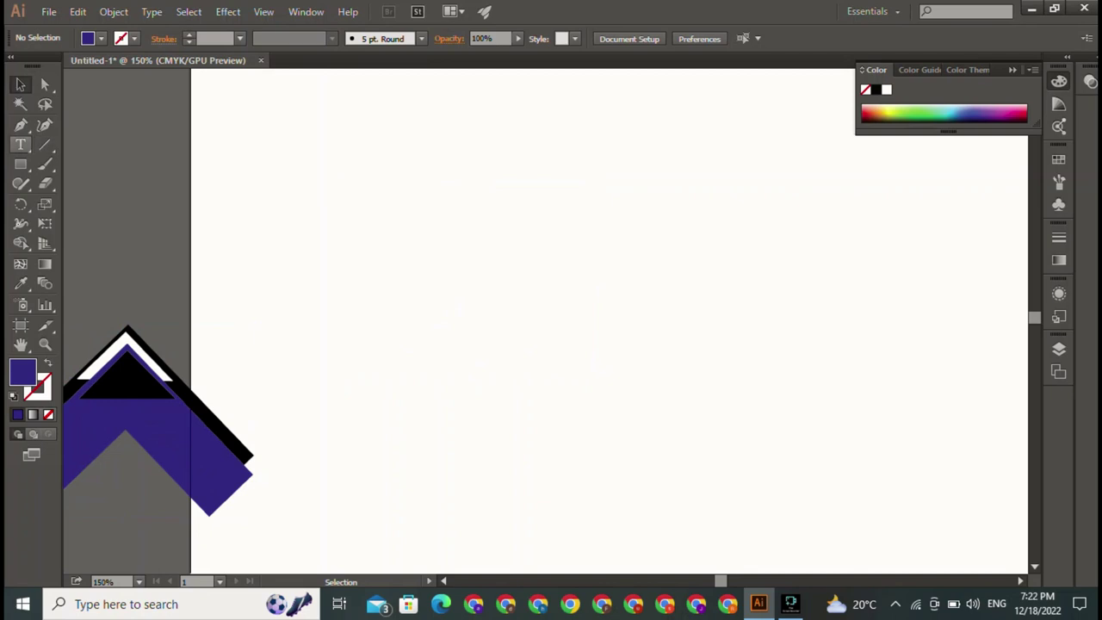
- Add the text BILAL near the top of the artboard
{"action": "left_click", "coordinate": [21, 144]}
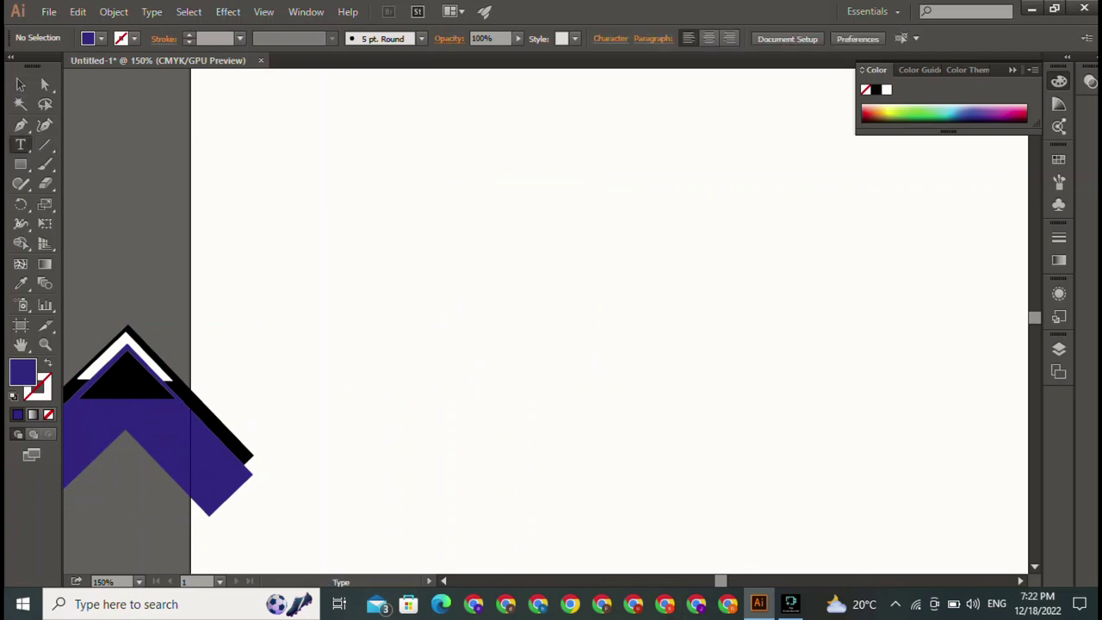
{"action": "left_click", "coordinate": [496, 182]}
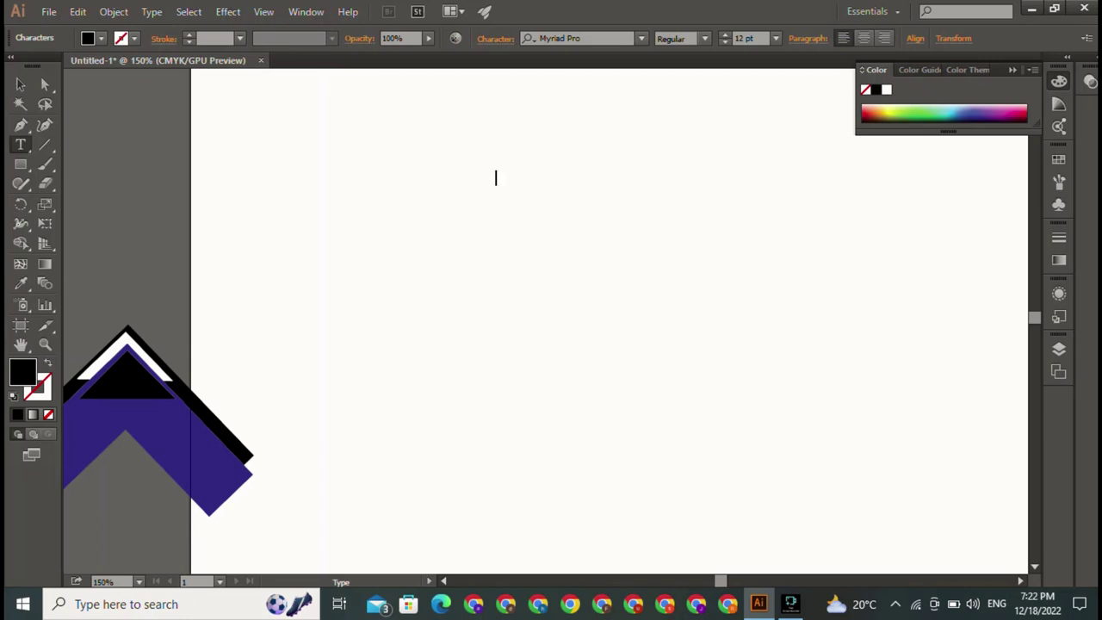
{"action": "type", "text": "BI"}
{"action": "type", "text": "LAL"}
{"action": "key", "text": "Escape"}
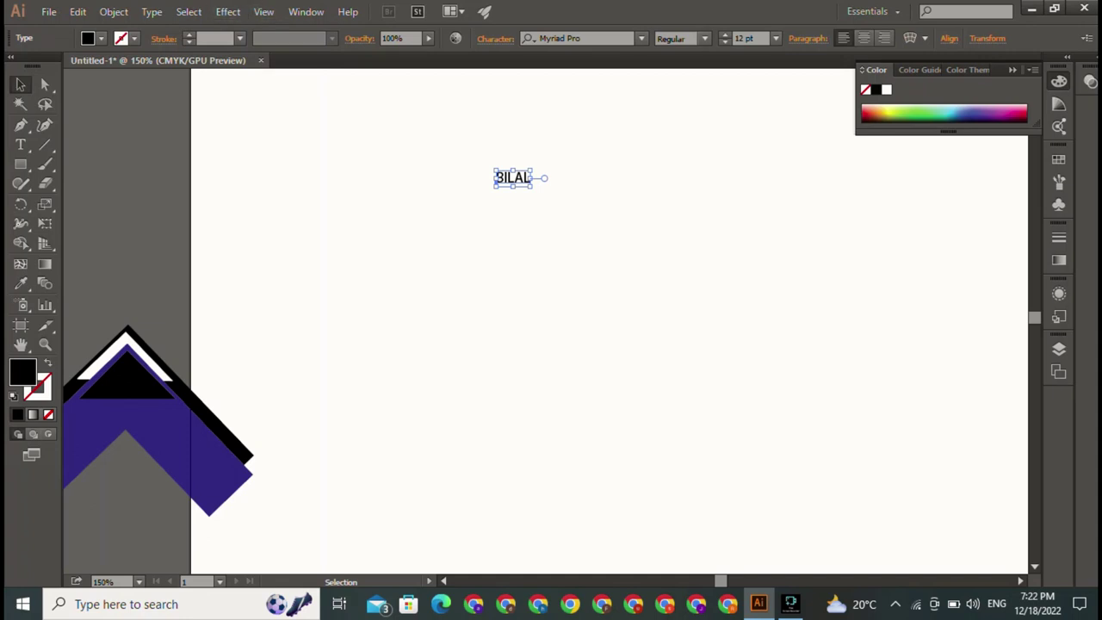
- Set BILAL's font to Home Christmas Regular
{"action": "left_click", "coordinate": [569, 38]}
{"action": "type", "text": "h"}
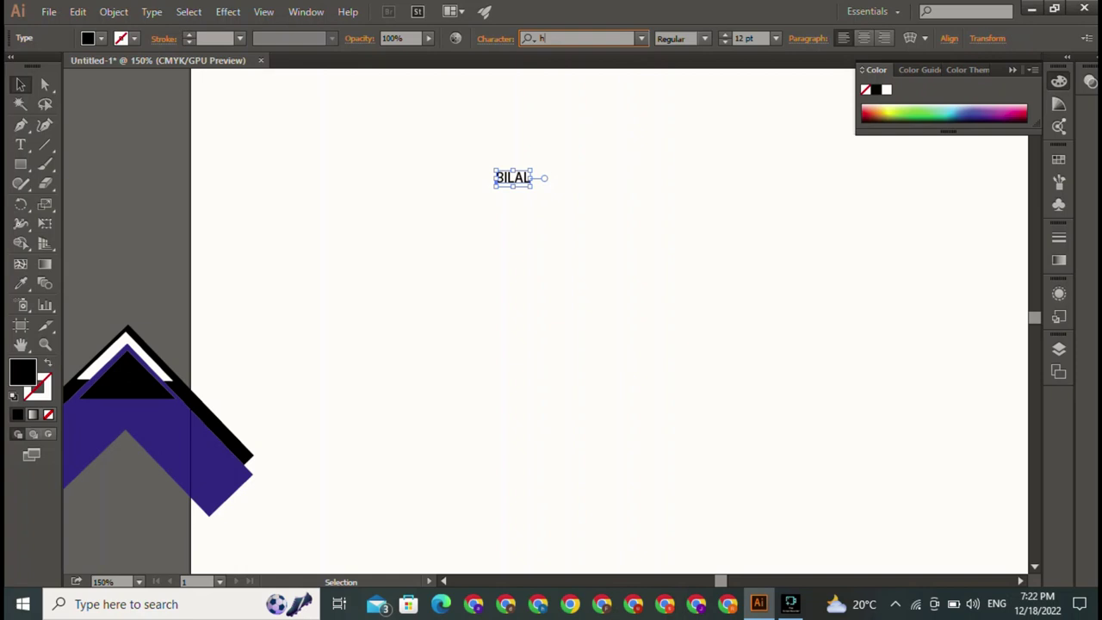
{"action": "type", "text": "ome"}
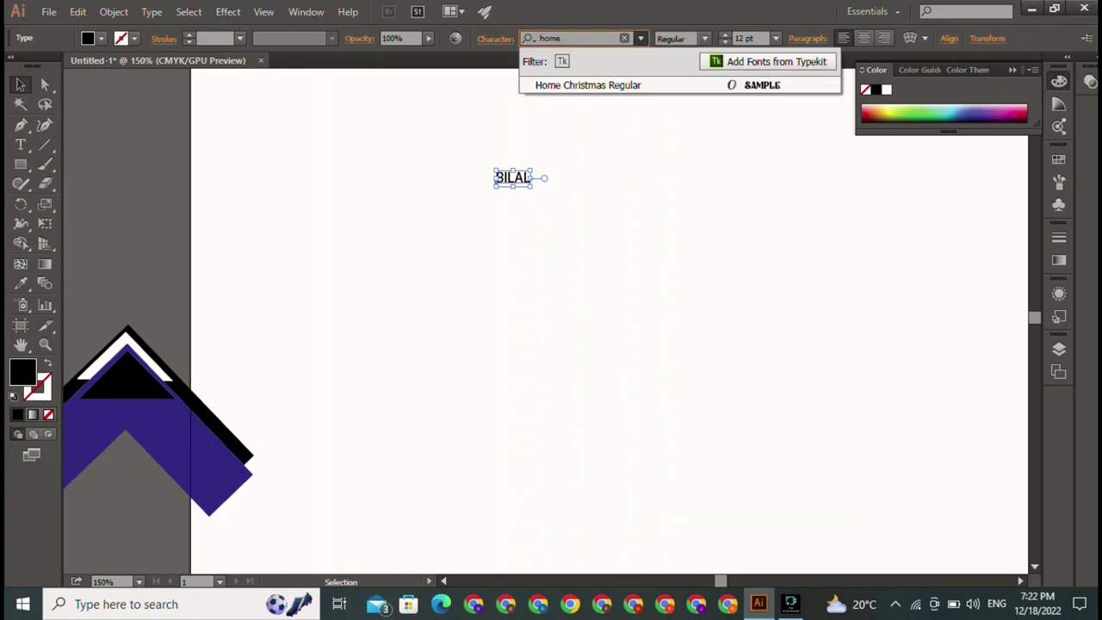
{"action": "key", "text": "Return"}
{"action": "key", "text": "ctrl+shift+a"}
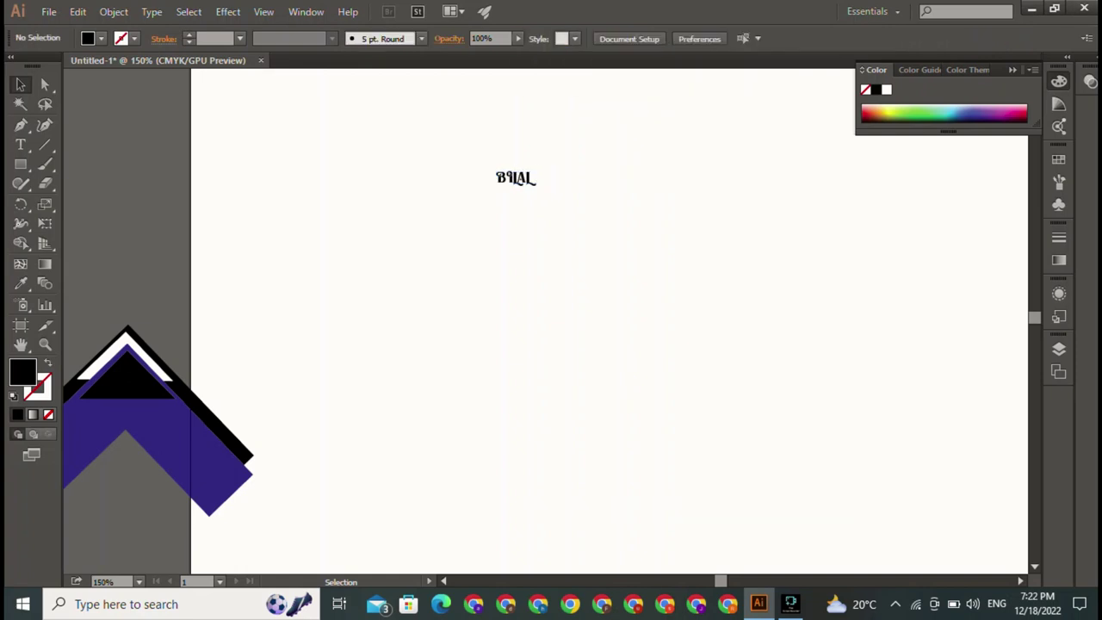
- Enlarge BILAL to about 119 pt and move it toward the artboard centre
{"action": "key", "text": "ctrl+a"}
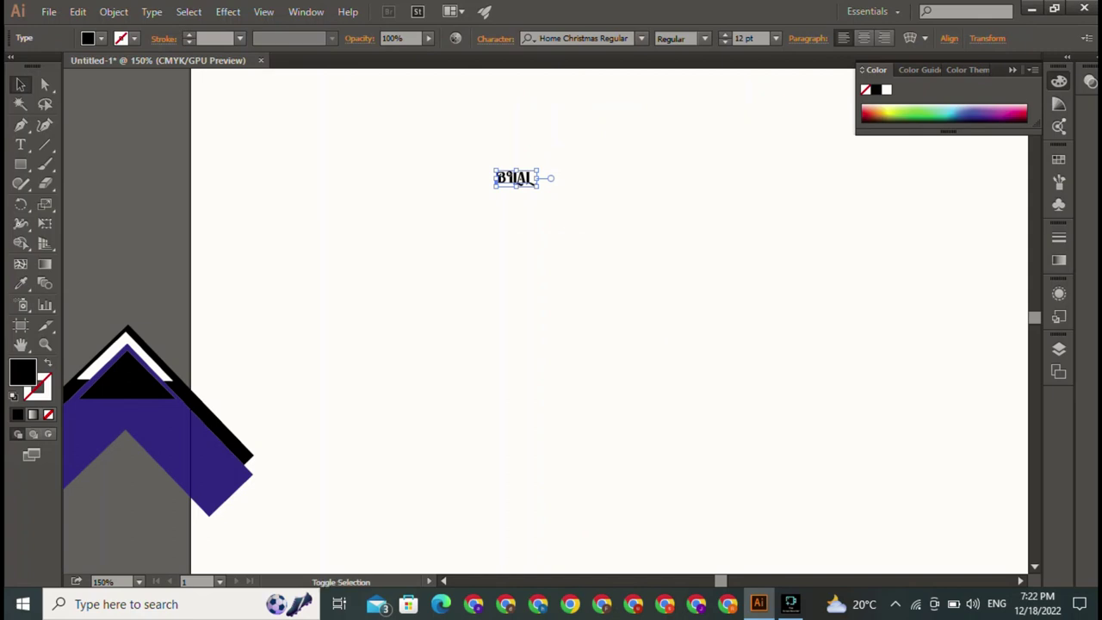
{"action": "left_click_drag", "start_coordinate": [540, 186], "coordinate": [893, 328]}
{"action": "left_click_drag", "start_coordinate": [628, 198], "coordinate": [527, 291]}
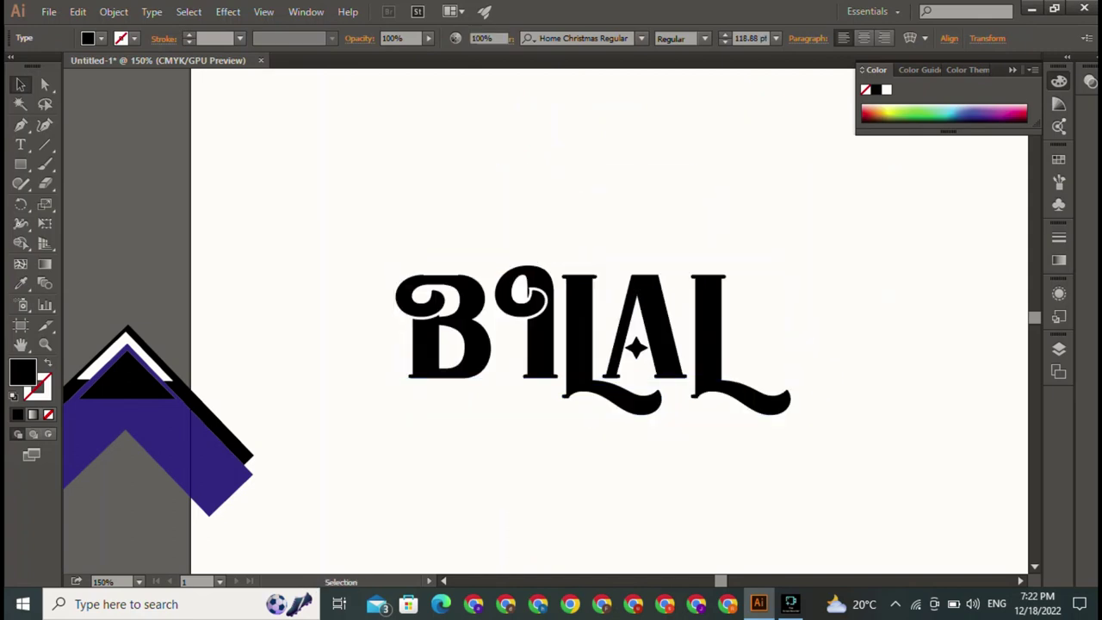
{"action": "key", "text": "ctrl+shift+a"}
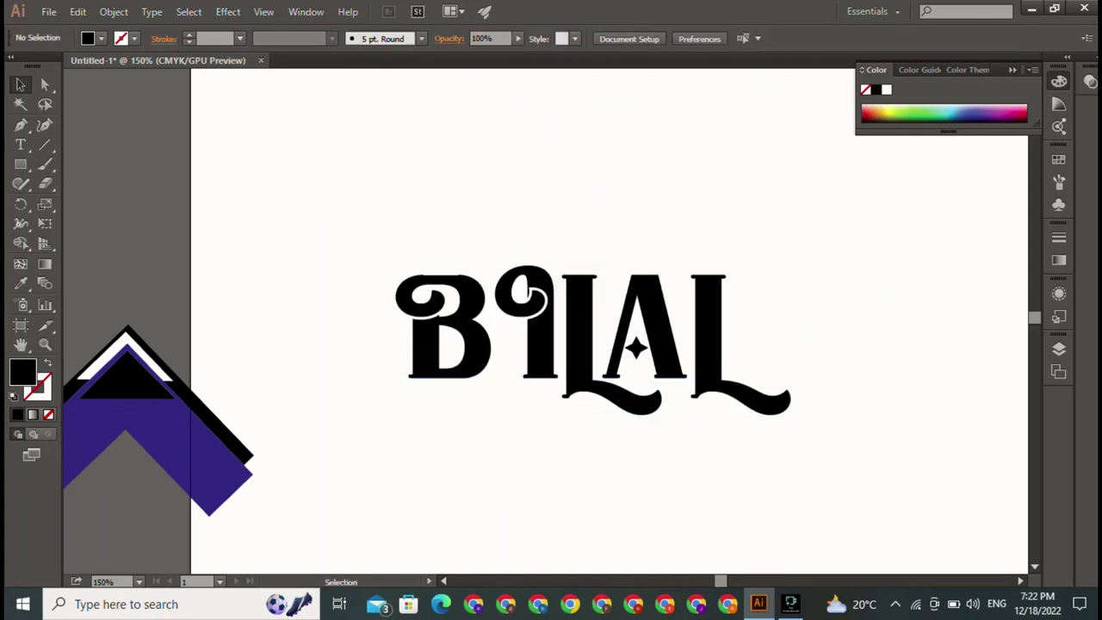
- Move the purple chevron up to the top of the artboard
{"action": "left_click", "coordinate": [215, 482]}
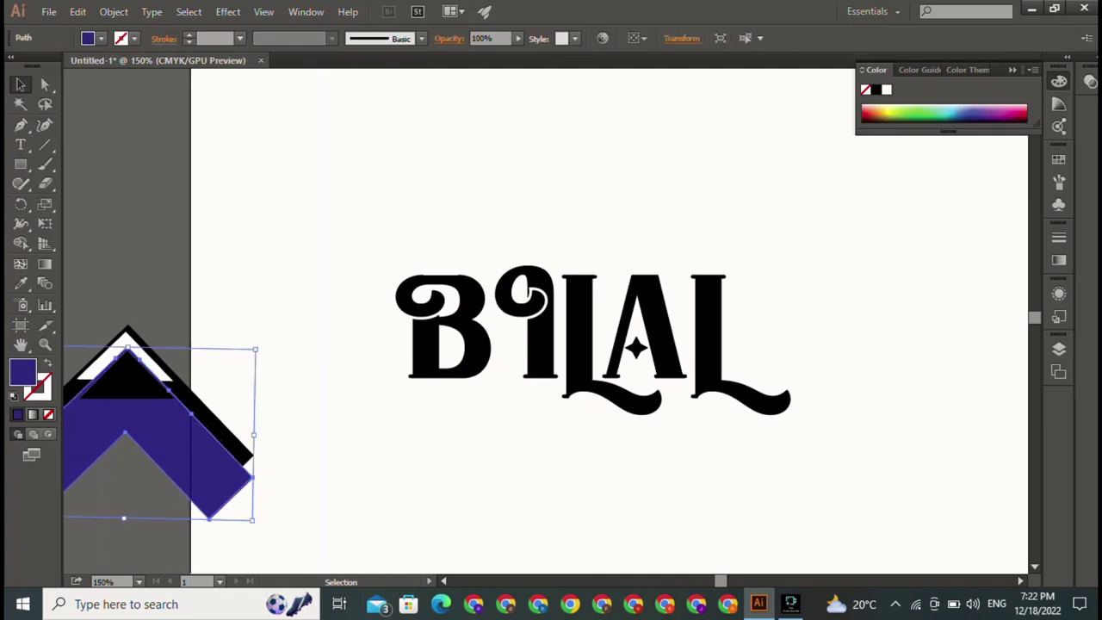
{"action": "left_click_drag", "start_coordinate": [215, 483], "coordinate": [480, 205]}
{"action": "key", "text": "ctrl+shift+a"}
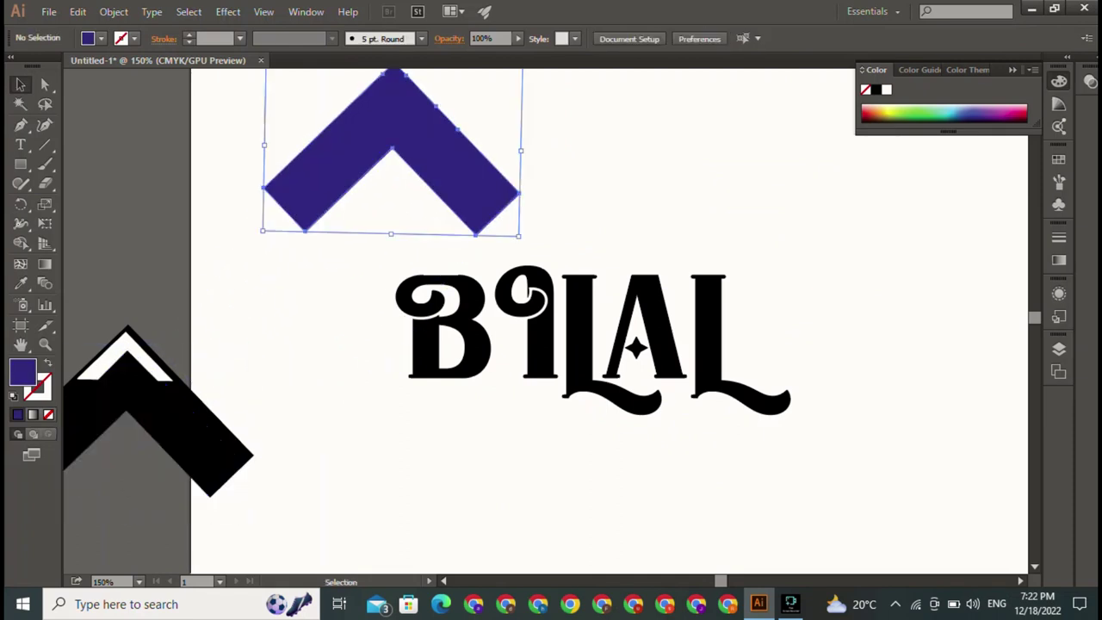
- Expand BILAL into outline shapes and ungroup the letters
{"action": "right_click", "coordinate": [413, 302]}
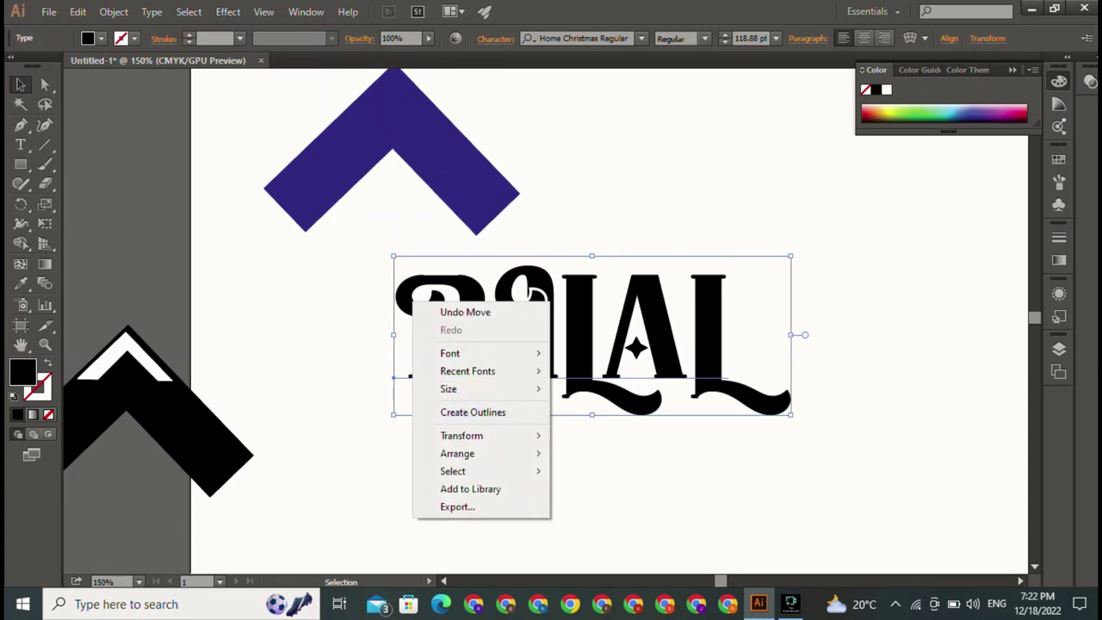
{"action": "left_click", "coordinate": [113, 11]}
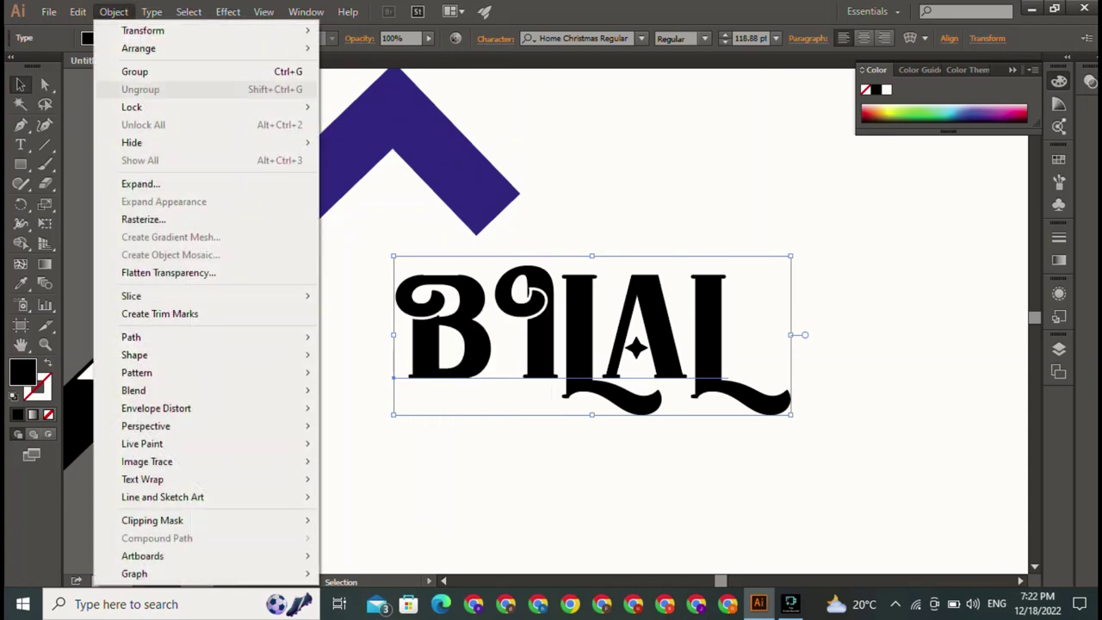
{"action": "left_click", "coordinate": [140, 183]}
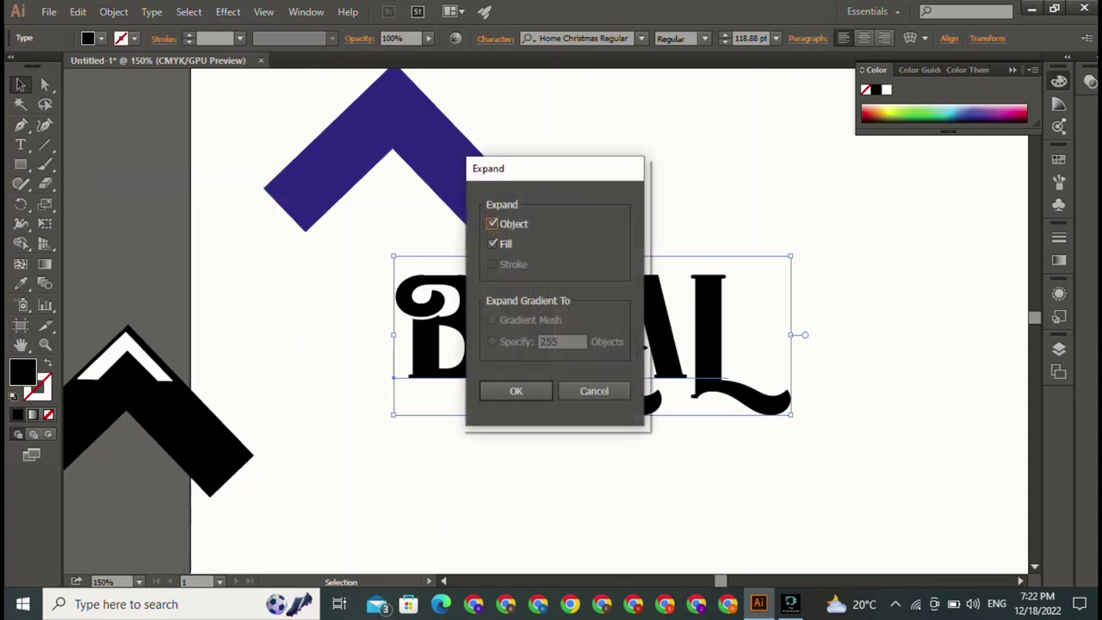
{"action": "left_click", "coordinate": [516, 391]}
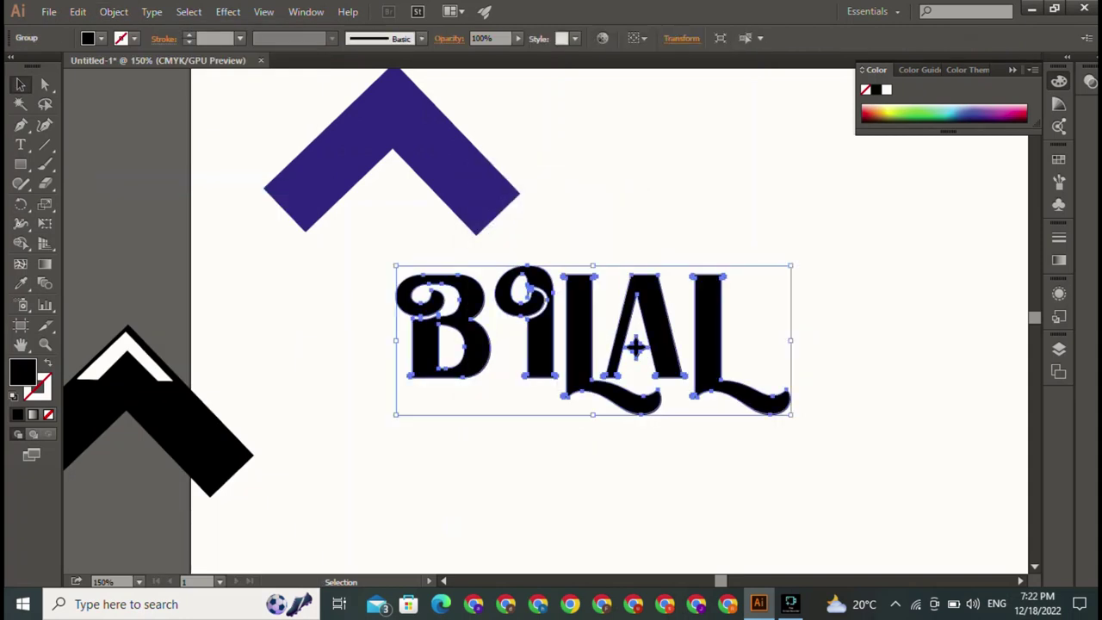
{"action": "right_click", "coordinate": [546, 310]}
{"action": "left_click", "coordinate": [586, 404]}
{"action": "left_click", "coordinate": [594, 482]}
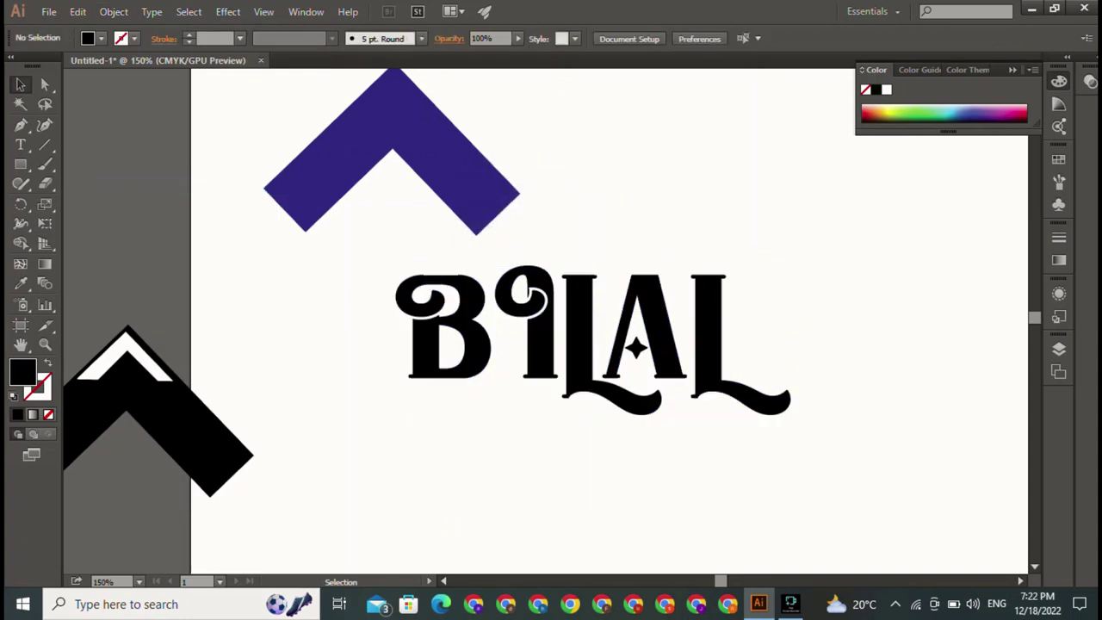
- Move the B left, apart from ILAL, and place the purple chevron above ILAL
{"action": "left_click", "coordinate": [444, 327]}
{"action": "left_click_drag", "start_coordinate": [444, 328], "coordinate": [333, 355]}
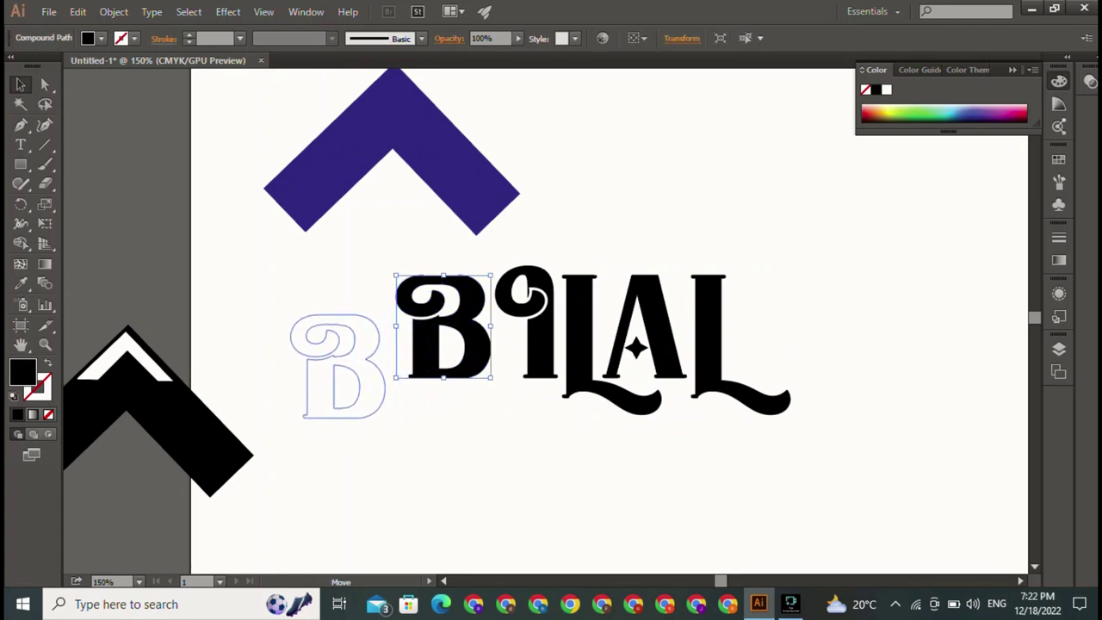
{"action": "key", "text": "ctrl+shift+a"}
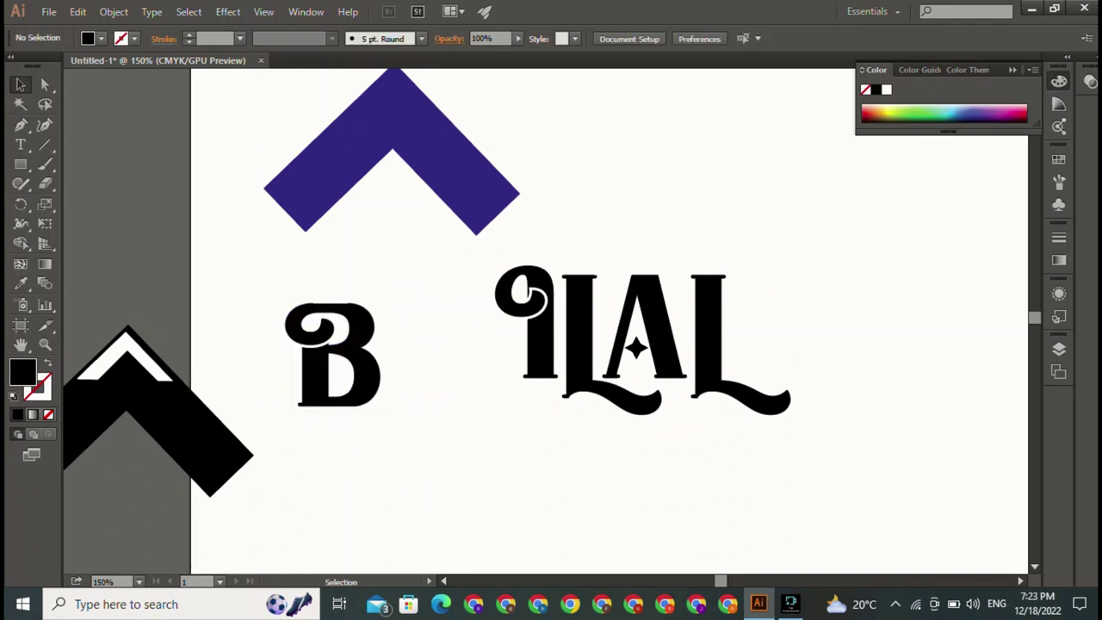
{"action": "left_click", "coordinate": [391, 155]}
{"action": "left_click_drag", "start_coordinate": [392, 155], "coordinate": [620, 170]}
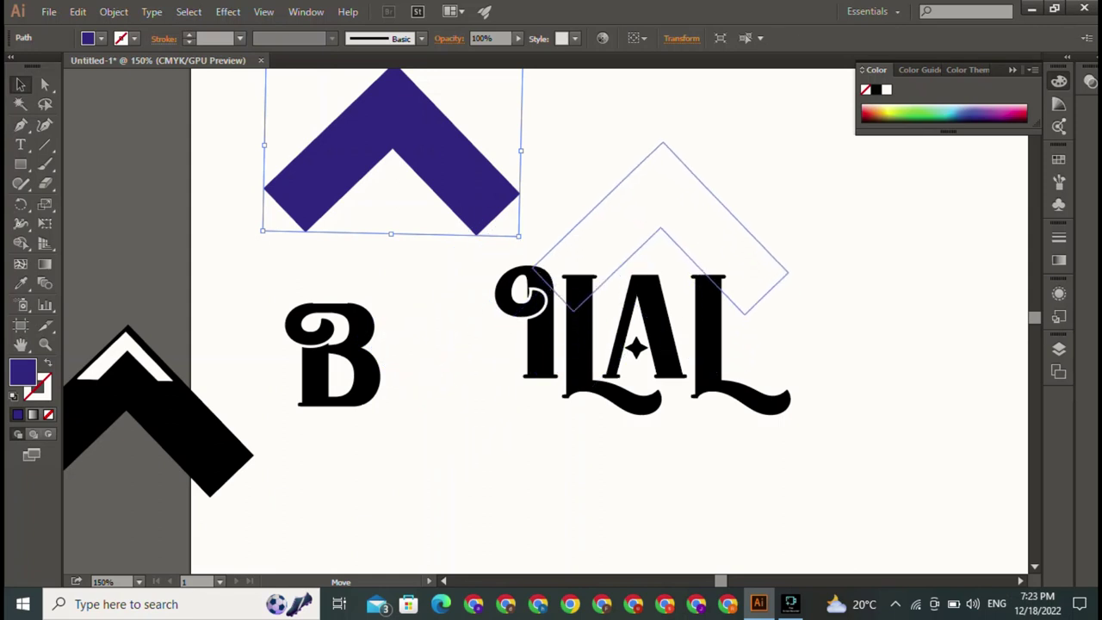
{"action": "key", "text": "ctrl+shift+a"}
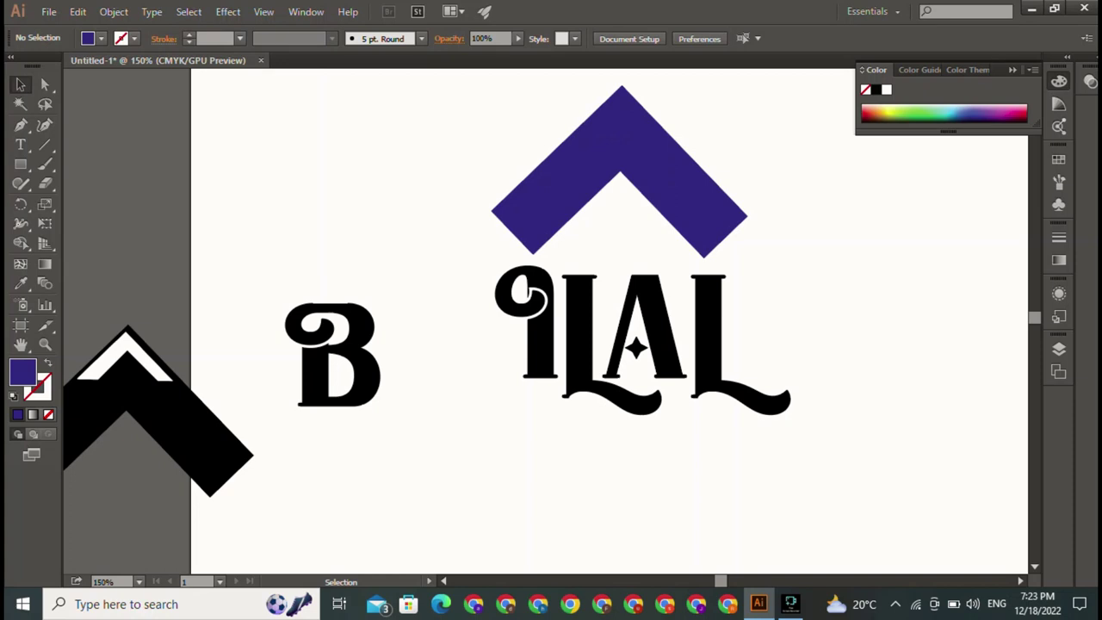
- Shrink the black B and rotate it onto the purple chevron's left arm
{"action": "left_click", "coordinate": [332, 355]}
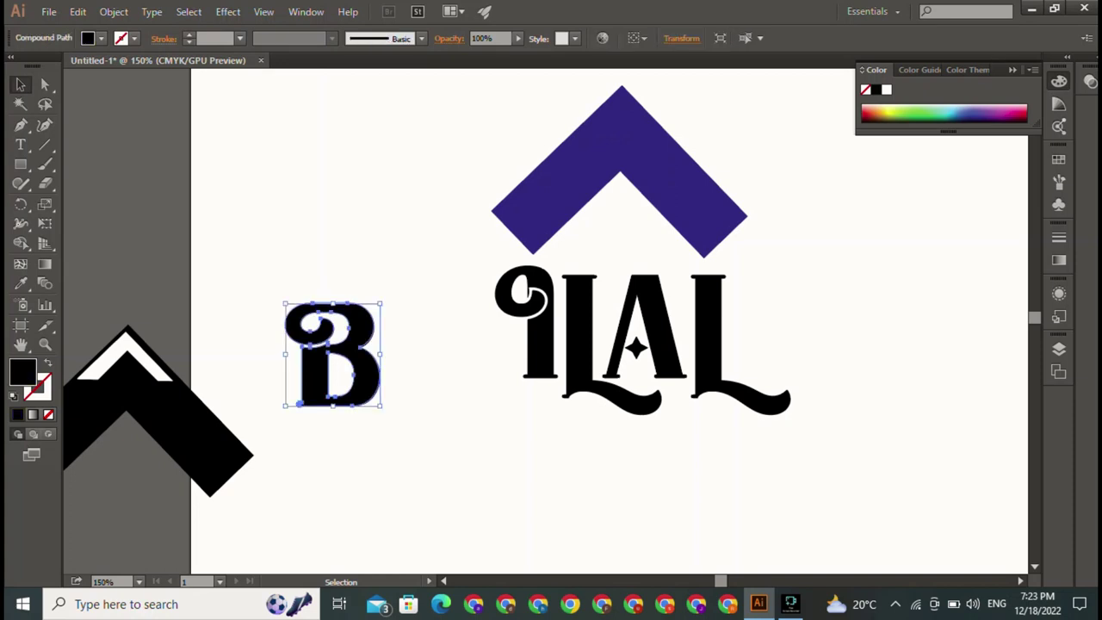
{"action": "left_click_drag", "start_coordinate": [382, 303], "coordinate": [351, 335]}
{"action": "mouse_move", "coordinate": [318, 370]}
{"action": "left_mouse_down"}
{"action": "mouse_move", "coordinate": [552, 239]}
{"action": "mouse_move", "coordinate": [555, 192]}
{"action": "left_mouse_up"}
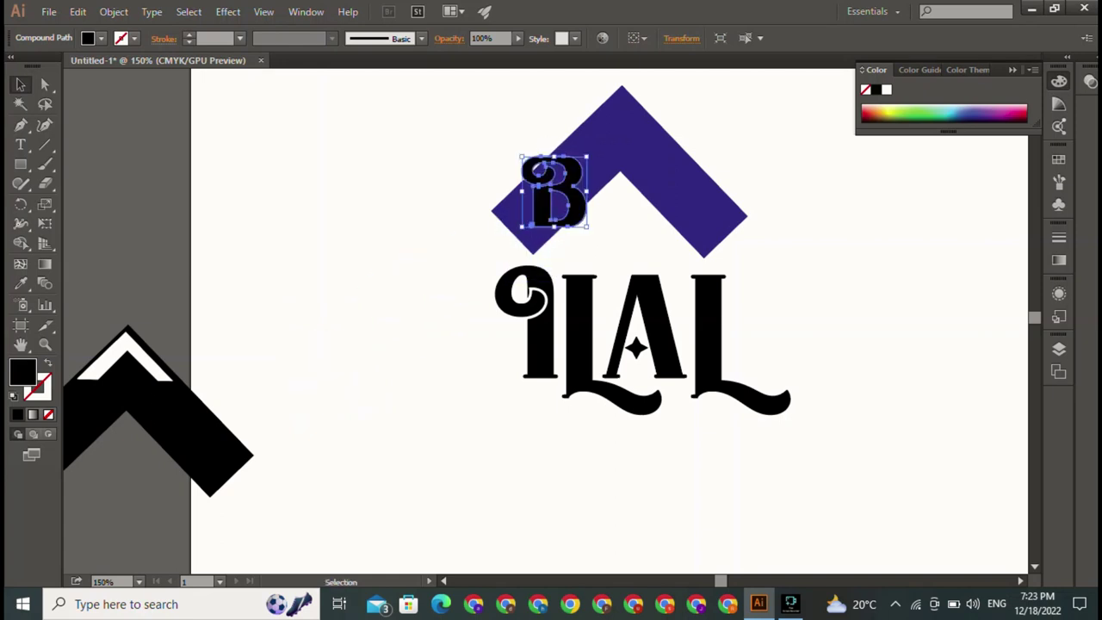
{"action": "left_click_drag", "start_coordinate": [593, 154], "coordinate": [608, 194]}
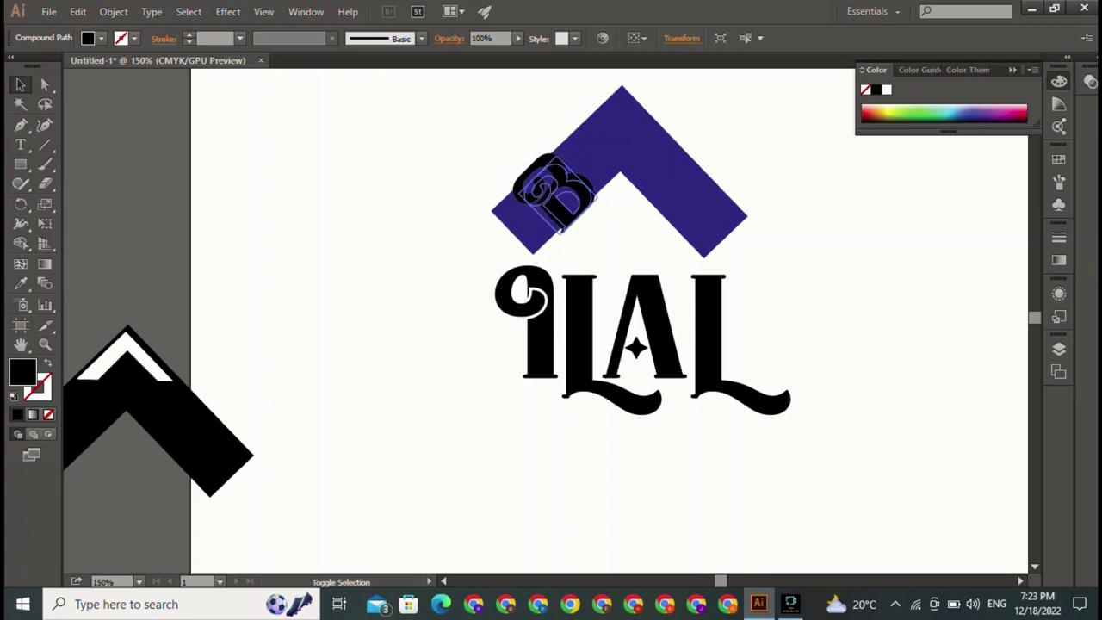
- Make the tilted B slightly smaller and nudge it up and left into place
{"action": "left_click_drag", "start_coordinate": [506, 188], "coordinate": [555, 191]}
{"action": "left_click", "coordinate": [655, 155]}
{"action": "key", "text": "ctrl+shift+a"}
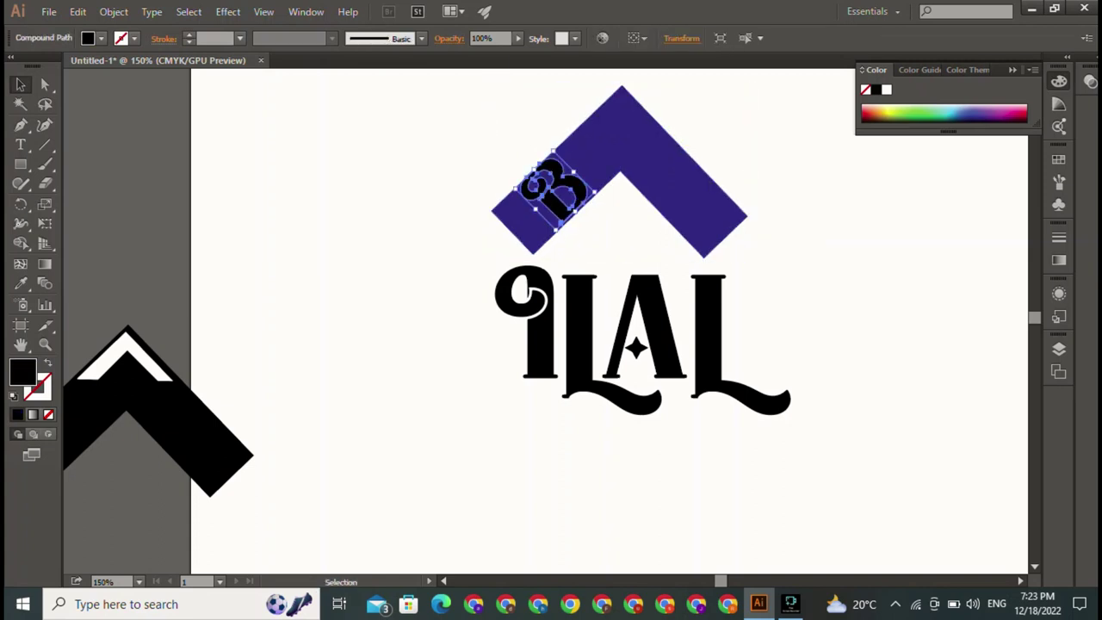
{"action": "key", "text": "ctrl+shift+a"}
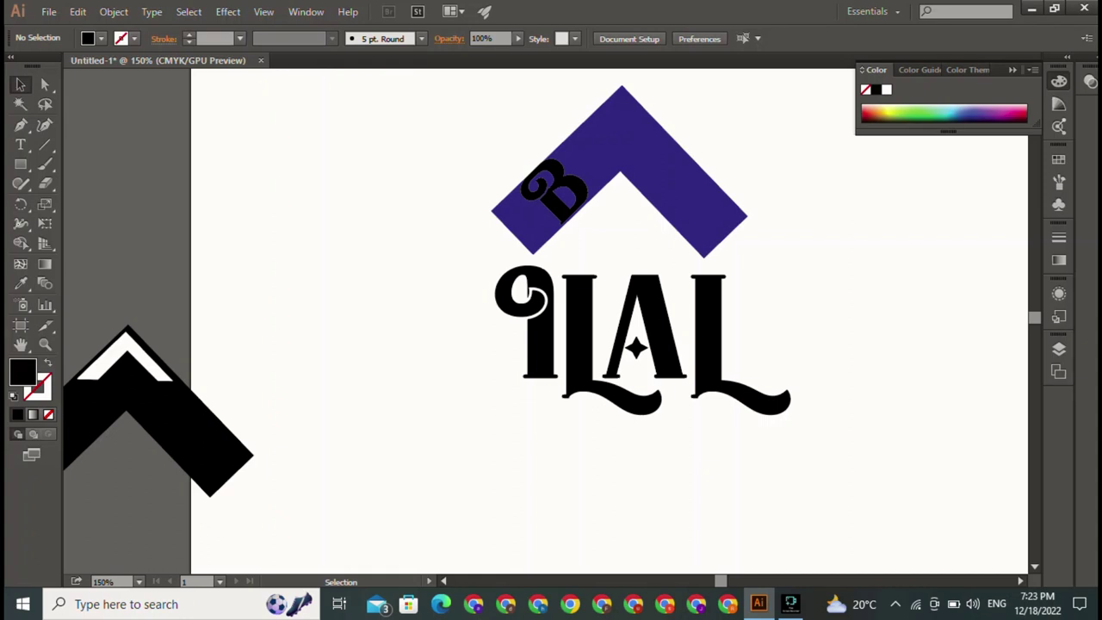
- Shrink the curly first letter and rotate it to follow the chevron's left arm
{"action": "left_click", "coordinate": [527, 293]}
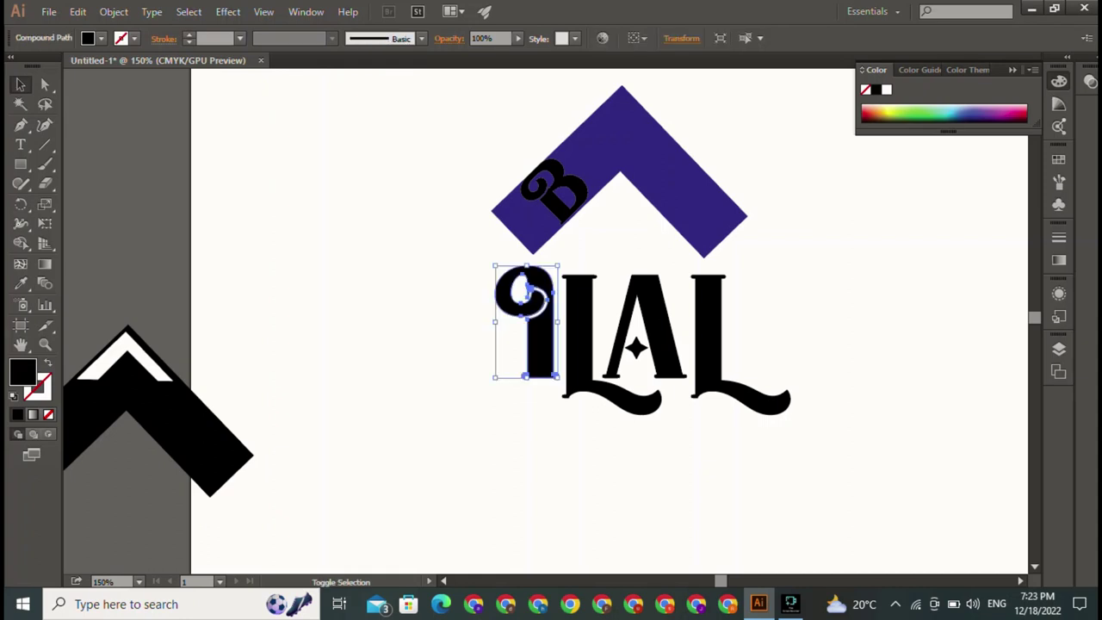
{"action": "mouse_move", "coordinate": [494, 267]}
{"action": "left_mouse_down"}
{"action": "mouse_move", "coordinate": [508, 321]}
{"action": "mouse_move", "coordinate": [579, 136]}
{"action": "mouse_move", "coordinate": [590, 149]}
{"action": "left_mouse_up"}
{"action": "left_click_drag", "start_coordinate": [608, 188], "coordinate": [621, 172]}
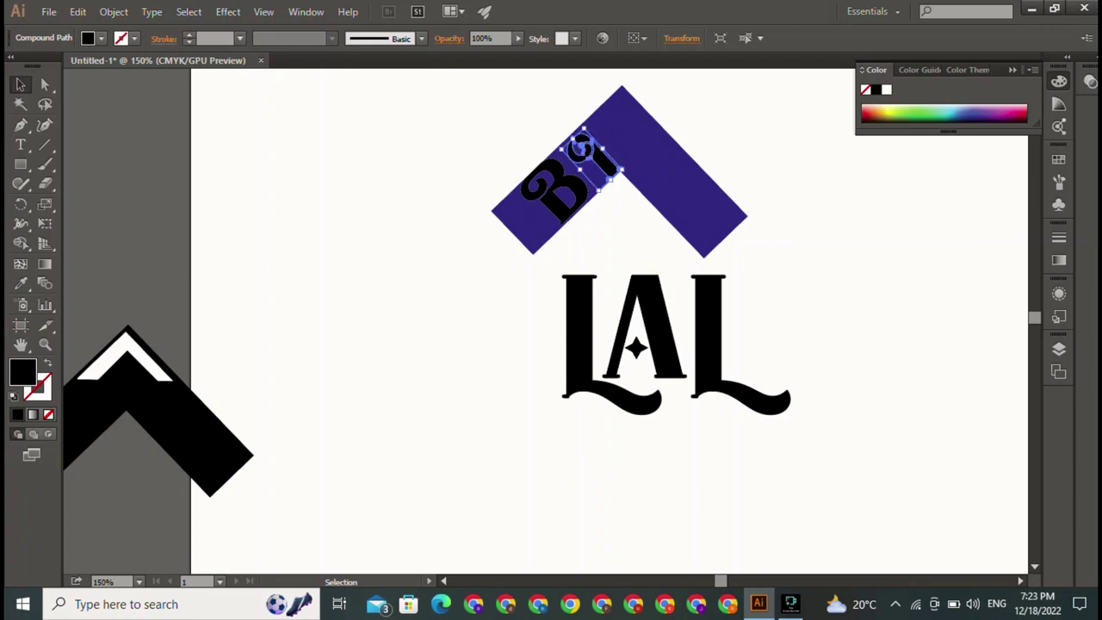
{"action": "key", "text": "ctrl+shift+a"}
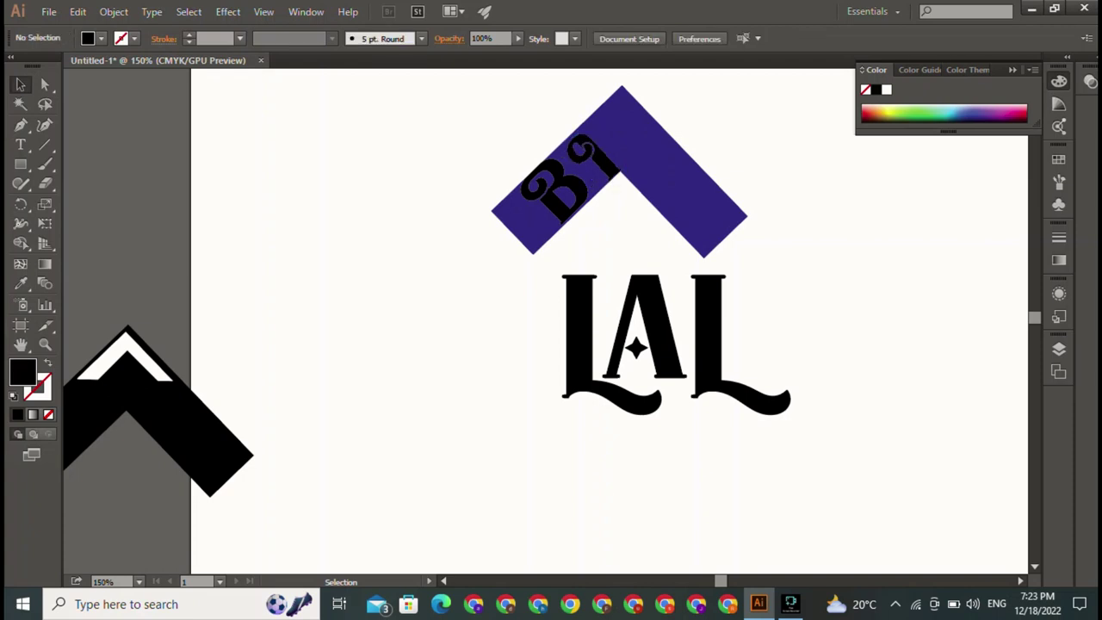
- Reposition the small tilted I right beside the B, then zoom in on the logo
{"action": "left_click", "coordinate": [590, 155]}
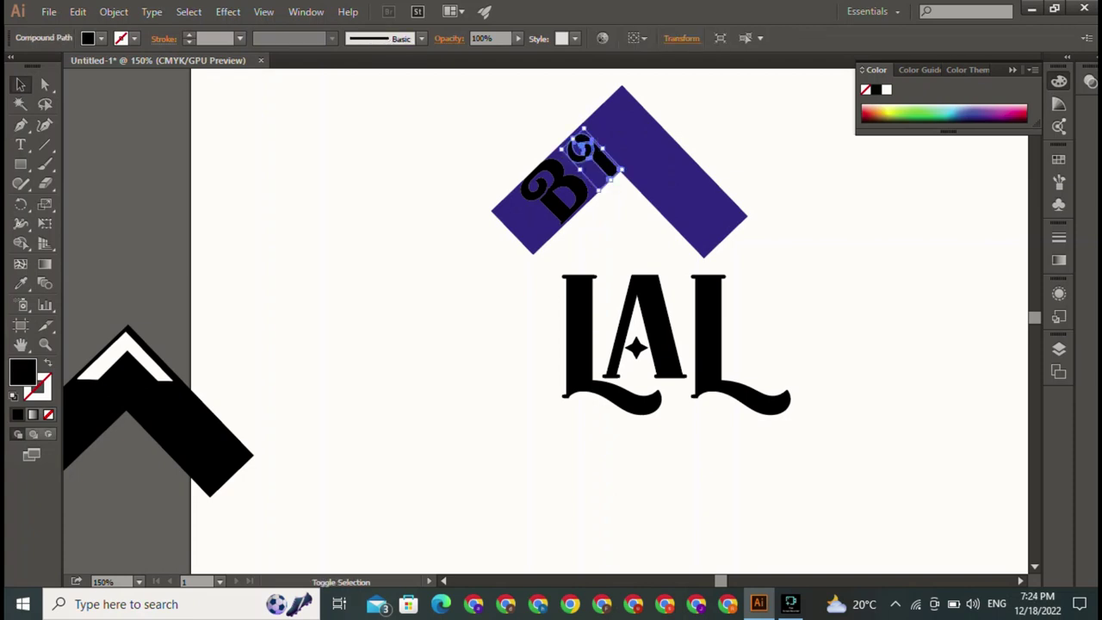
{"action": "left_click", "coordinate": [599, 157]}
{"action": "left_click_drag", "start_coordinate": [603, 162], "coordinate": [593, 156]}
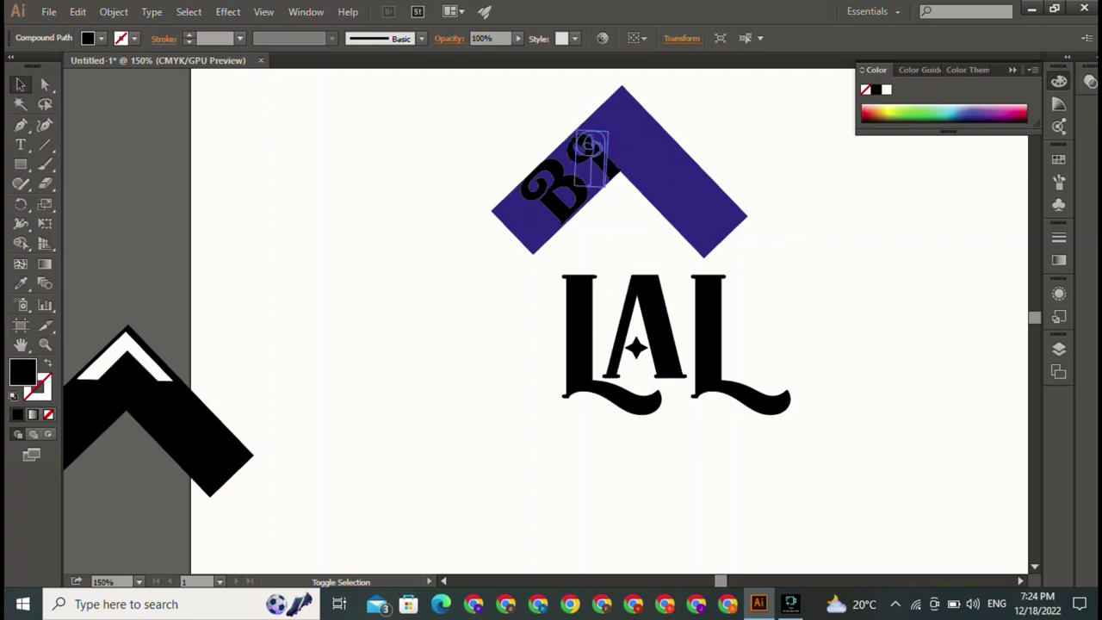
{"action": "key", "text": "ctrl+shift+a"}
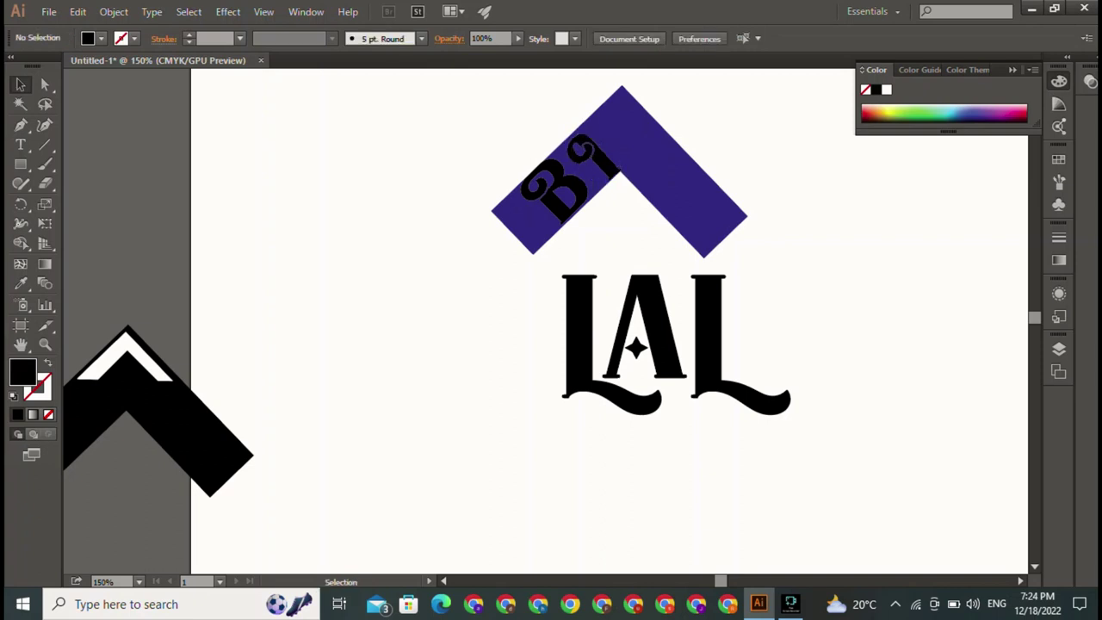
{"action": "left_click", "coordinate": [593, 155]}
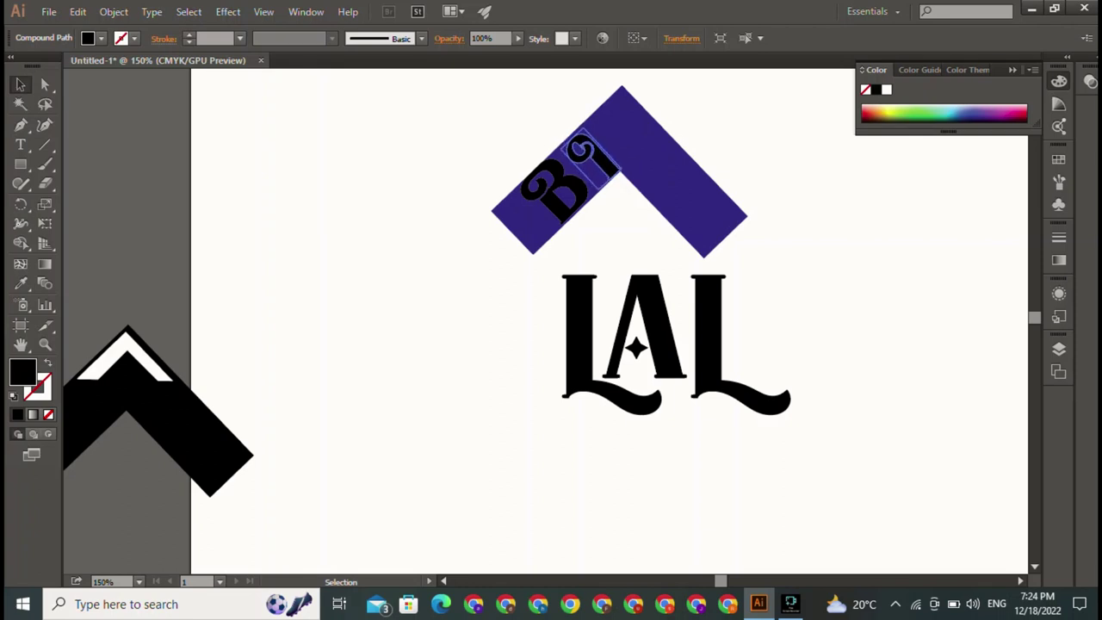
{"action": "key", "text": "ctrl+equal"}
{"action": "key", "text": "ctrl+equal"}
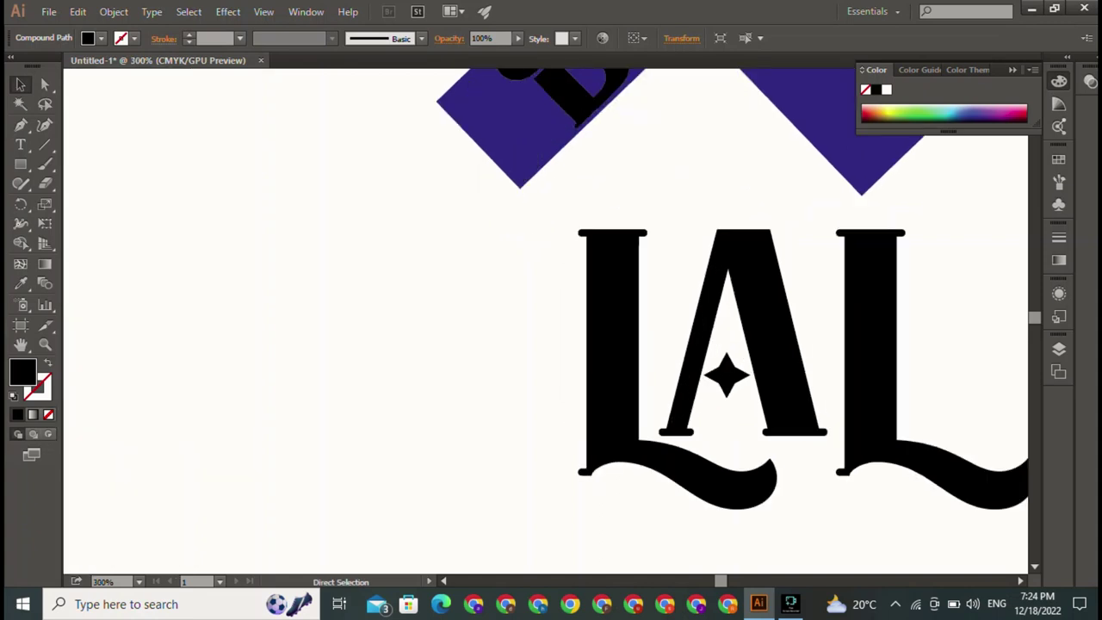
- Zoom in closely on the letters along the chevron's left arm
{"action": "scroll", "coordinate": [546, 321], "scroll_direction": "up", "scroll_amount": 3}
{"action": "scroll", "coordinate": [546, 321], "scroll_direction": "right", "scroll_amount": 2}
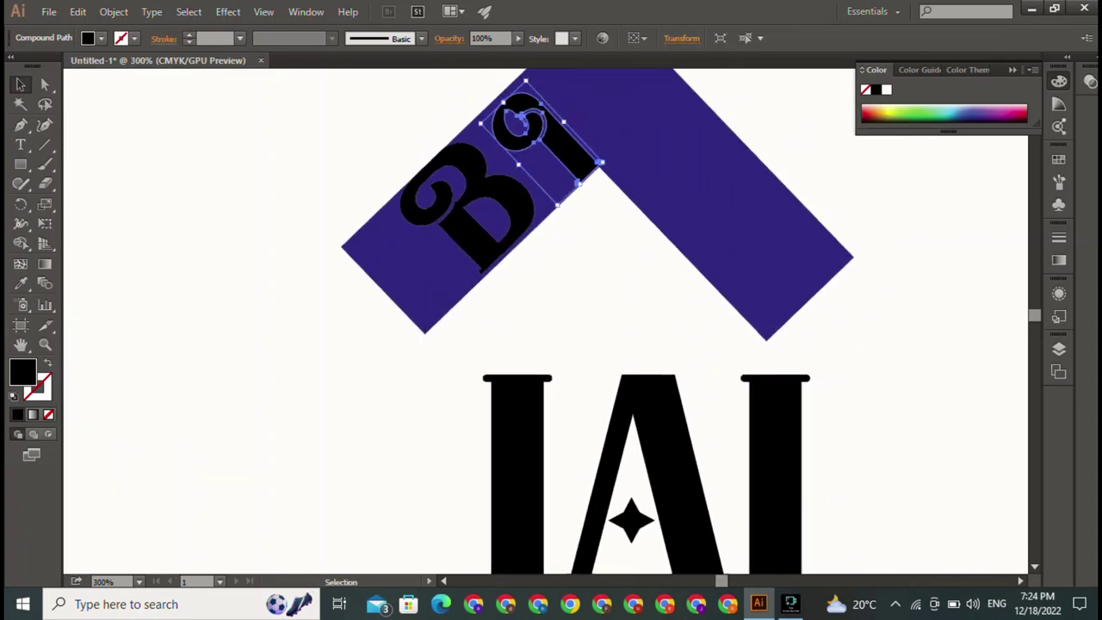
{"action": "left_click", "coordinate": [654, 172]}
{"action": "key", "text": "ctrl+shift+a"}
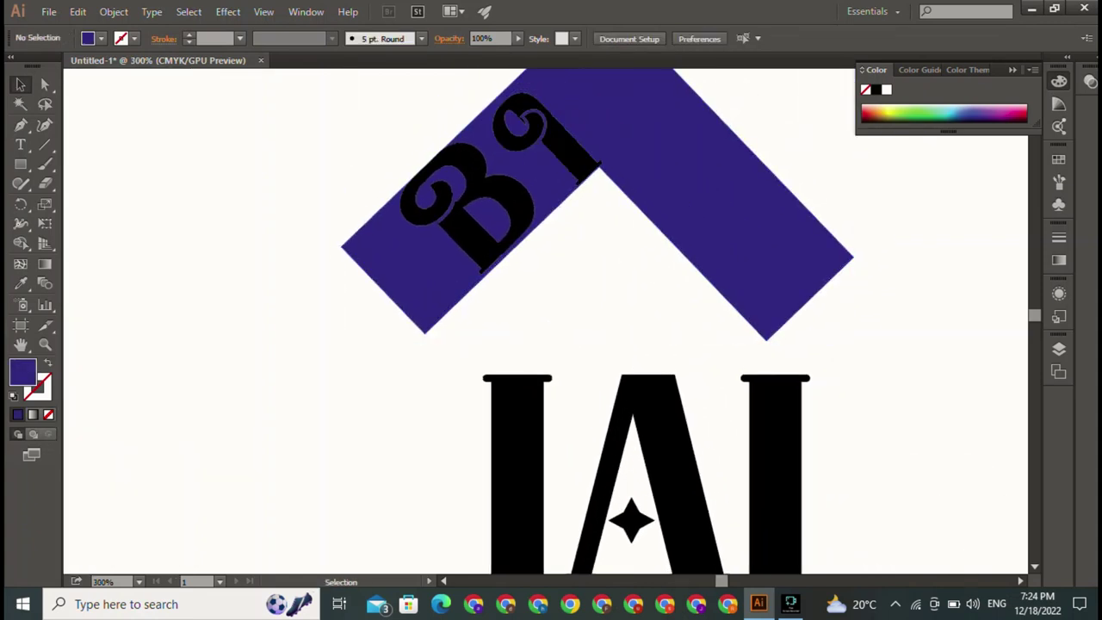
{"action": "key", "text": "ctrl+equal"}
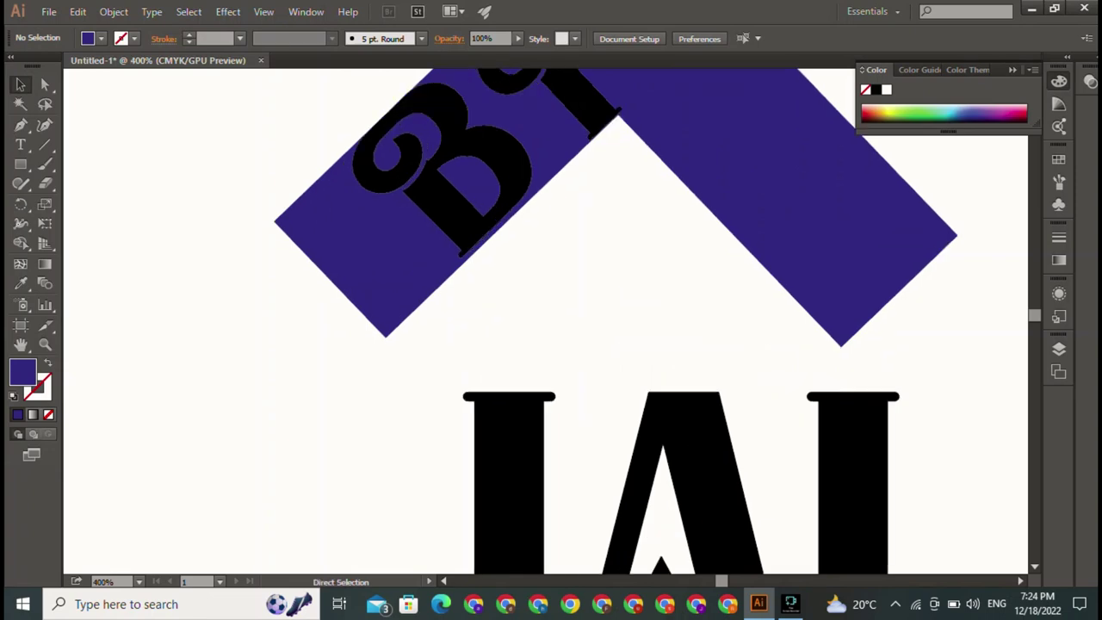
{"action": "key", "text": "ctrl+equal"}
{"action": "scroll", "coordinate": [546, 321], "scroll_direction": "up", "scroll_amount": 5}
- Inspect the small I beside the B with its bounding box hidden, undoing recent changes
{"action": "left_click", "coordinate": [416, 318]}
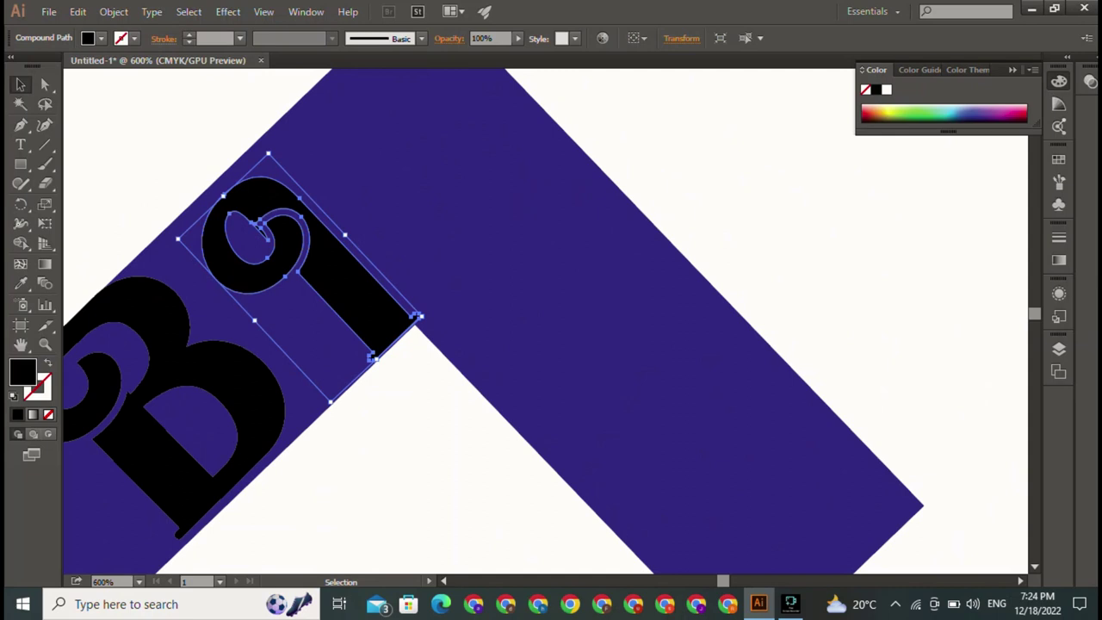
{"action": "key", "text": "ctrl+shift+b"}
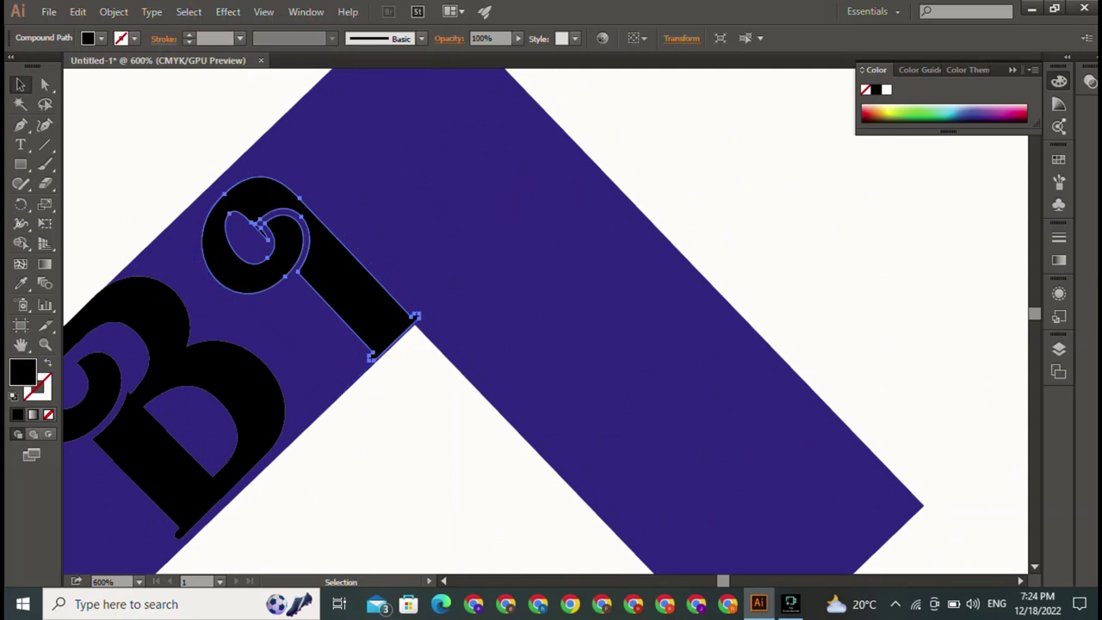
{"action": "key", "text": "ctrl+shift+b"}
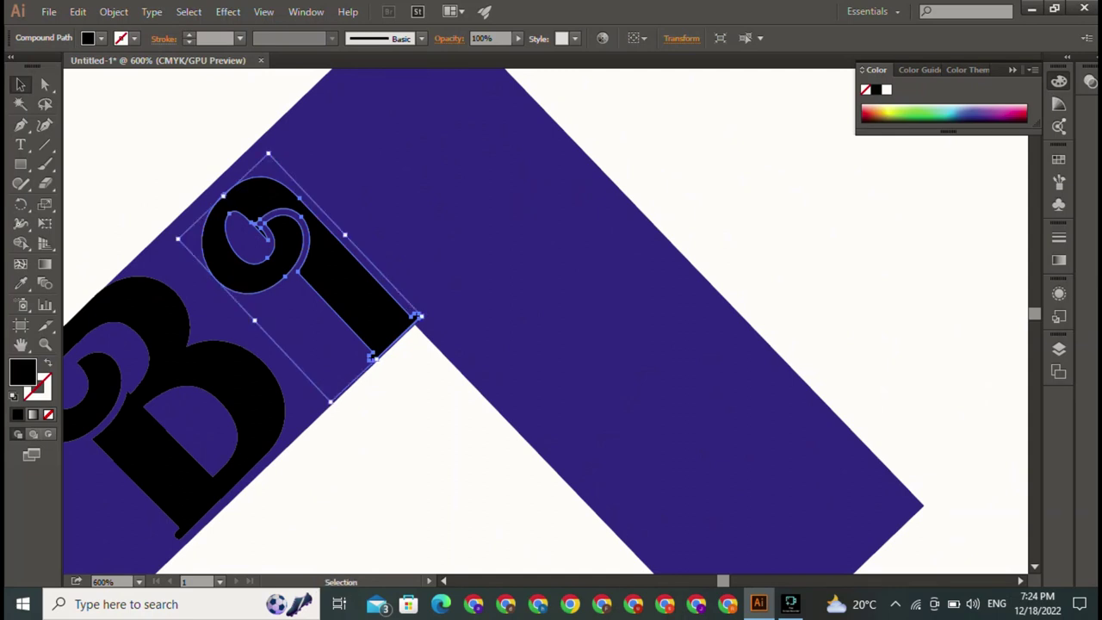
{"action": "key", "text": "ctrl+shift+b"}
{"action": "key", "text": "ctrl+shift+a"}
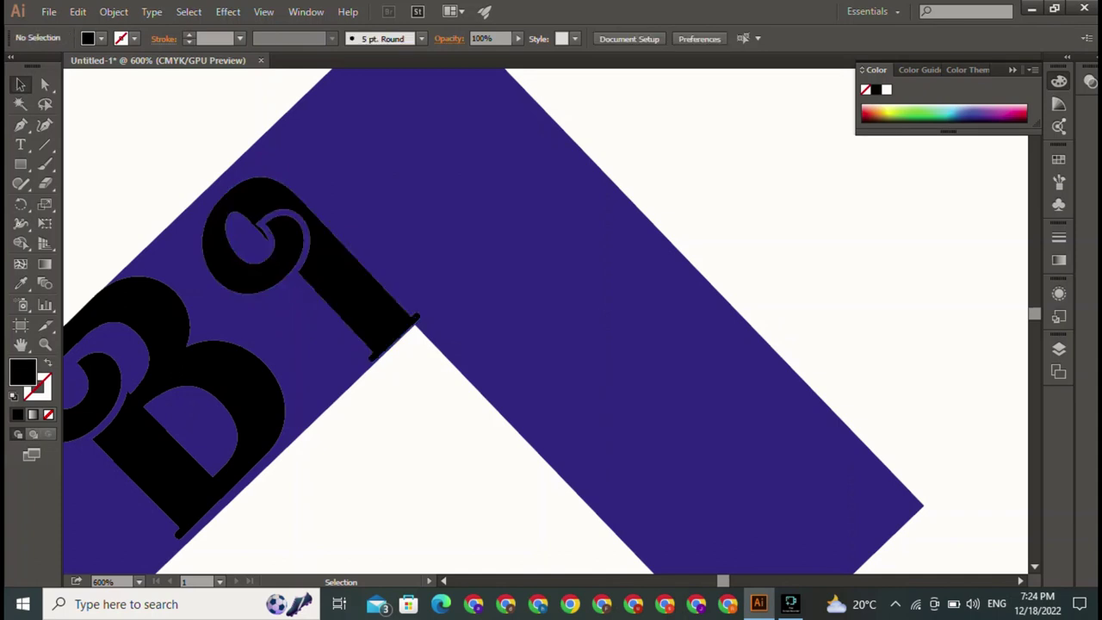
{"action": "key", "text": "ctrl+z"}
{"action": "key", "text": "ctrl+shift+a"}
{"action": "key", "text": "ctrl+z"}
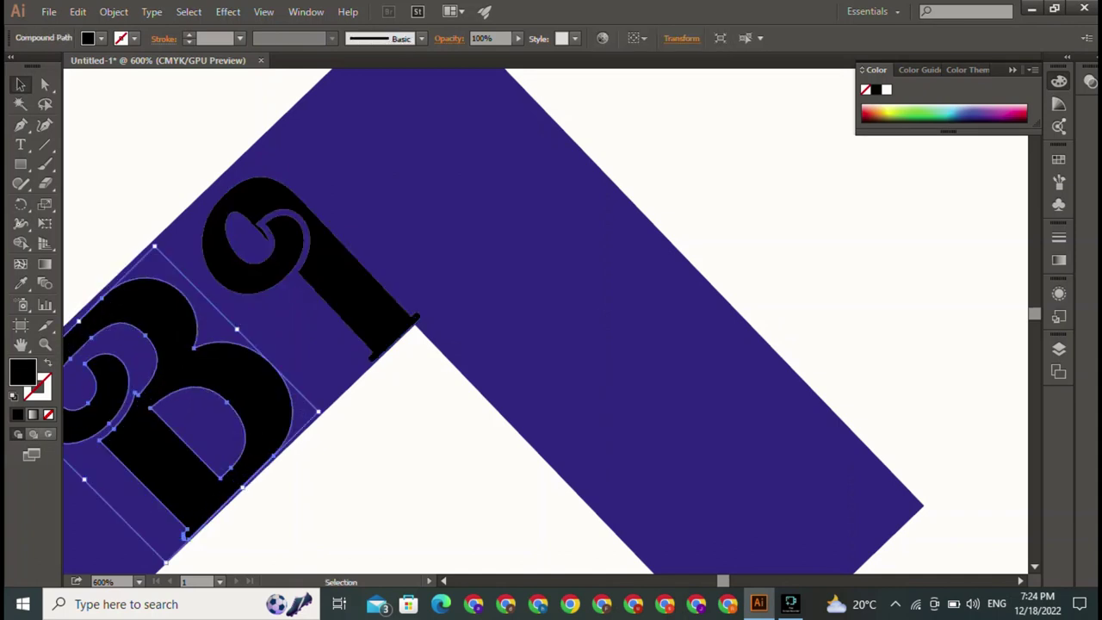
{"action": "key", "text": "ctrl+shift+a"}
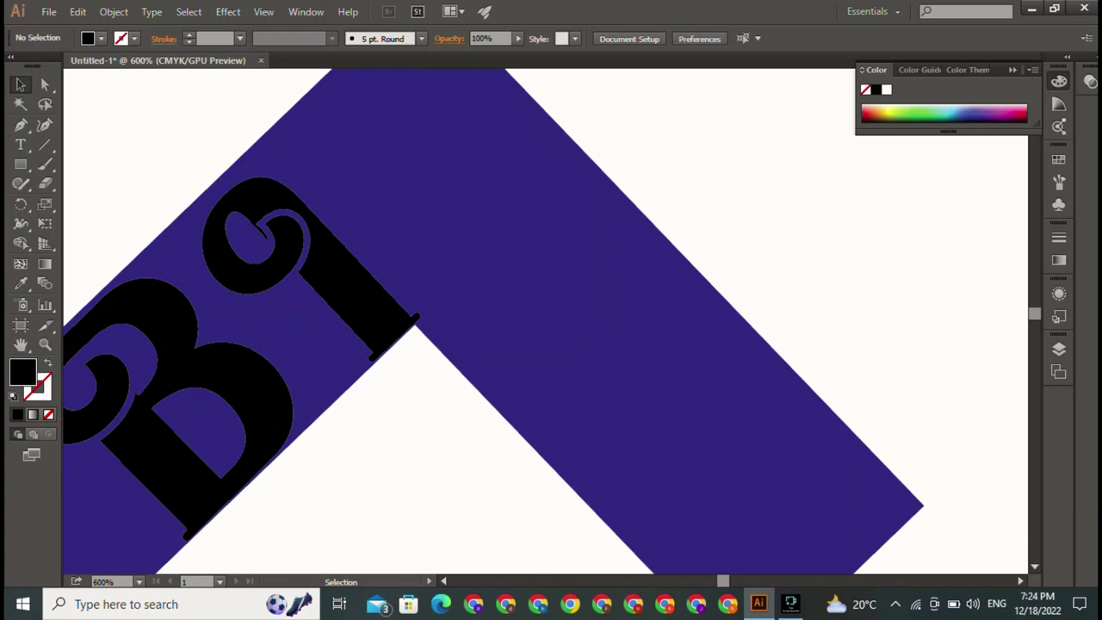
- Zoom back out to 200% to view the whole chevron and its letters
{"action": "scroll", "coordinate": [551, 318], "scroll_direction": "down", "scroll_amount": 5}
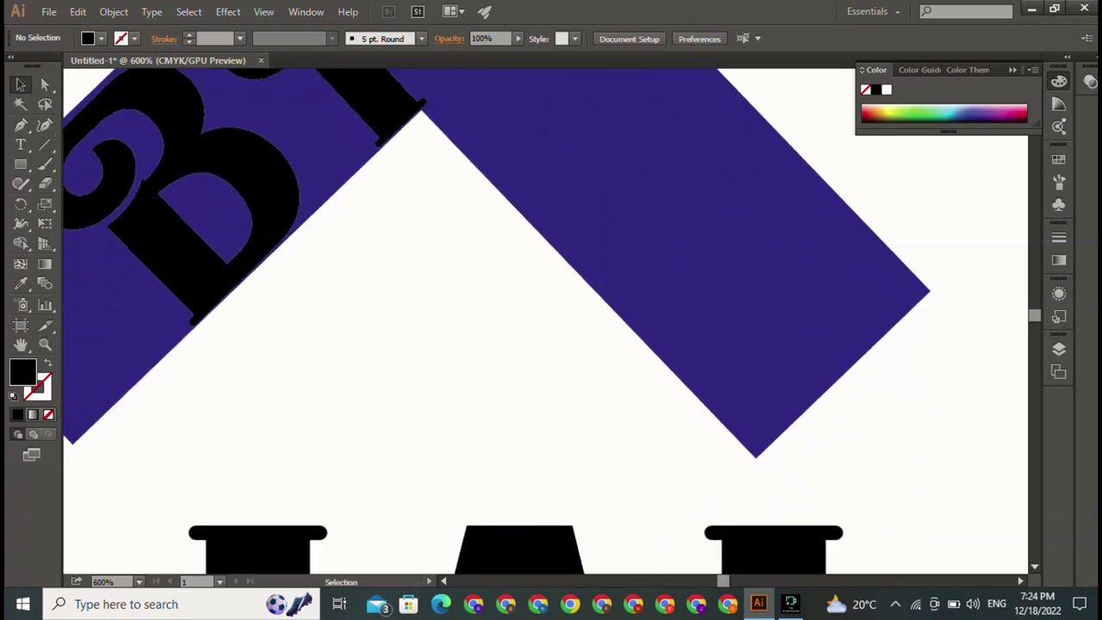
{"action": "key", "text": "ctrl+minus"}
{"action": "key", "text": "ctrl+minus"}
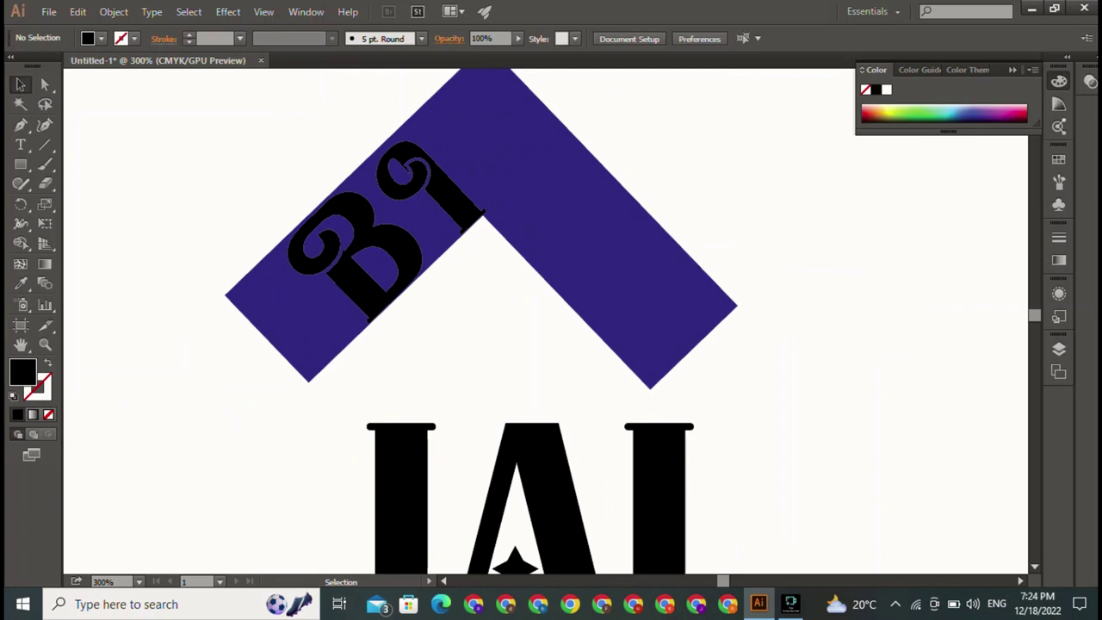
{"action": "key", "text": "ctrl+minus"}
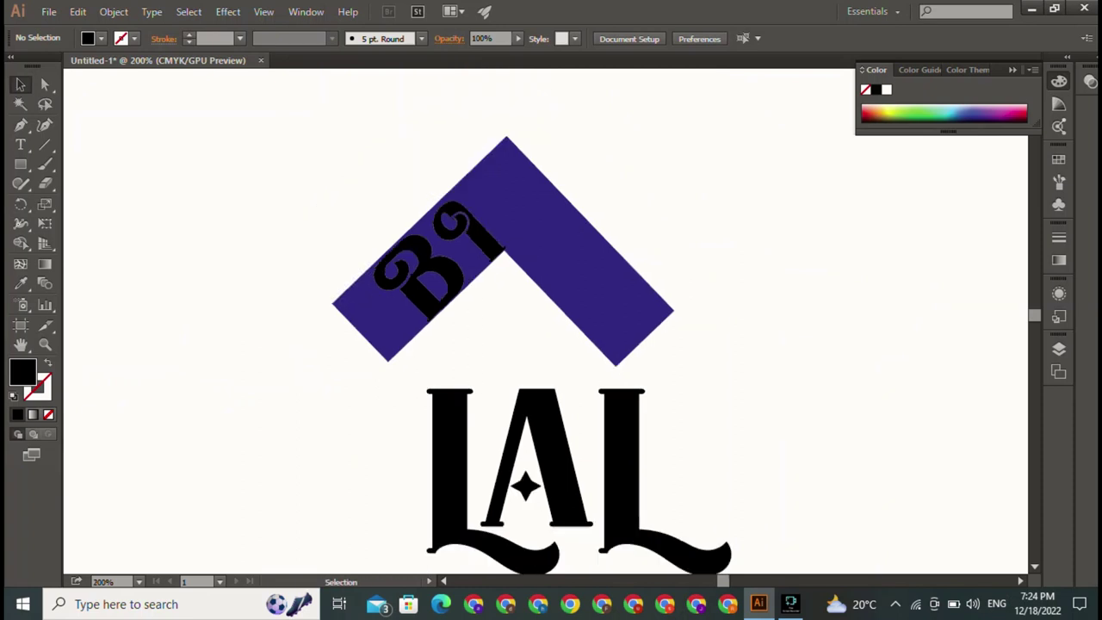
- Shrink the first L, rotate it about 45°, and set it on the chevron's right arm
{"action": "left_click", "coordinate": [447, 465]}
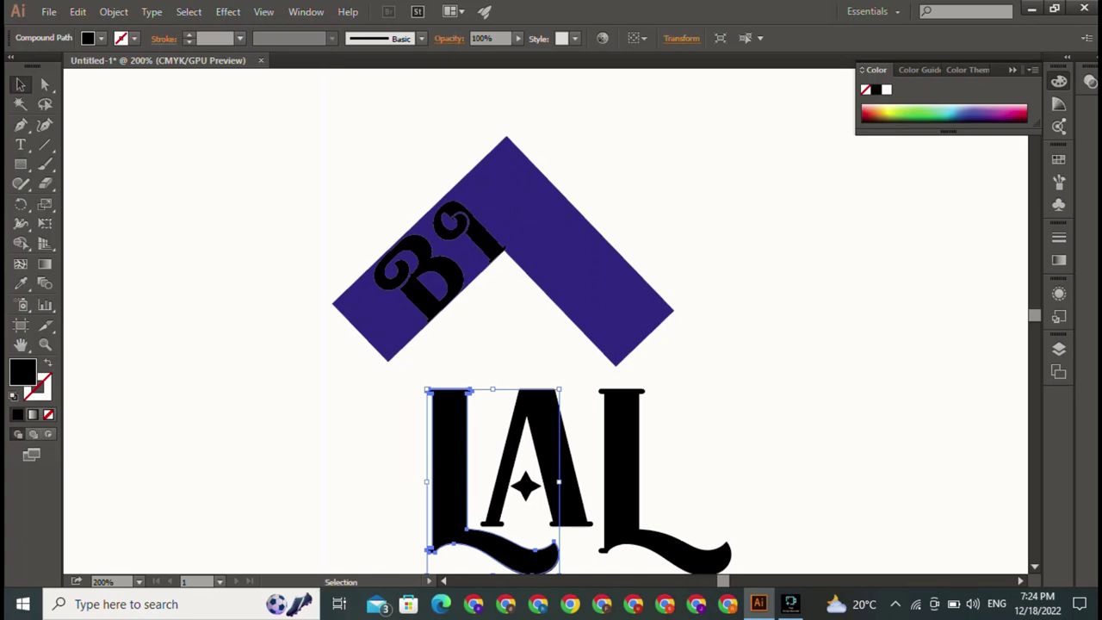
{"action": "left_click_drag", "start_coordinate": [493, 389], "coordinate": [493, 481]}
{"action": "left_click_drag", "start_coordinate": [493, 534], "coordinate": [538, 209]}
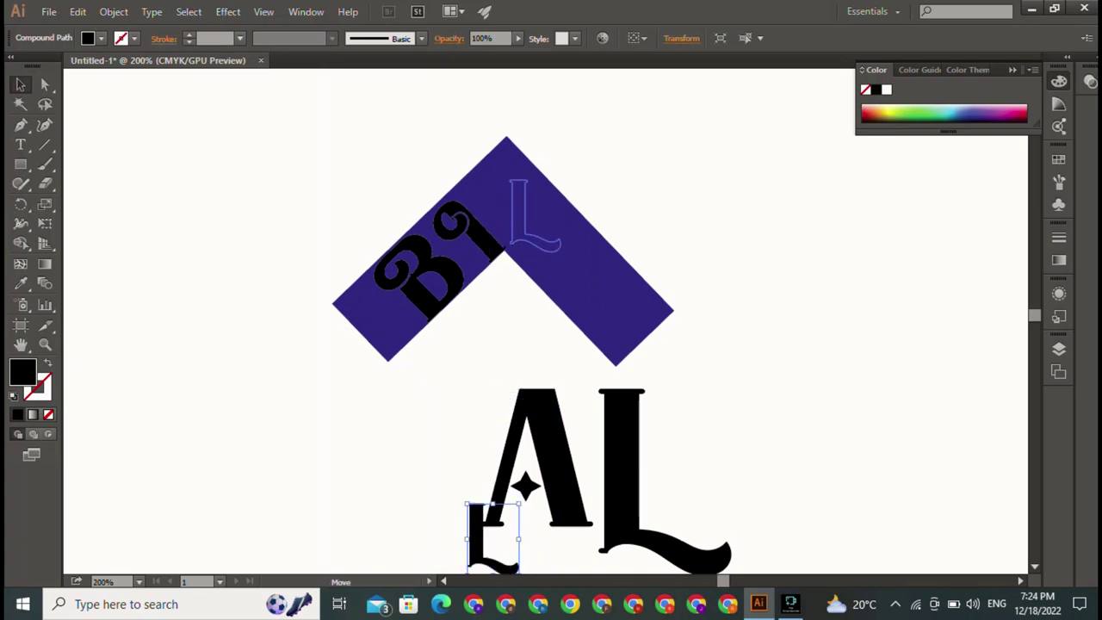
{"action": "left_click_drag", "start_coordinate": [537, 210], "coordinate": [529, 216]}
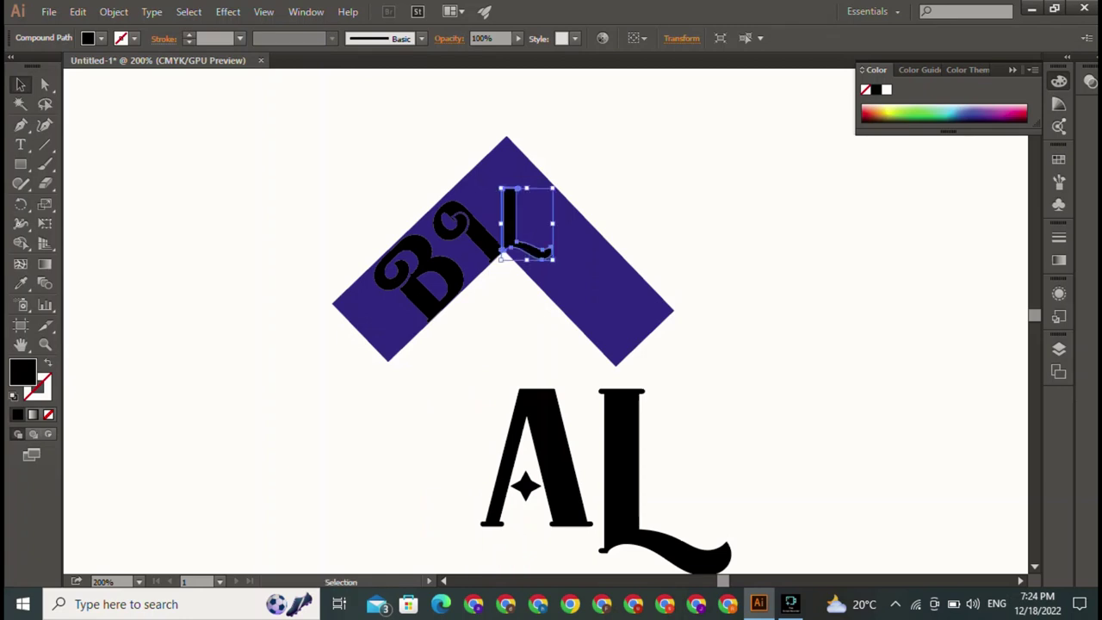
{"action": "key", "text": "Up"}
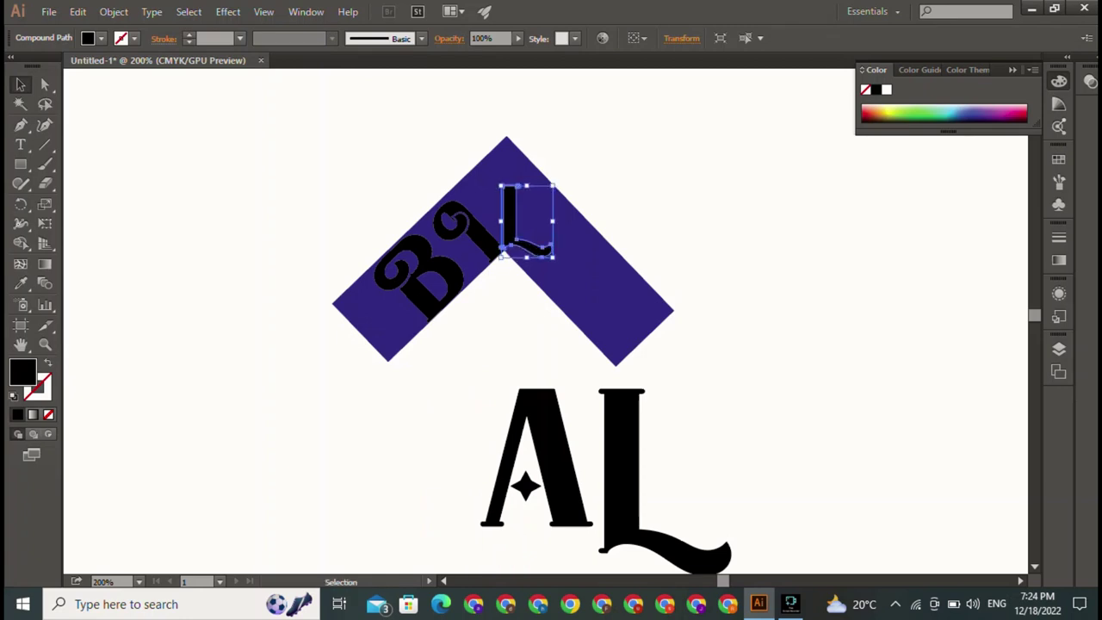
{"action": "key", "text": "ctrl+shift+a"}
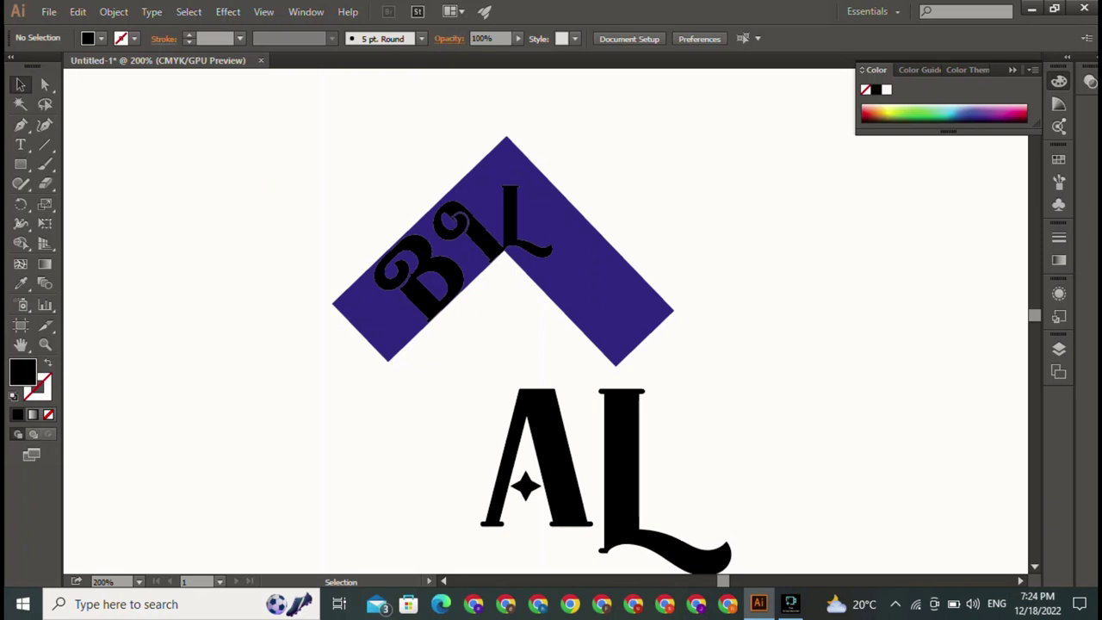
{"action": "left_click", "coordinate": [526, 219]}
{"action": "left_click_drag", "start_coordinate": [496, 181], "coordinate": [533, 171]}
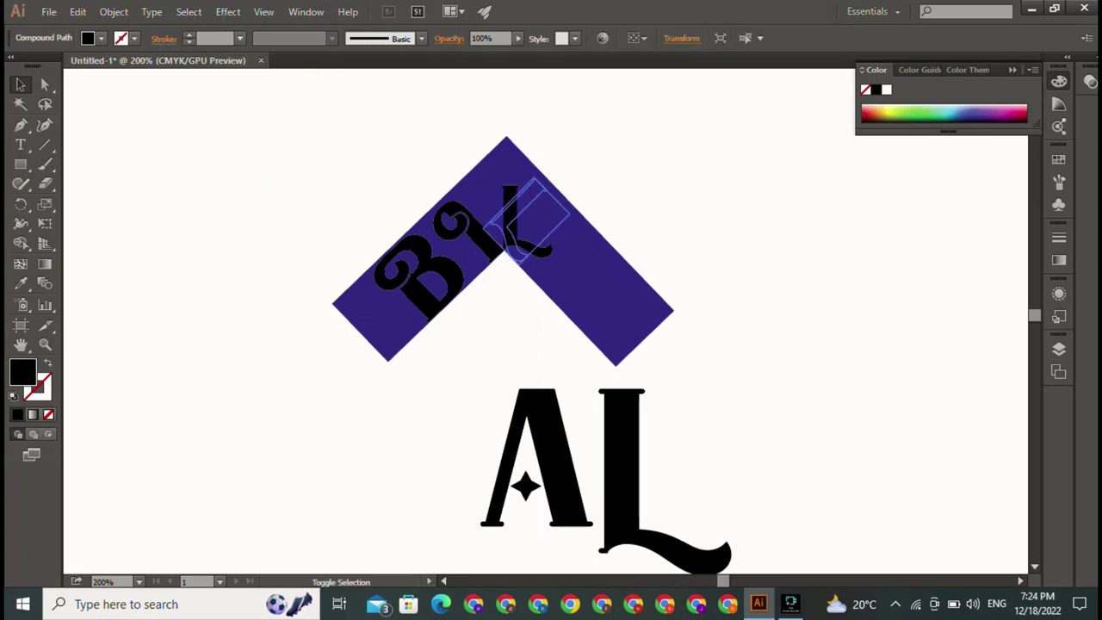
{"action": "mouse_move", "coordinate": [521, 220]}
{"action": "left_mouse_down"}
{"action": "mouse_move", "coordinate": [538, 259]}
{"action": "mouse_move", "coordinate": [532, 246]}
{"action": "left_mouse_up"}
{"action": "key", "text": "ctrl+shift+a"}
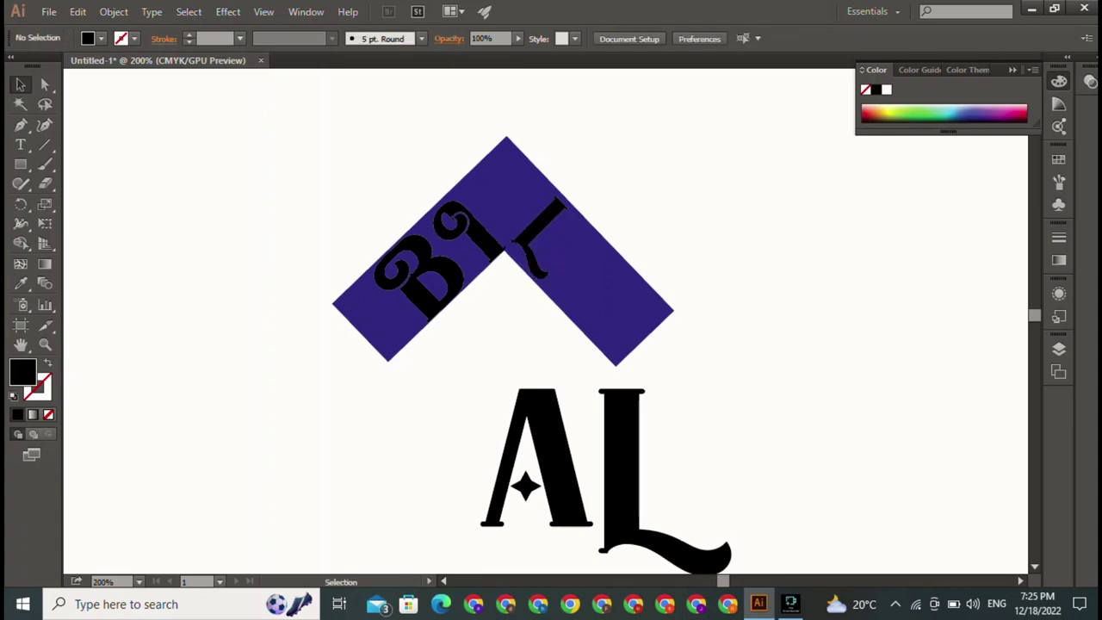
- Shrink the A proportionally and rotate it onto the right arm after the L
{"action": "left_click", "coordinate": [525, 485]}
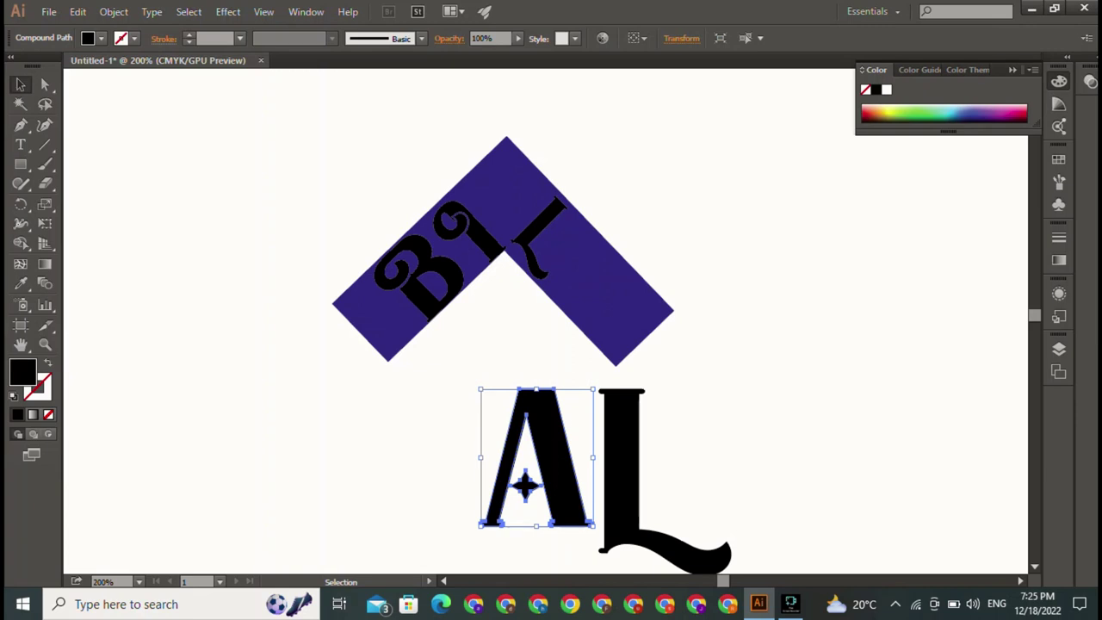
{"action": "key", "text": "shift"}
{"action": "mouse_move", "coordinate": [592, 390]}
{"action": "left_mouse_down"}
{"action": "mouse_move", "coordinate": [533, 463]}
{"action": "mouse_move", "coordinate": [564, 258]}
{"action": "mouse_move", "coordinate": [569, 277]}
{"action": "left_mouse_up"}
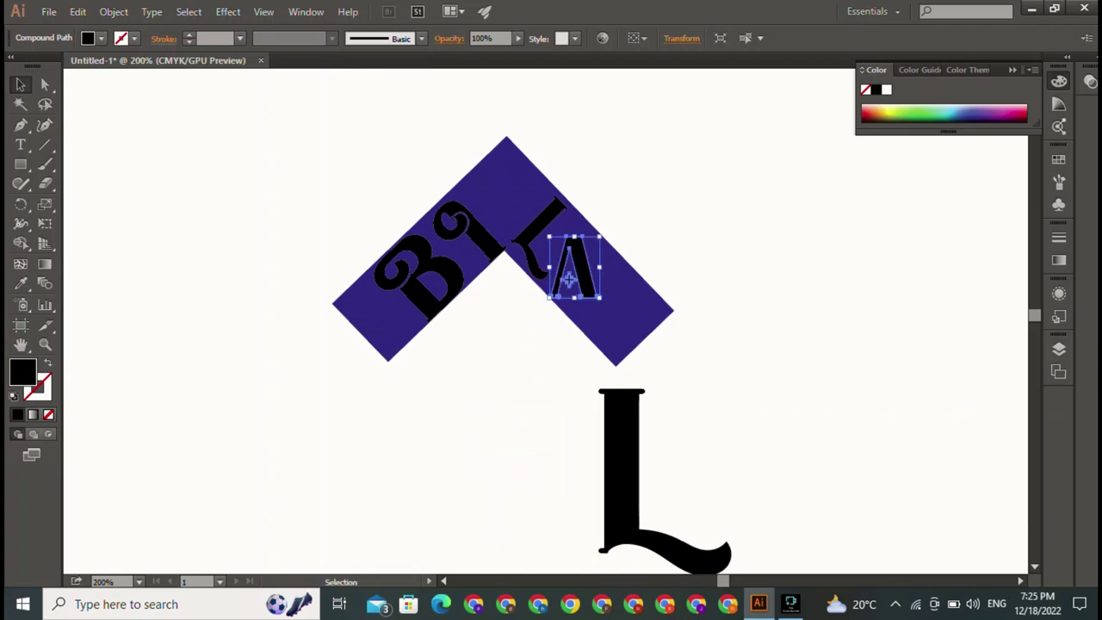
{"action": "mouse_move", "coordinate": [605, 231]}
{"action": "left_mouse_down"}
{"action": "mouse_move", "coordinate": [621, 265]}
{"action": "mouse_move", "coordinate": [563, 280]}
{"action": "left_mouse_up"}
{"action": "key", "text": "ctrl+shift+a"}
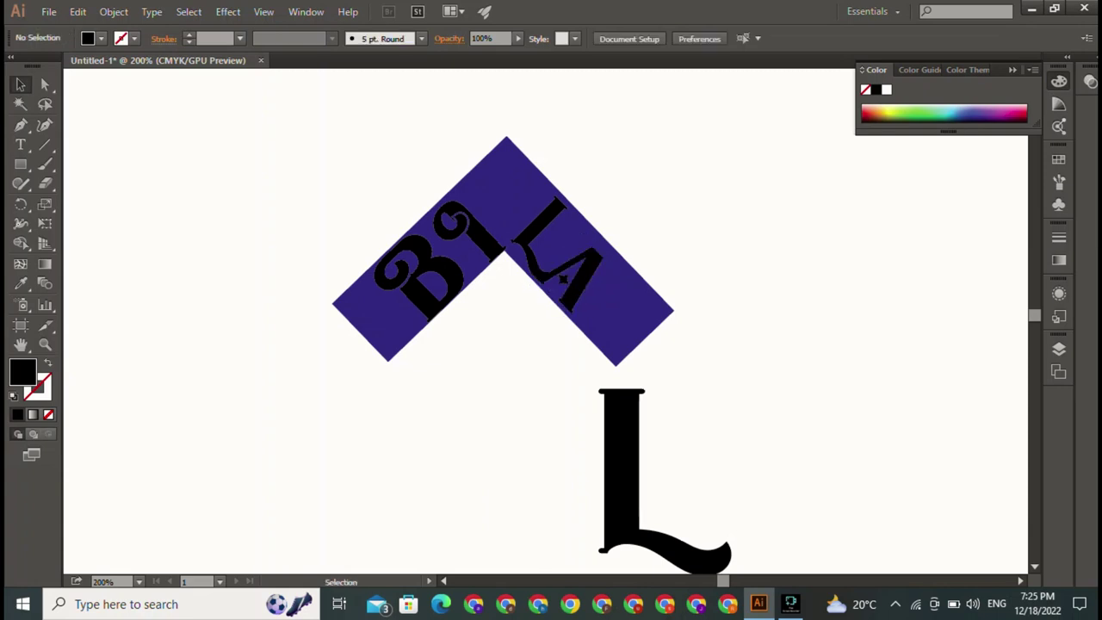
- Shrink and rotate the last L and place it after the A on the right arm
{"action": "left_click", "coordinate": [620, 465]}
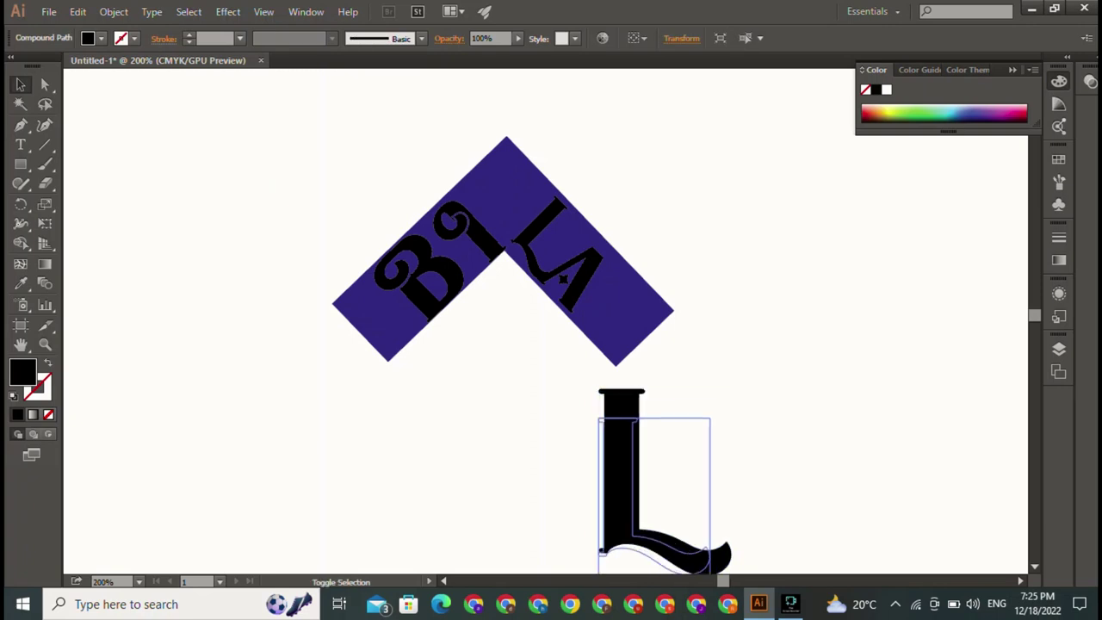
{"action": "mouse_move", "coordinate": [730, 390]}
{"action": "left_mouse_down"}
{"action": "mouse_move", "coordinate": [626, 538]}
{"action": "mouse_move", "coordinate": [607, 302]}
{"action": "mouse_move", "coordinate": [631, 260]}
{"action": "left_mouse_up"}
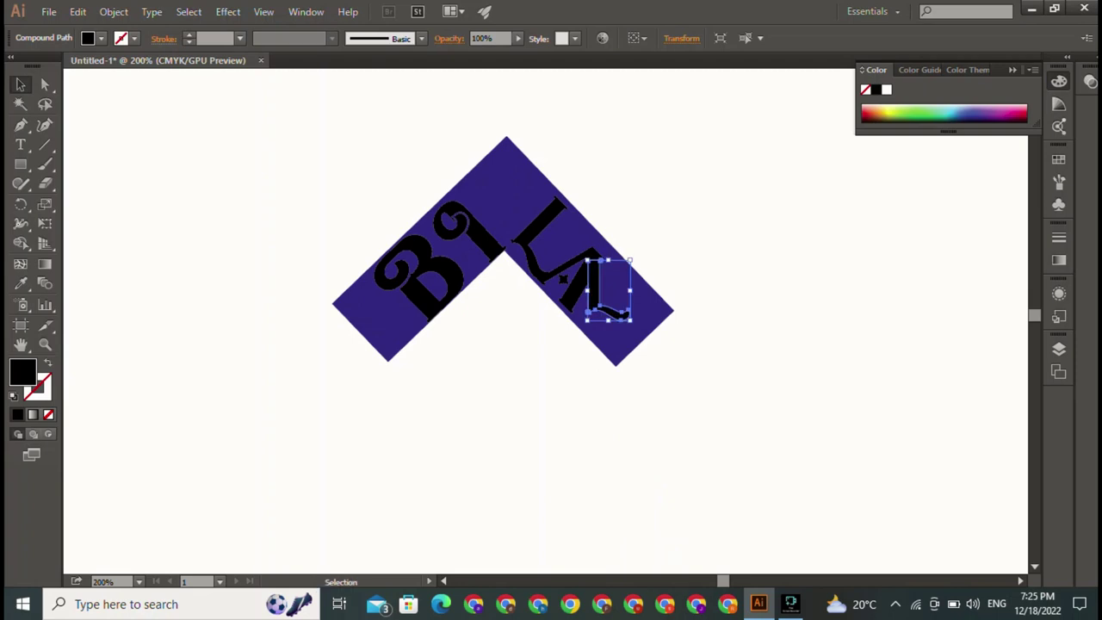
{"action": "left_click_drag", "start_coordinate": [632, 258], "coordinate": [647, 282]}
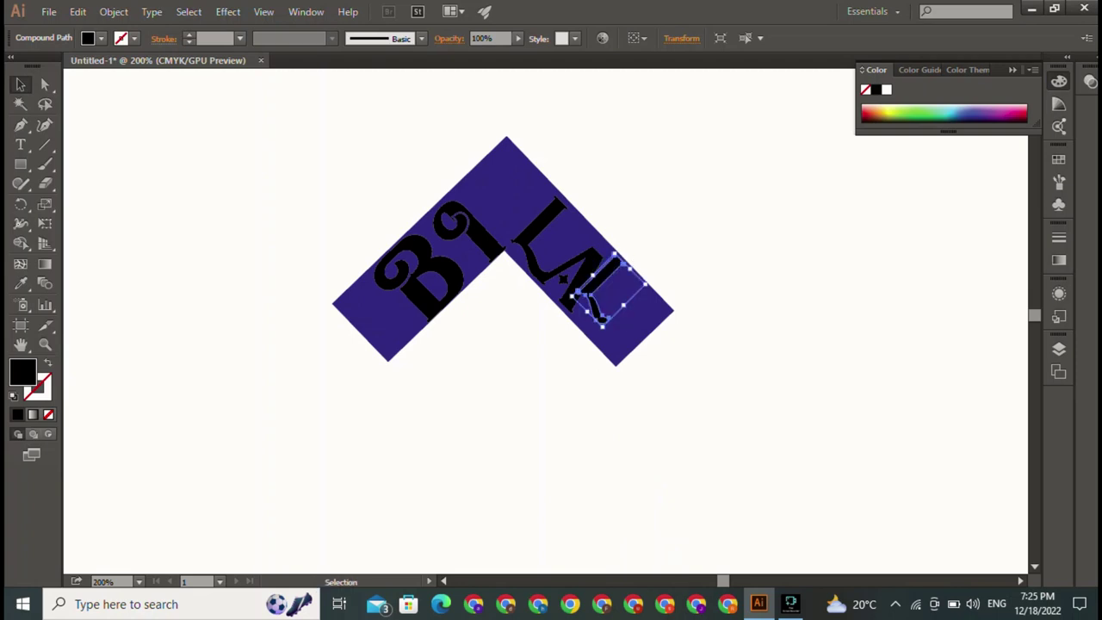
{"action": "left_click_drag", "start_coordinate": [600, 320], "coordinate": [594, 332]}
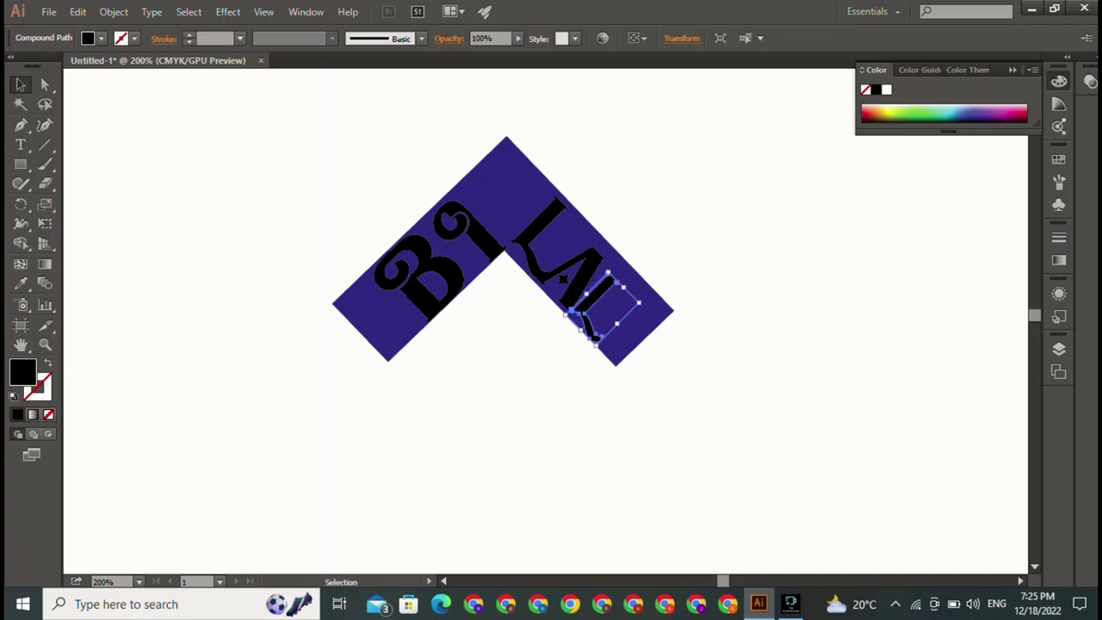
{"action": "key", "text": "ctrl+shift+a"}
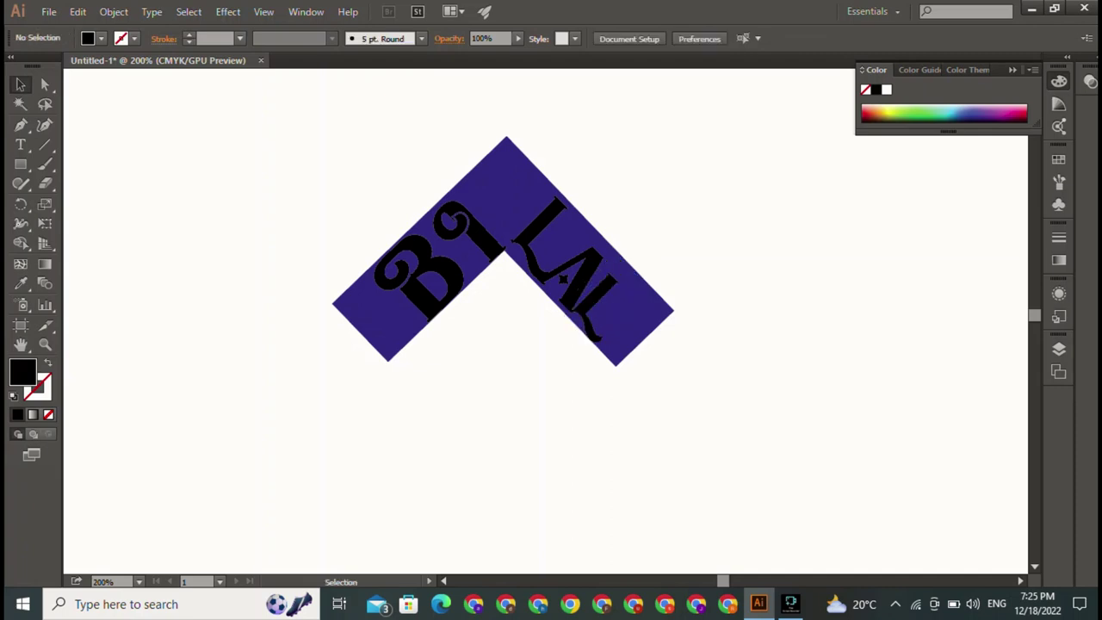
- Fill the I and B letters on the chevron's left arm with white
{"action": "left_click_drag", "start_coordinate": [389, 154], "coordinate": [660, 379]}
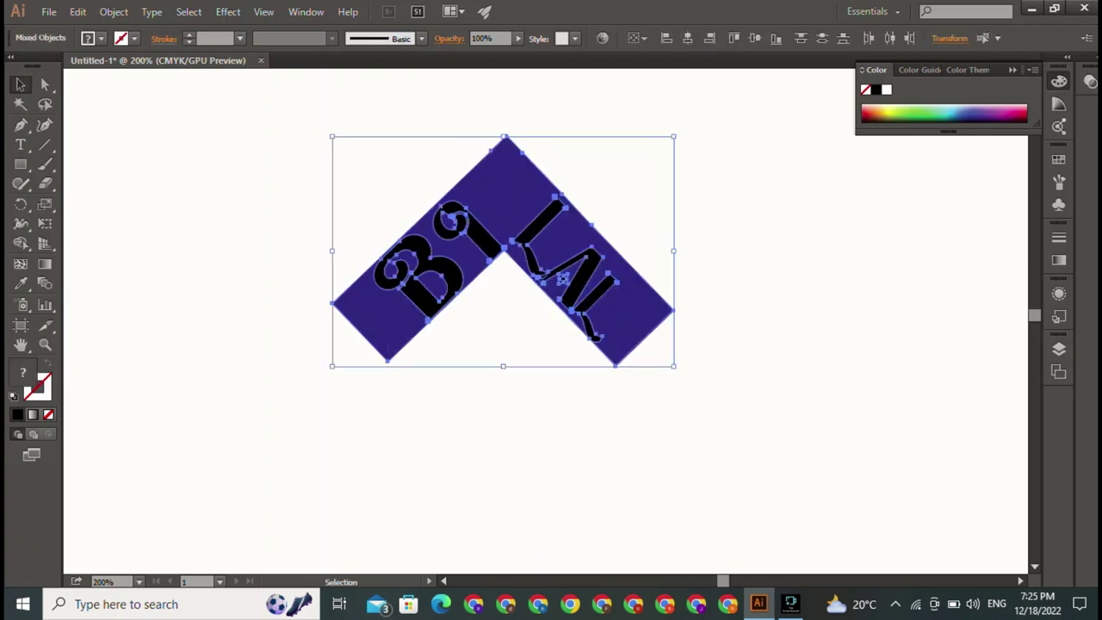
{"action": "key", "text": "ctrl+shift+a"}
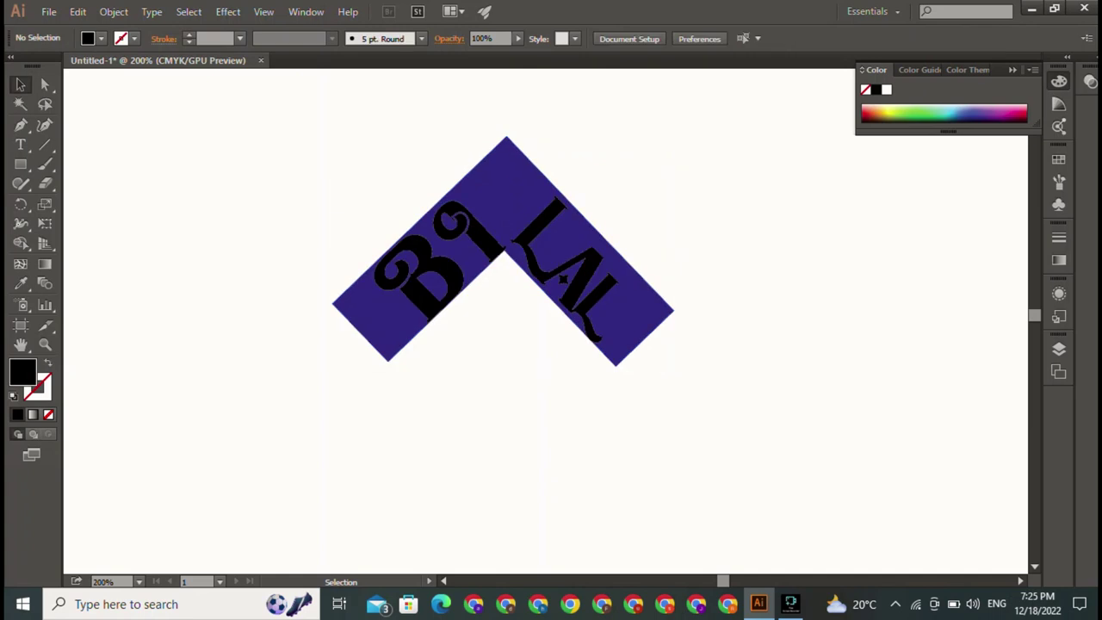
{"action": "left_click", "coordinate": [479, 237]}
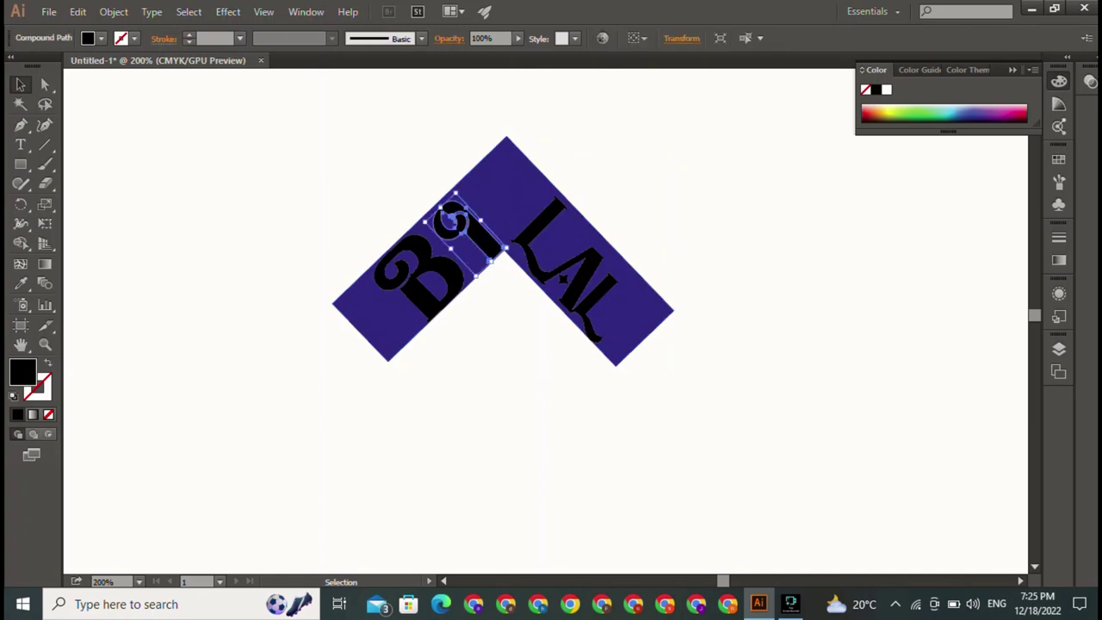
{"action": "left_click", "coordinate": [886, 90]}
{"action": "key", "text": "ctrl+shift+a"}
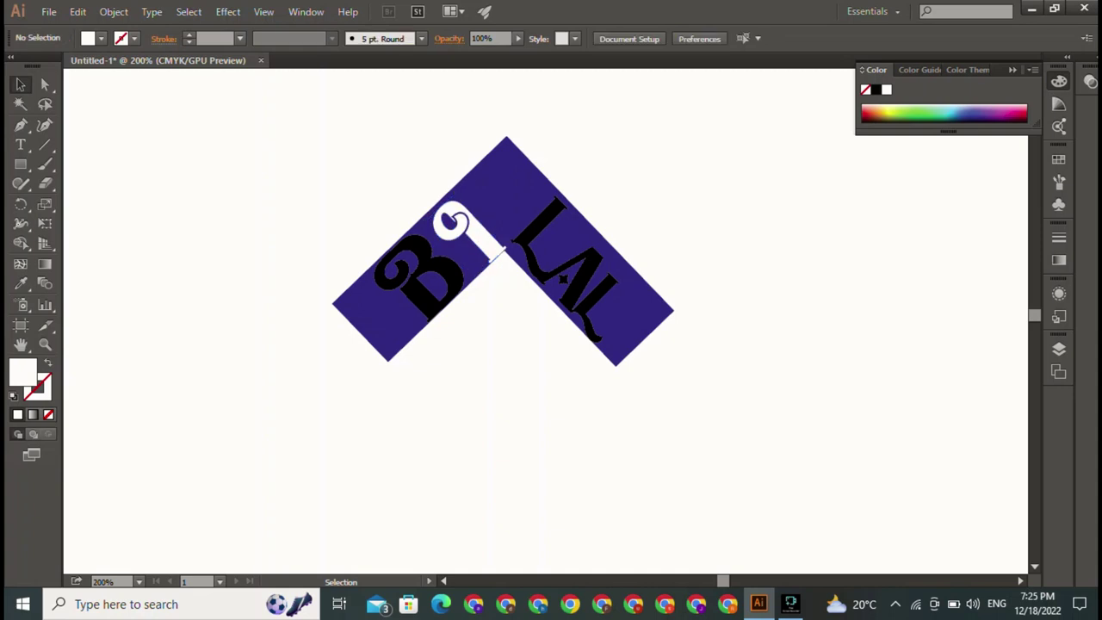
{"action": "left_click", "coordinate": [431, 276]}
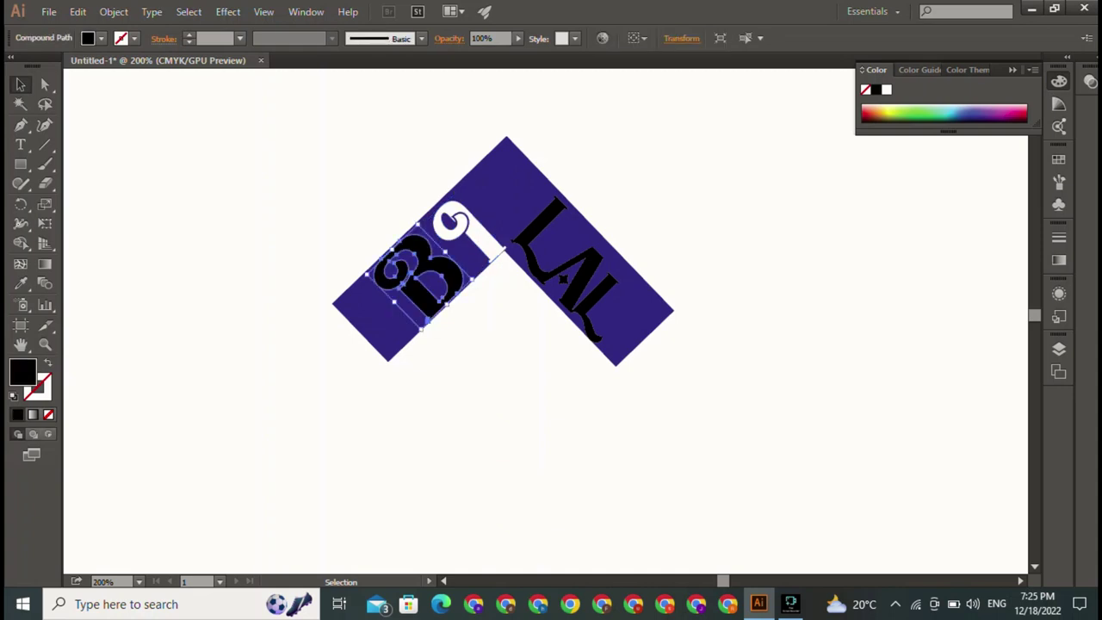
{"action": "left_click", "coordinate": [886, 89]}
{"action": "key", "text": "ctrl+shift+a"}
- Nudge the first L slightly and fill it and the A with white
{"action": "left_click", "coordinate": [541, 222]}
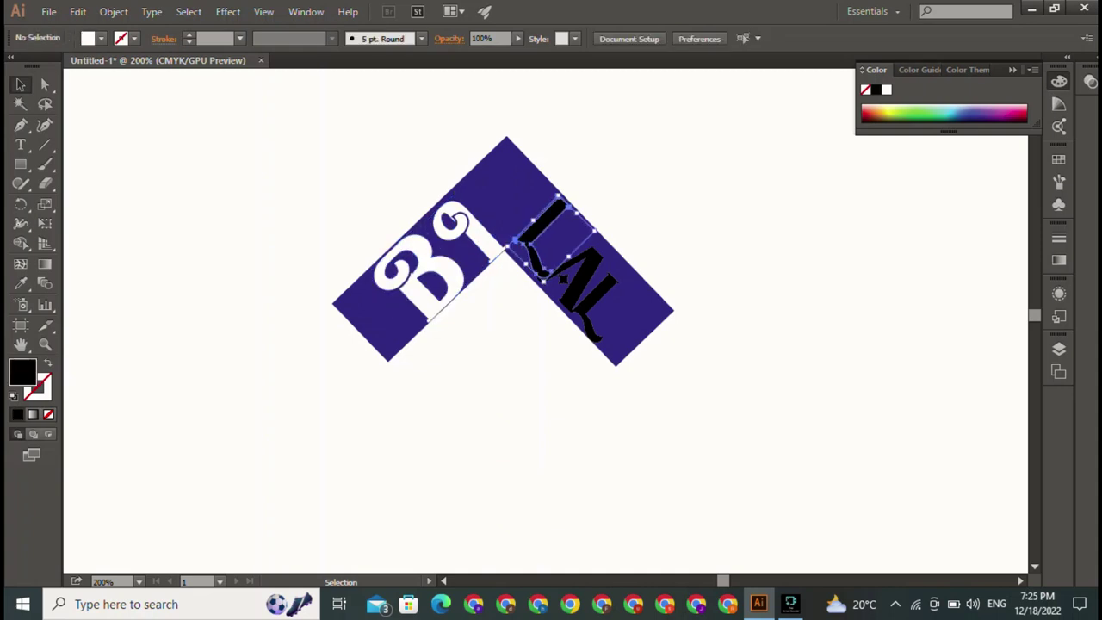
{"action": "left_click_drag", "start_coordinate": [540, 222], "coordinate": [539, 220]}
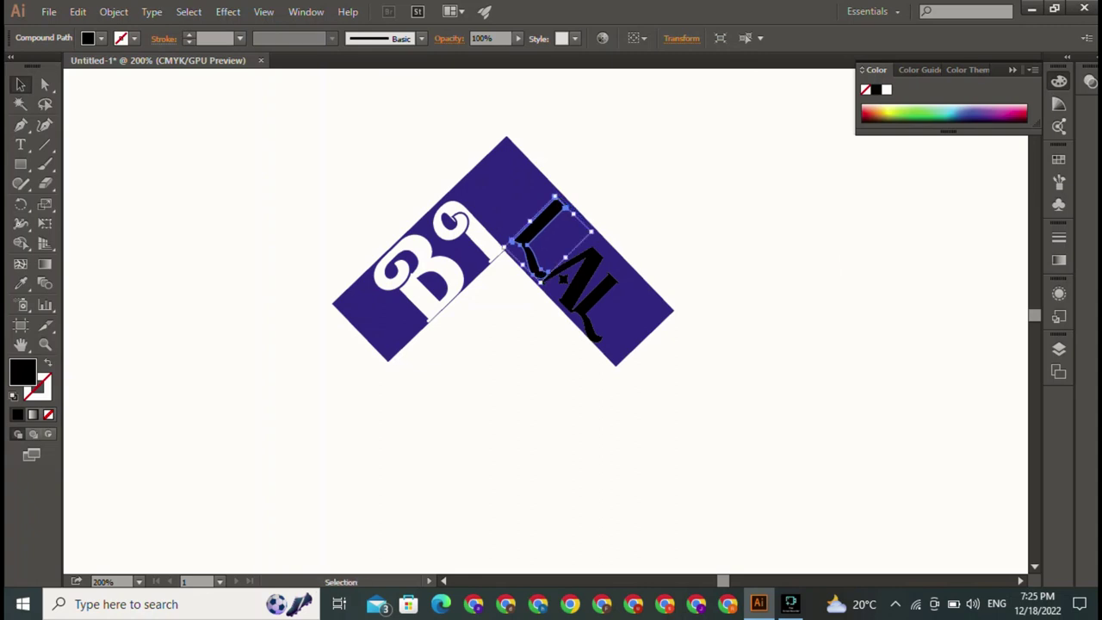
{"action": "left_click", "coordinate": [886, 90]}
{"action": "key", "text": "ctrl+shift+a"}
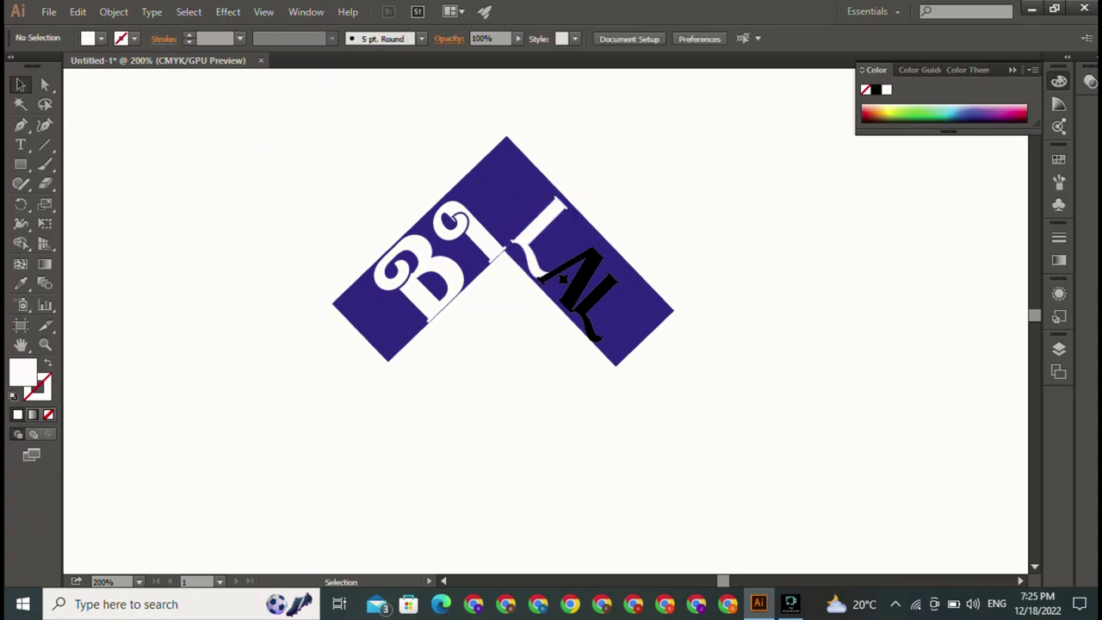
{"action": "left_click", "coordinate": [562, 278]}
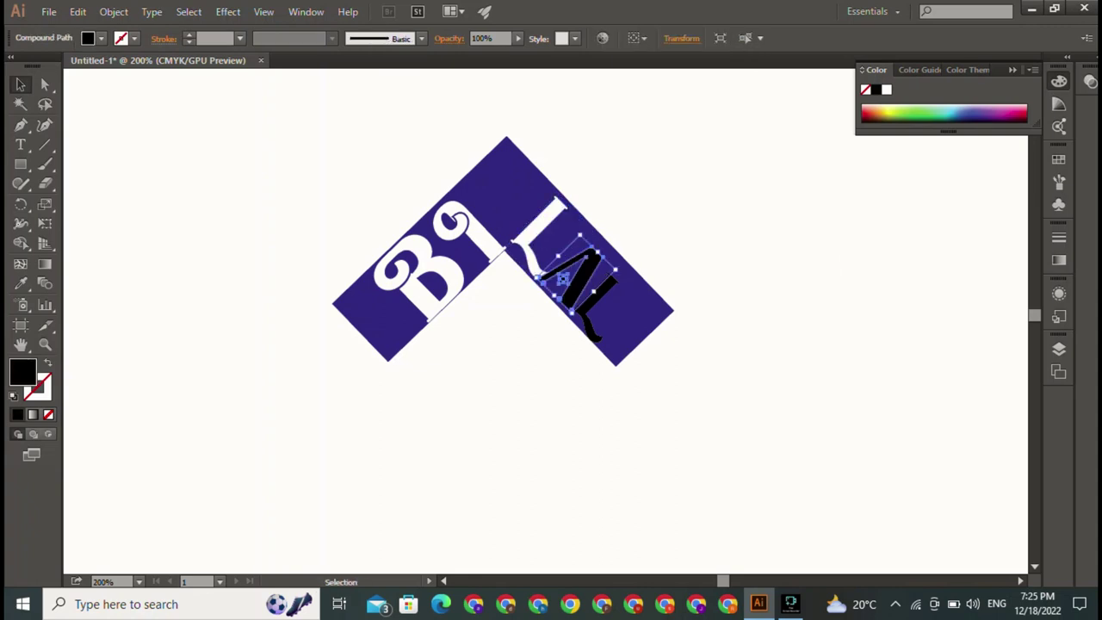
{"action": "left_click", "coordinate": [886, 89]}
{"action": "key", "text": "ctrl+shift+a"}
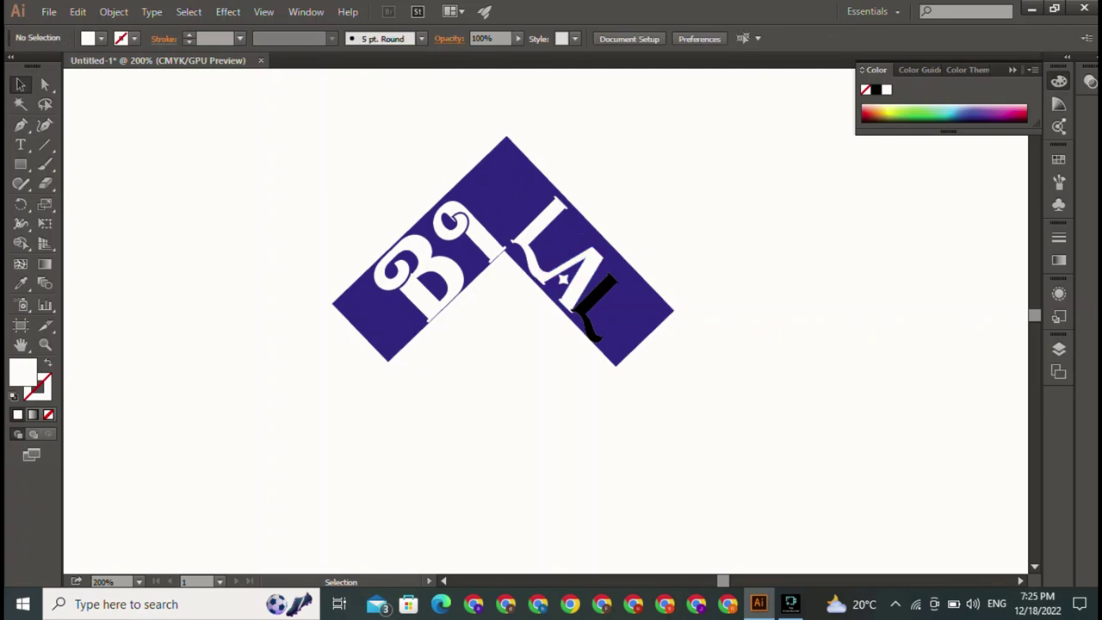
- Fill the last L with white and recheck it
{"action": "left_click", "coordinate": [594, 298]}
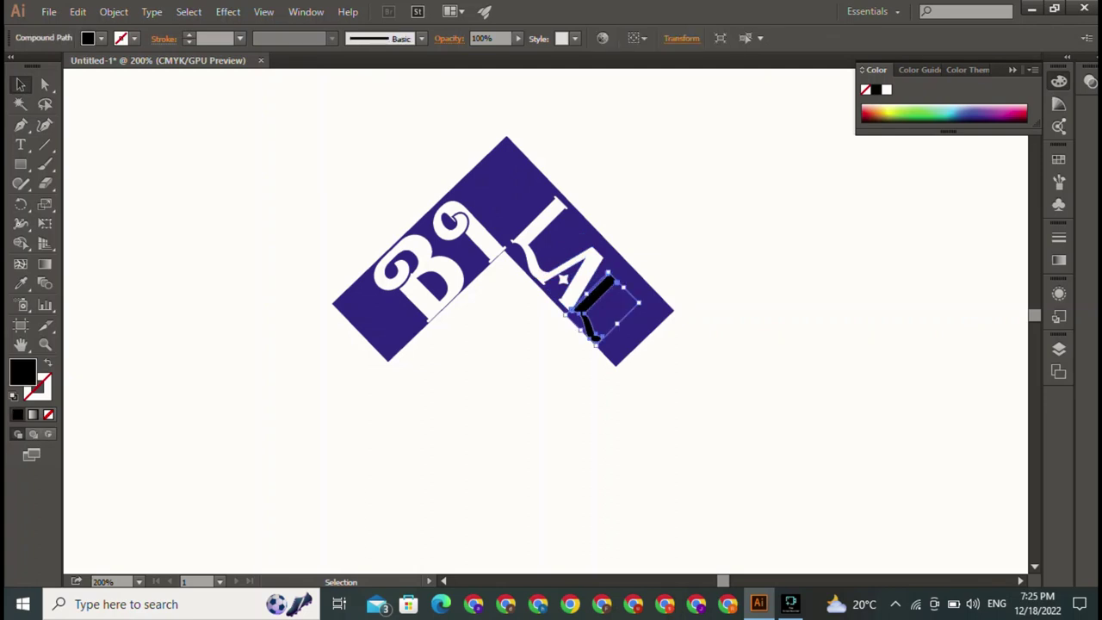
{"action": "left_click", "coordinate": [886, 90]}
{"action": "key", "text": "ctrl+shift+a"}
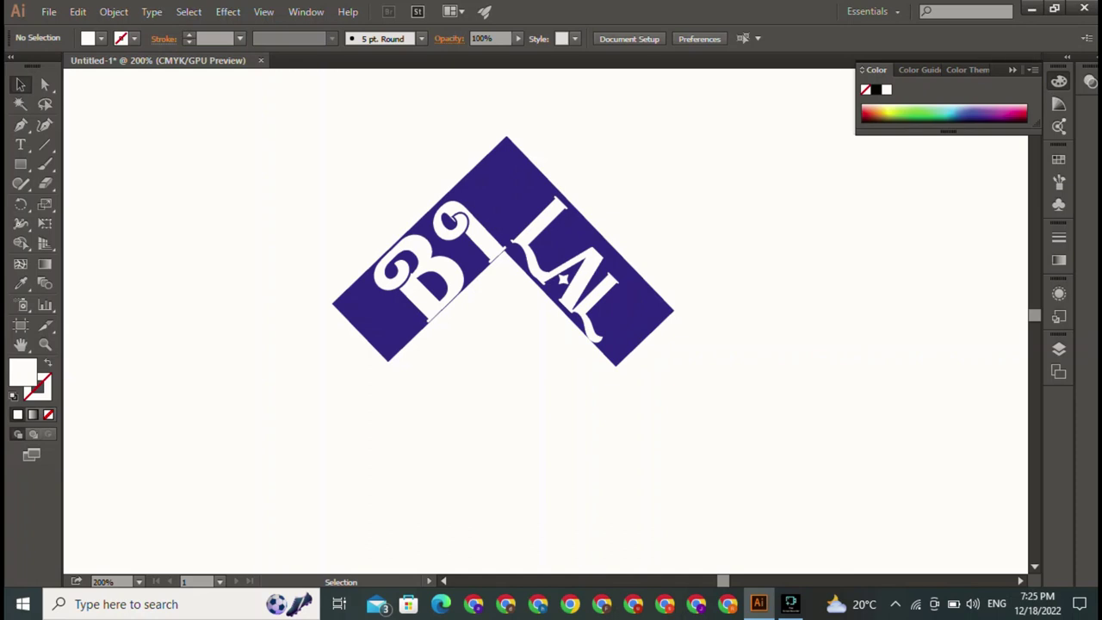
{"action": "left_click", "coordinate": [590, 312]}
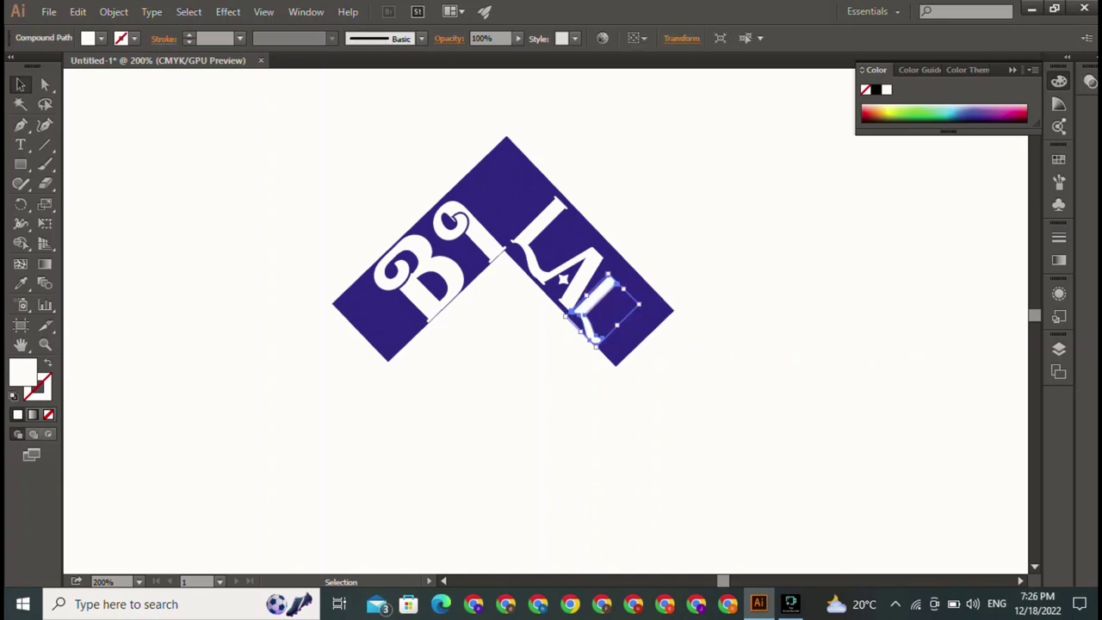
{"action": "key", "text": "ctrl+shift+a"}
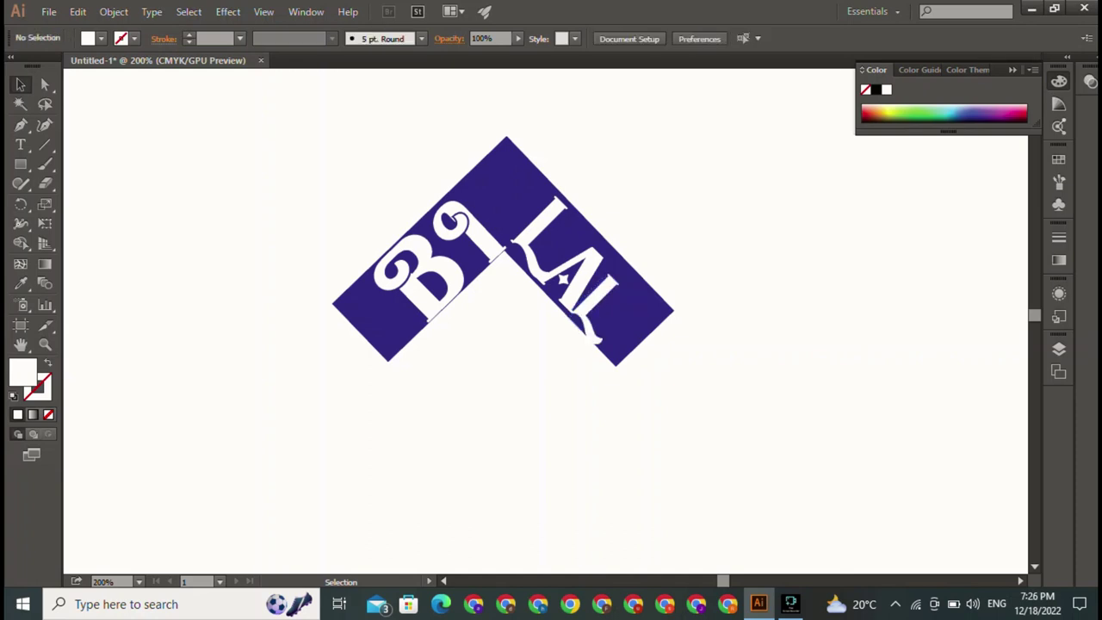
{"action": "left_click", "coordinate": [508, 189]}
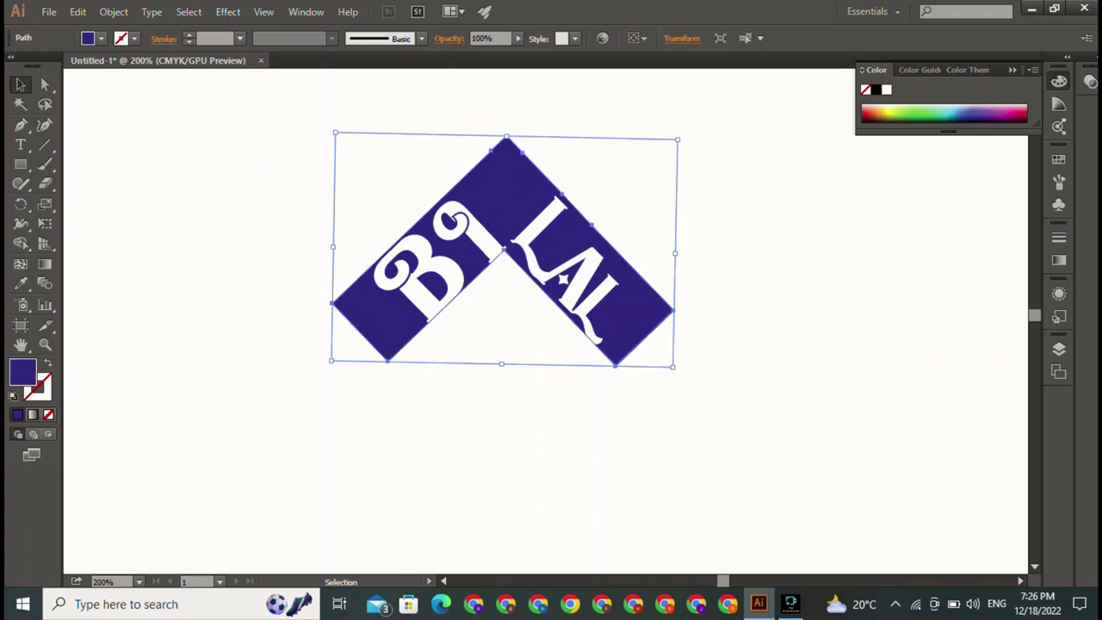
{"action": "left_click", "coordinate": [591, 311]}
{"action": "key", "text": "ctrl+shift+a"}
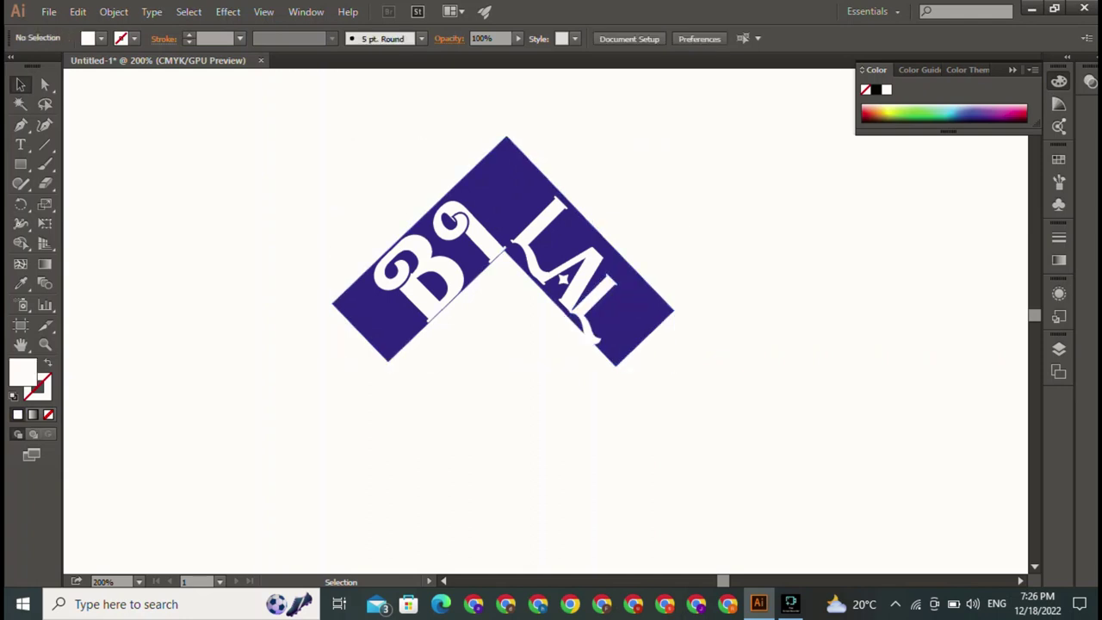
{"action": "left_click", "coordinate": [592, 314]}
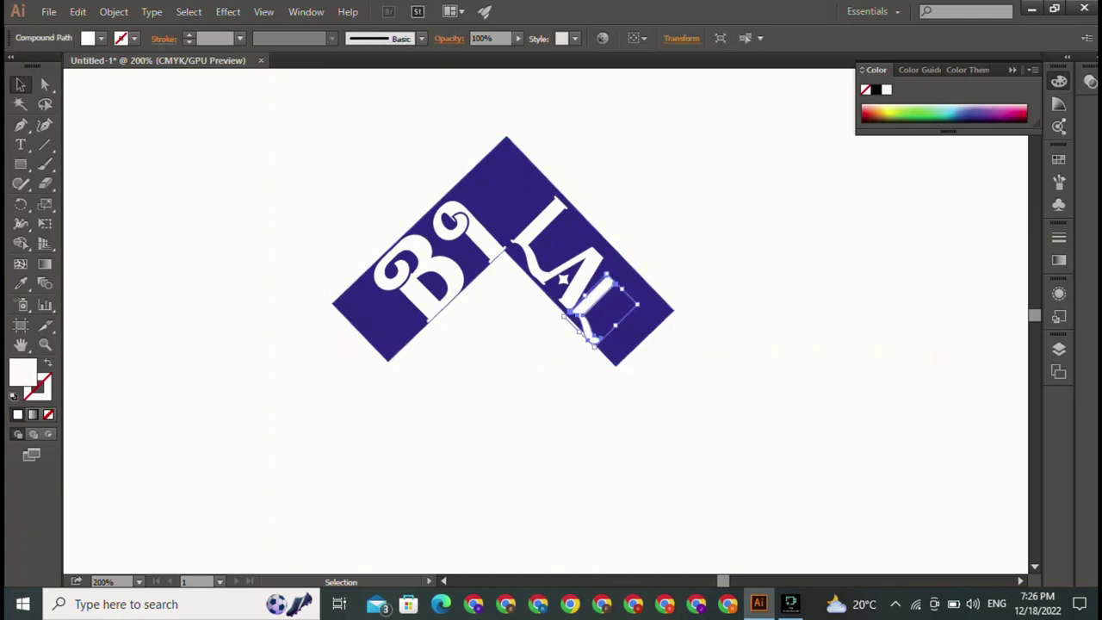
{"action": "key", "text": "ctrl+shift+a"}
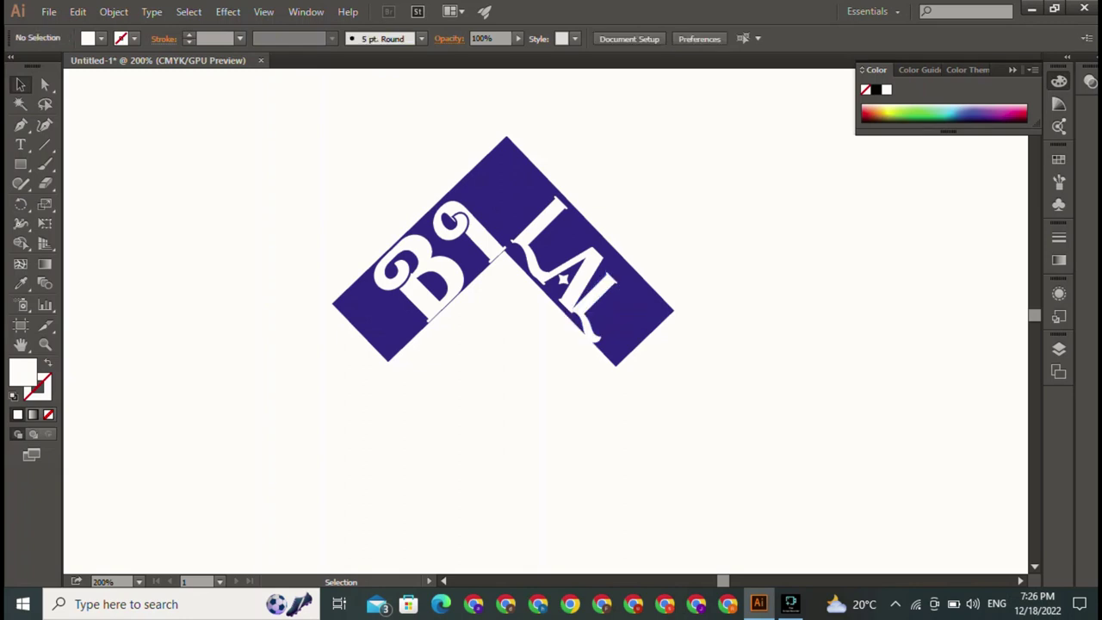
{"action": "left_click", "coordinate": [593, 312]}
{"action": "left_click", "coordinate": [602, 340]}
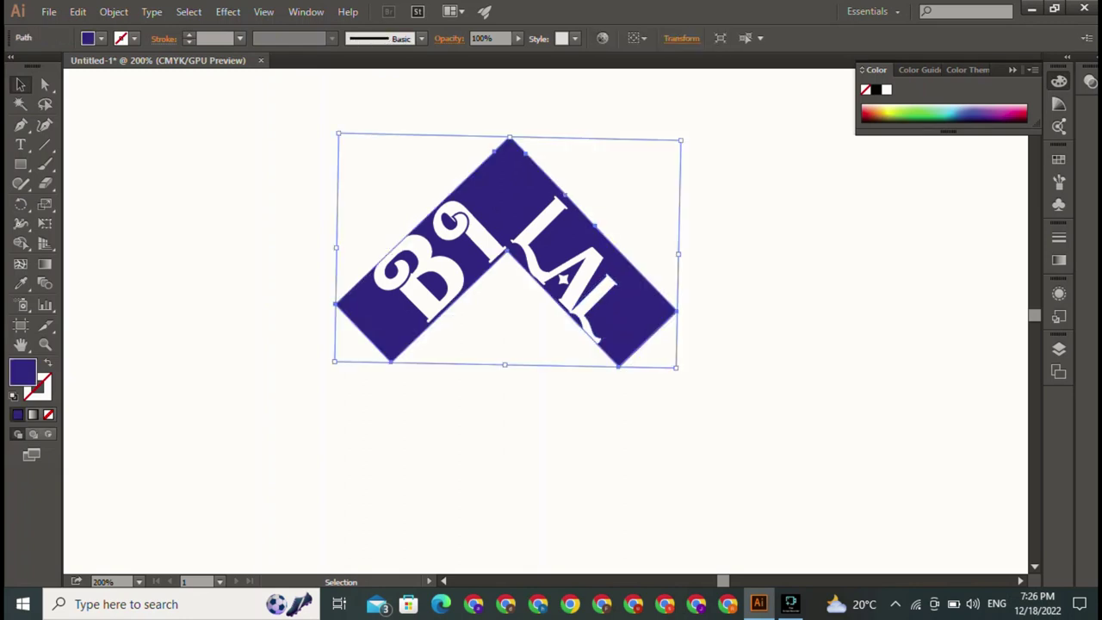
{"action": "key", "text": "ctrl+shift+a"}
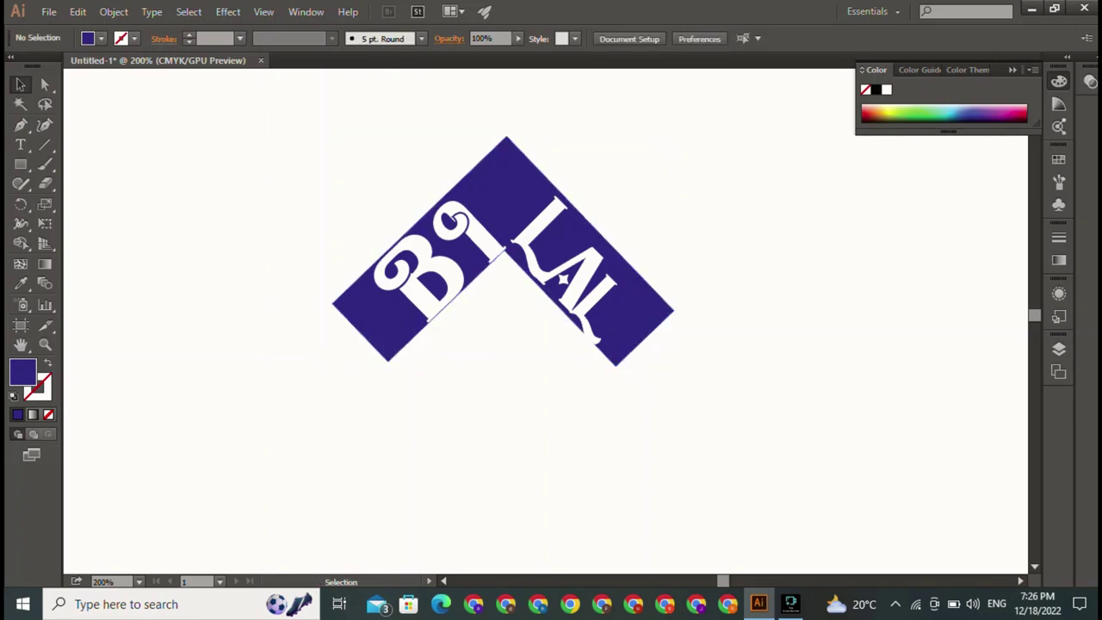
{"action": "left_click", "coordinate": [542, 224]}
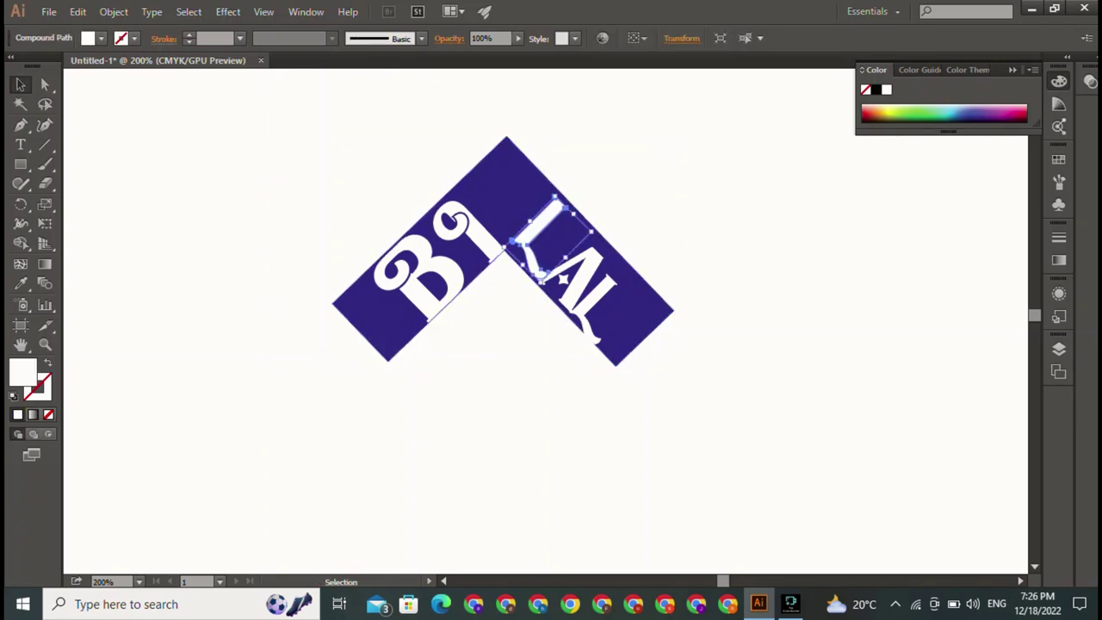
{"action": "key", "text": "ctrl+shift+a"}
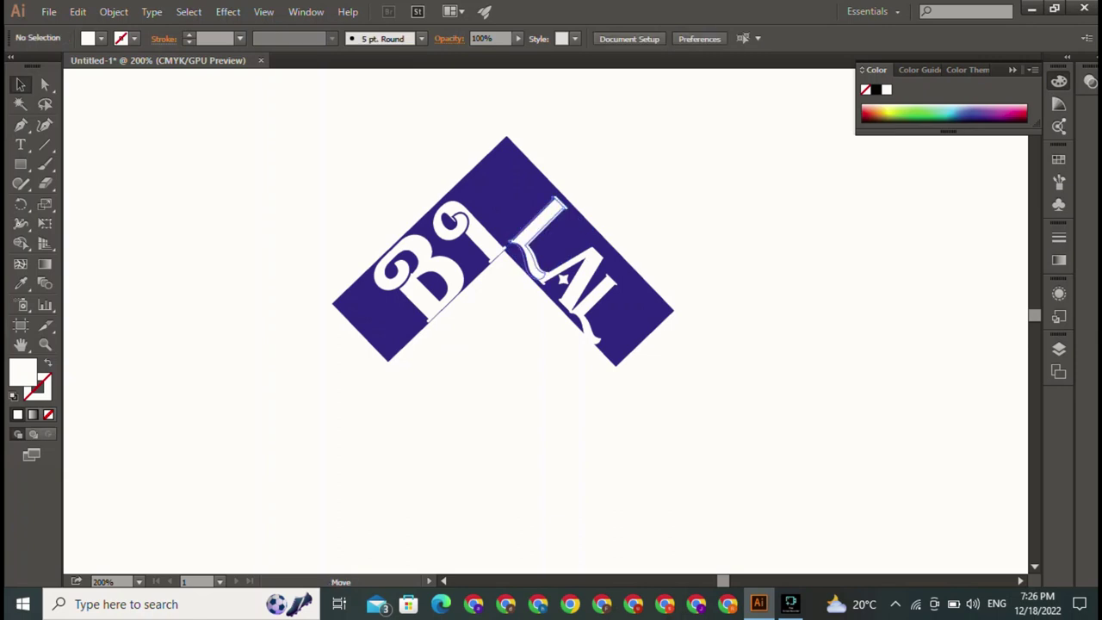
{"action": "left_click", "coordinate": [542, 224]}
{"action": "key", "text": "ctrl+shift+a"}
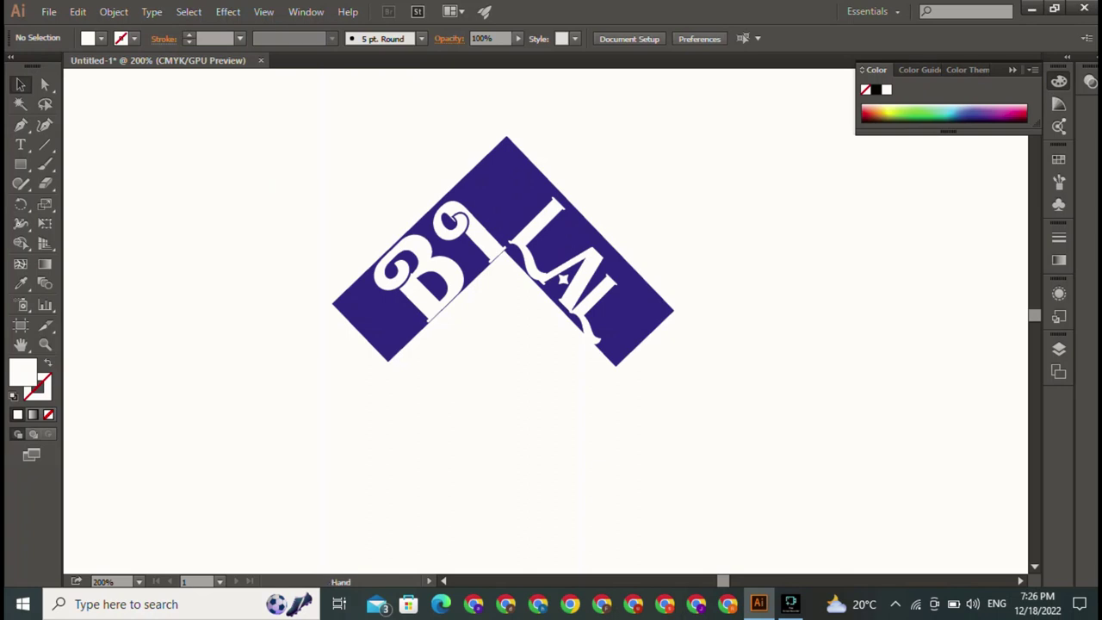
- Pan left and drag the small white chevron up onto the purple logo's peak
{"action": "scroll", "coordinate": [551, 319], "scroll_direction": "left", "scroll_amount": 5}
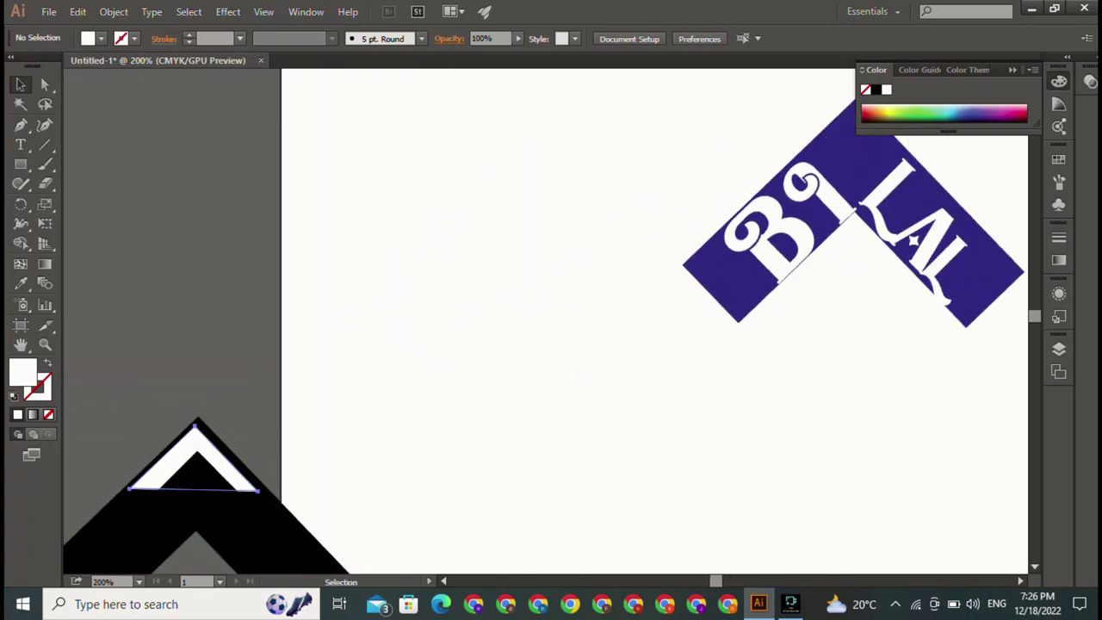
{"action": "left_click_drag", "start_coordinate": [195, 443], "coordinate": [881, 155]}
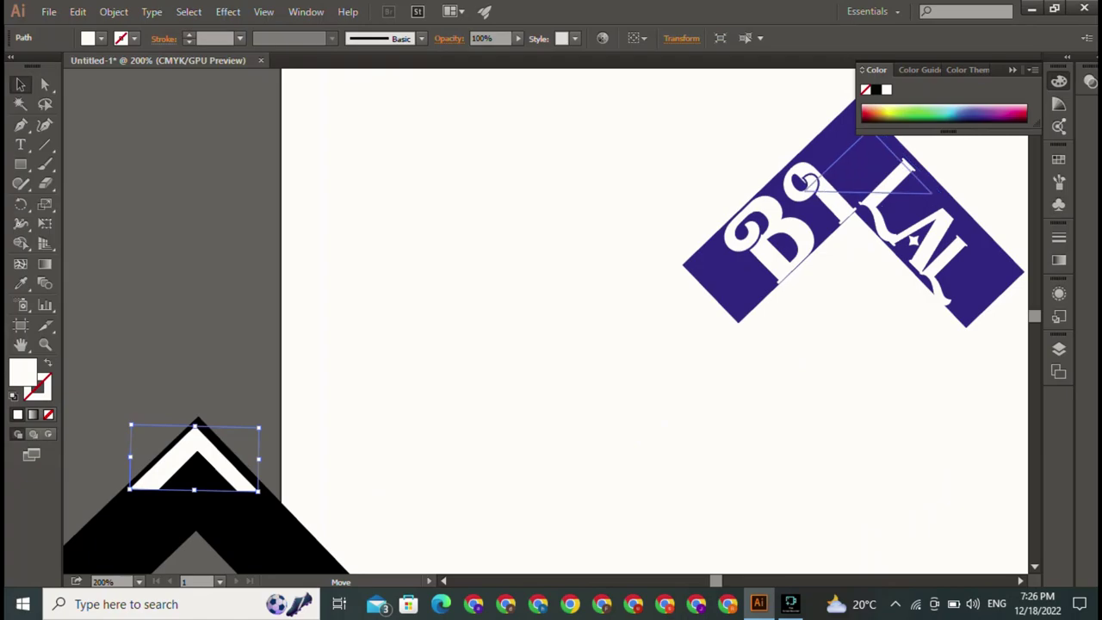